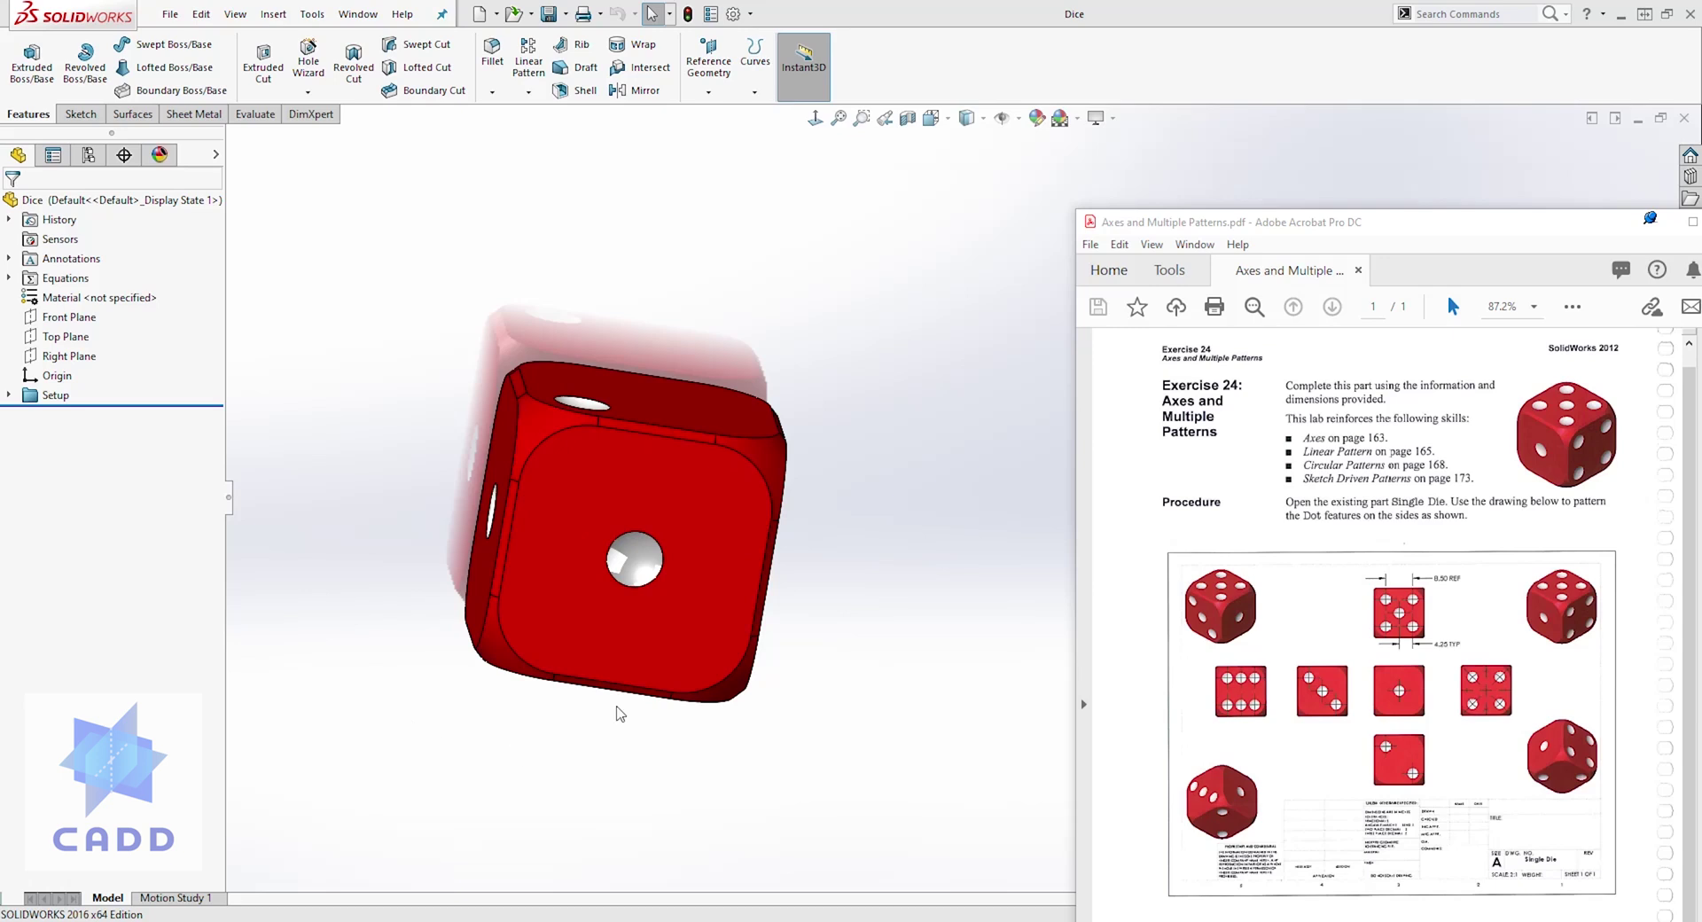
Step: Examine the die model and the dot layout and spacing on each face in the Axes and Multiple Patterns exercise drawing
scroll(714, 540, down, 2)
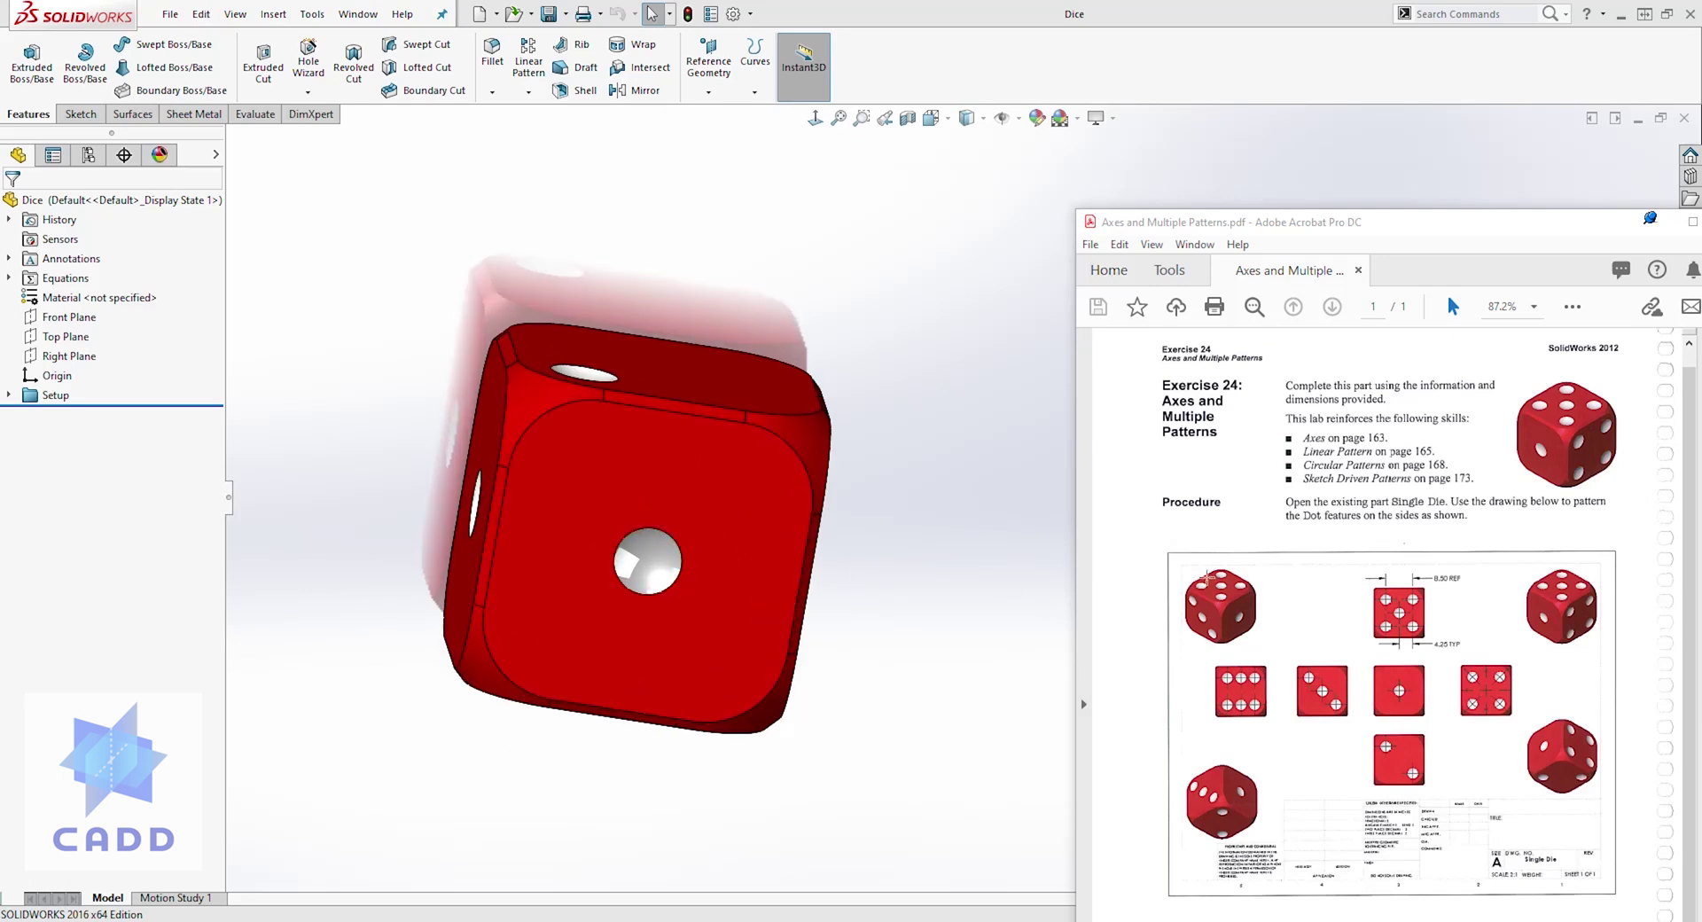
middle_drag(886, 453, 675, 465)
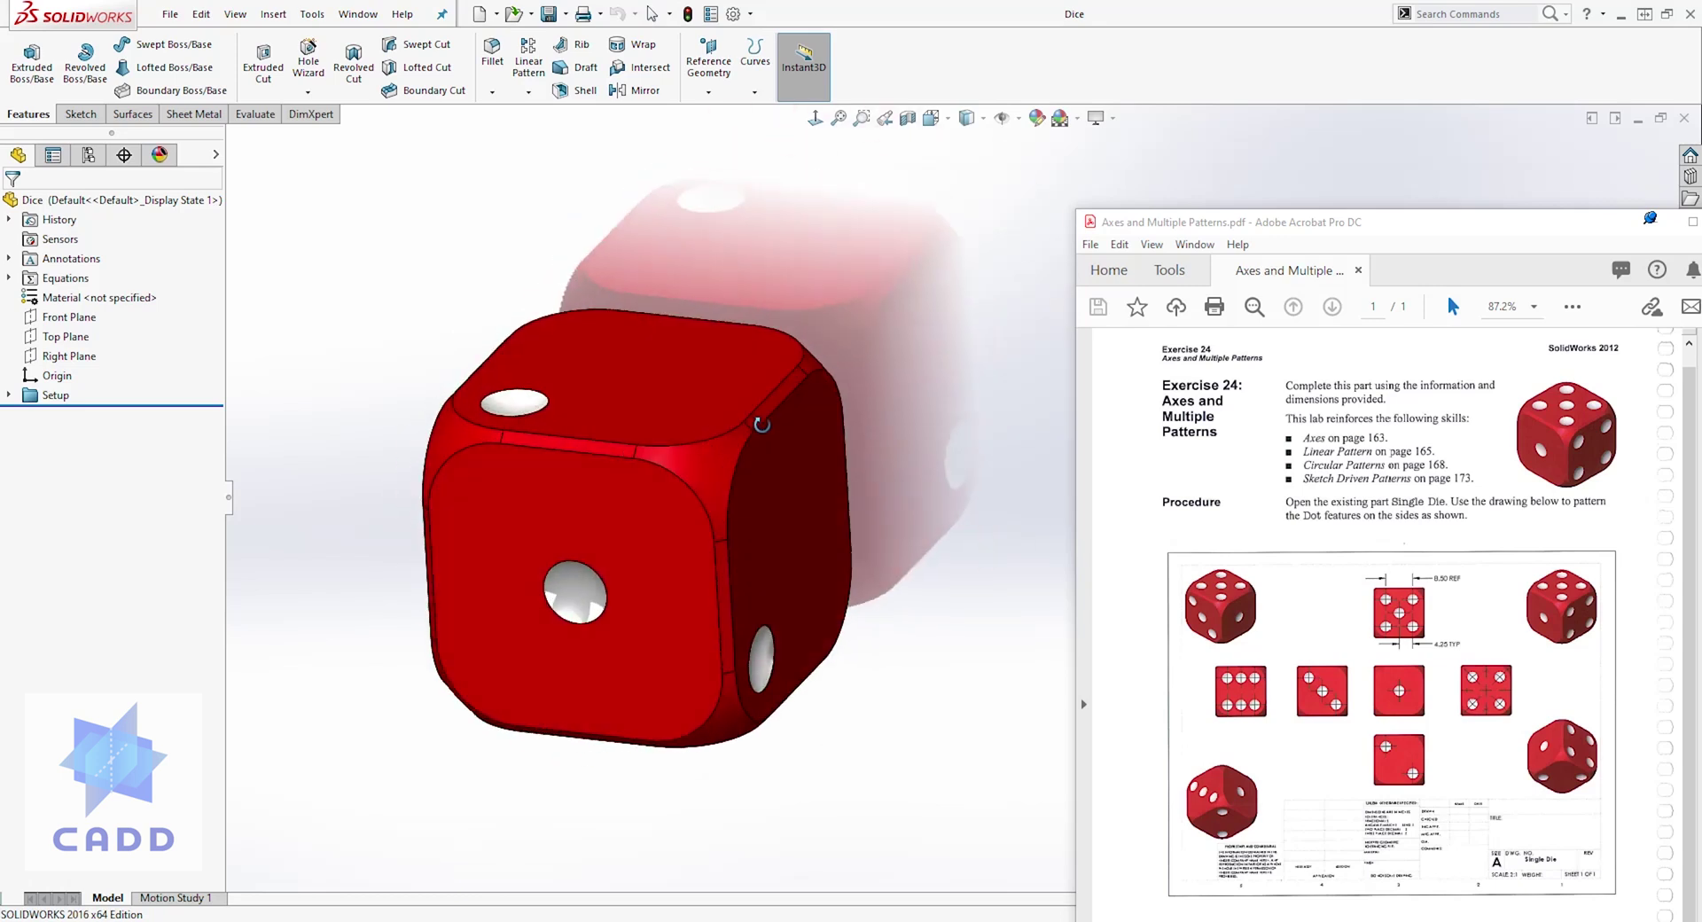
scroll(646, 589, down, 2)
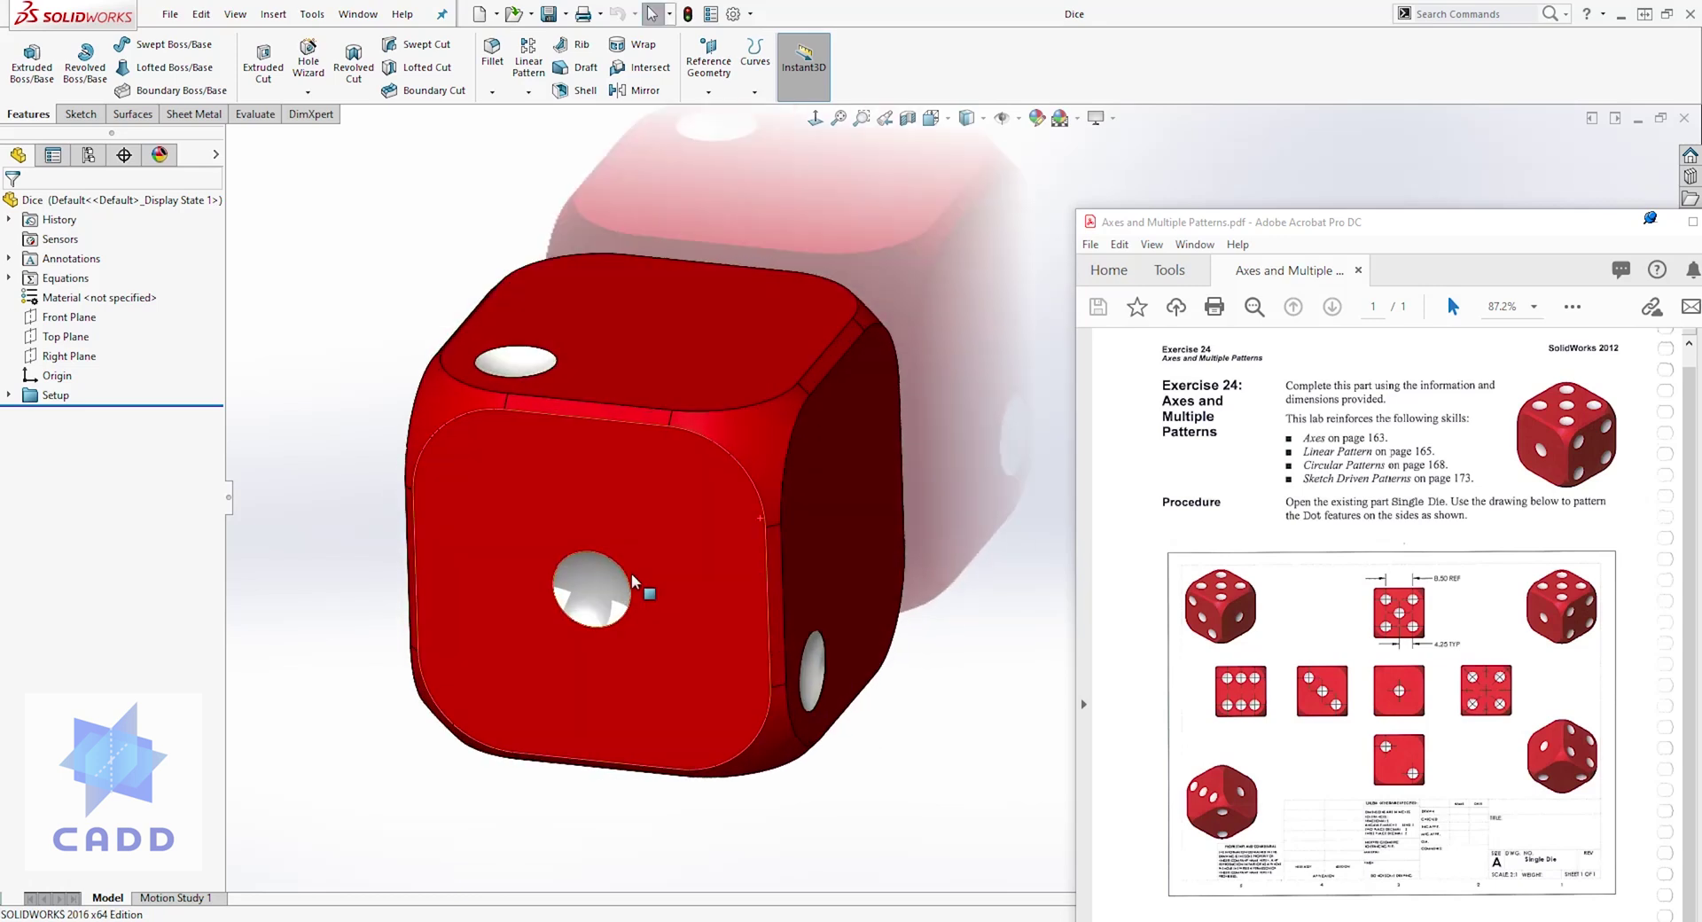
click(1692, 222)
scroll(941, 435, down, 2)
scroll(902, 519, down, 5)
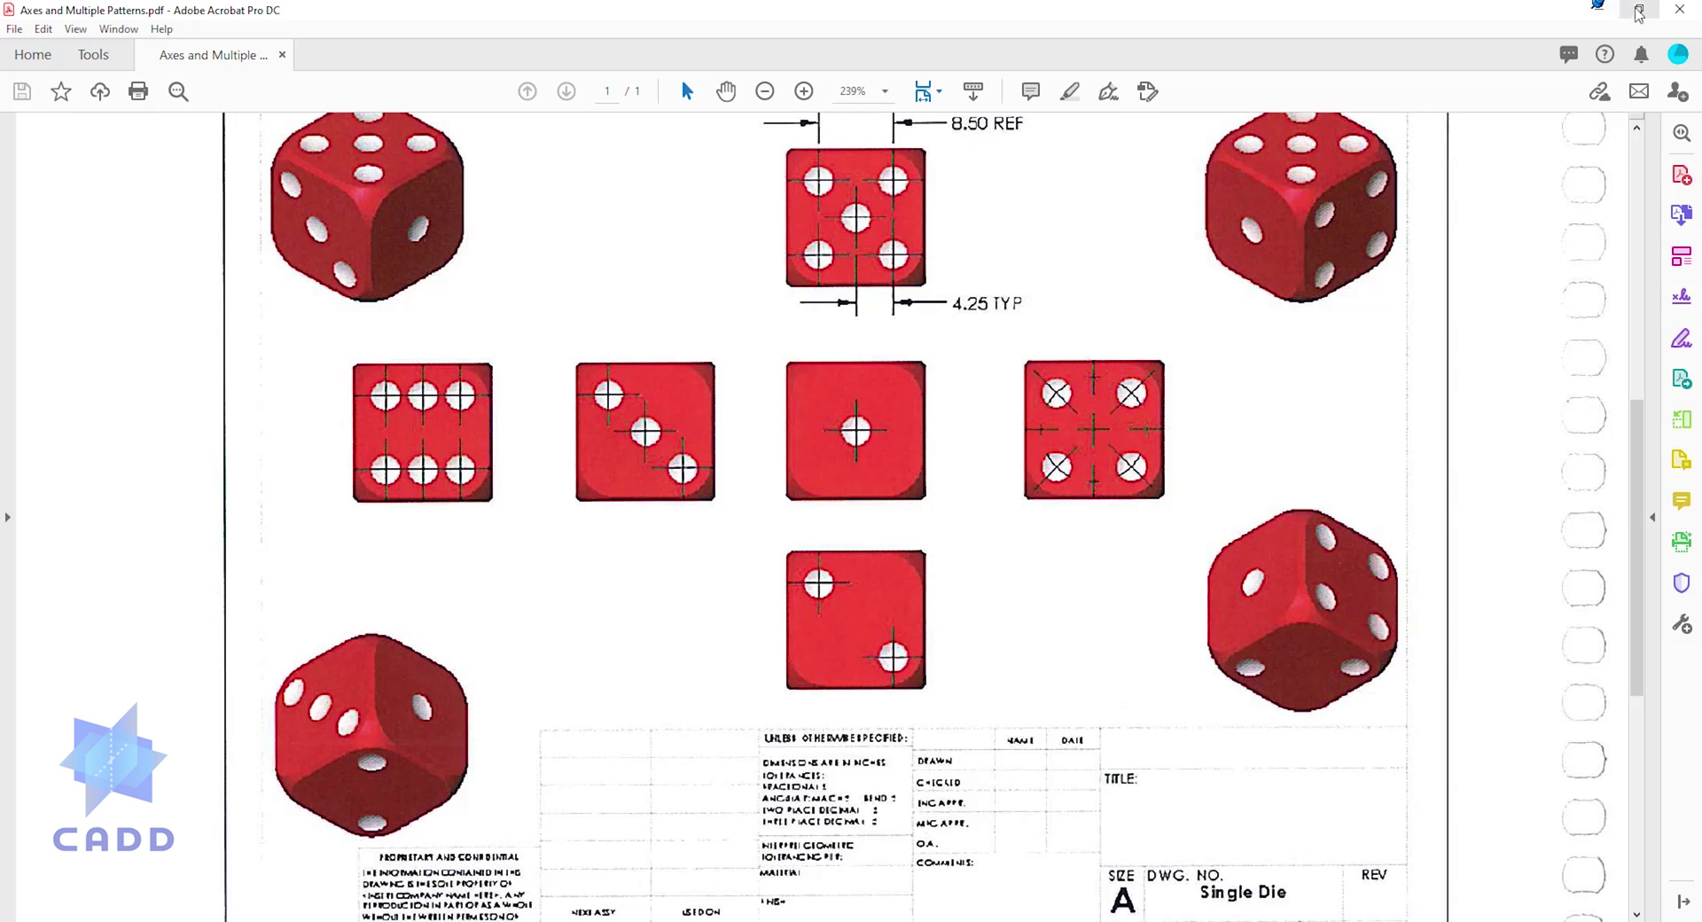
click(1638, 9)
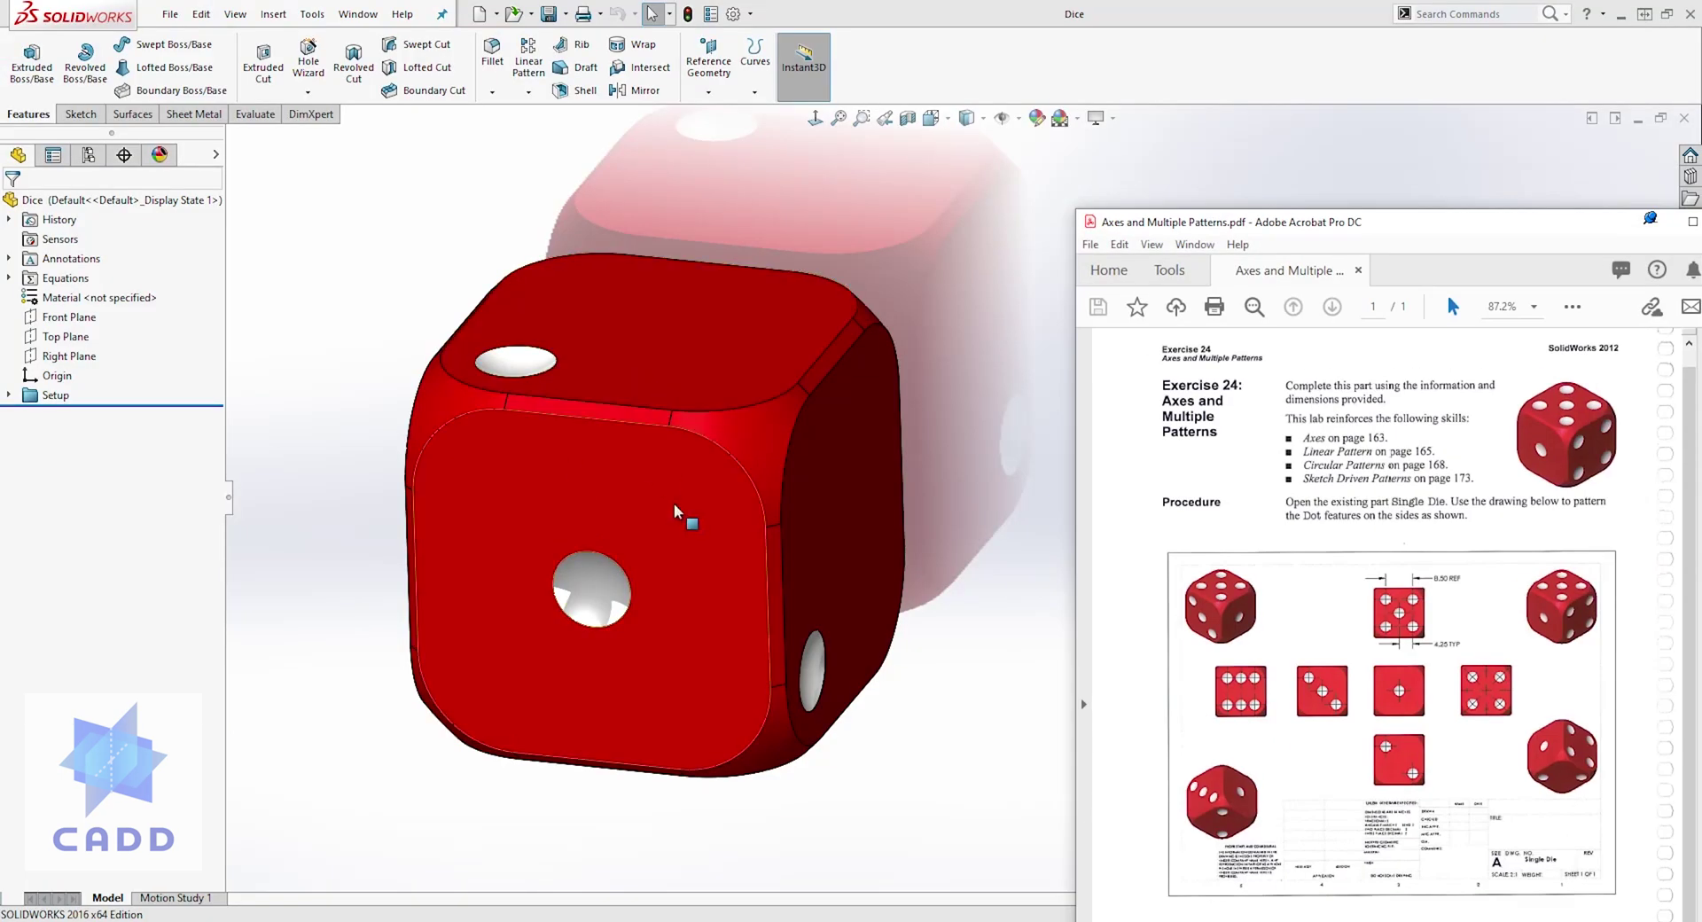
Step: Inspect the existing single dots on the different faces of the die from several angles
middle_drag(523, 514, 648, 471)
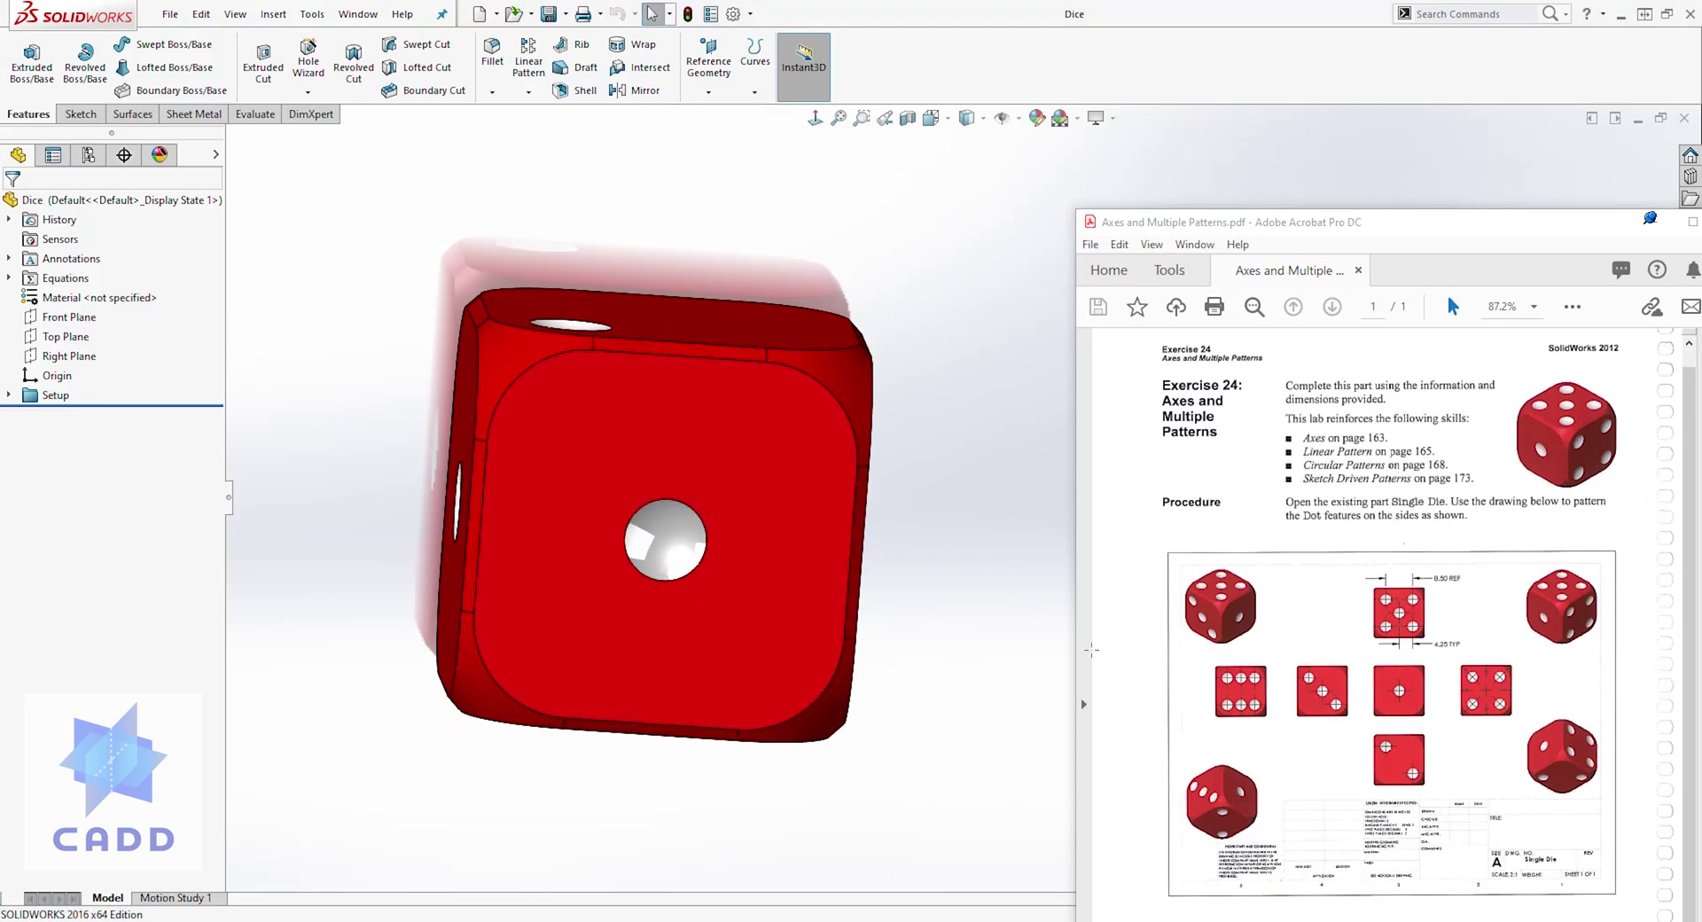
middle_drag(916, 467, 850, 463)
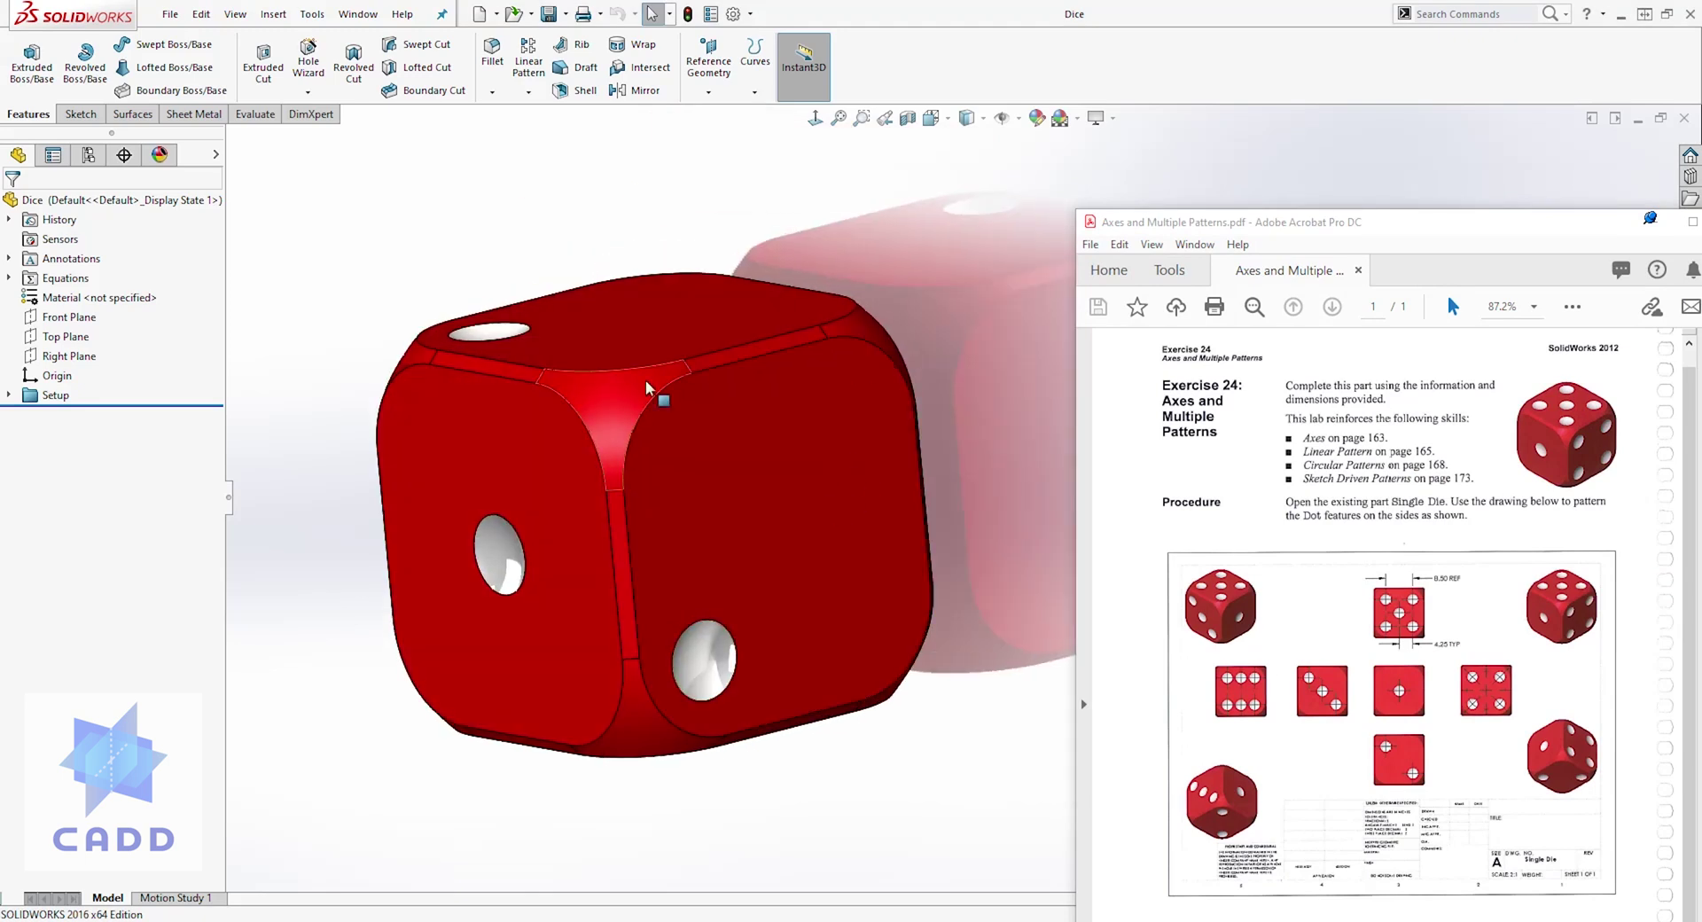
middle_drag(654, 372, 676, 213)
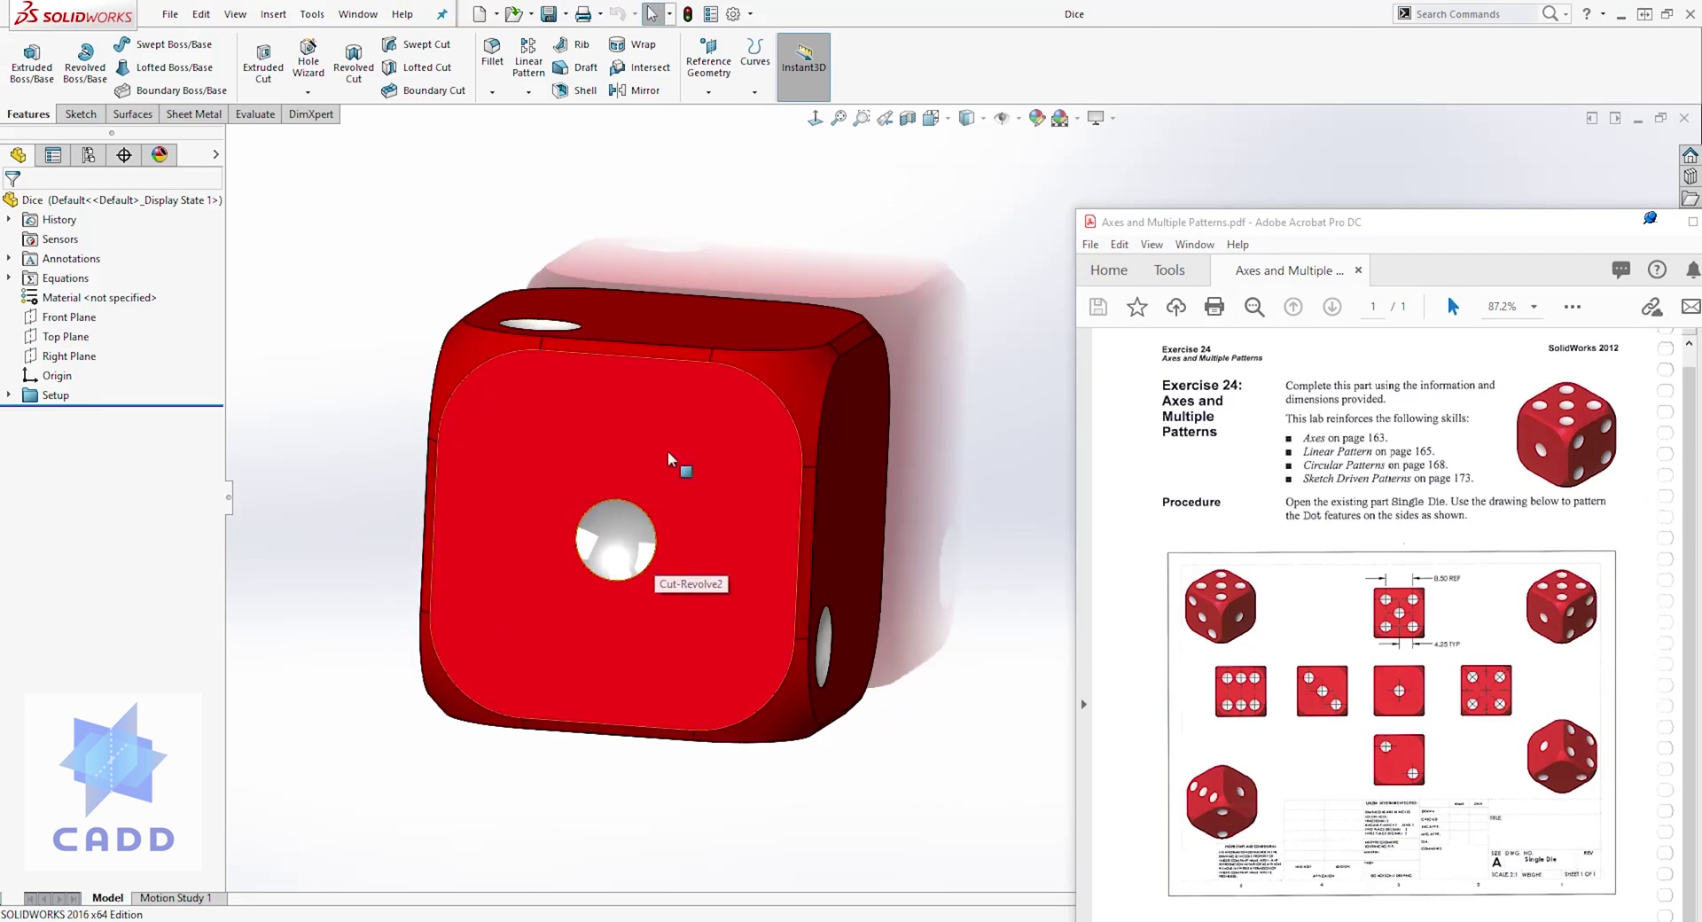
key(ctrl+8)
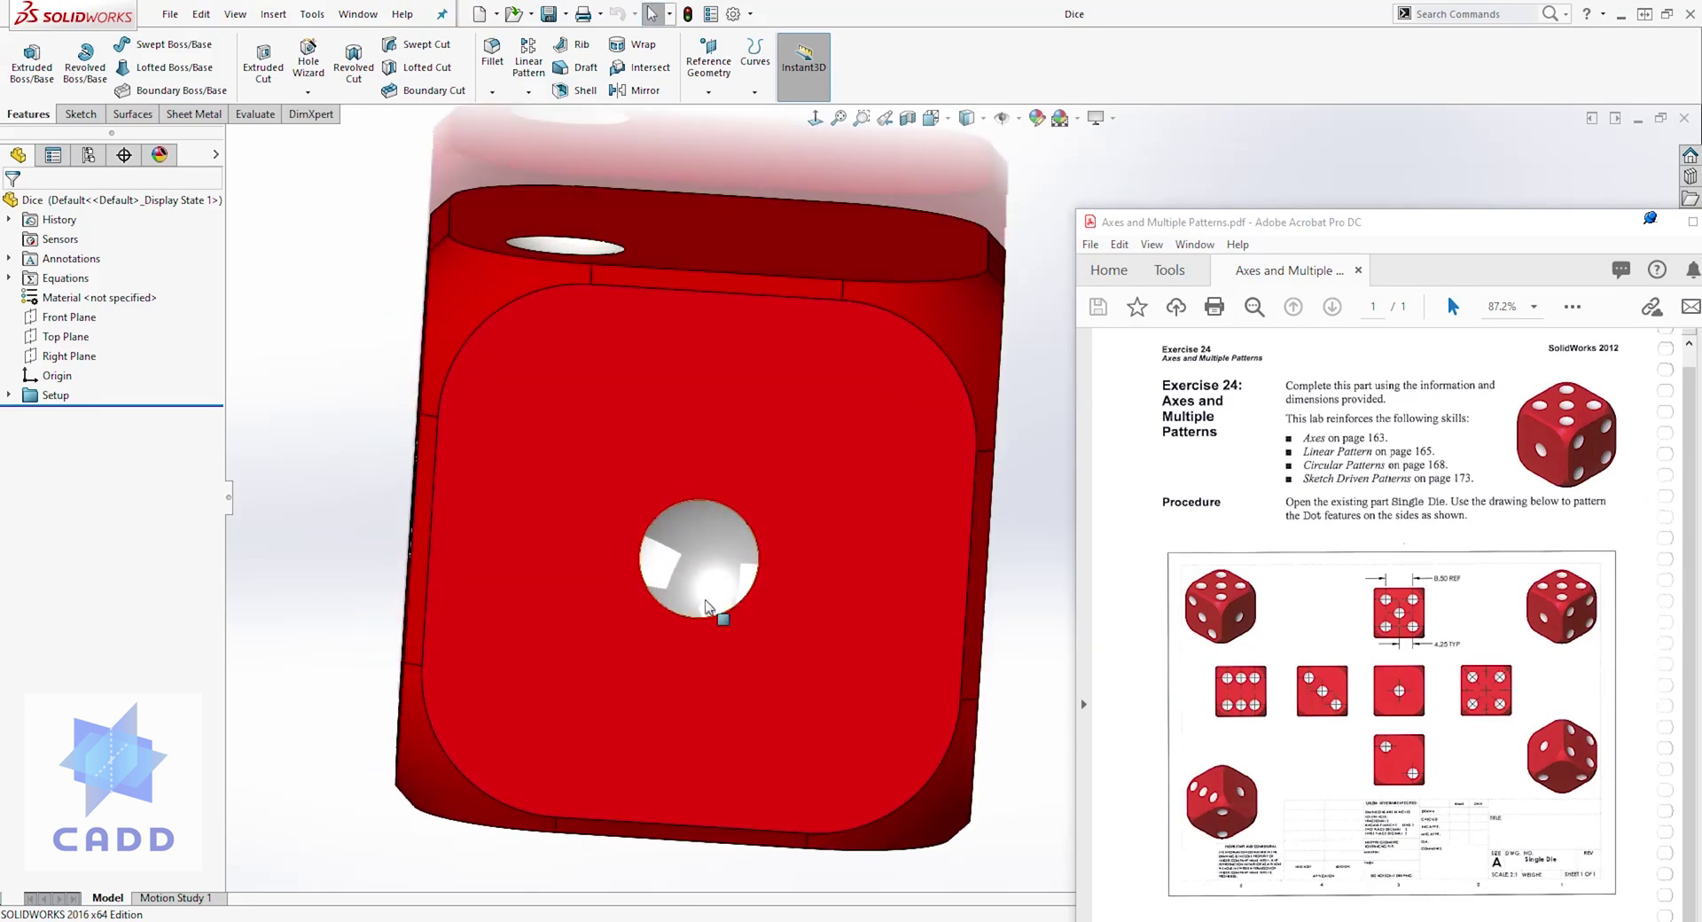
middle_drag(684, 582, 725, 321)
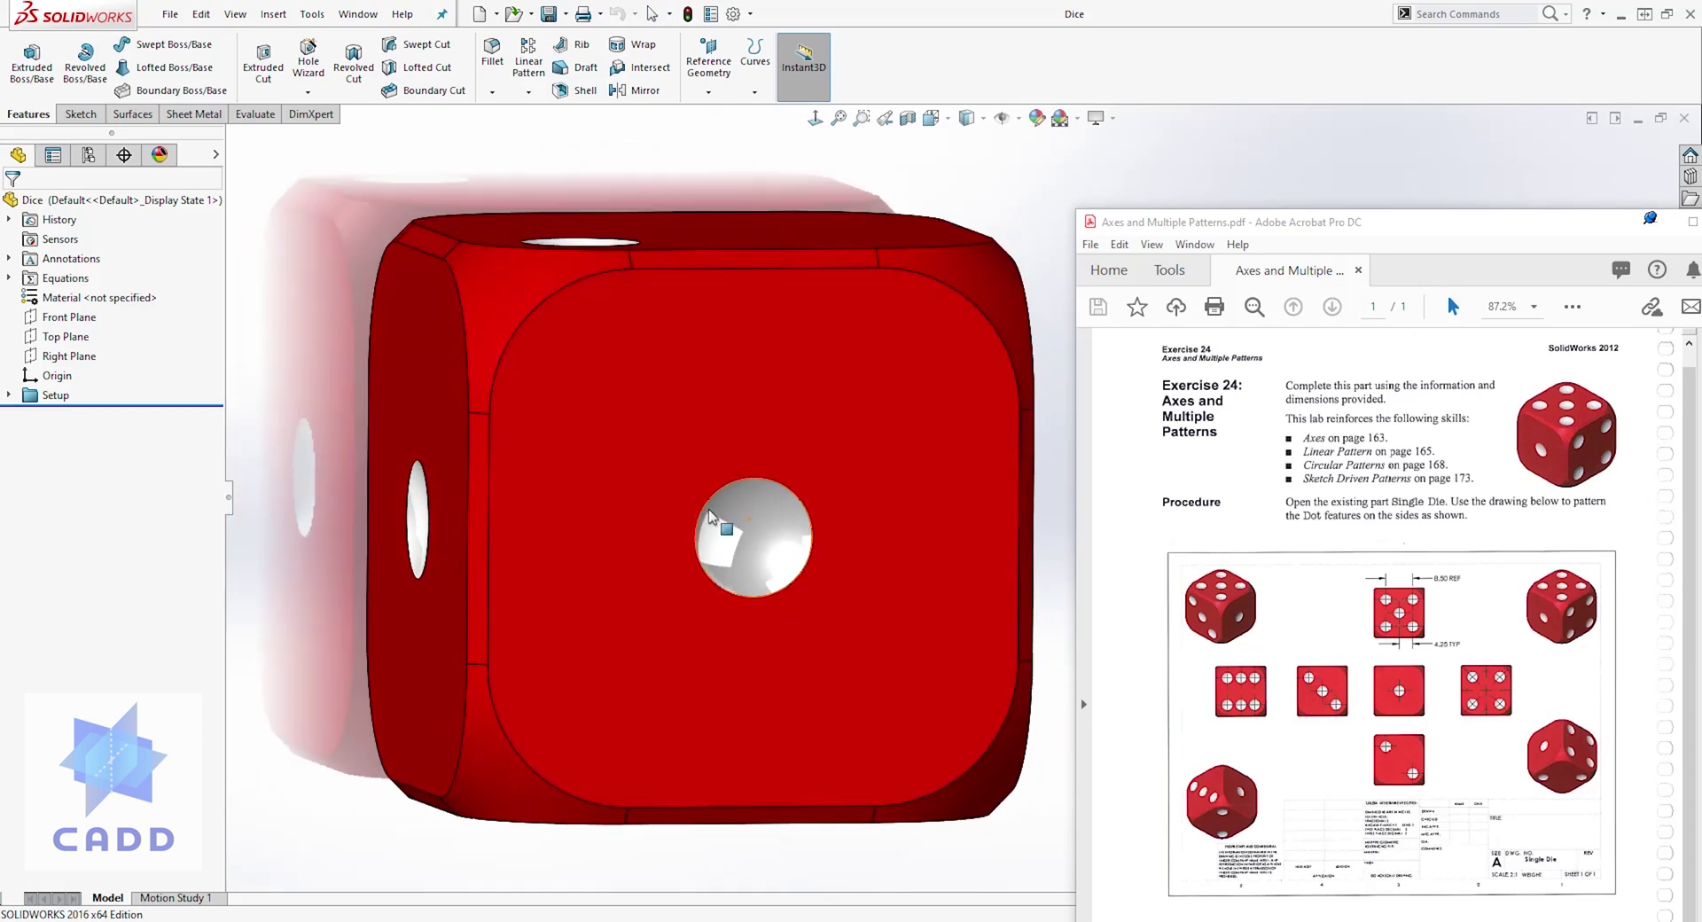
key(ctrl+8)
middle_drag(756, 468, 736, 510)
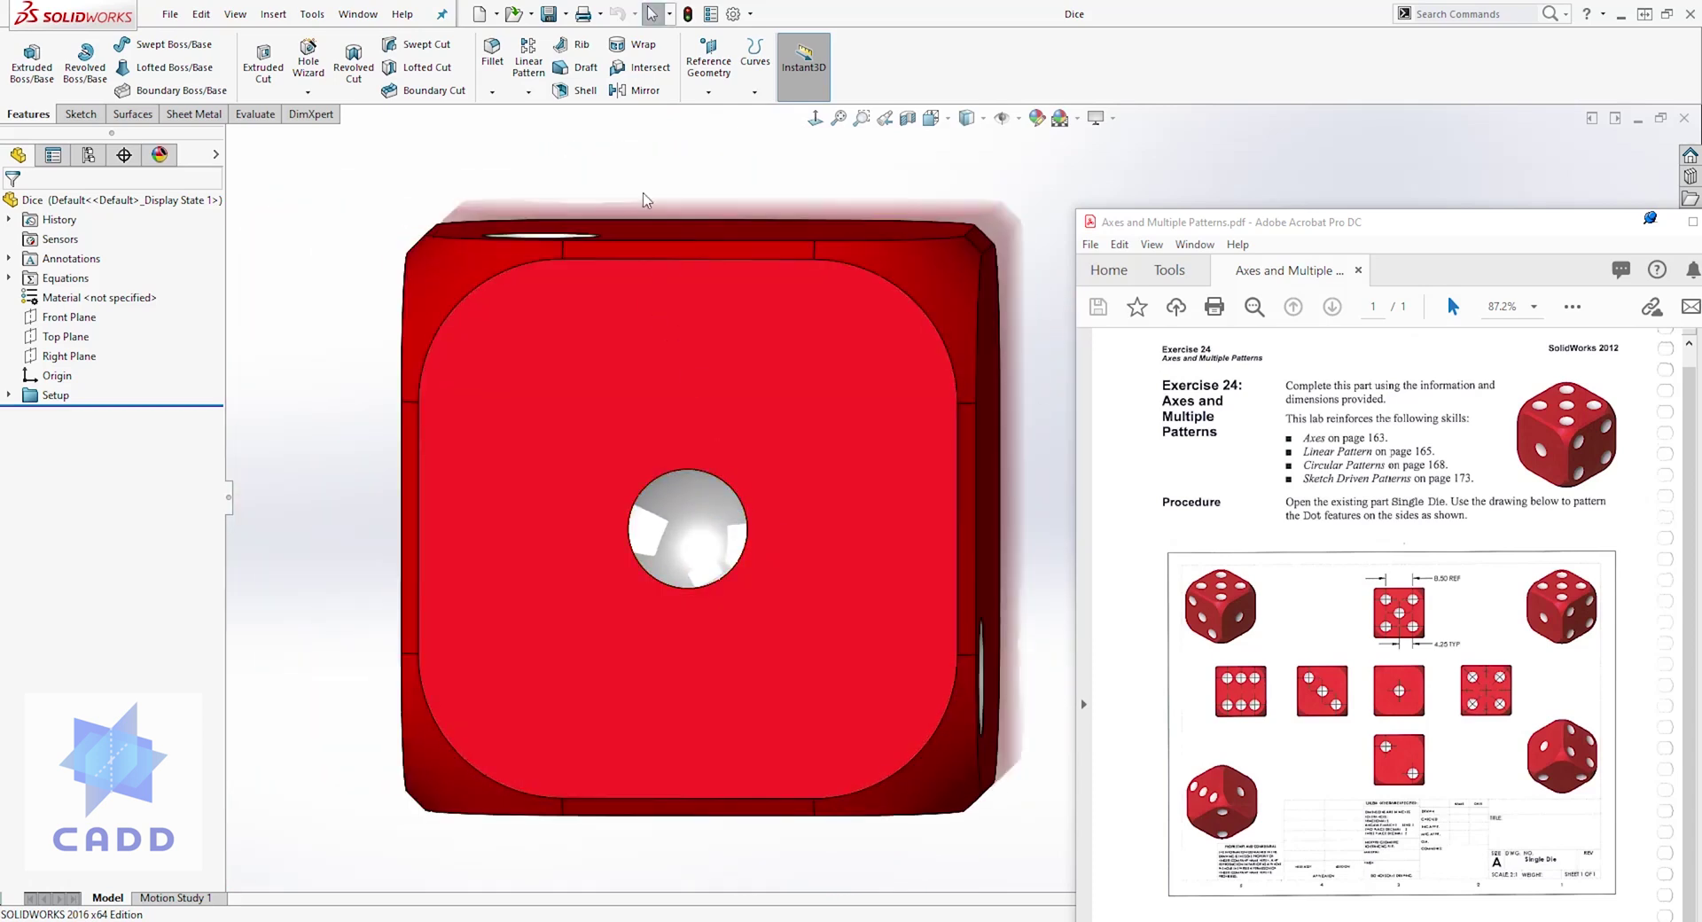
middle_drag(779, 399, 695, 653)
key(ctrl+shift+z)
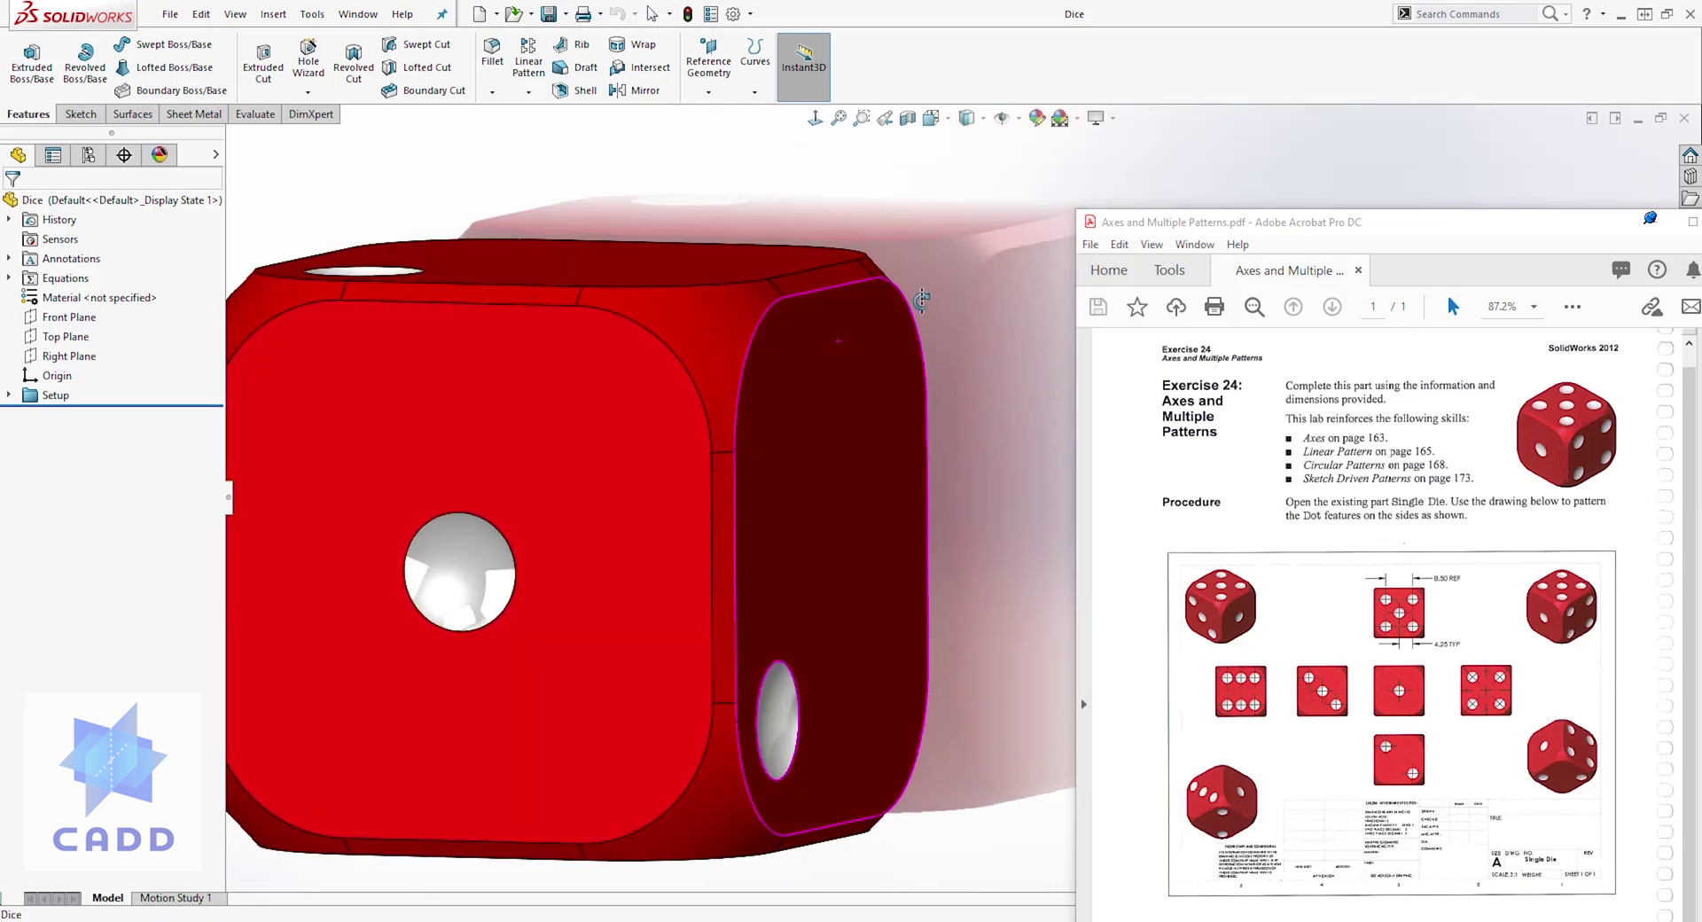
Step: Cut the die open in a section view to examine the profile of a dot, then return to the full model
click(906, 119)
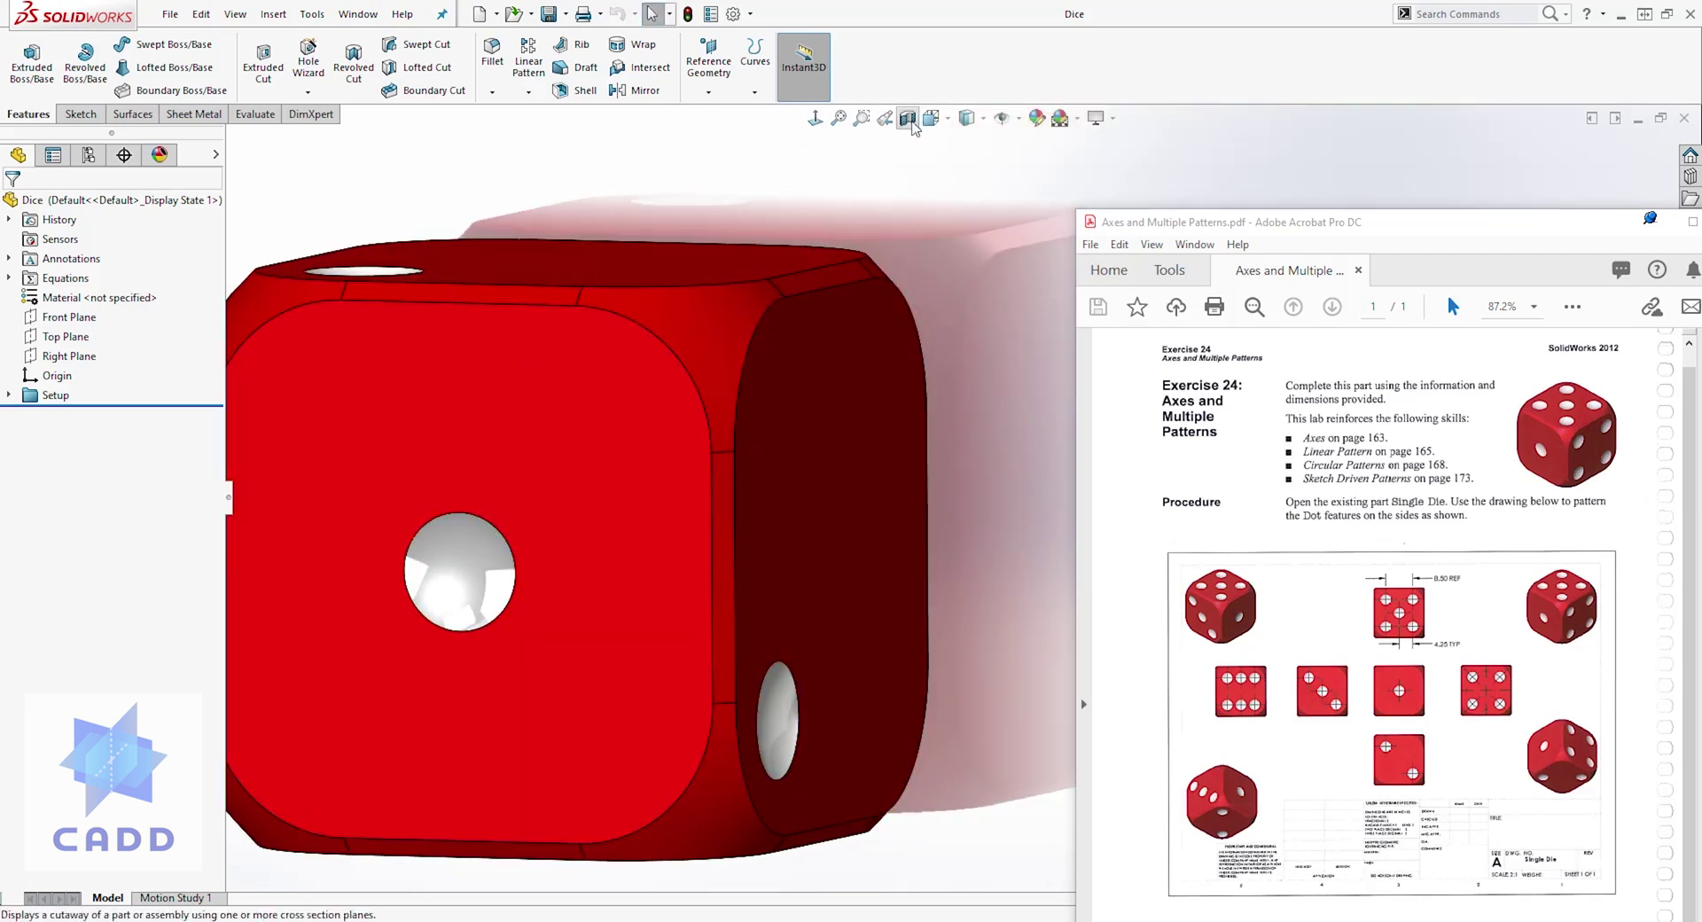
key(Return)
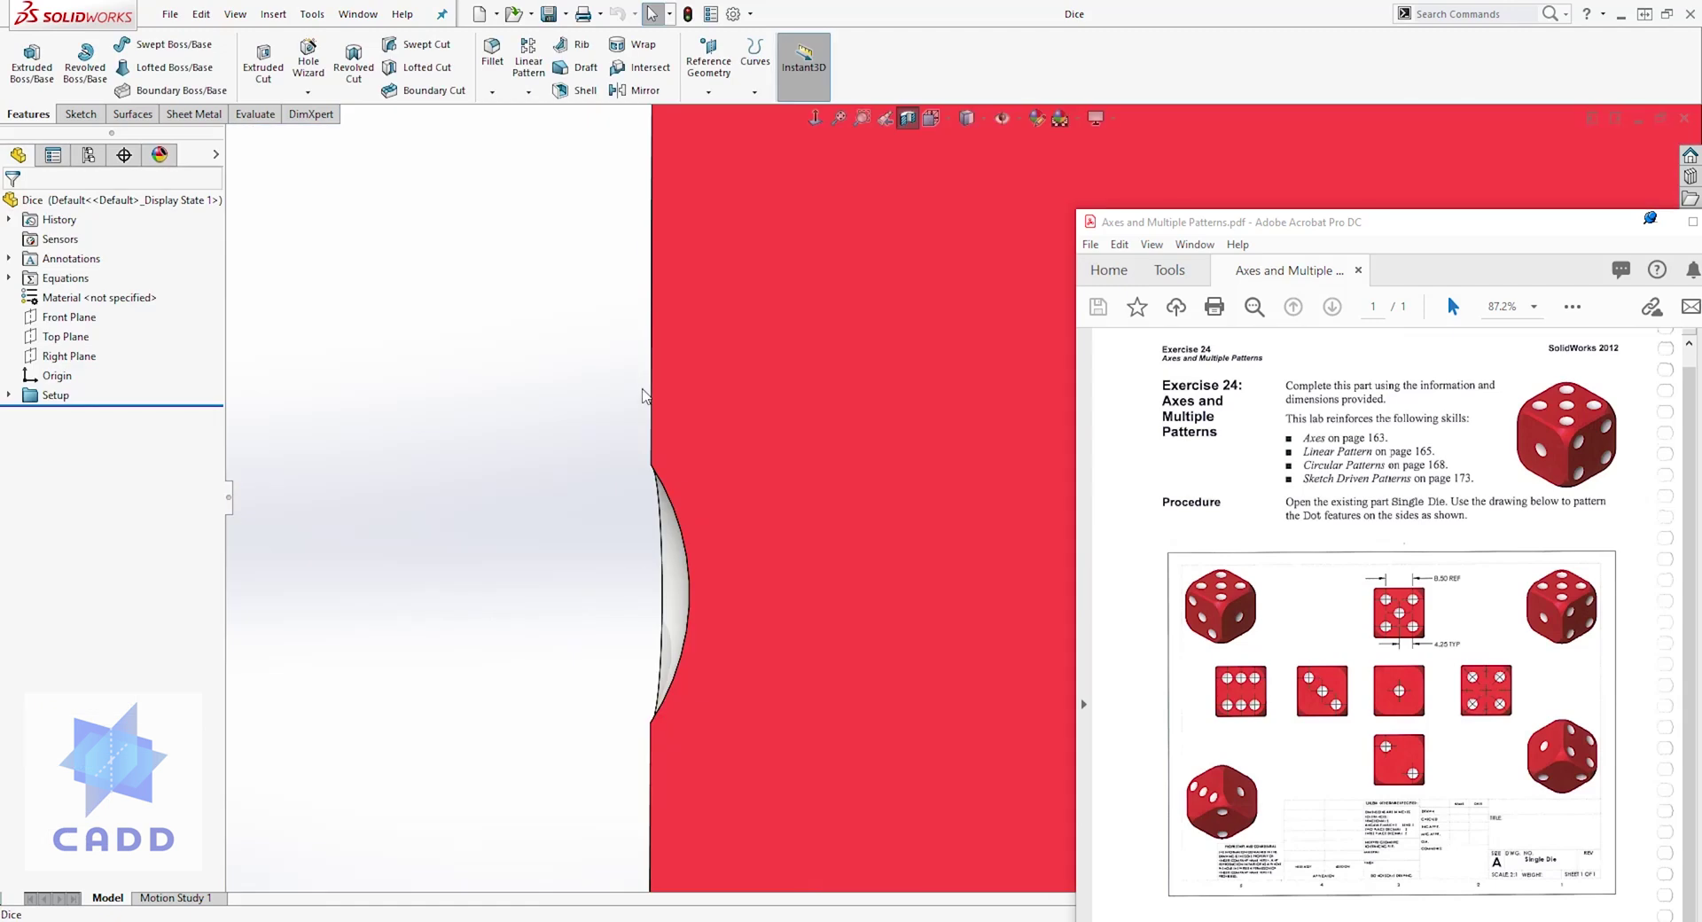
key(ctrl+shift+z)
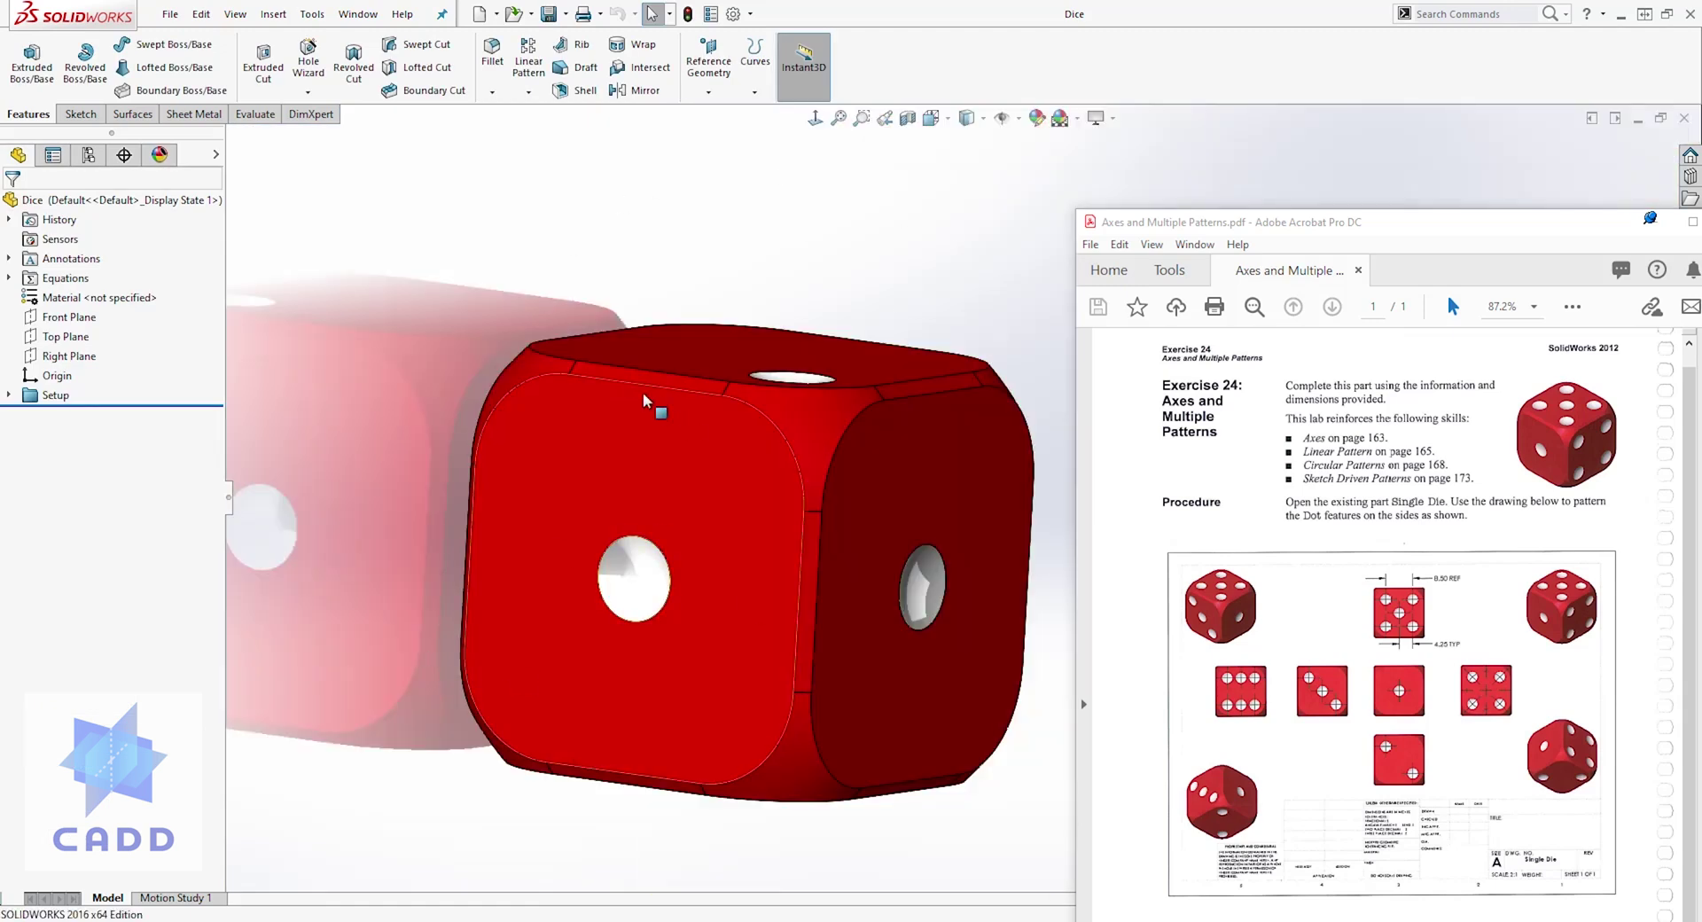
Step: Review the available pattern types and view the die's one-dot face from the front to compare it with the drawing
click(528, 92)
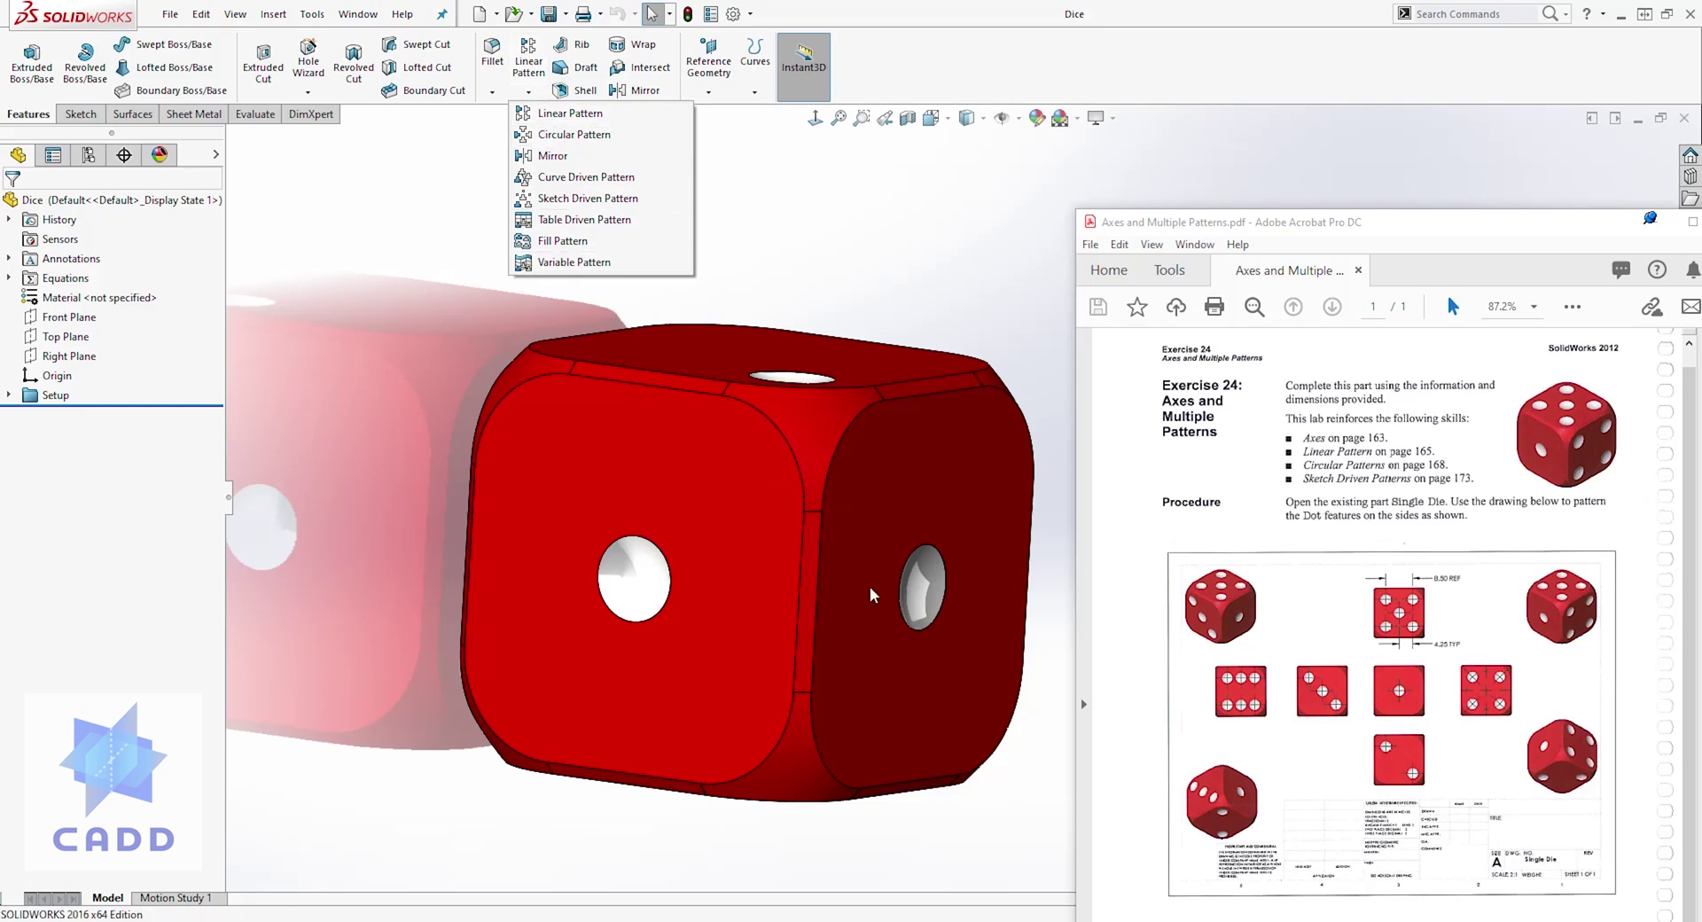
middle_drag(922, 296, 827, 295)
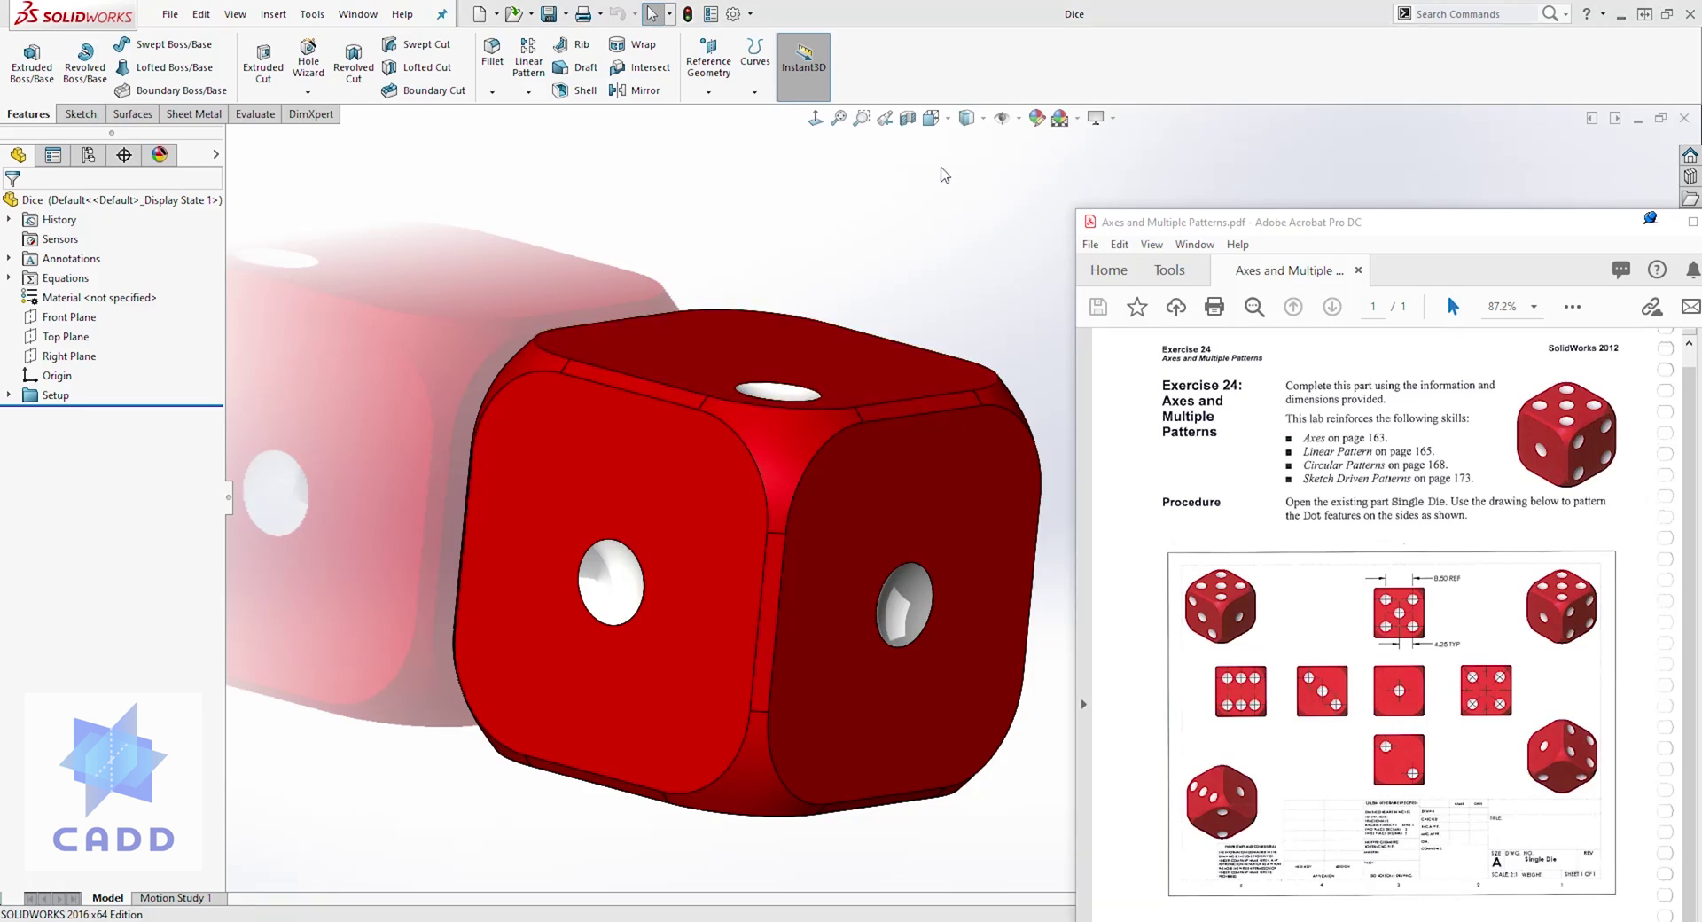
middle_drag(867, 351, 897, 274)
click(950, 119)
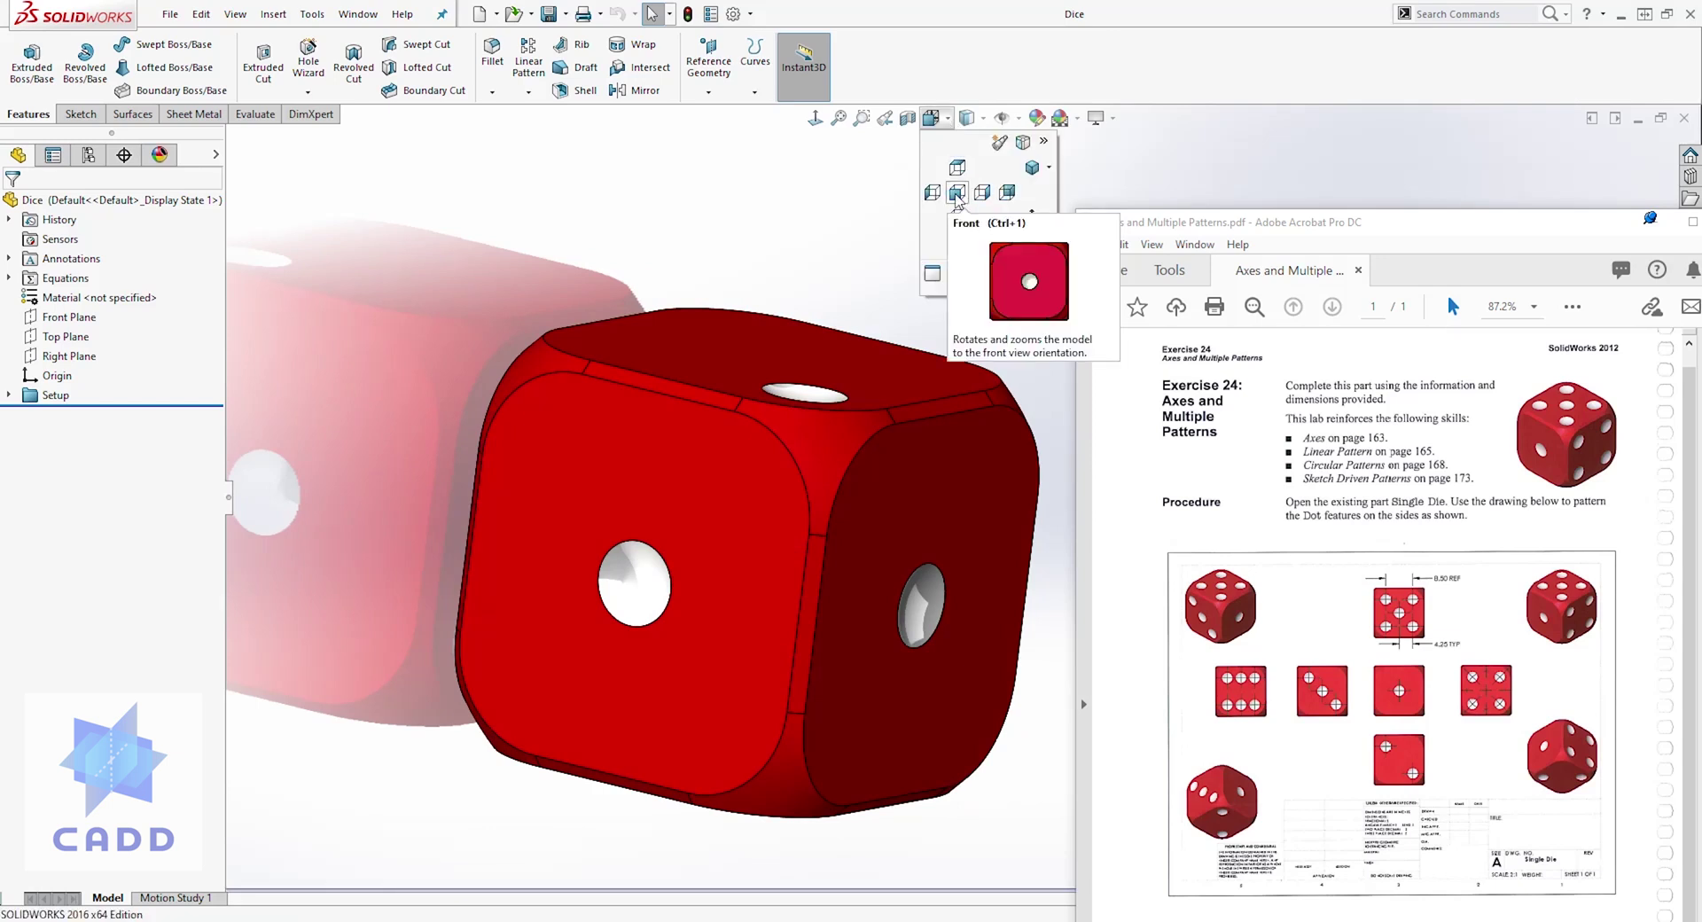
click(956, 194)
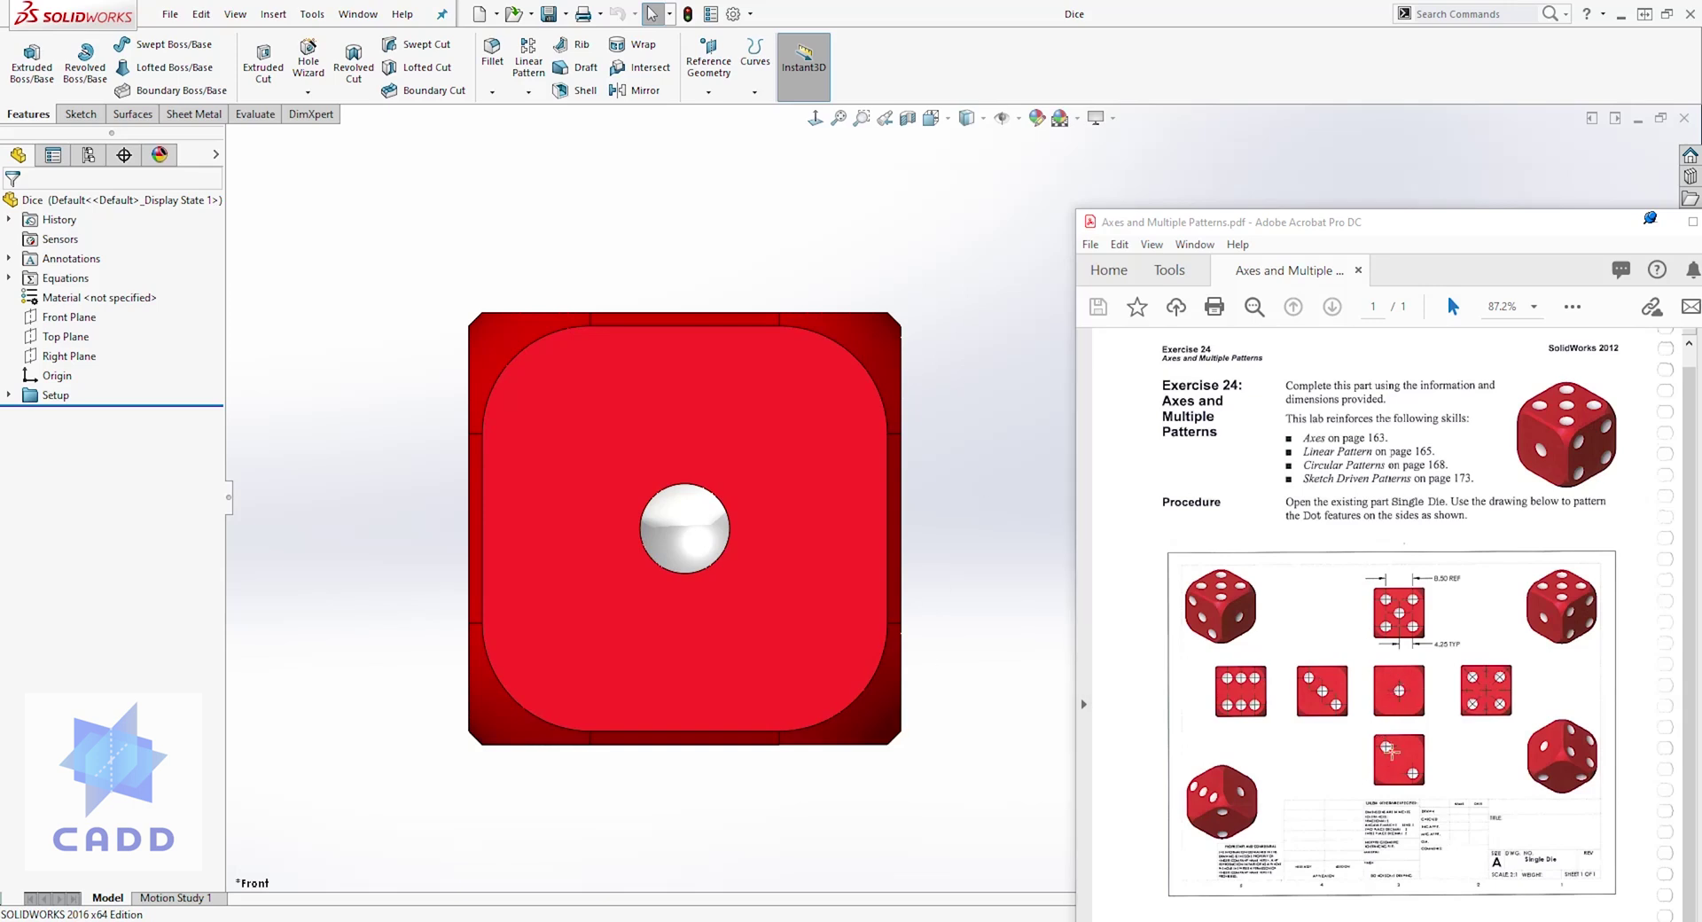
Step: Start a linear pattern on the face below the front one, with Direction 1 along its upper edge at 8.5 mm spacing
middle_drag(942, 834, 913, 516)
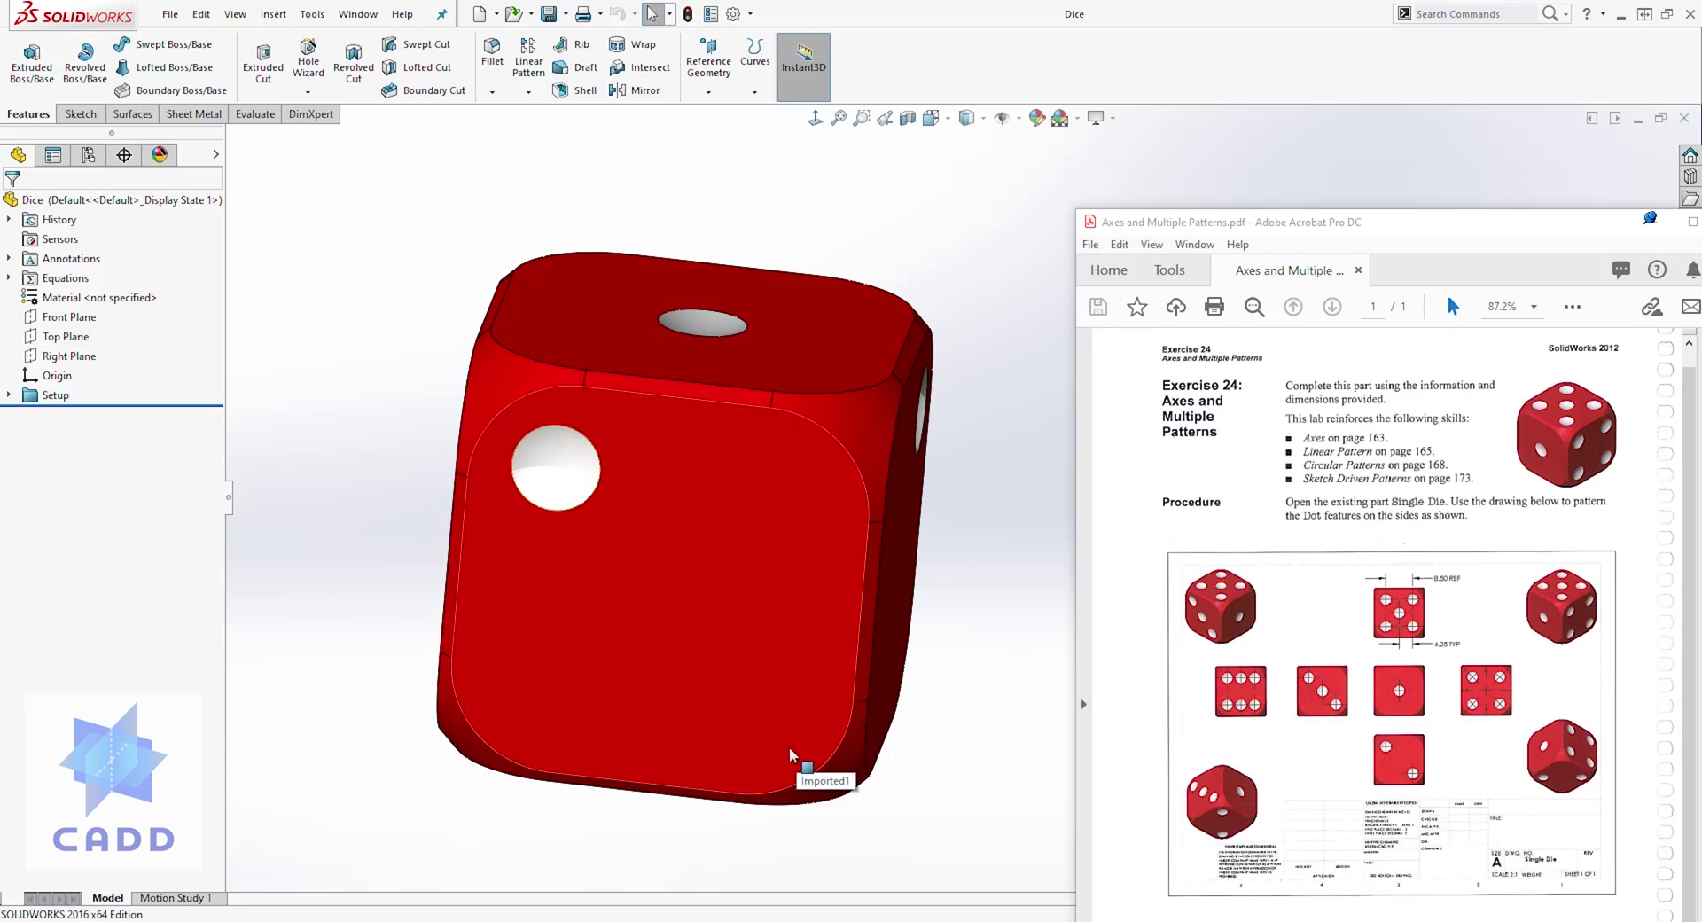
click(529, 93)
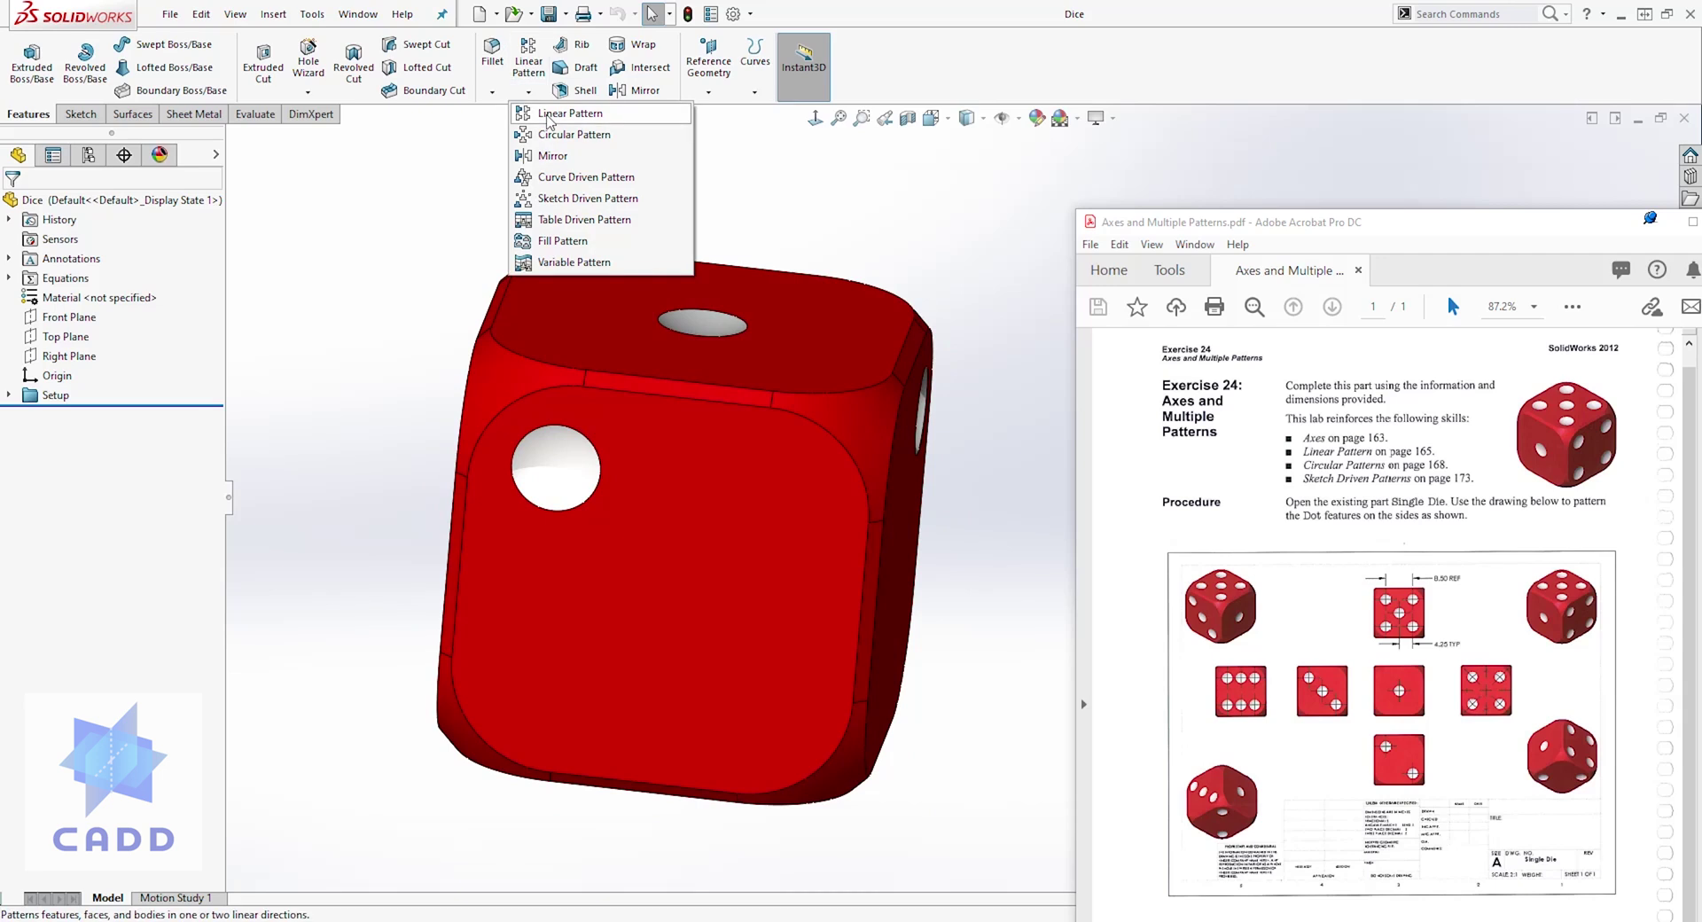
click(548, 118)
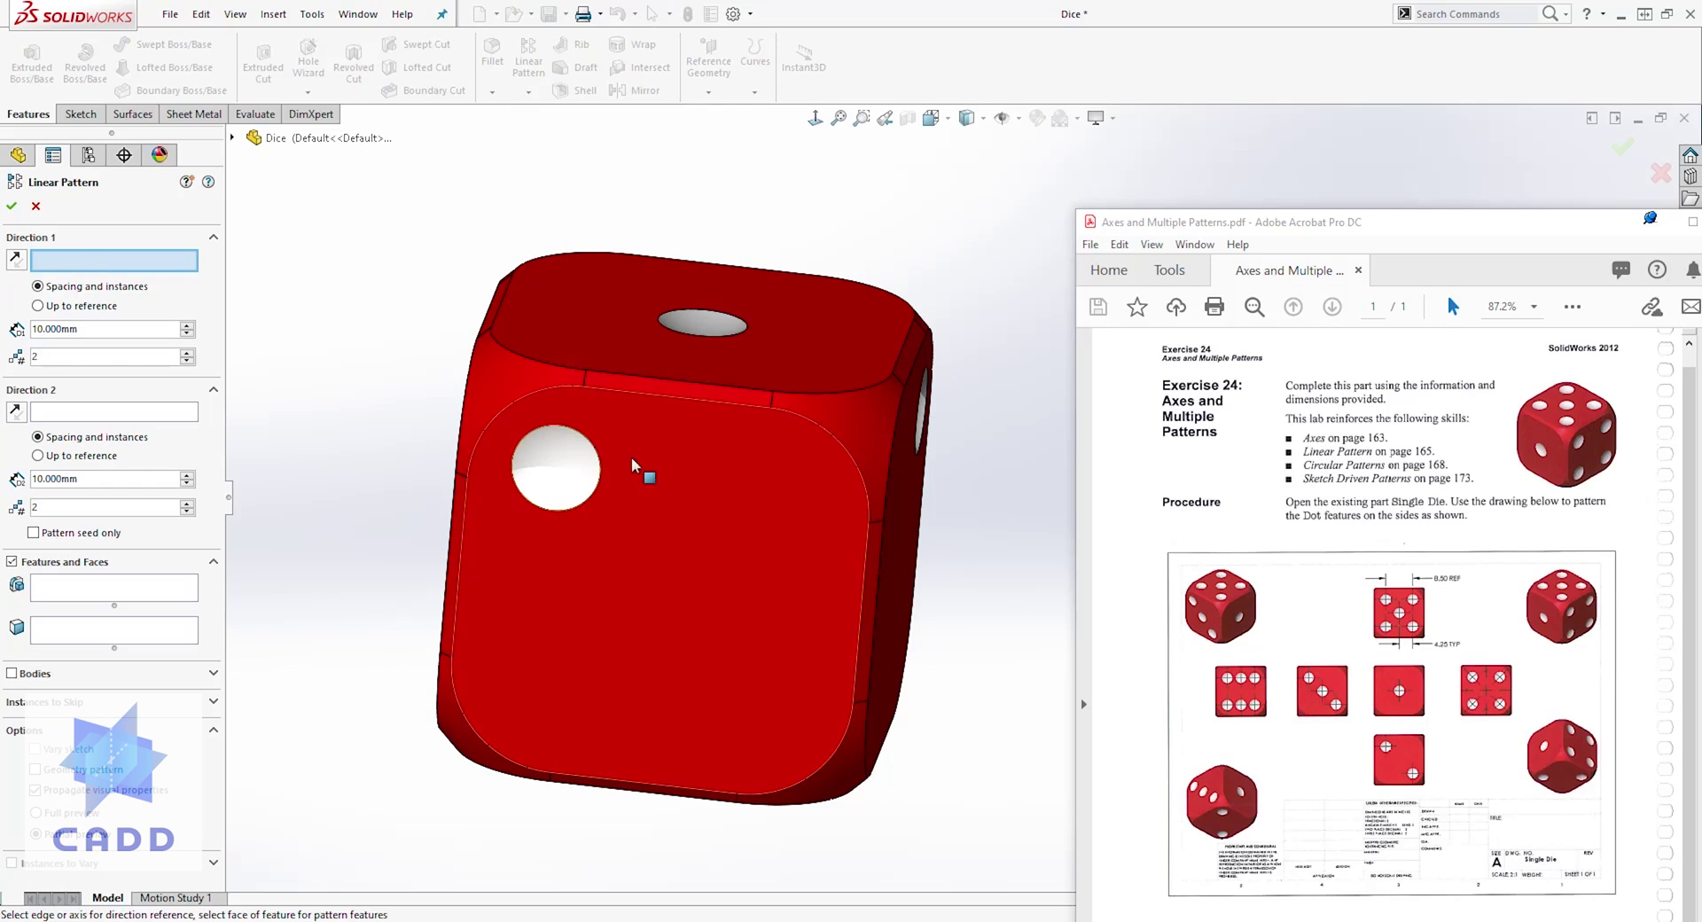
click(670, 395)
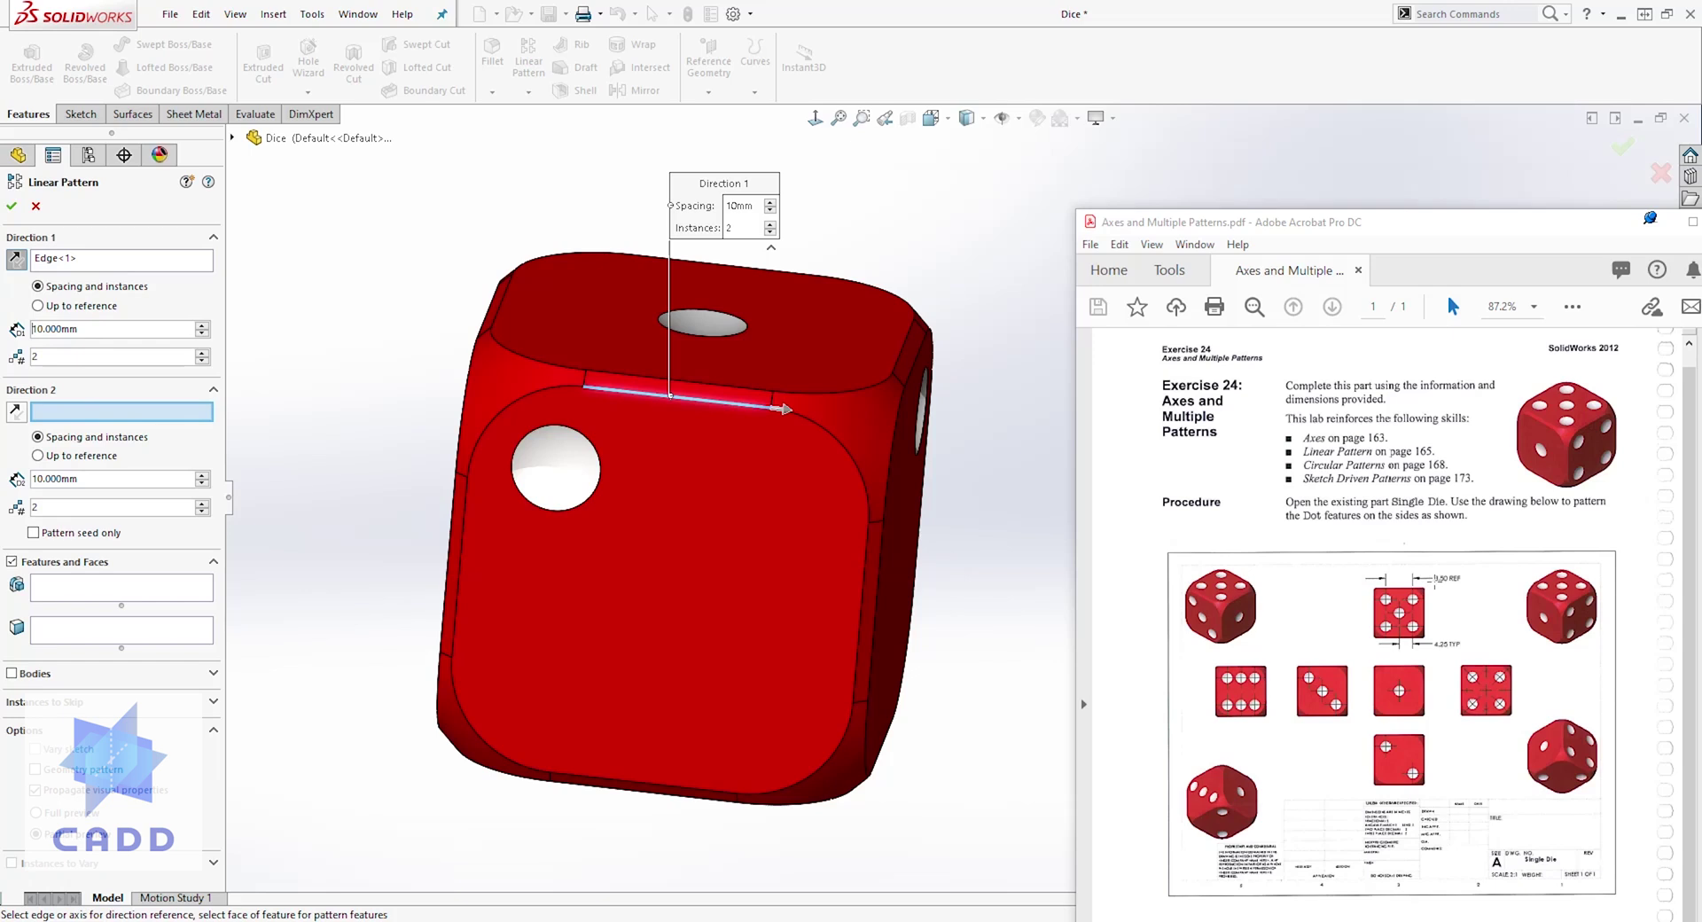
double_click(80, 329)
text(8.5)
key(Return)
Step: Set Direction 2 along the face's side edge at 8.5 mm spacing and select the corner dot as the feature to pattern
click(864, 580)
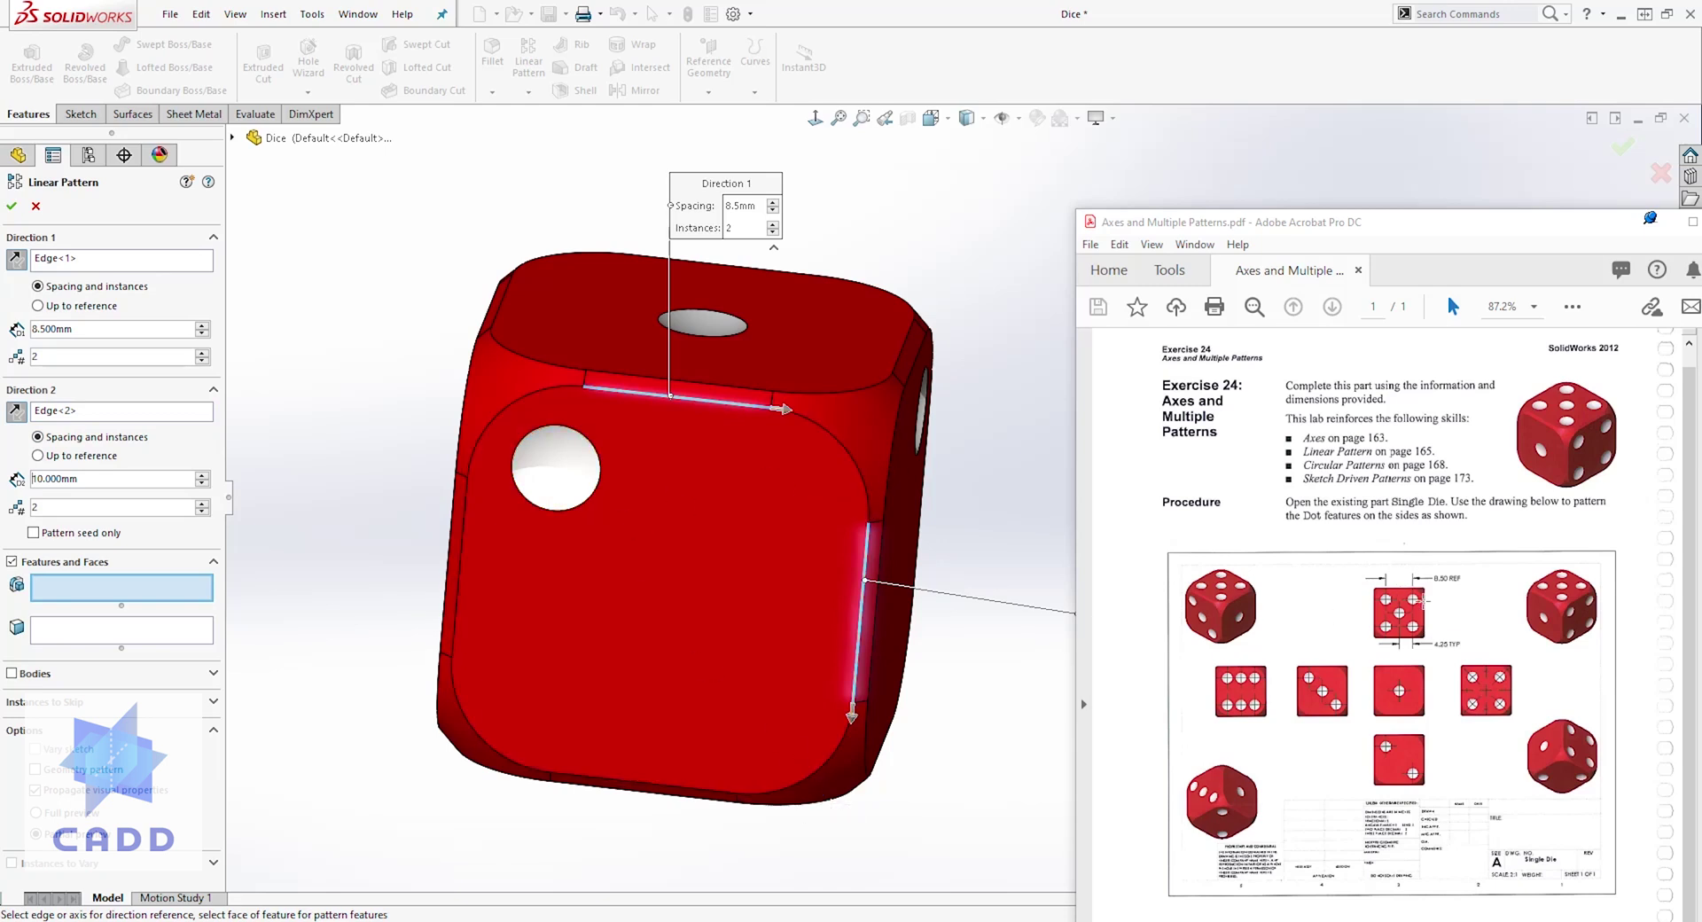
double_click(87, 479)
text(8.5)
key(Return)
click(72, 590)
click(568, 489)
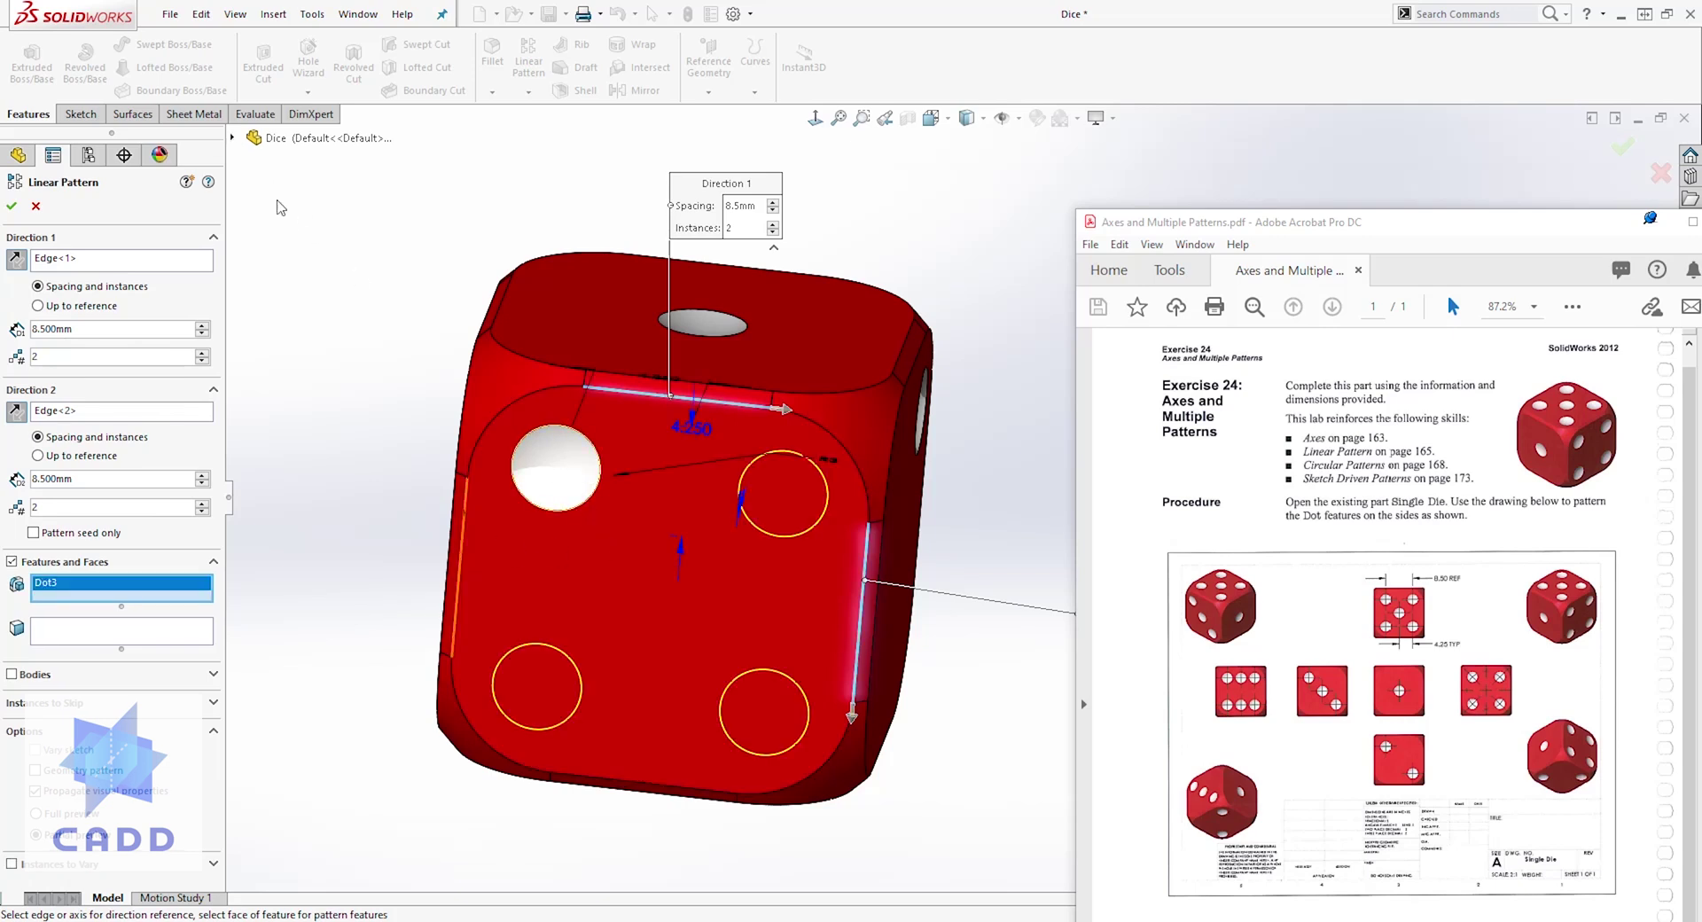
click(232, 137)
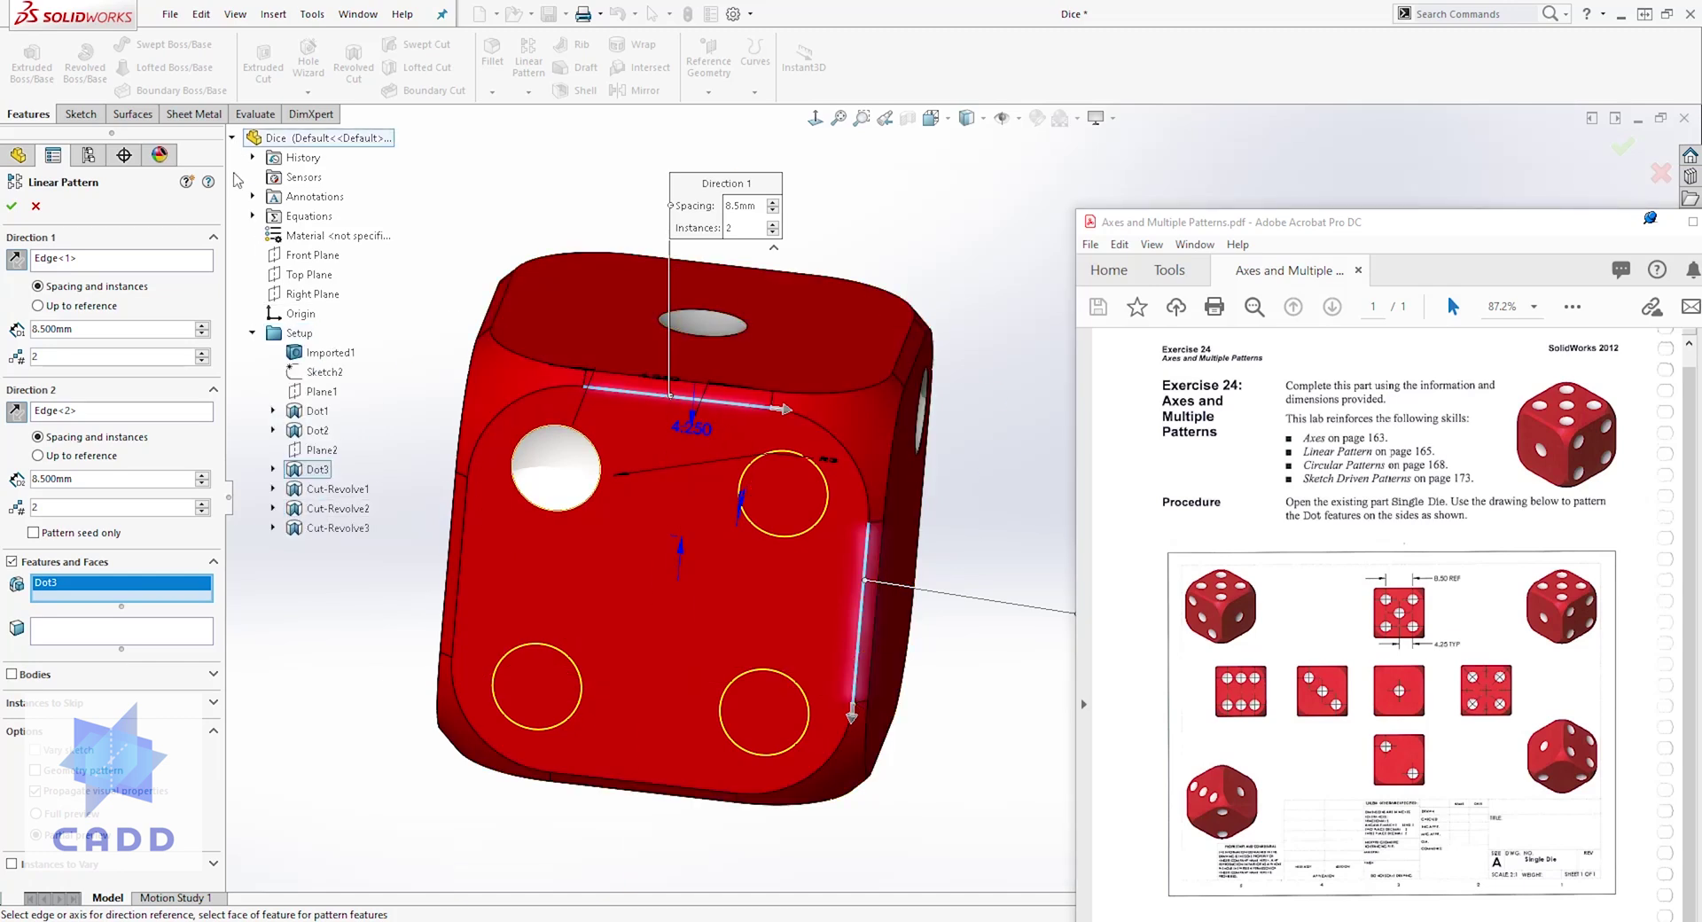
middle_drag(780, 483, 799, 402)
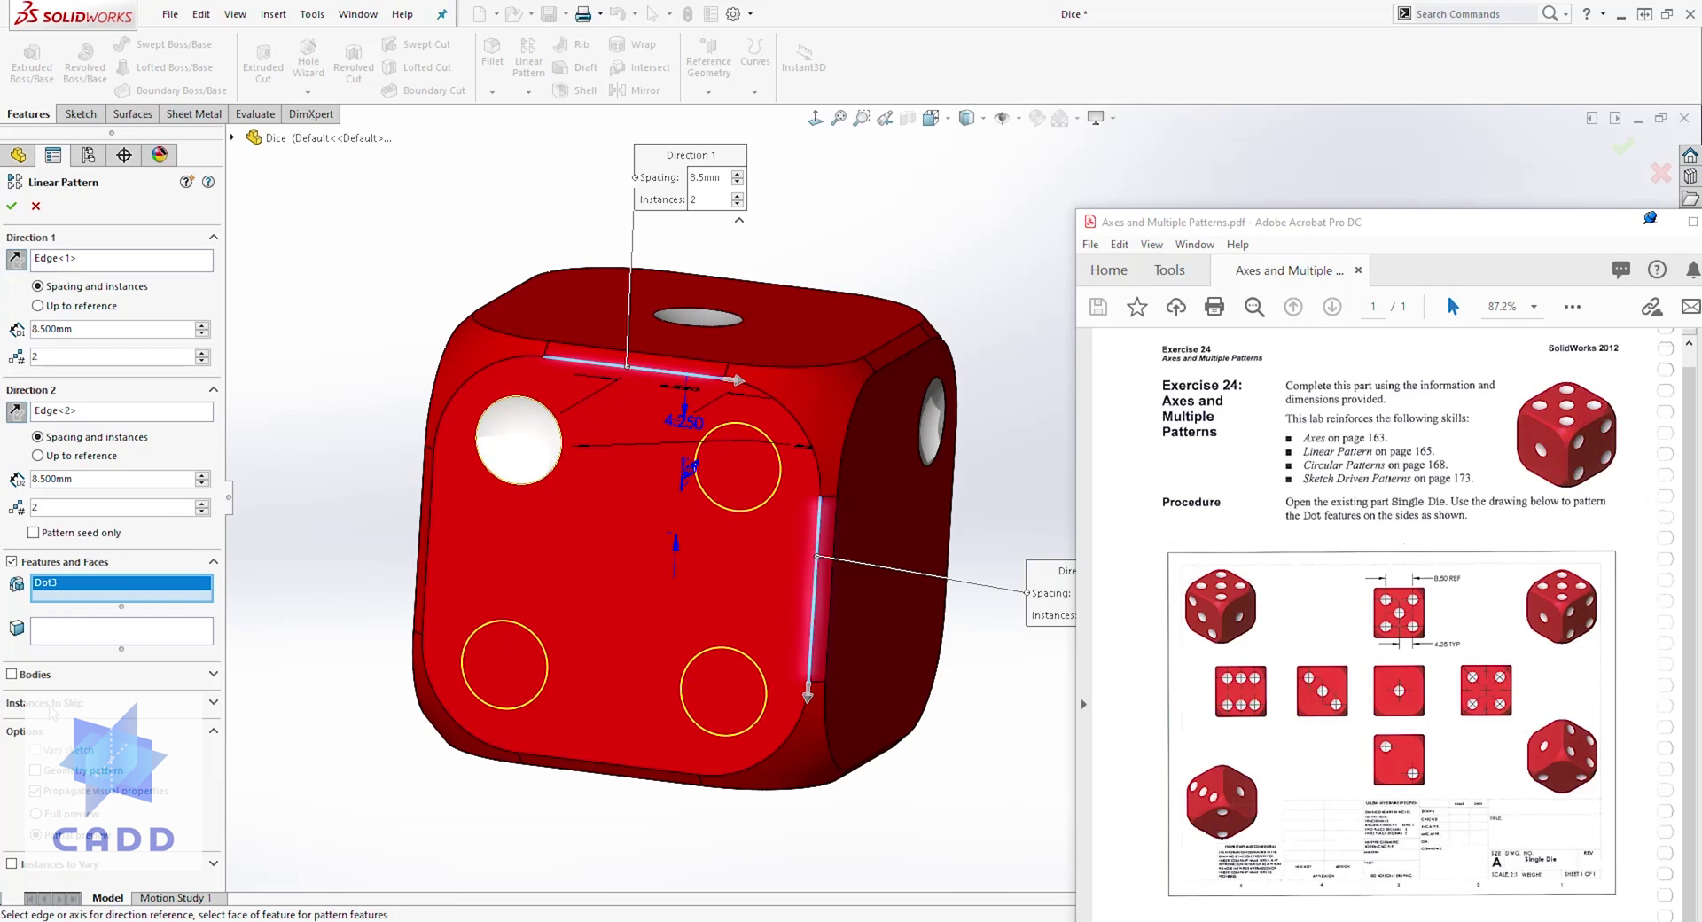
Step: Skip the two instances adjacent to the seed dot, keep only the diagonally opposite one, and accept the linear pattern
click(52, 706)
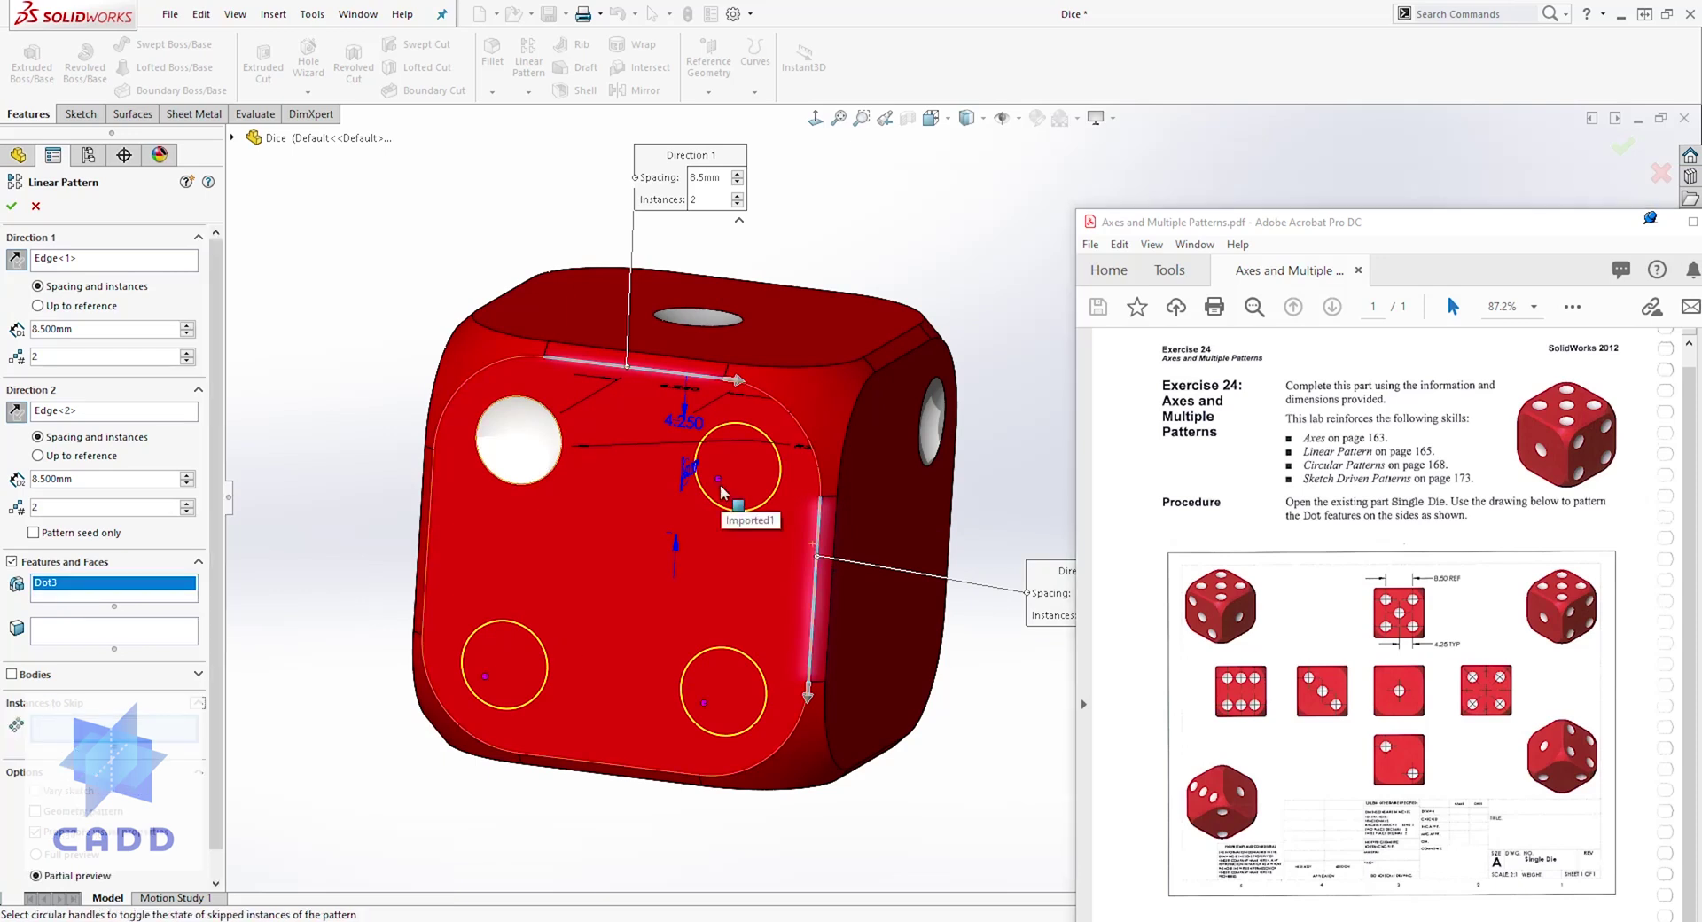
middle_drag(721, 490, 988, 250)
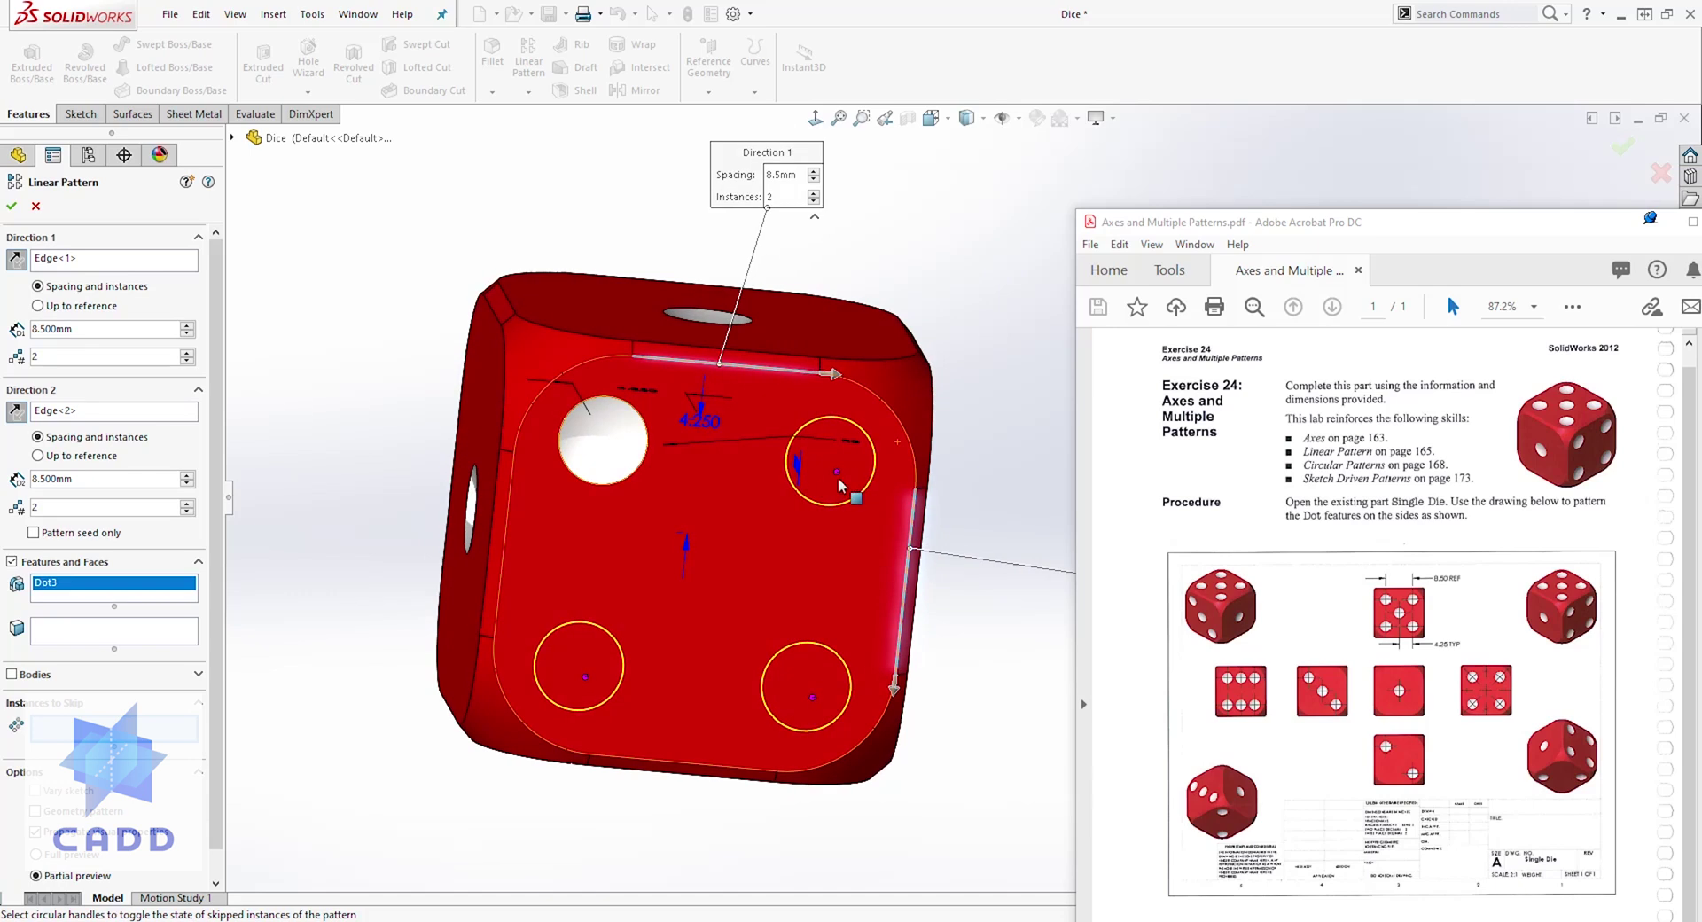
click(838, 480)
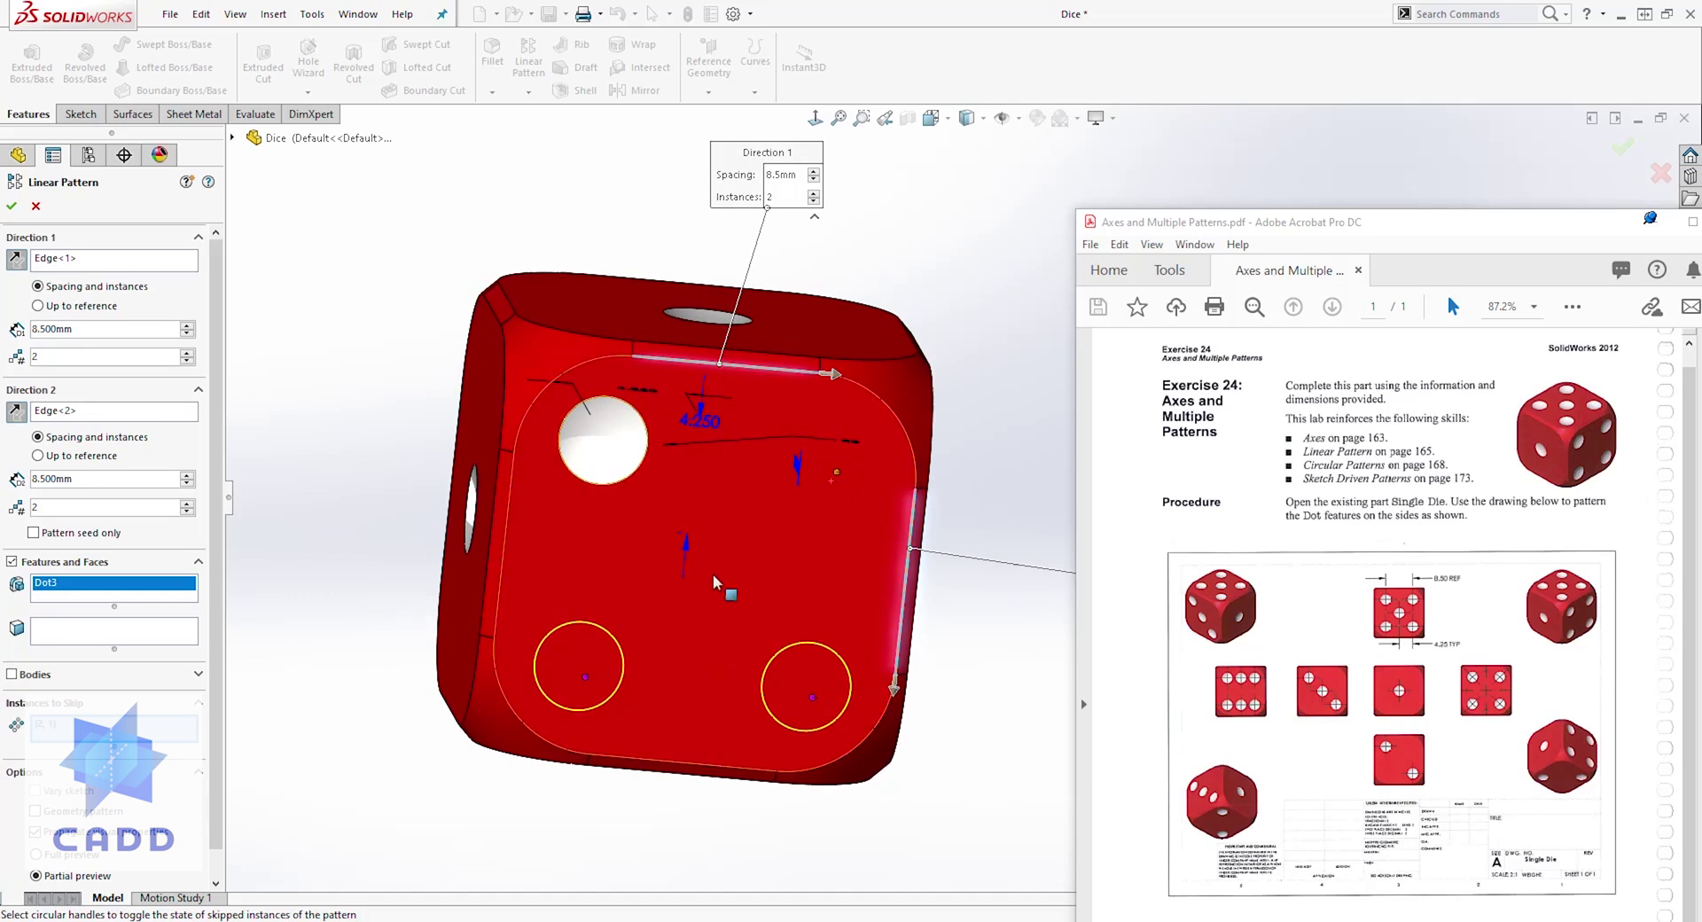
click(585, 683)
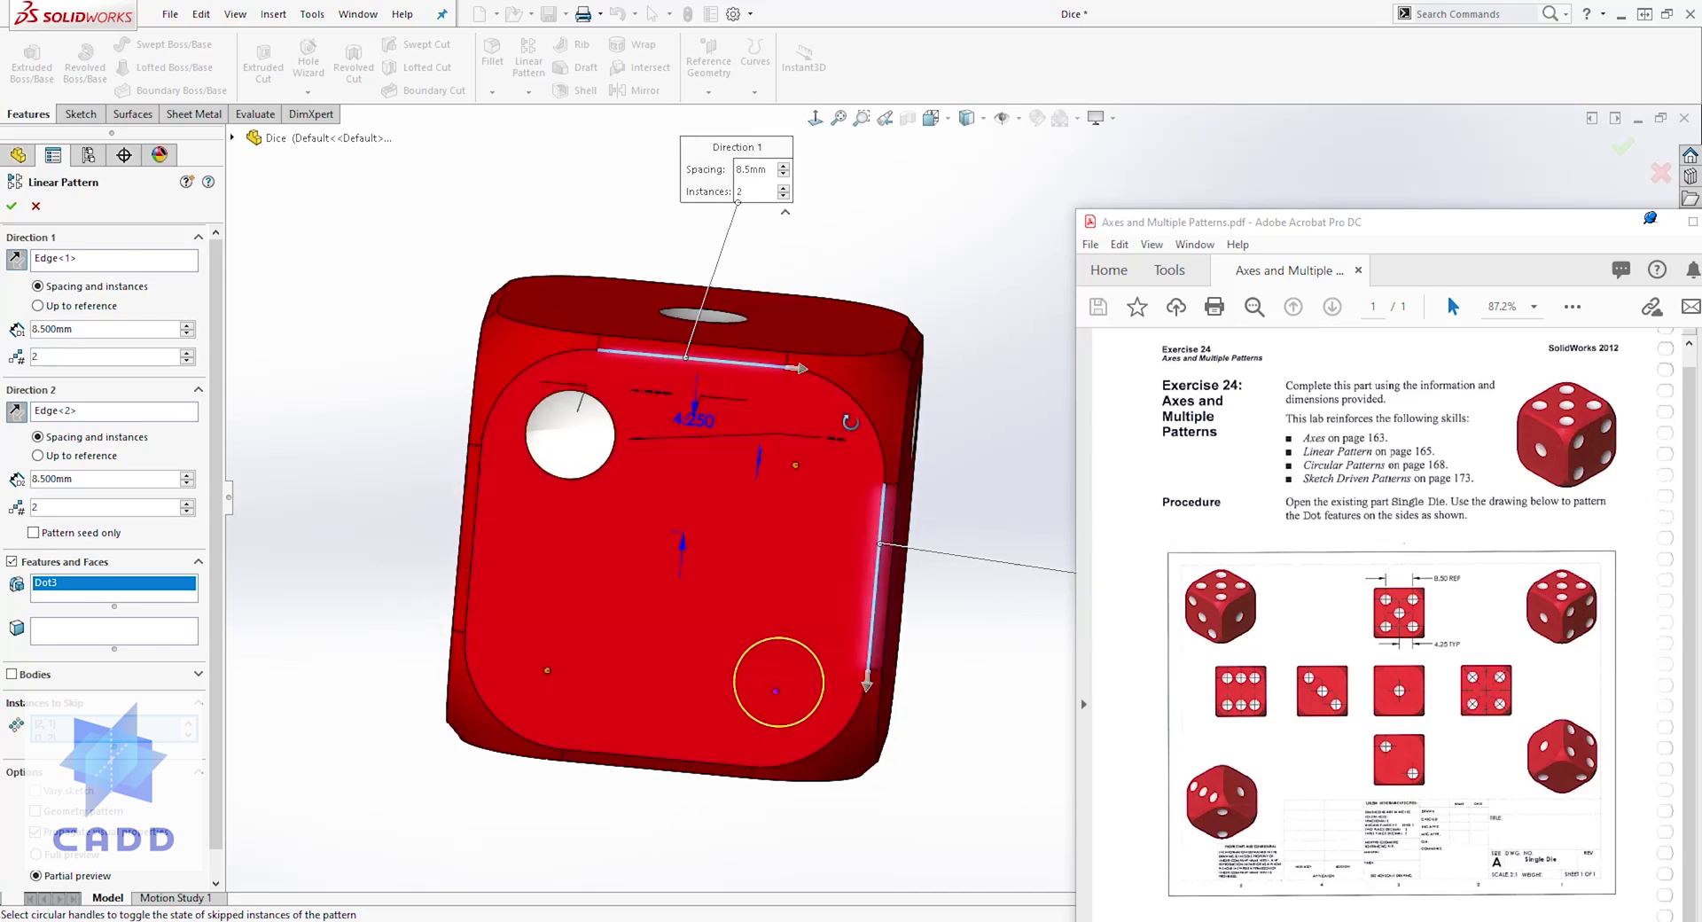
middle_drag(859, 434, 580, 474)
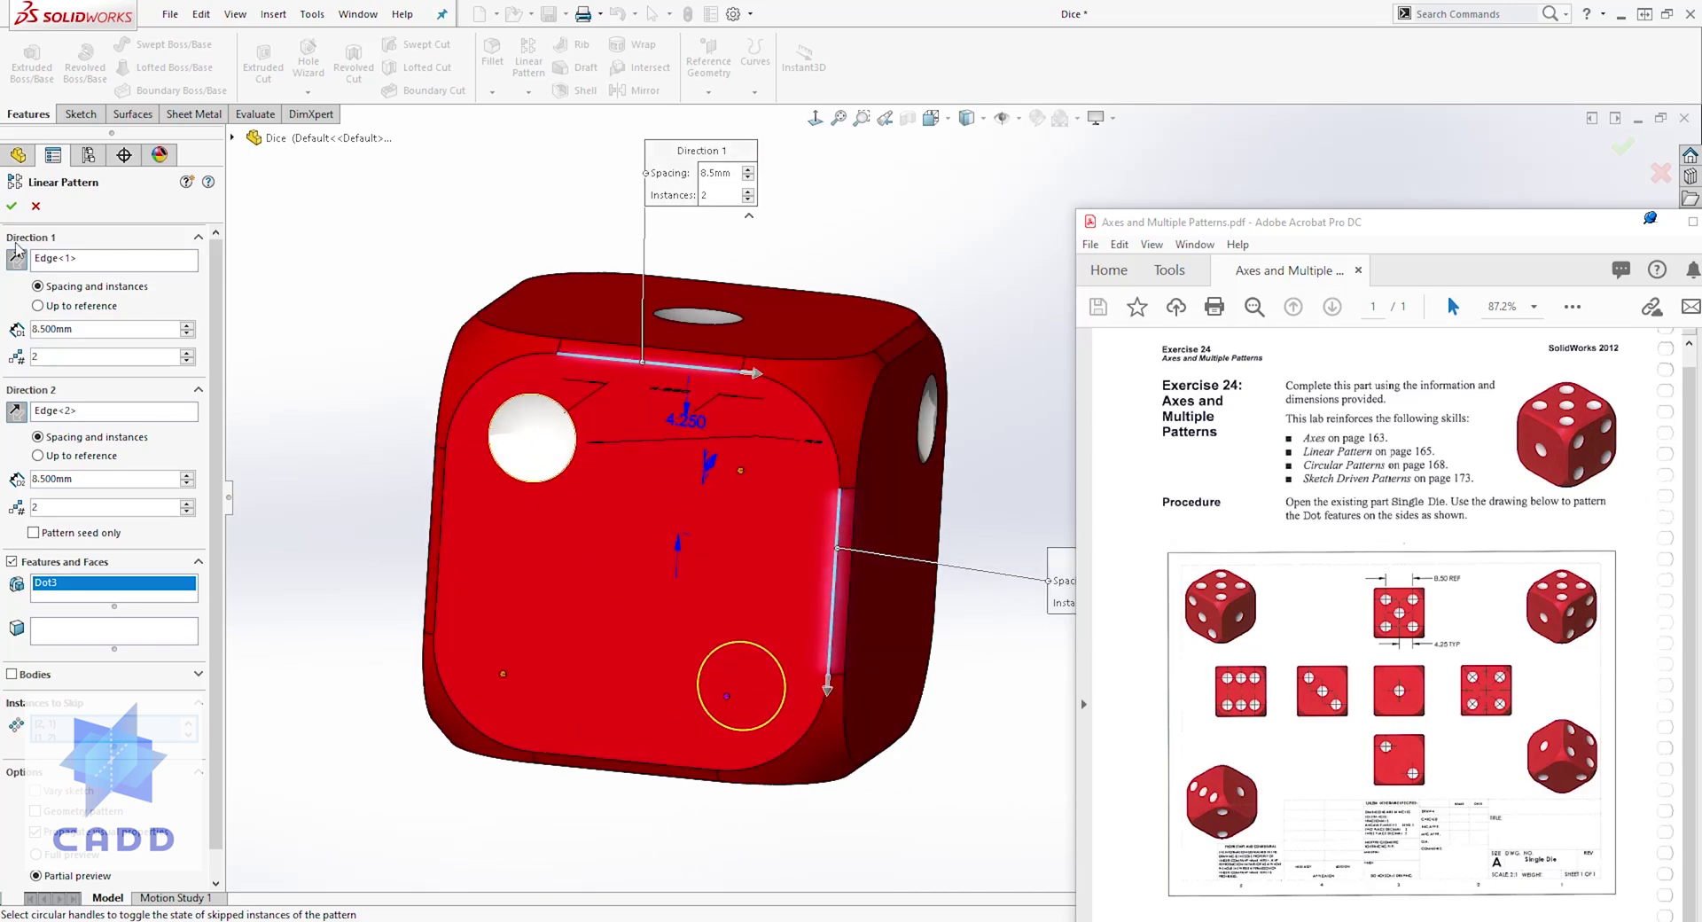
click(12, 205)
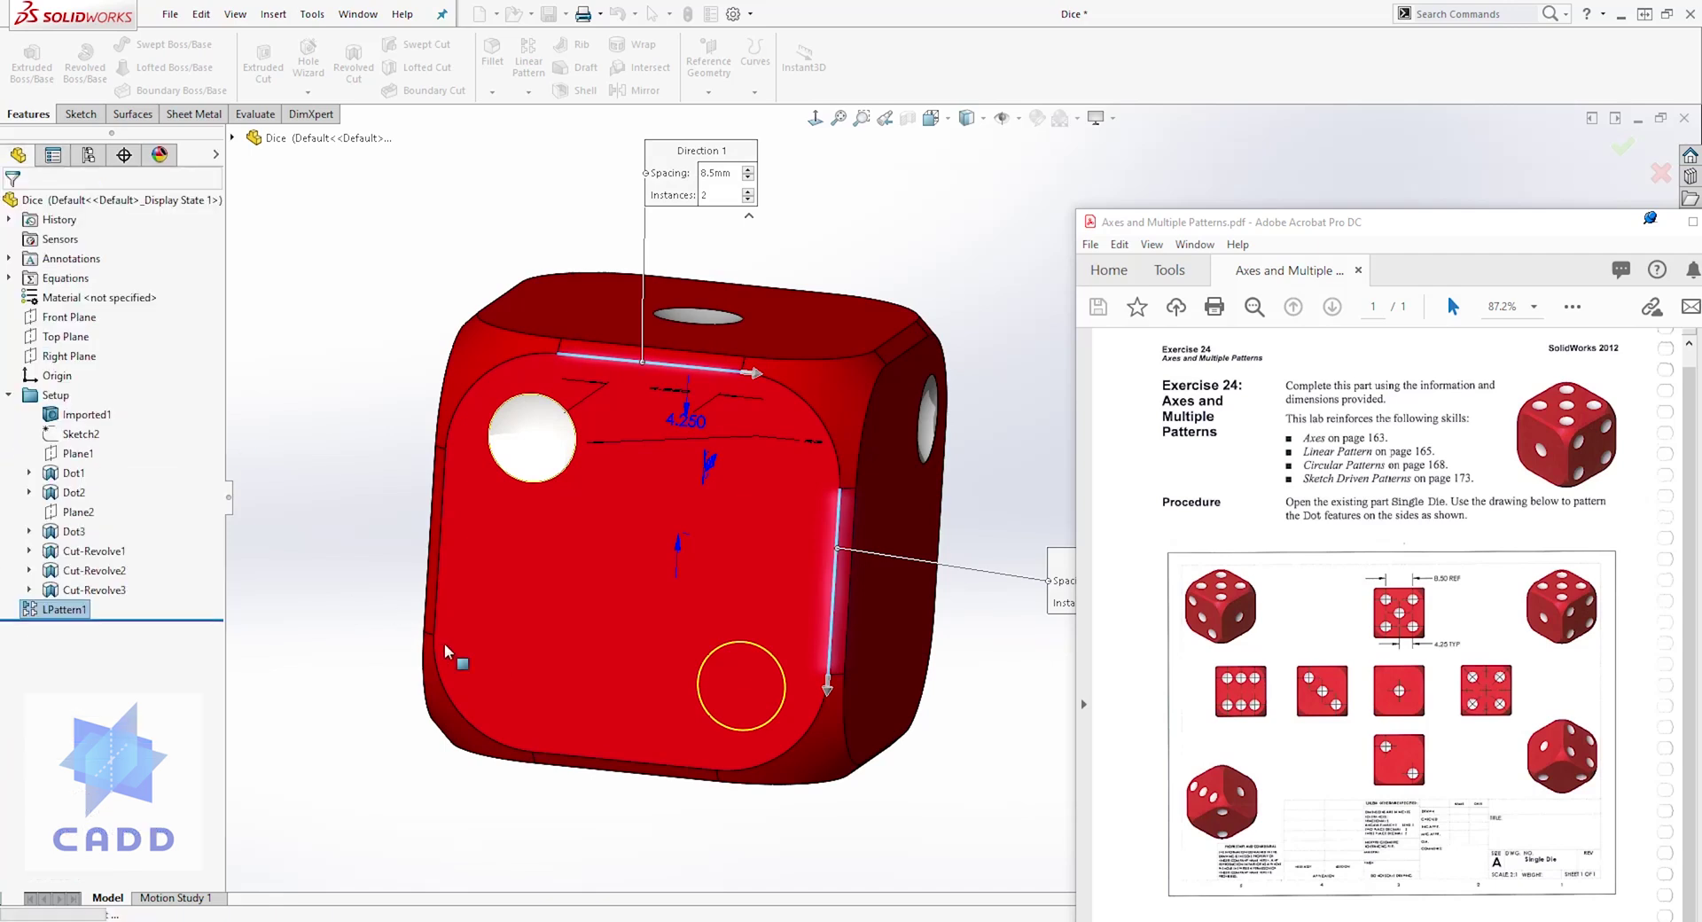
middle_drag(498, 674, 582, 672)
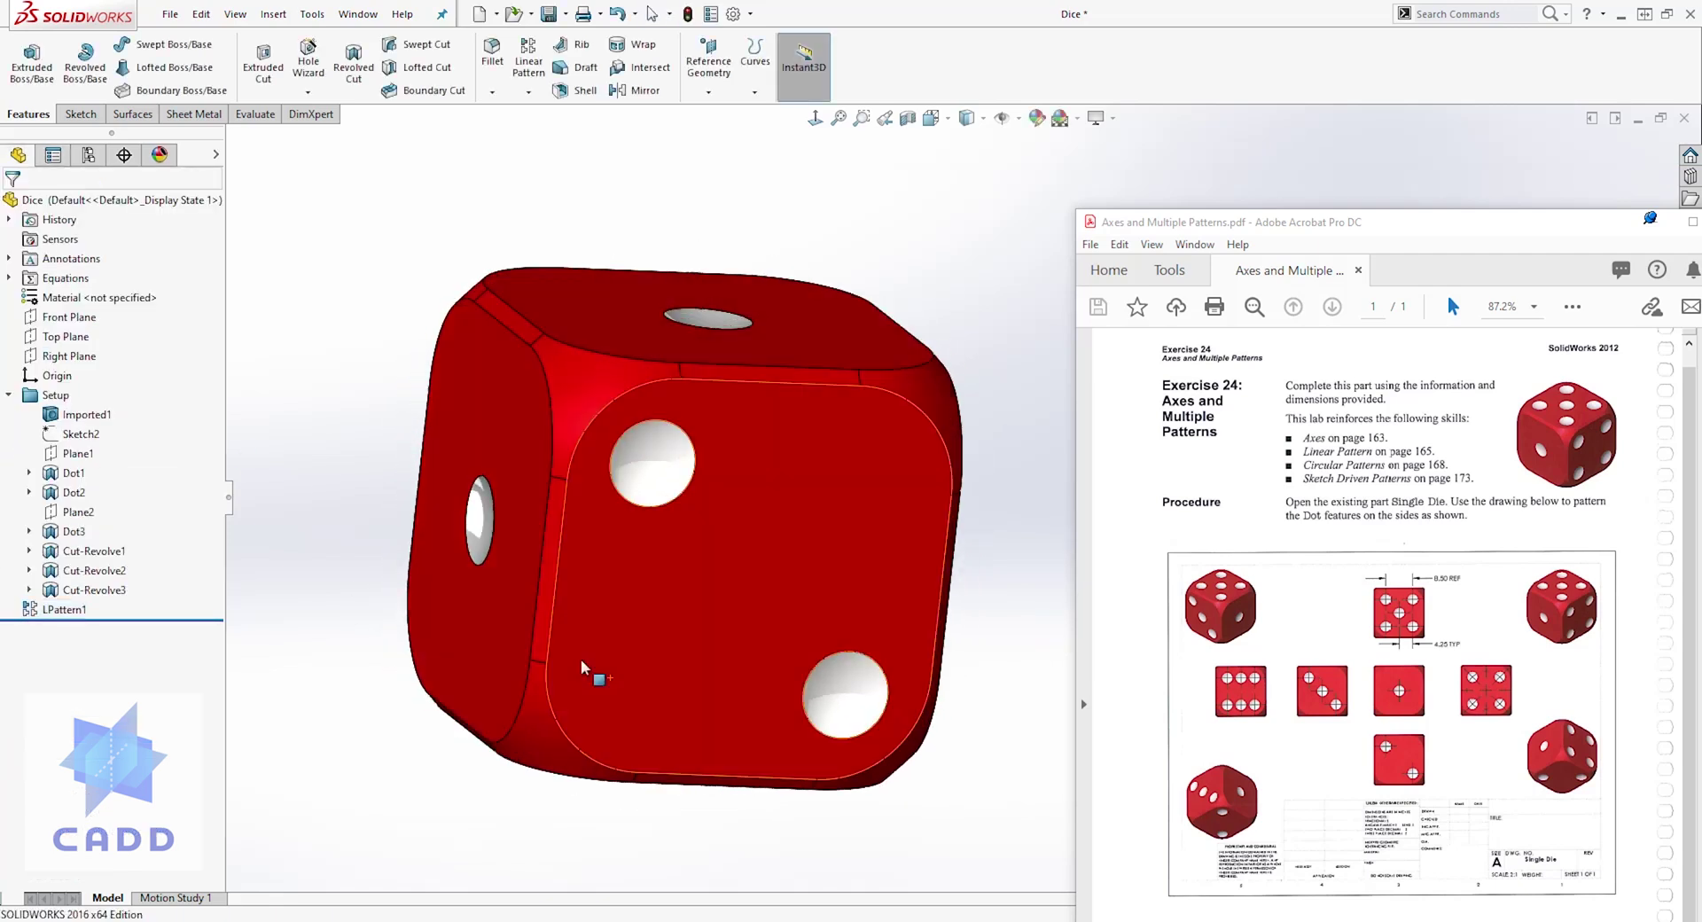
middle_drag(708, 468, 669, 503)
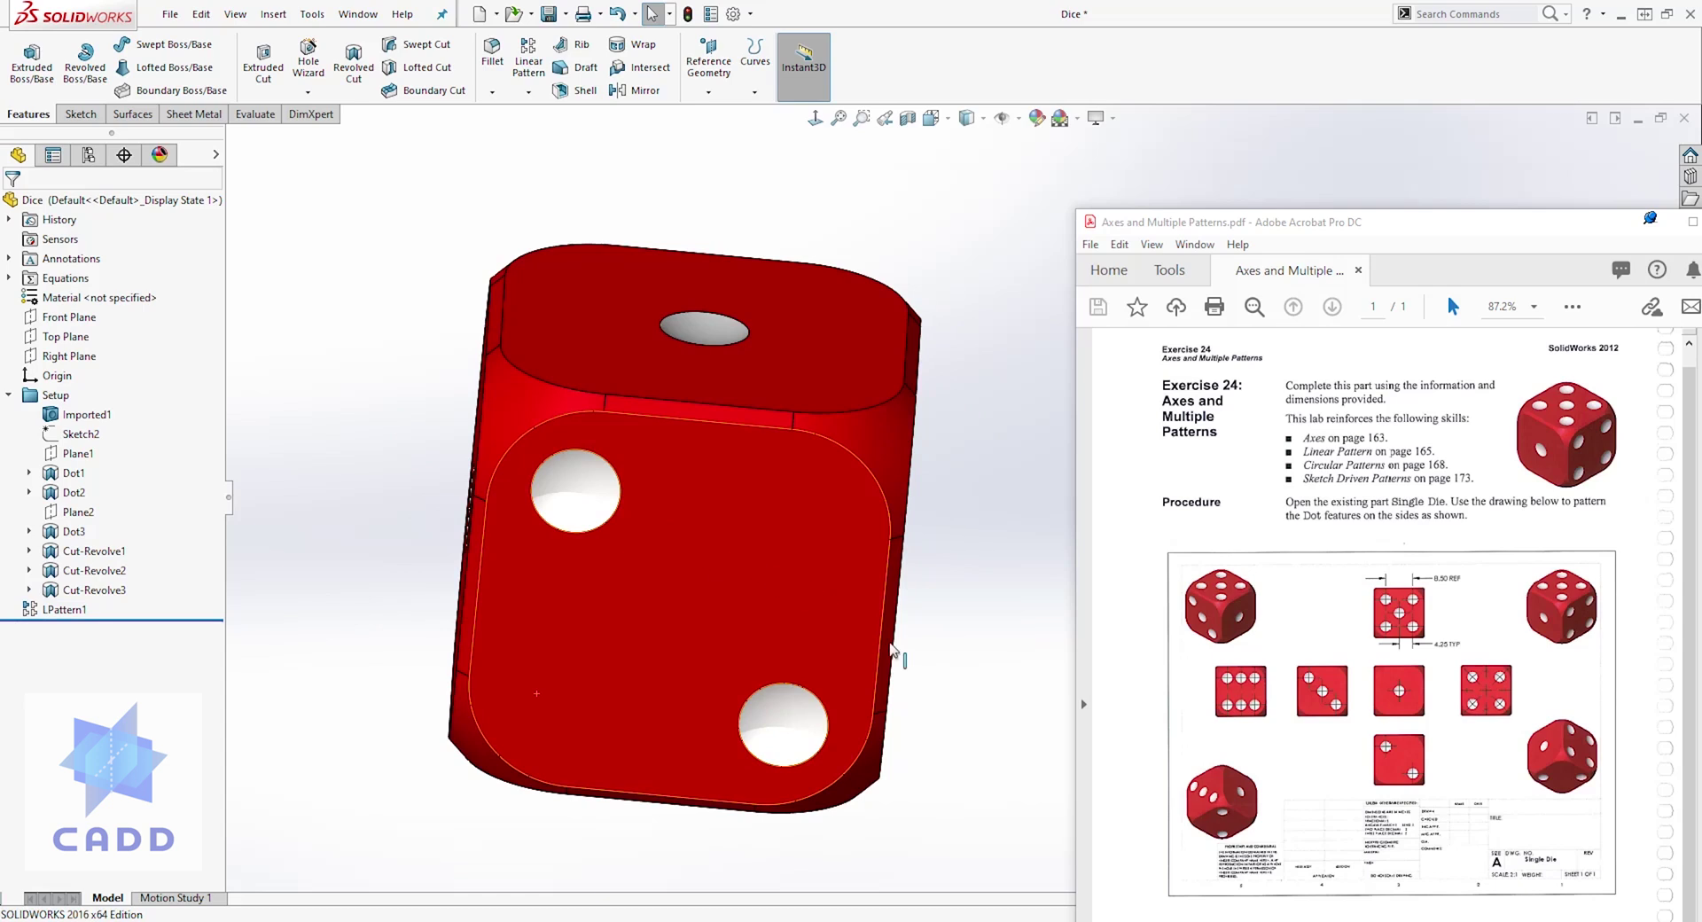
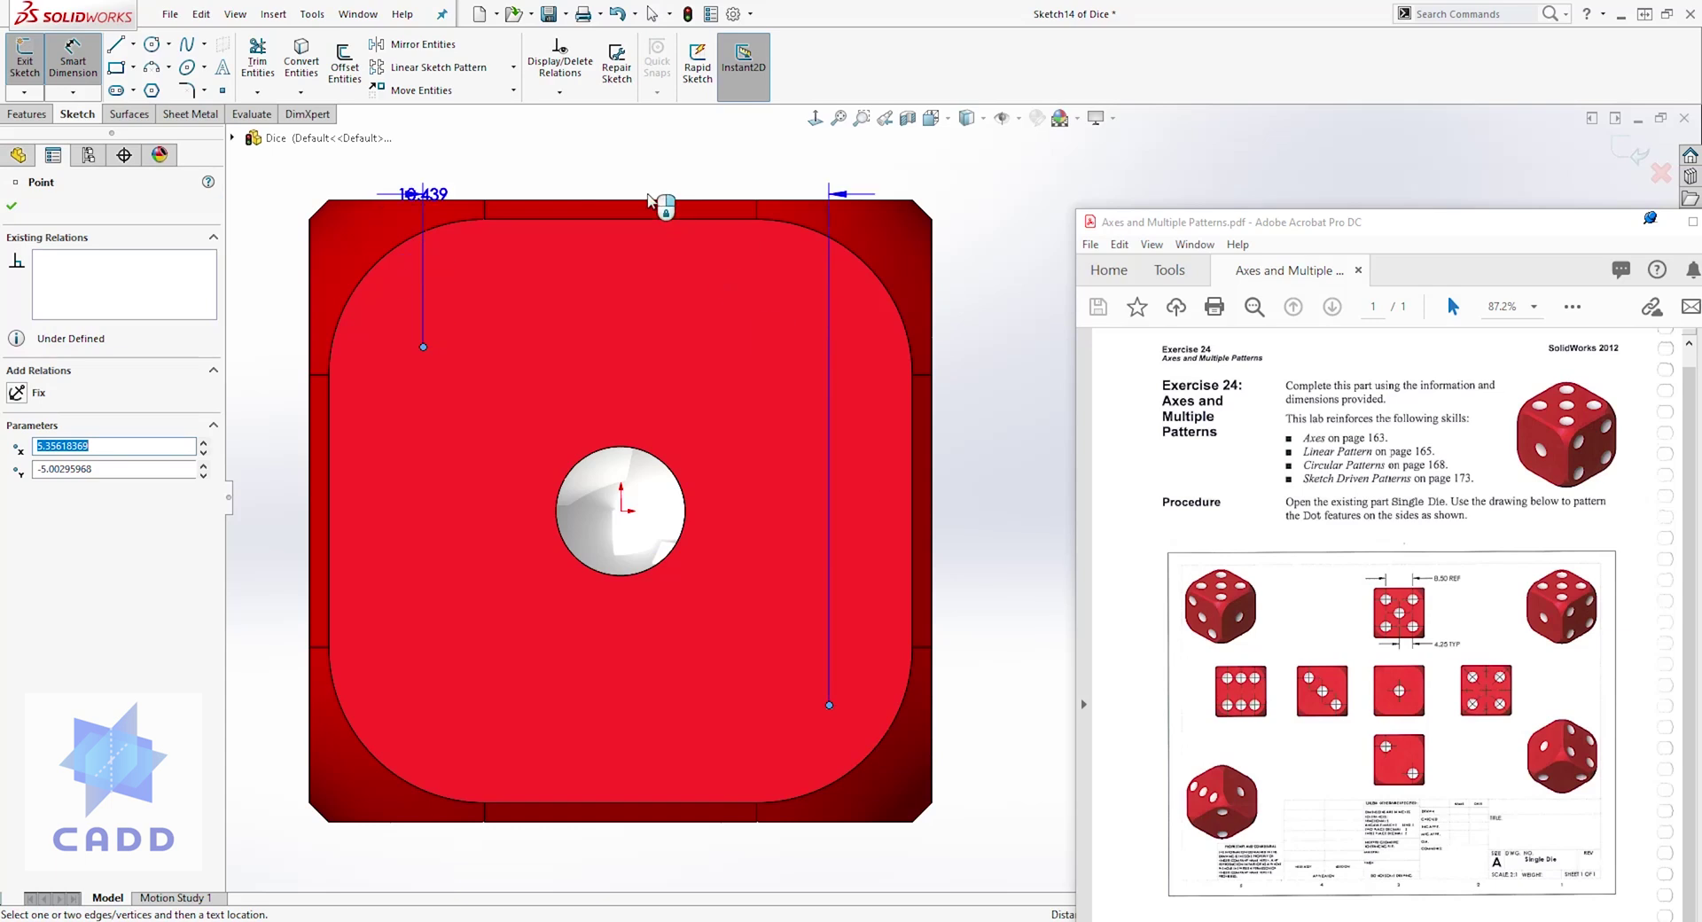
Step: Dimension the two sketch points on the centre-dot face 8.5 mm apart both horizontally and vertically
click(654, 168)
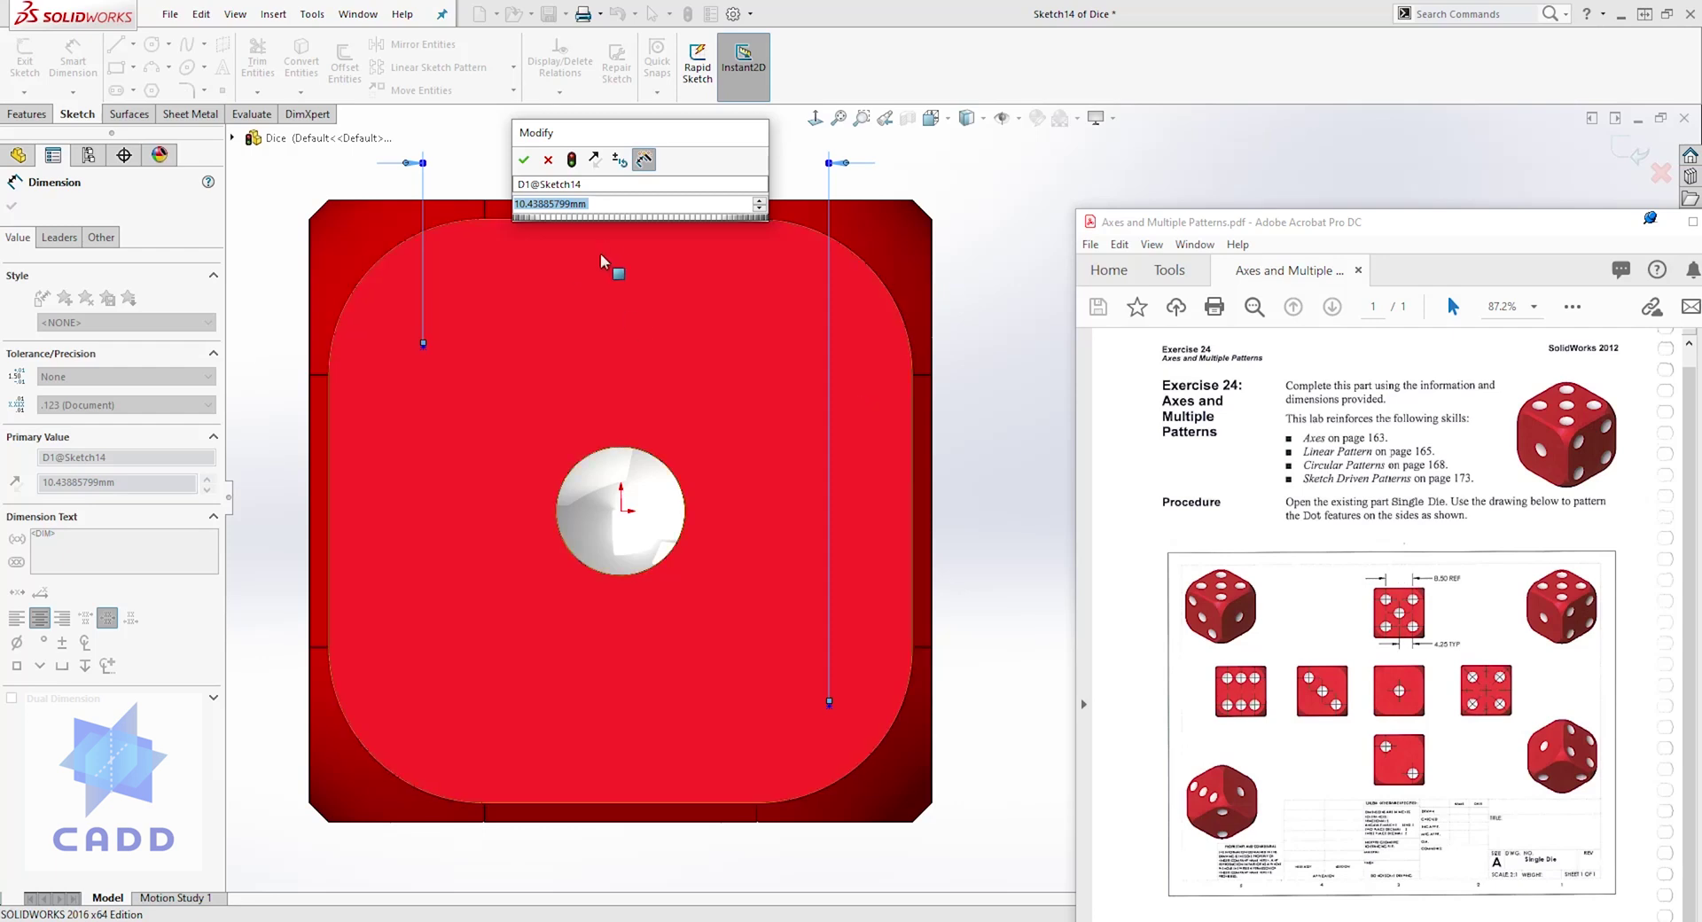
text(8.5)
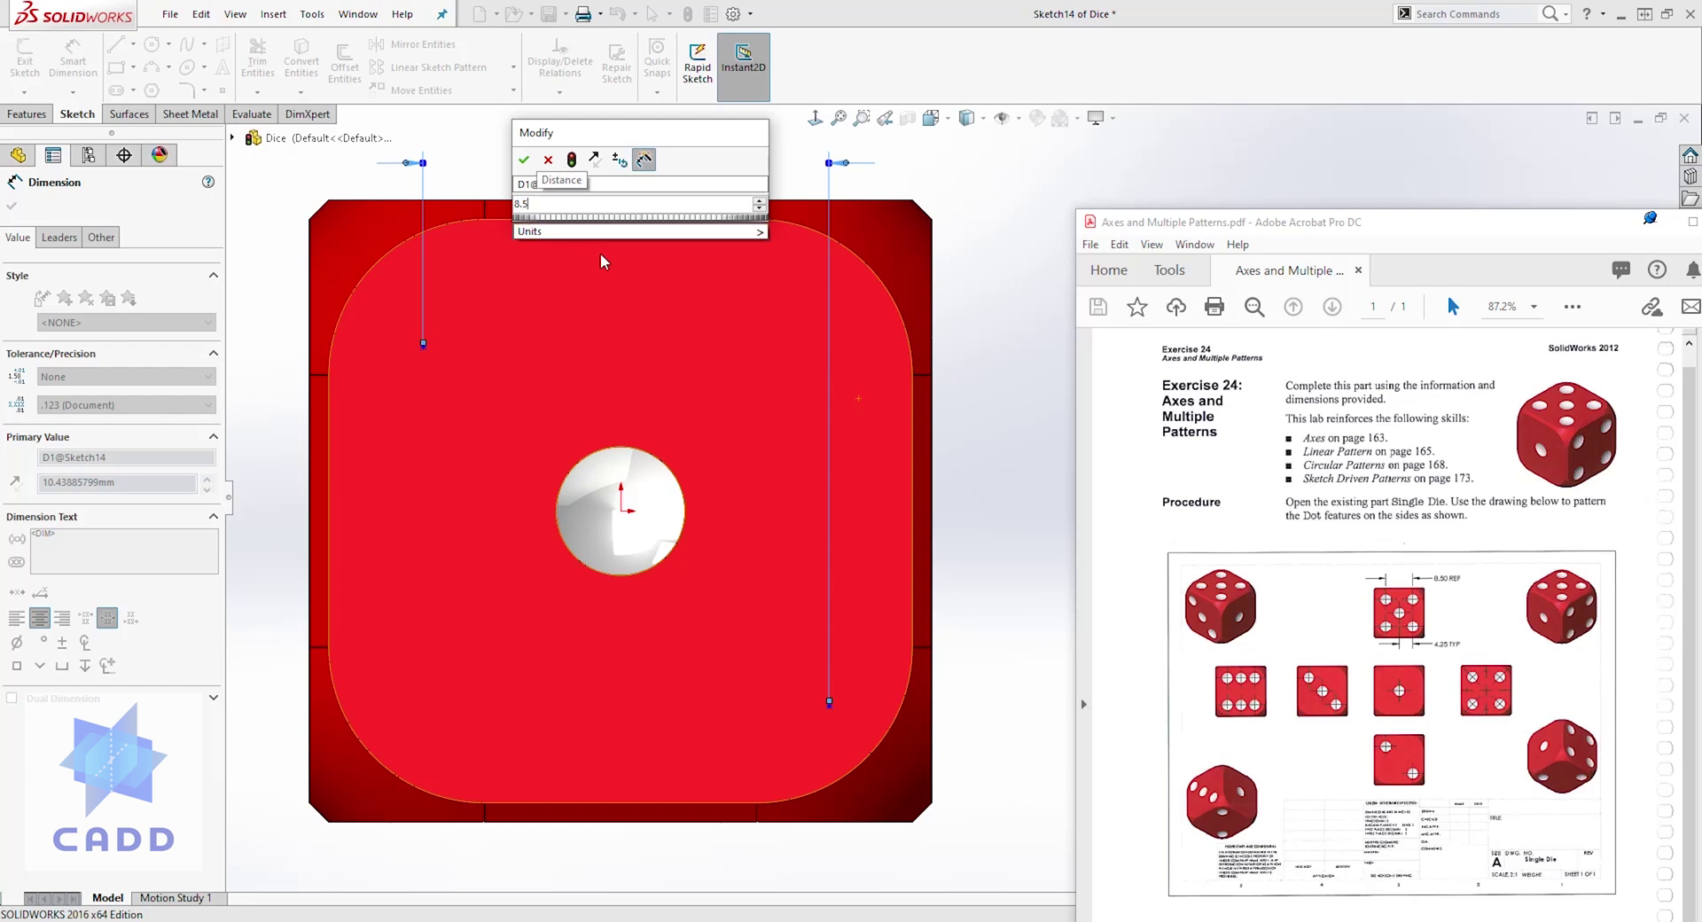
key(Return)
key(Escape)
click(807, 690)
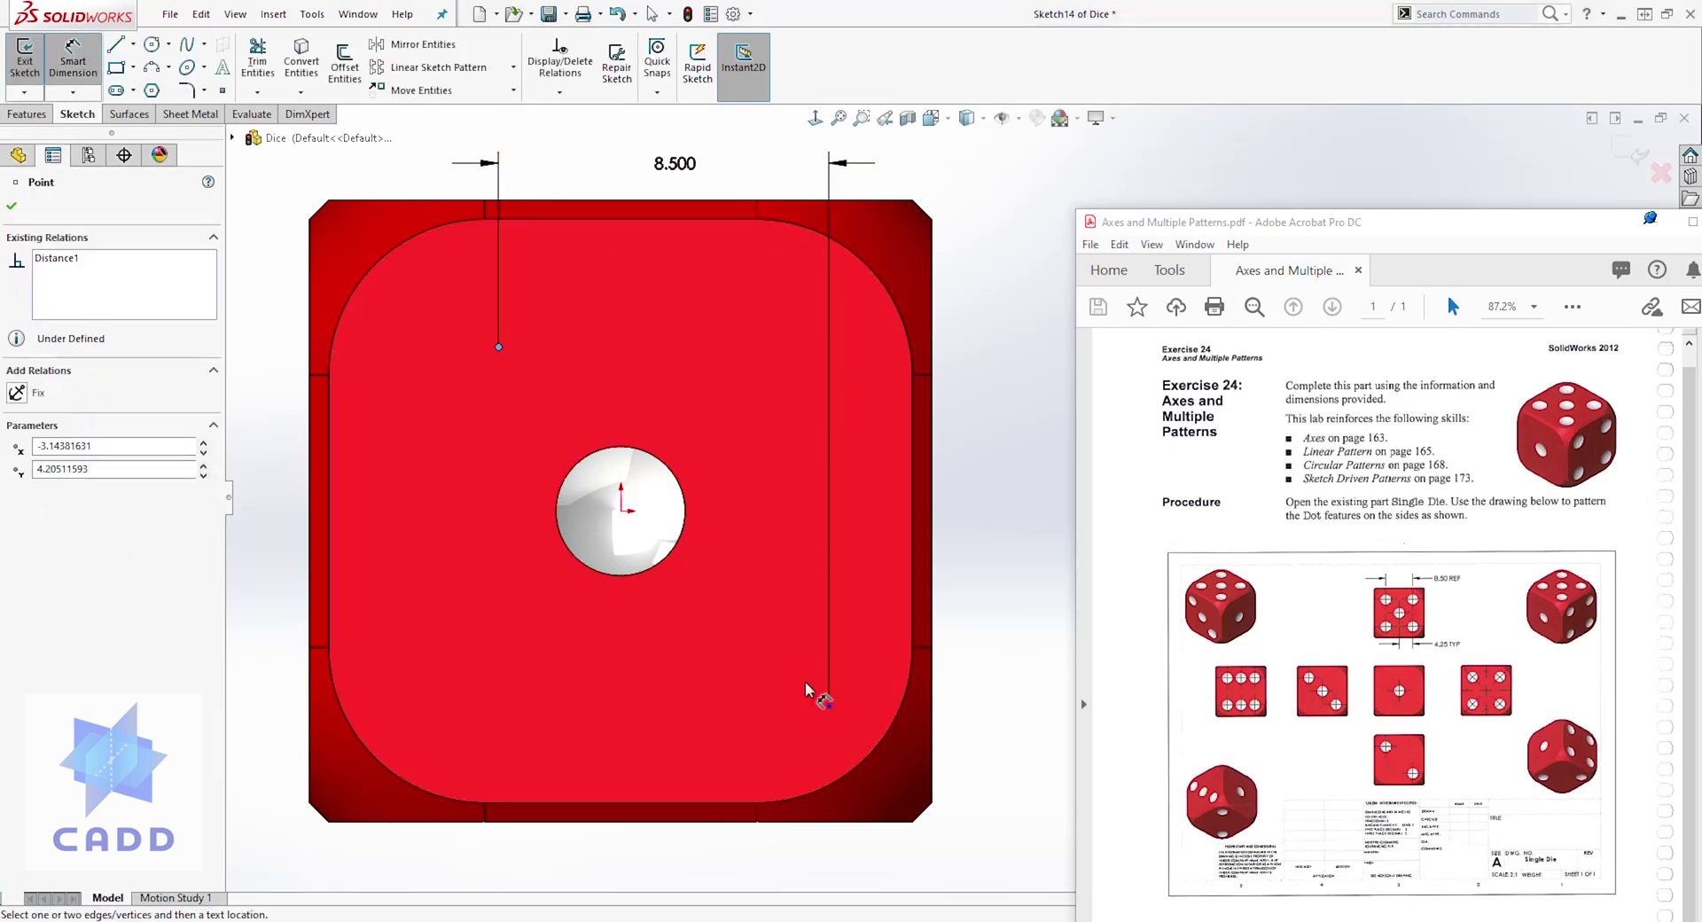
click(829, 707)
click(999, 590)
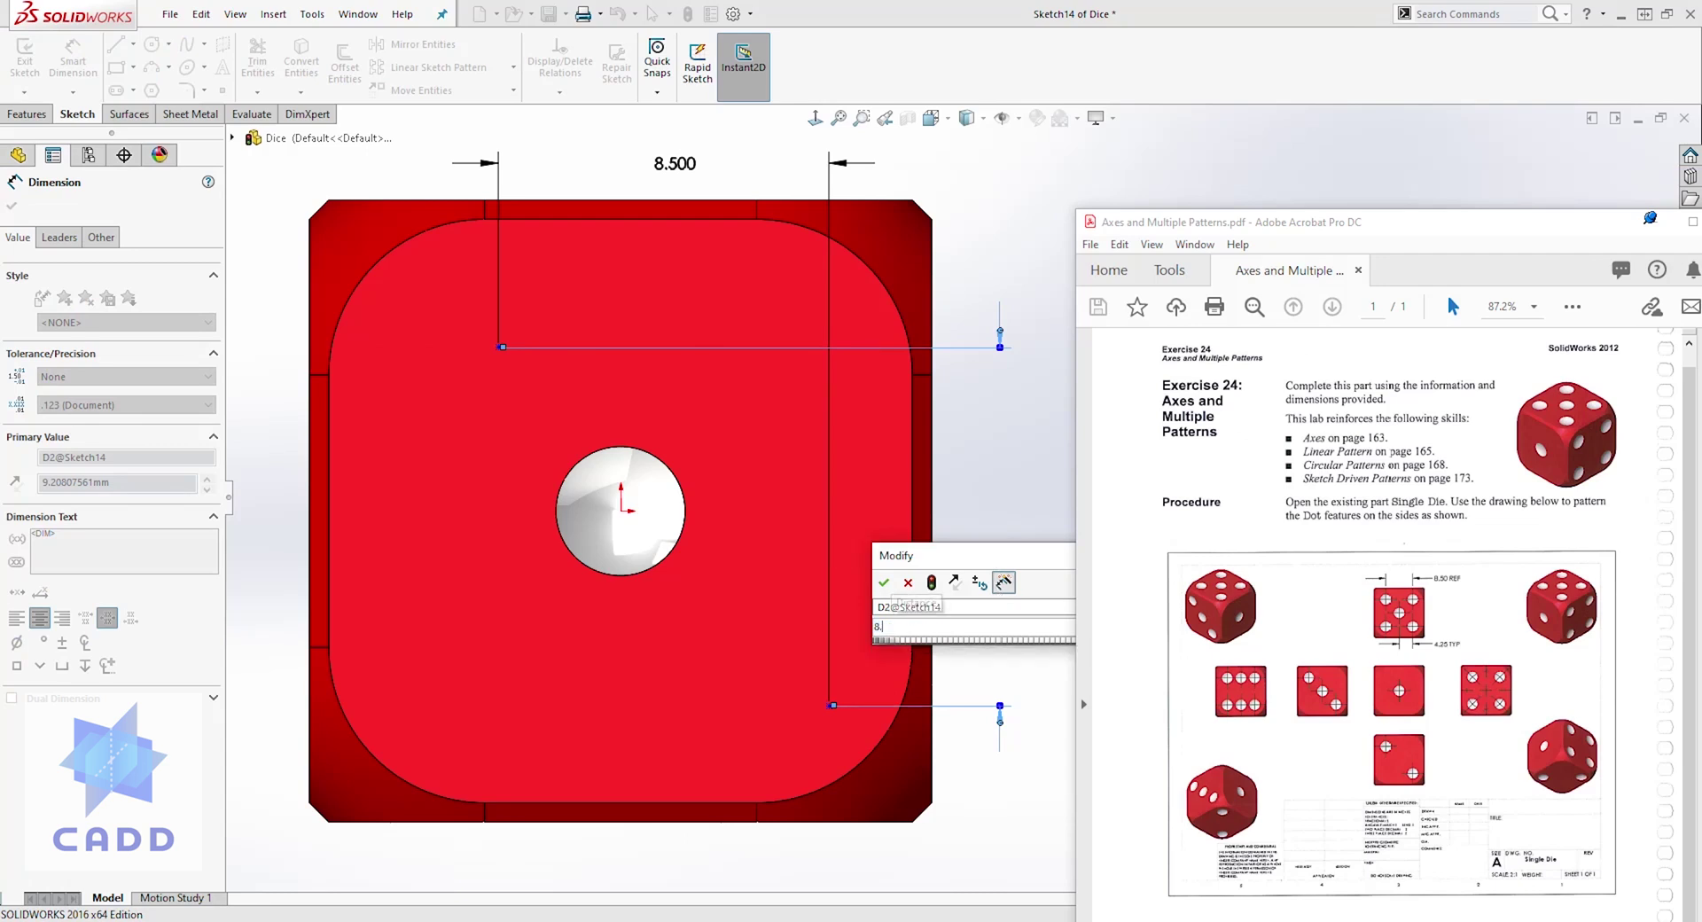
key(Return)
key(Escape)
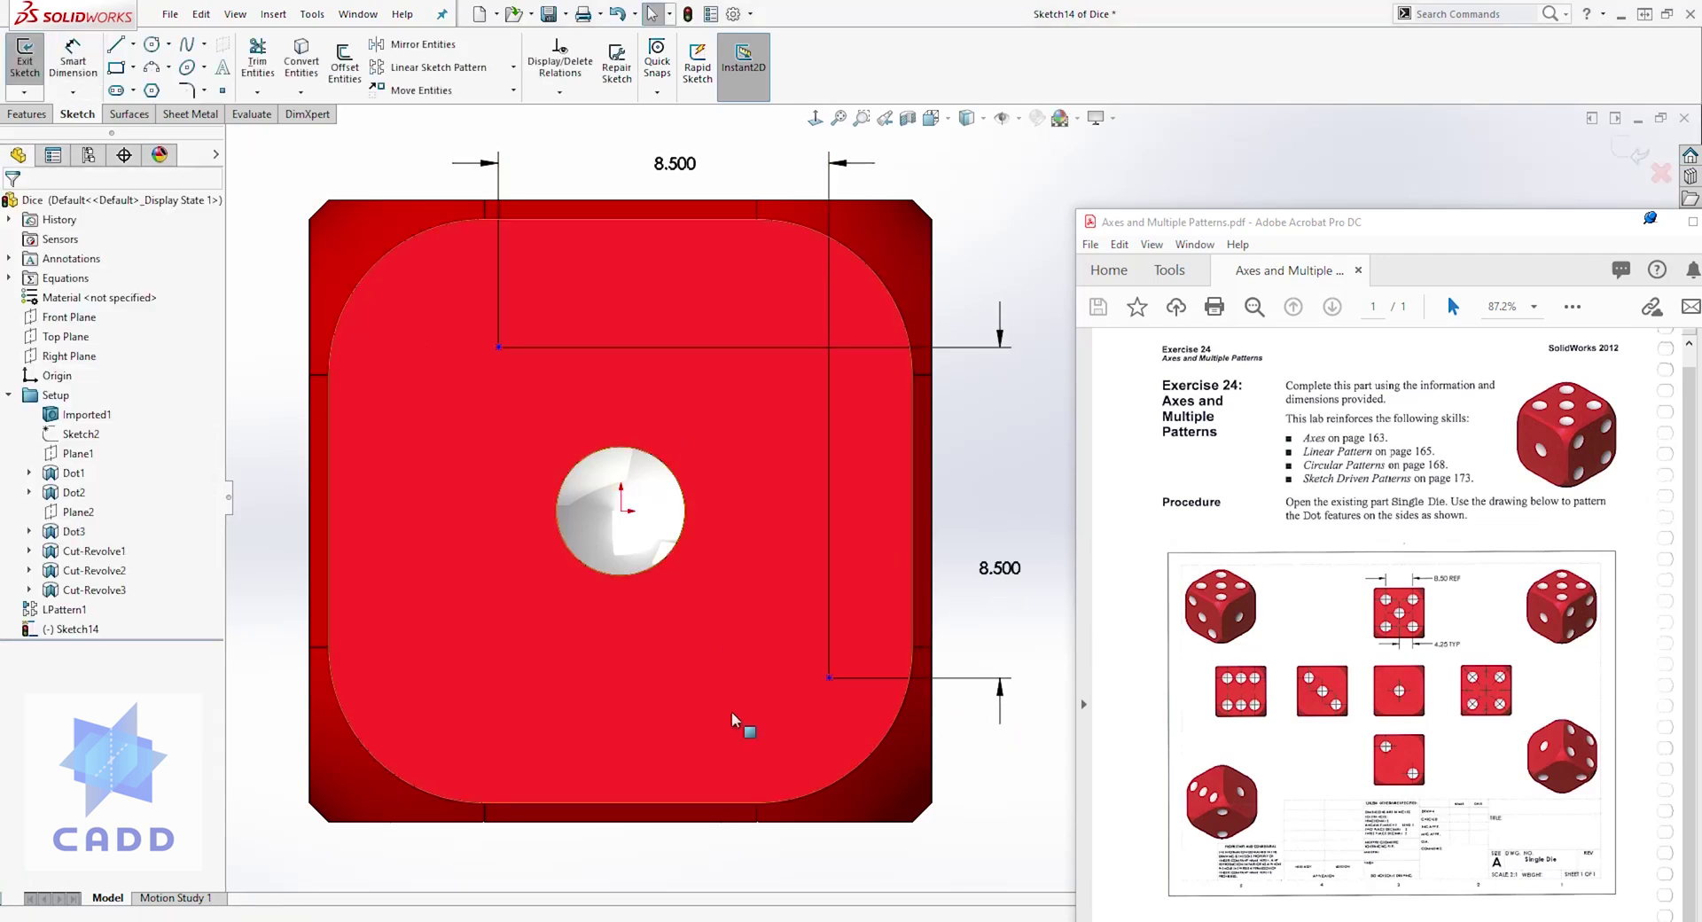
Step: Dimension the upper-left sketch point 4.25 mm horizontally from the origin
key(d)
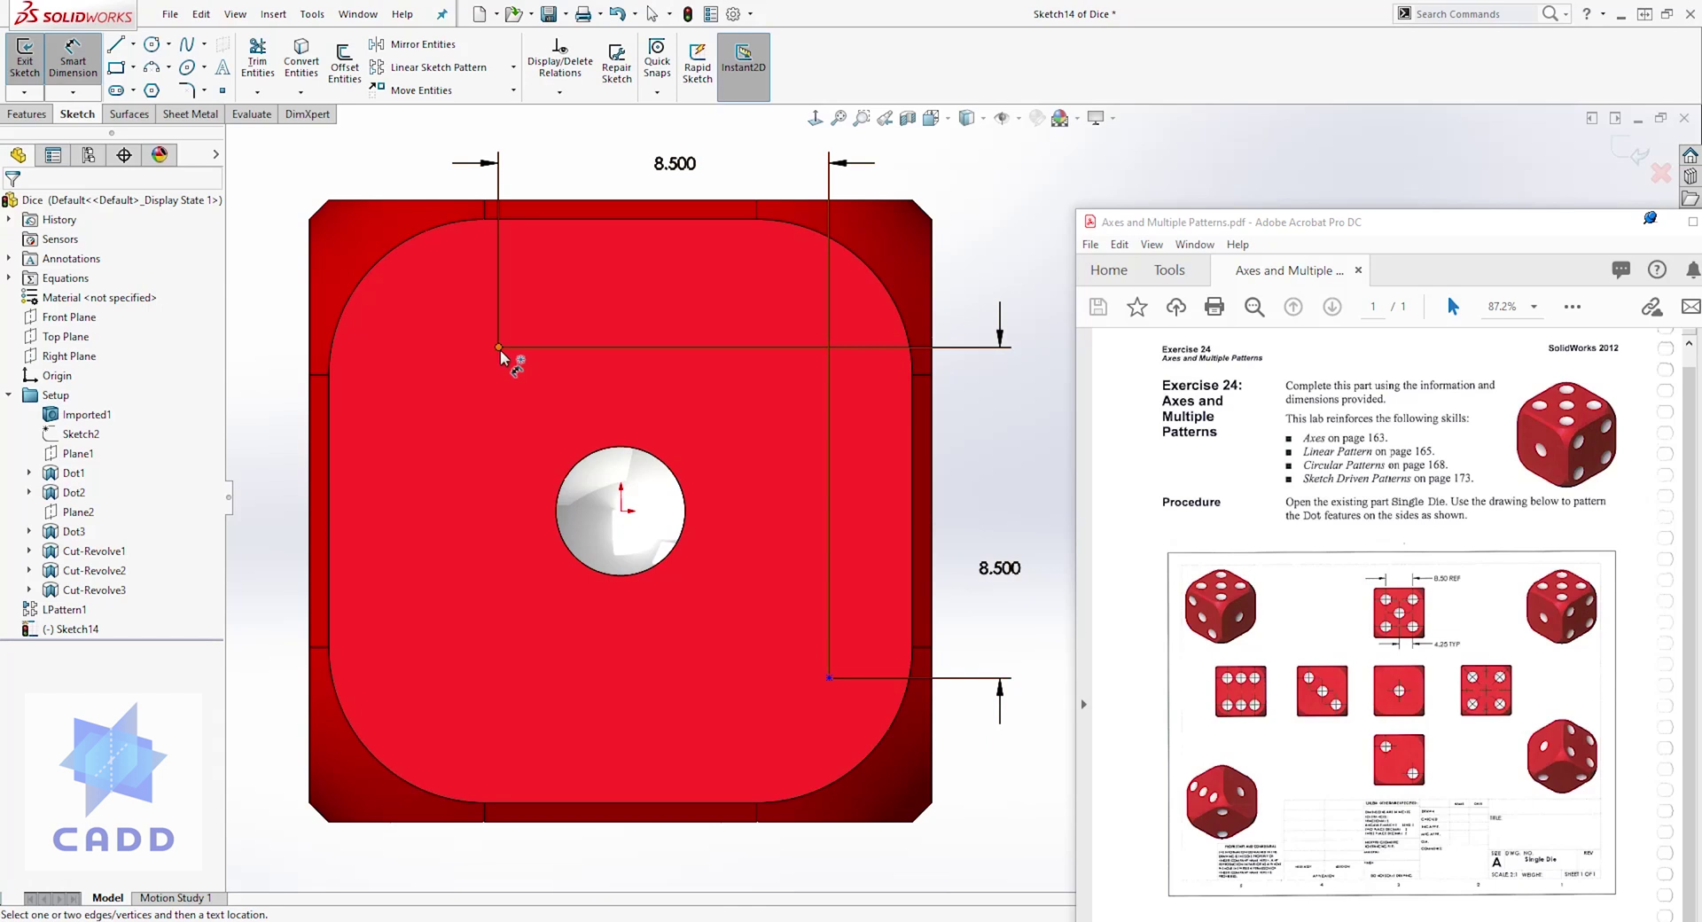
click(499, 348)
click(623, 513)
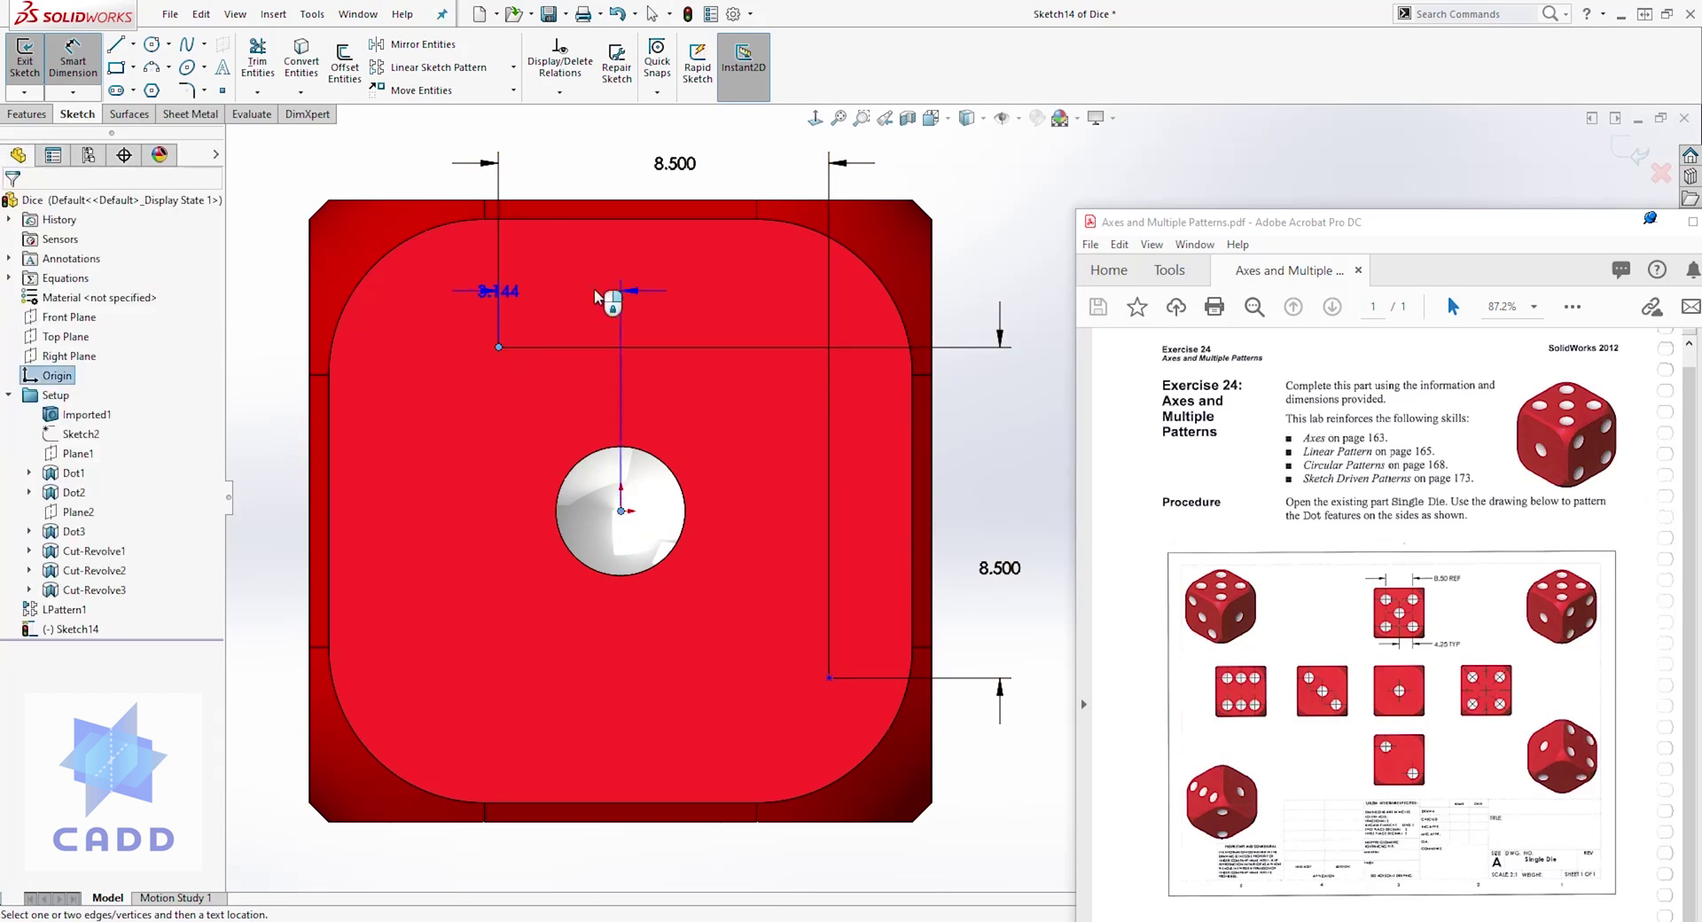
click(587, 266)
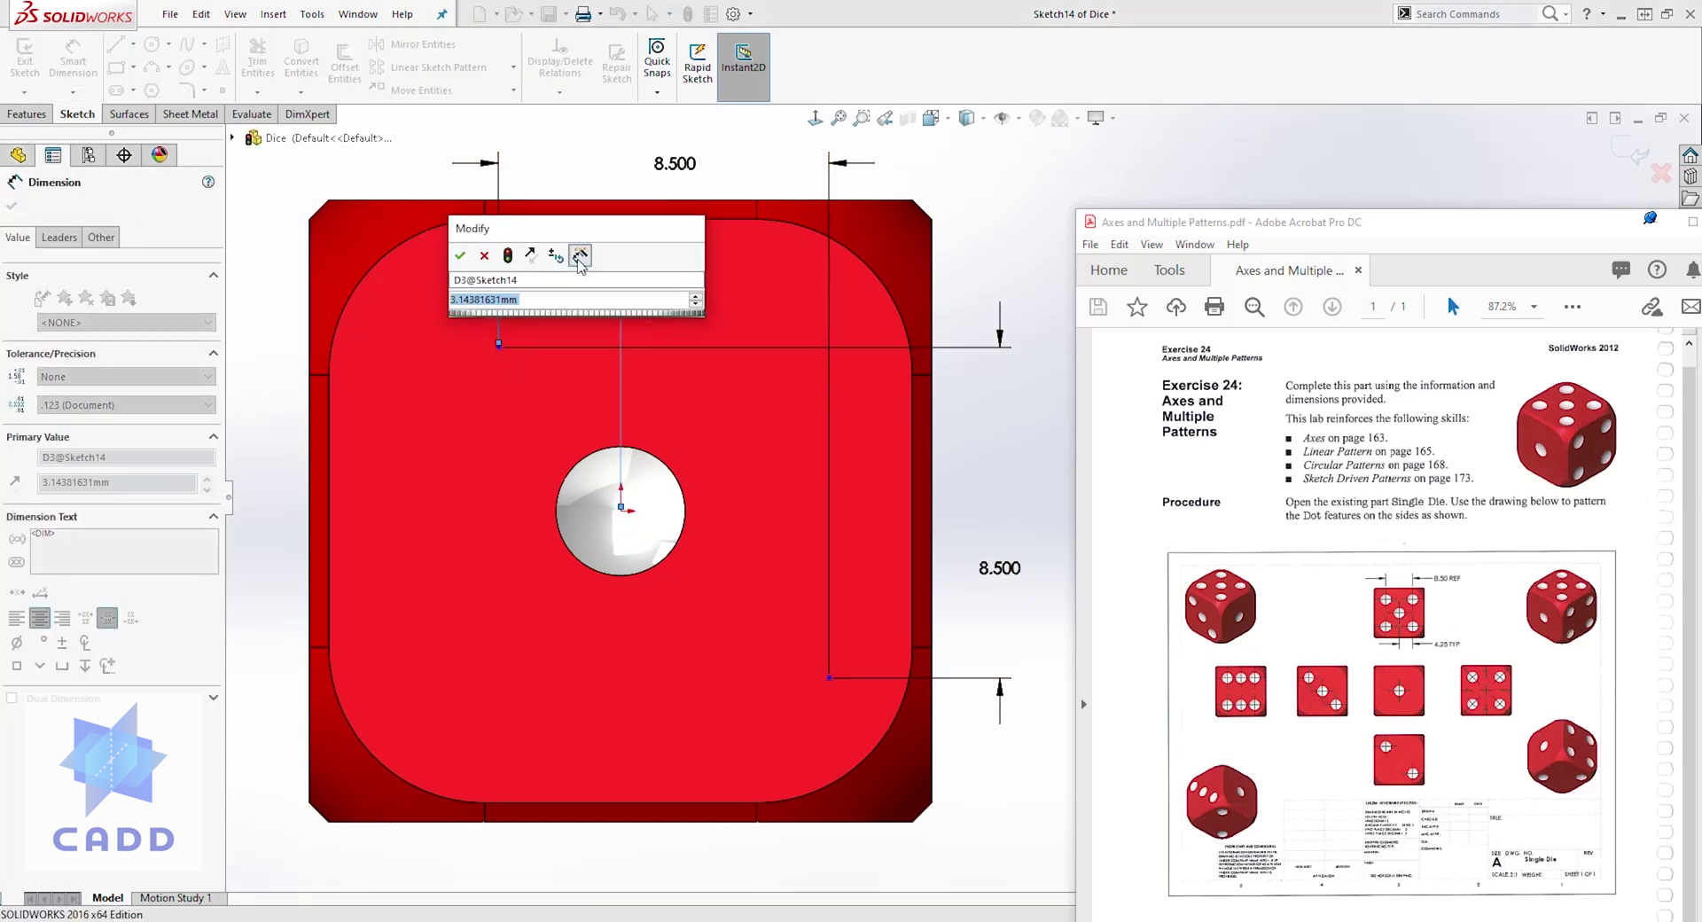
text(4.25)
key(Return)
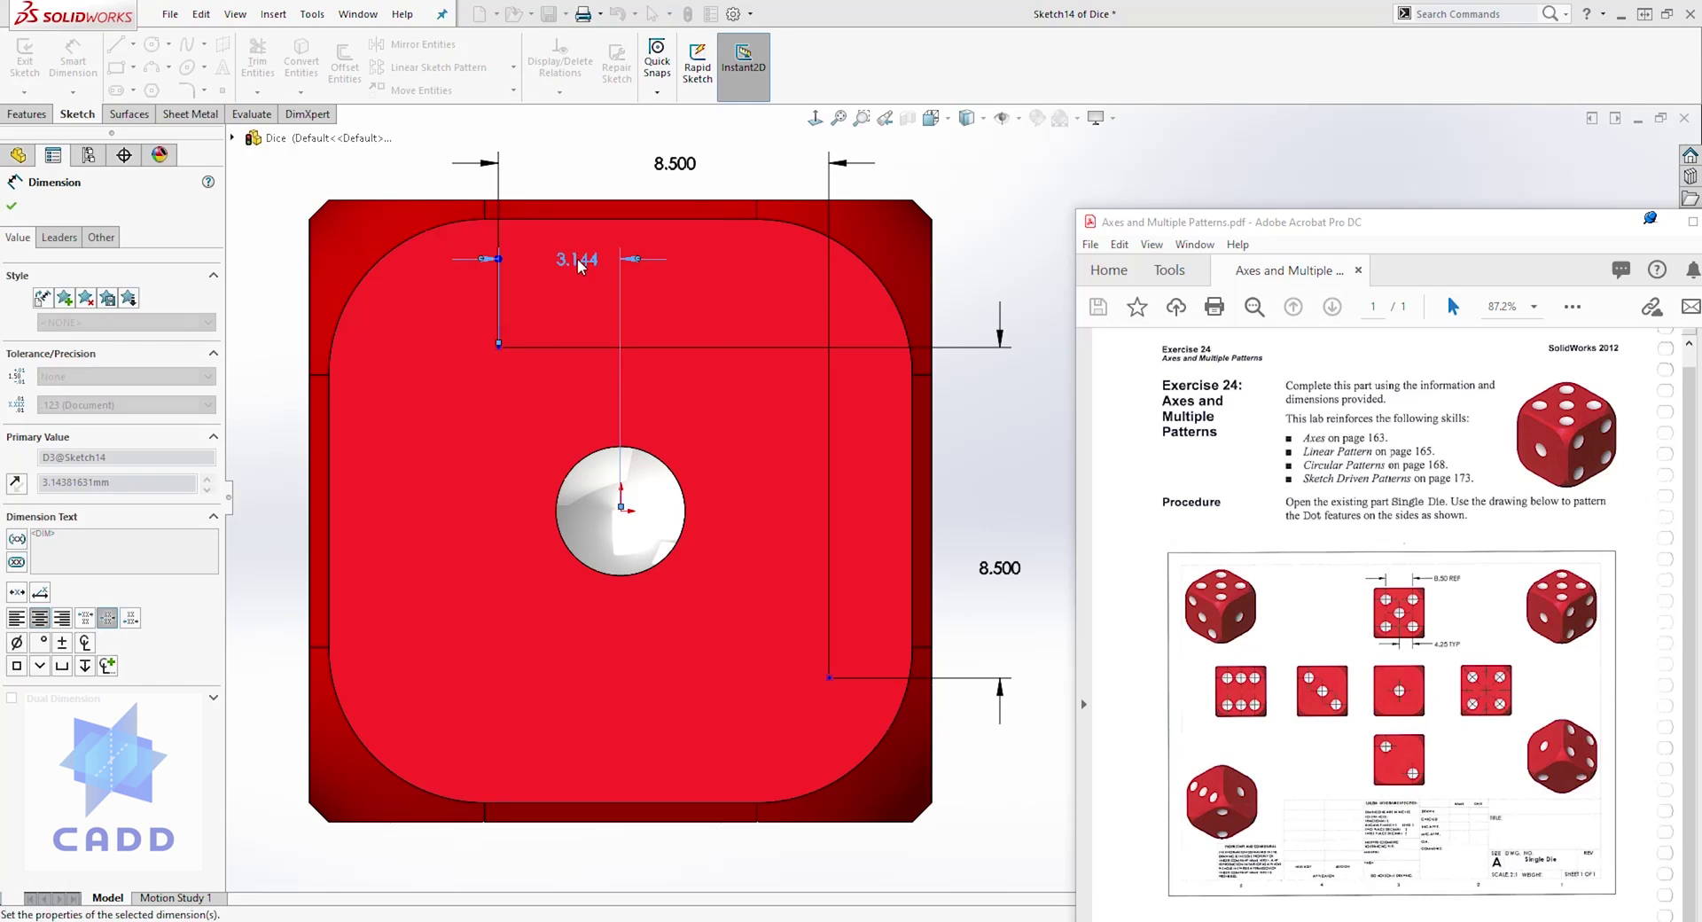
key(Escape)
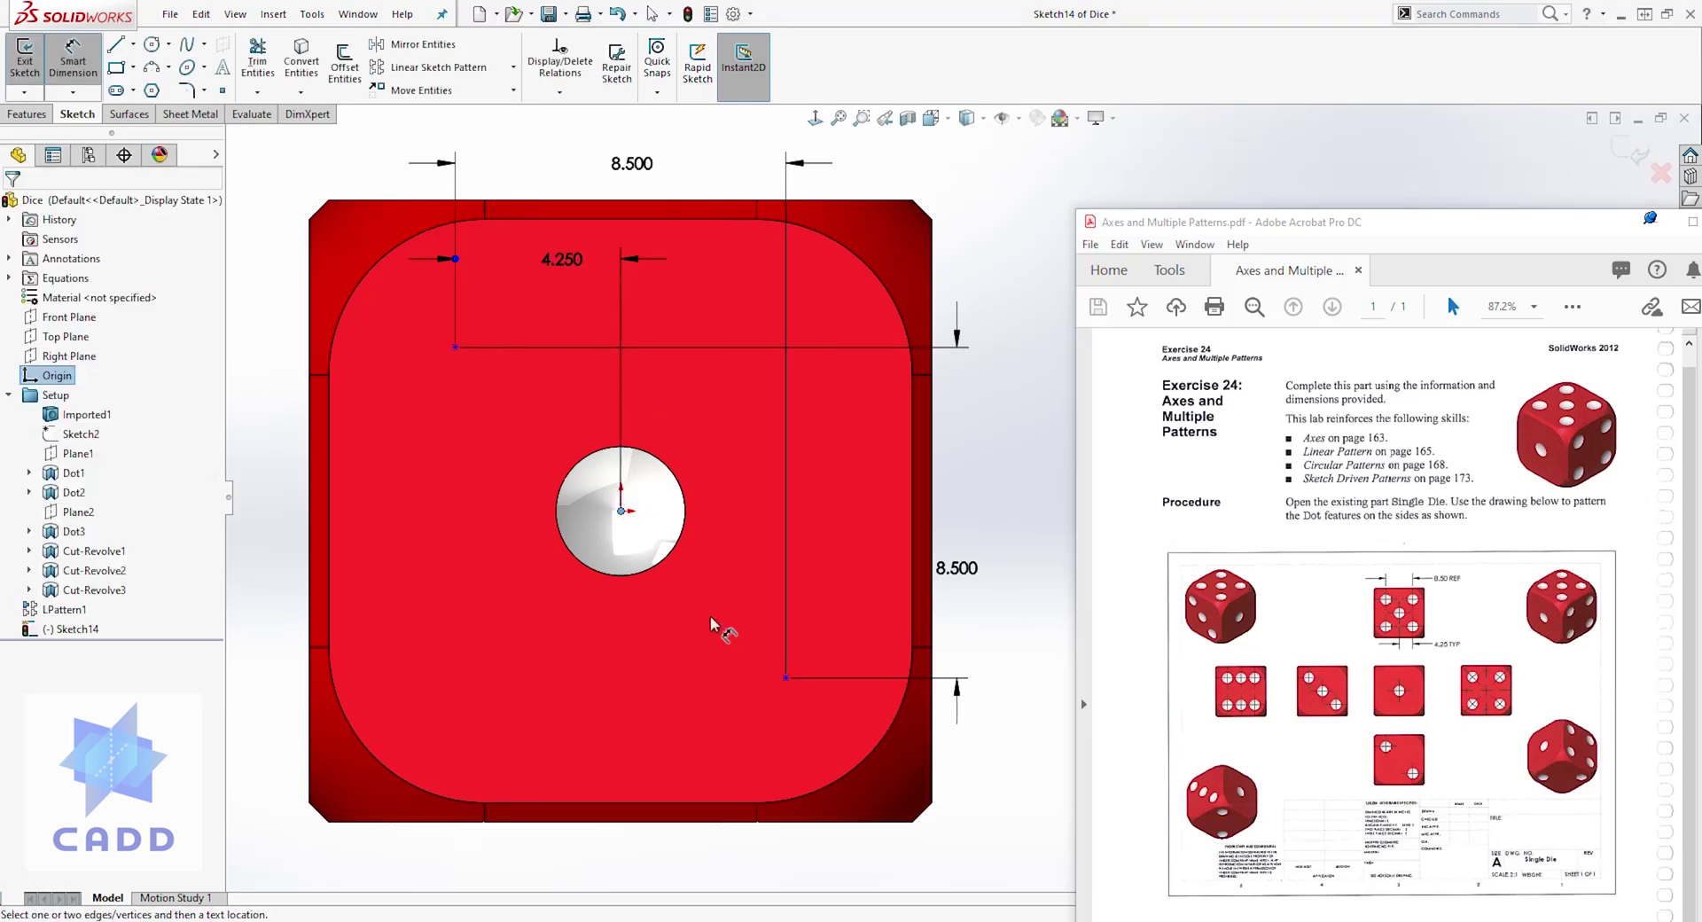
Step: Dimension the lower-right sketch point 4.25 mm vertically from the origin, move the vertical 8.5 mm dimension farther out, and exit the sketch
click(786, 678)
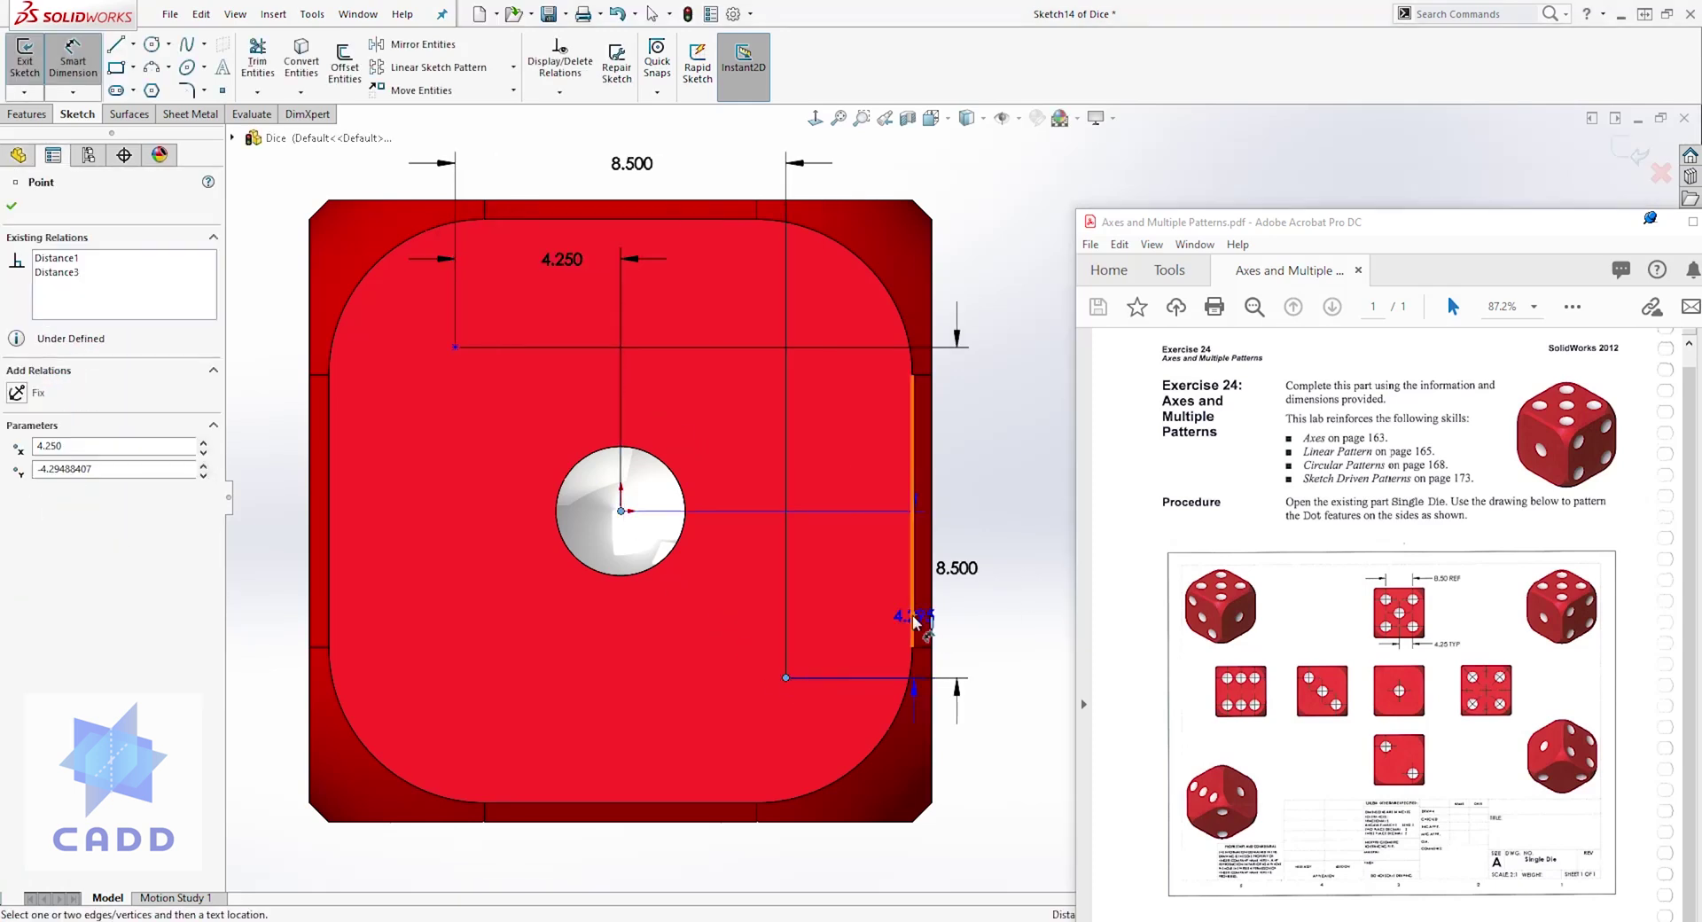
click(897, 614)
text(4.25)
key(Return)
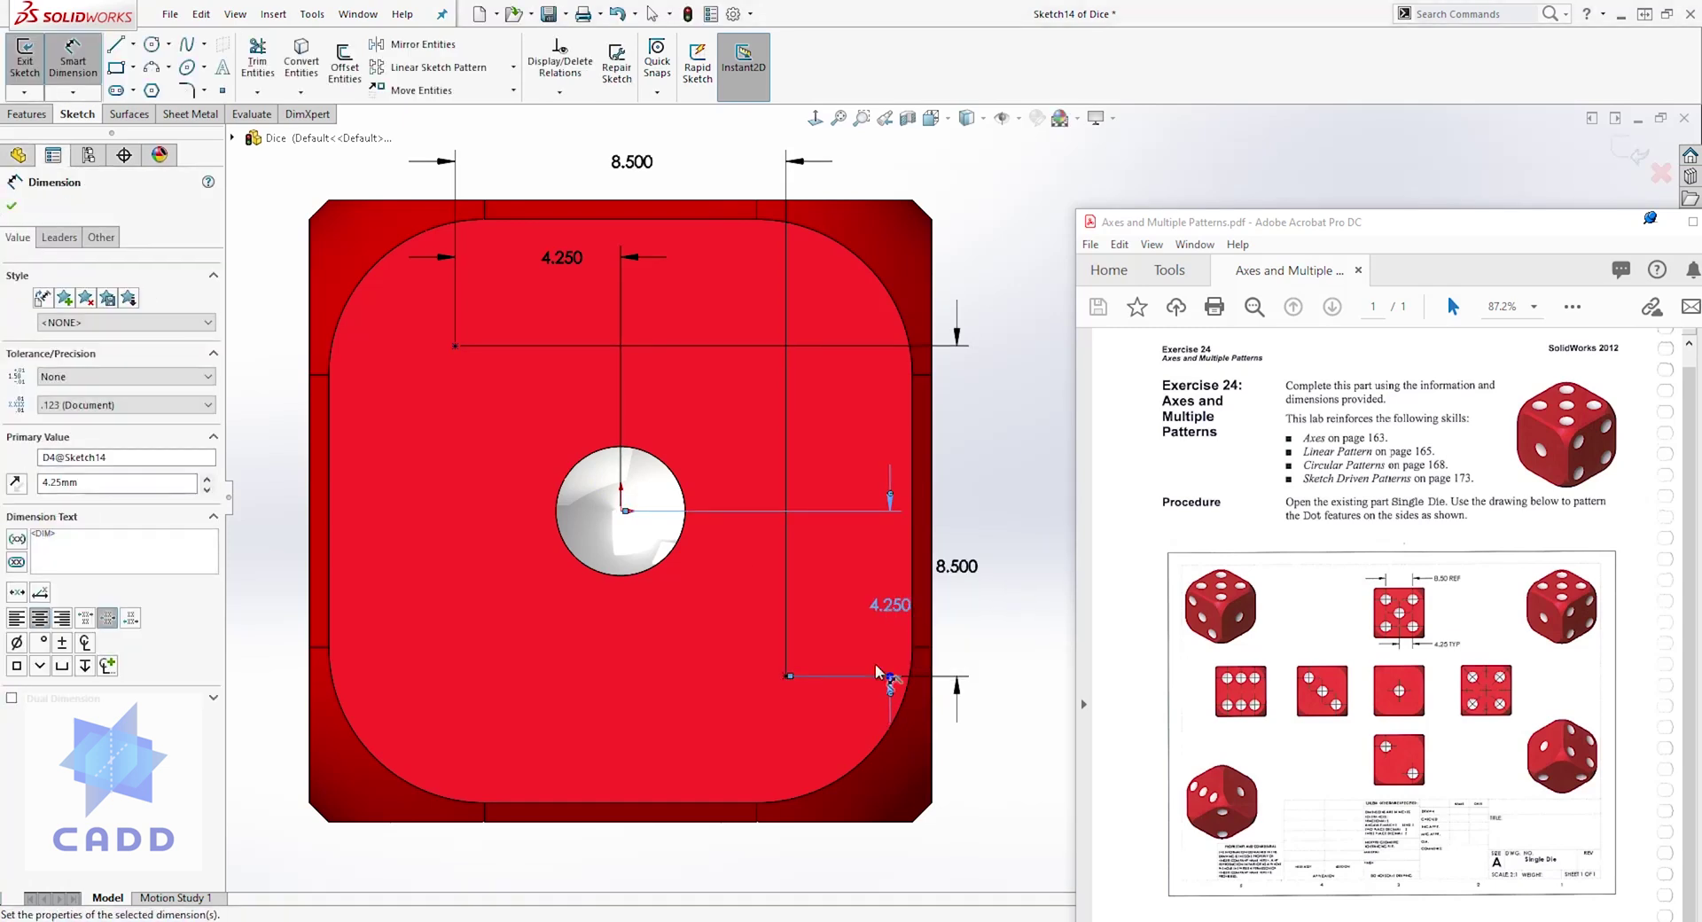
key(Escape)
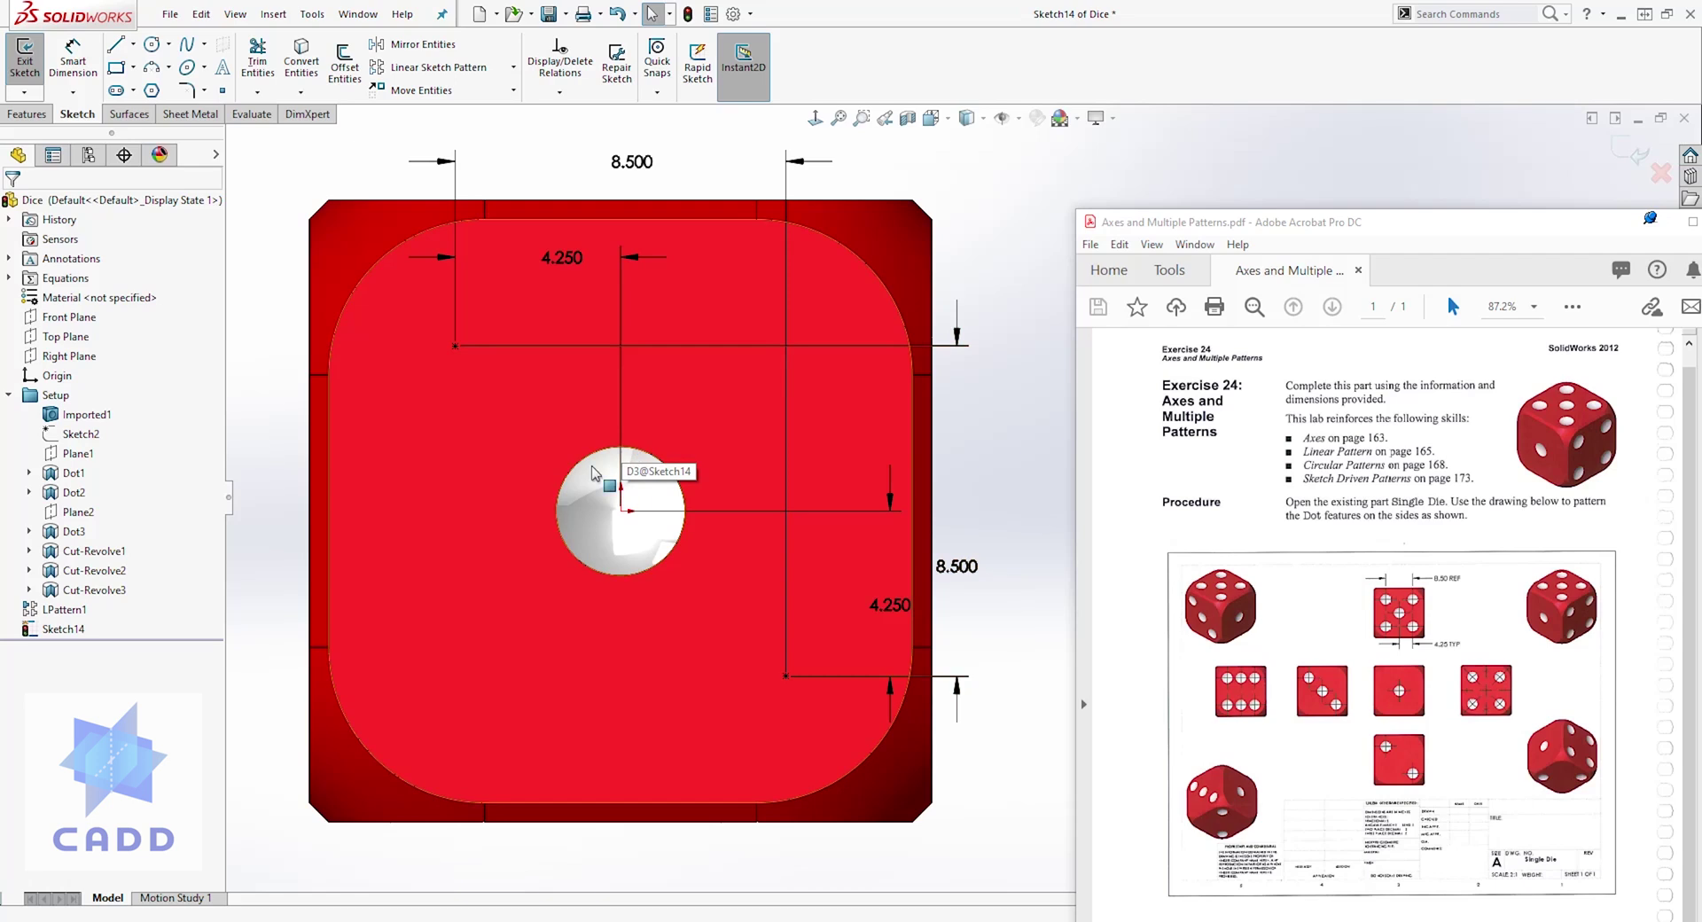
drag(962, 568, 1011, 552)
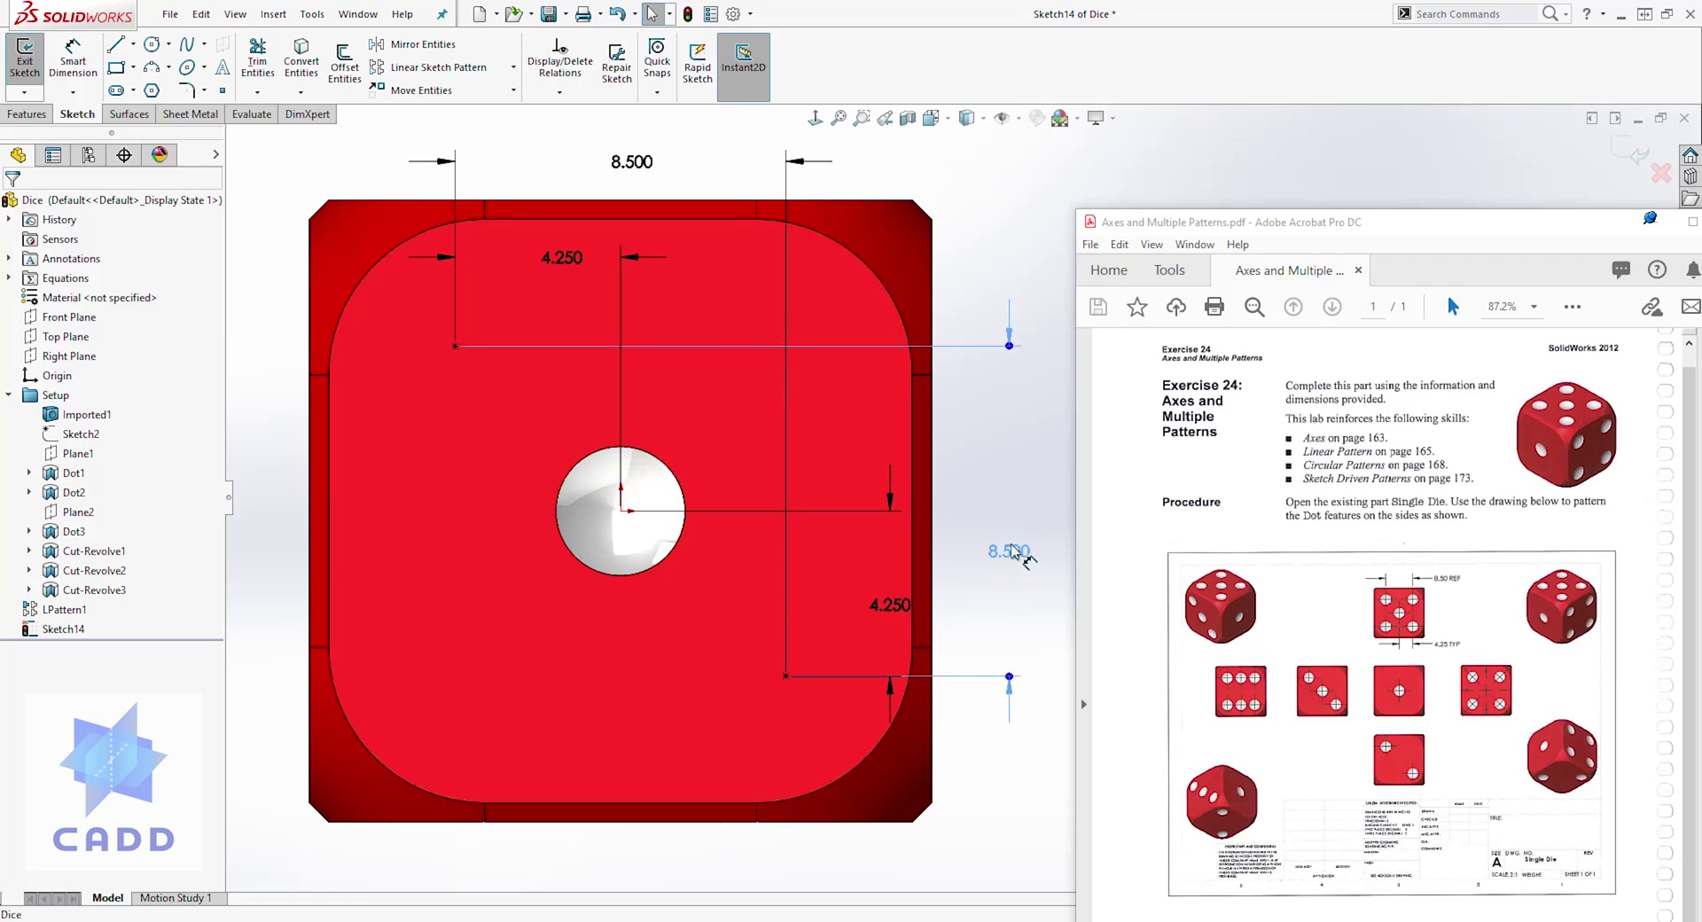
click(1626, 156)
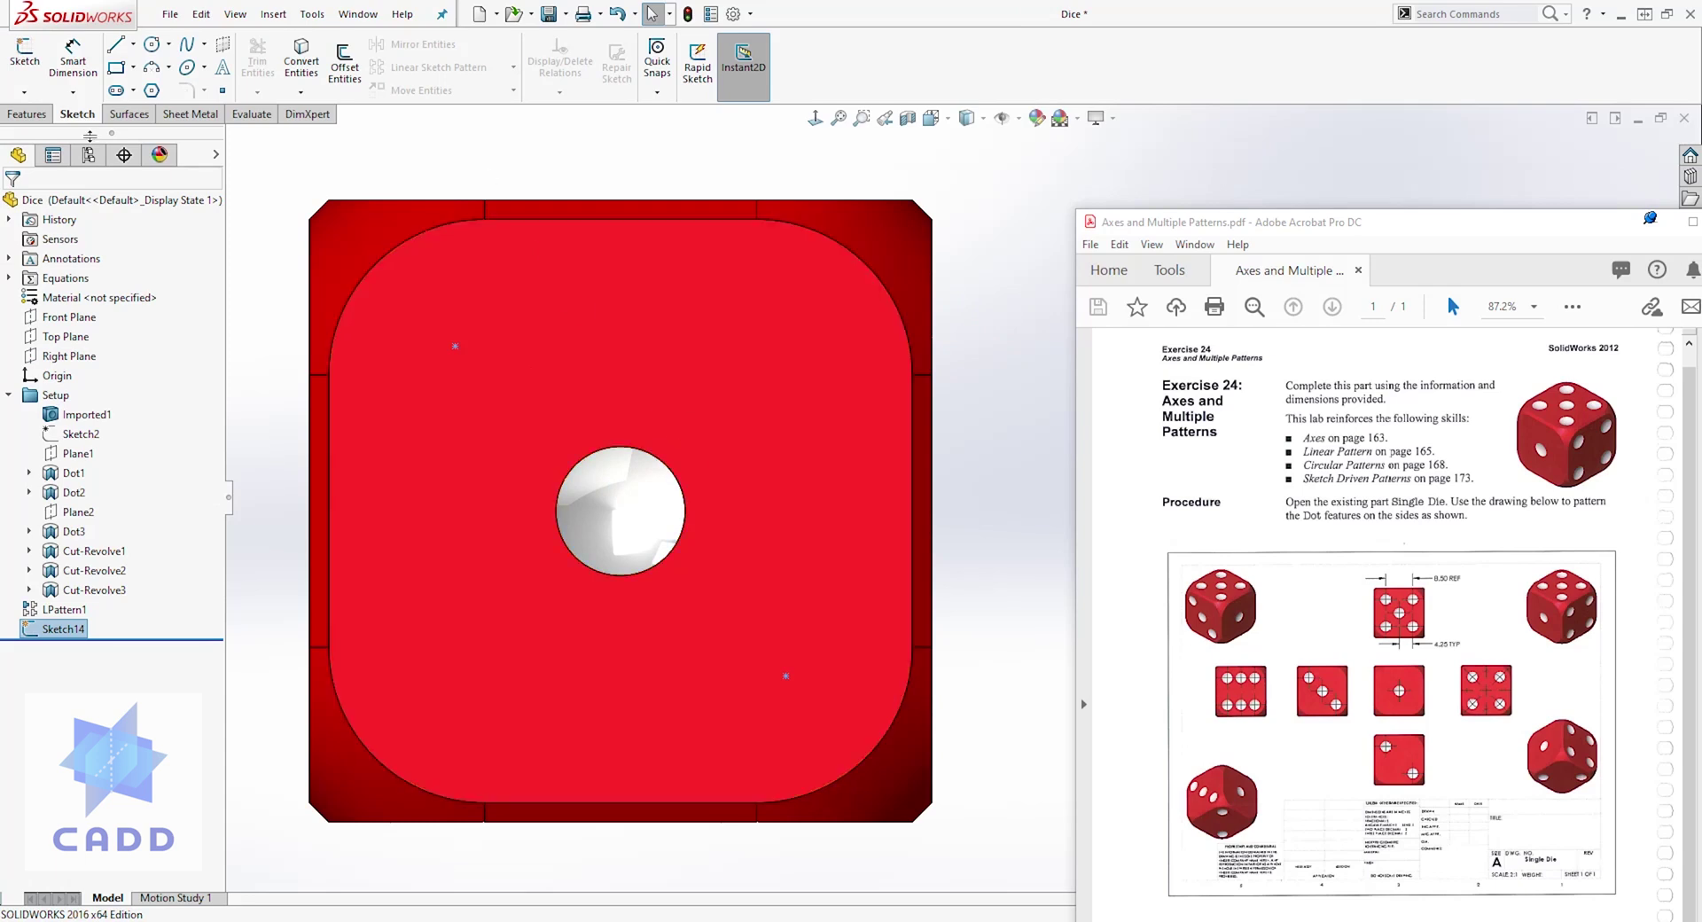
Step: Create a sketch driven pattern of the centre dot using the two-point sketch, with the centroid as reference point
click(26, 114)
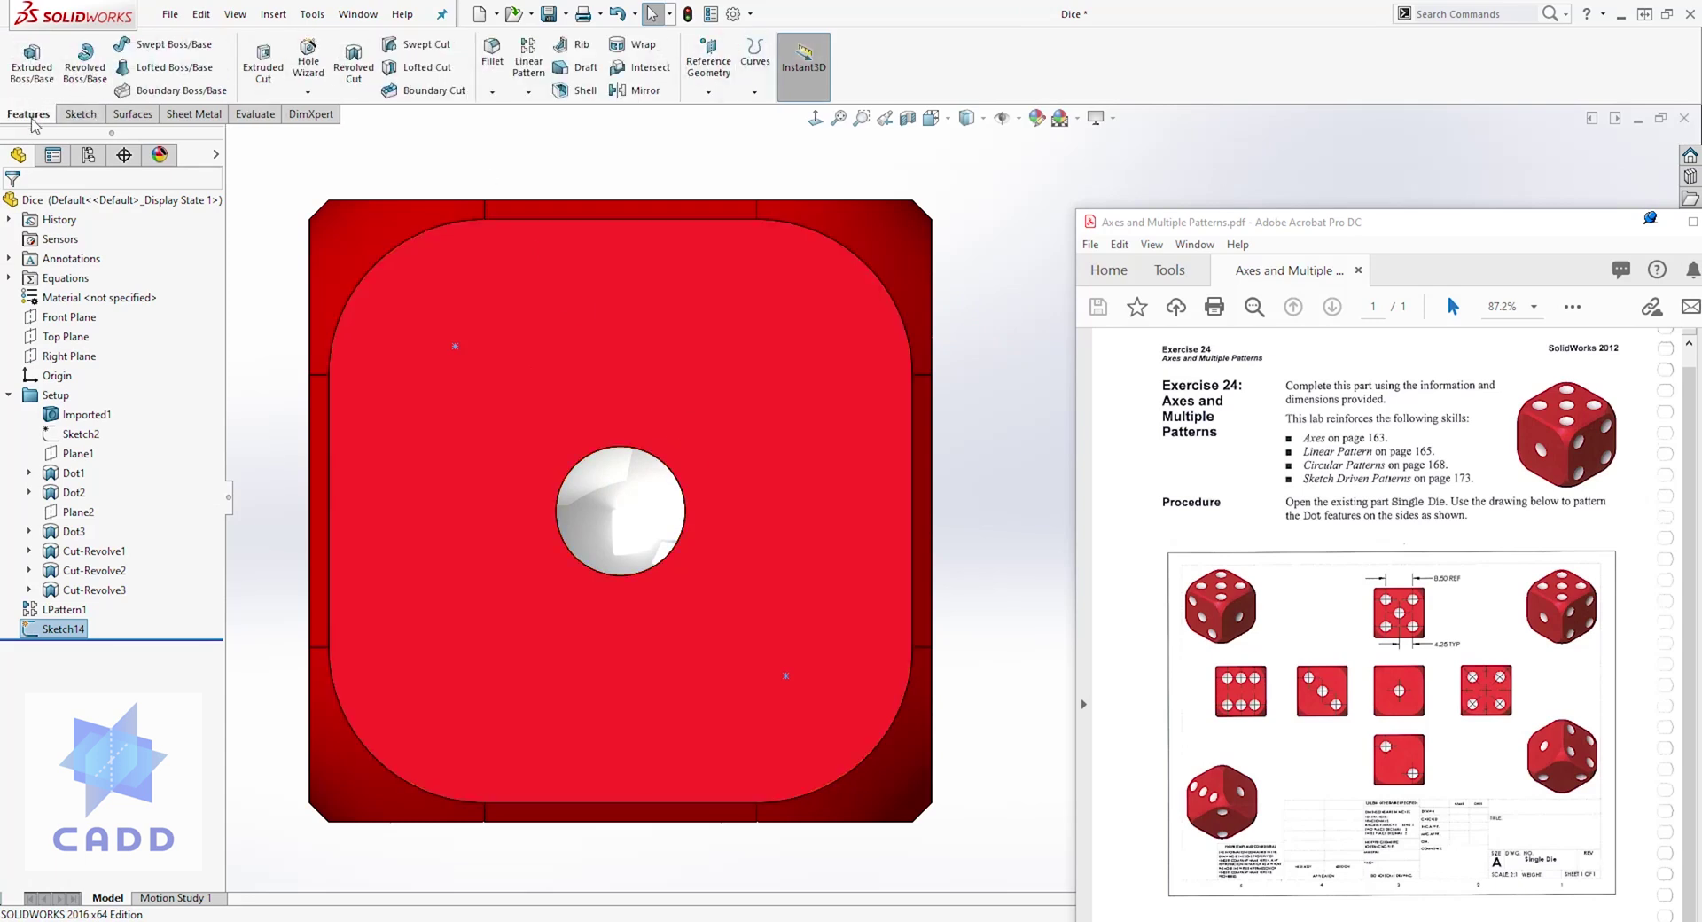
click(529, 92)
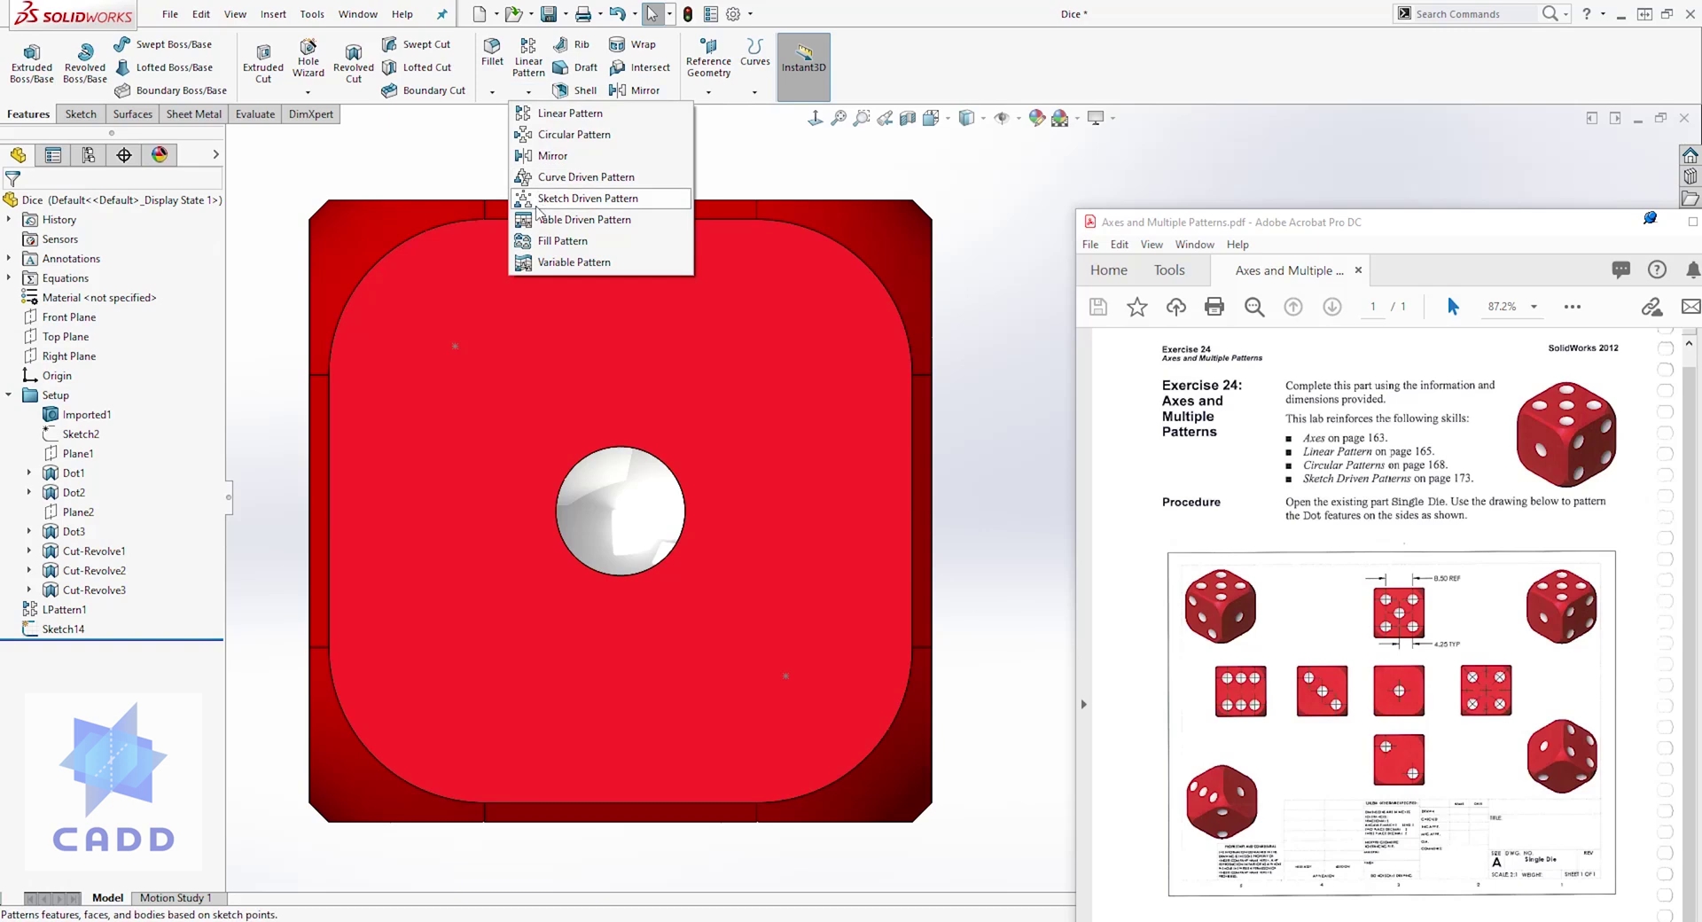
click(550, 198)
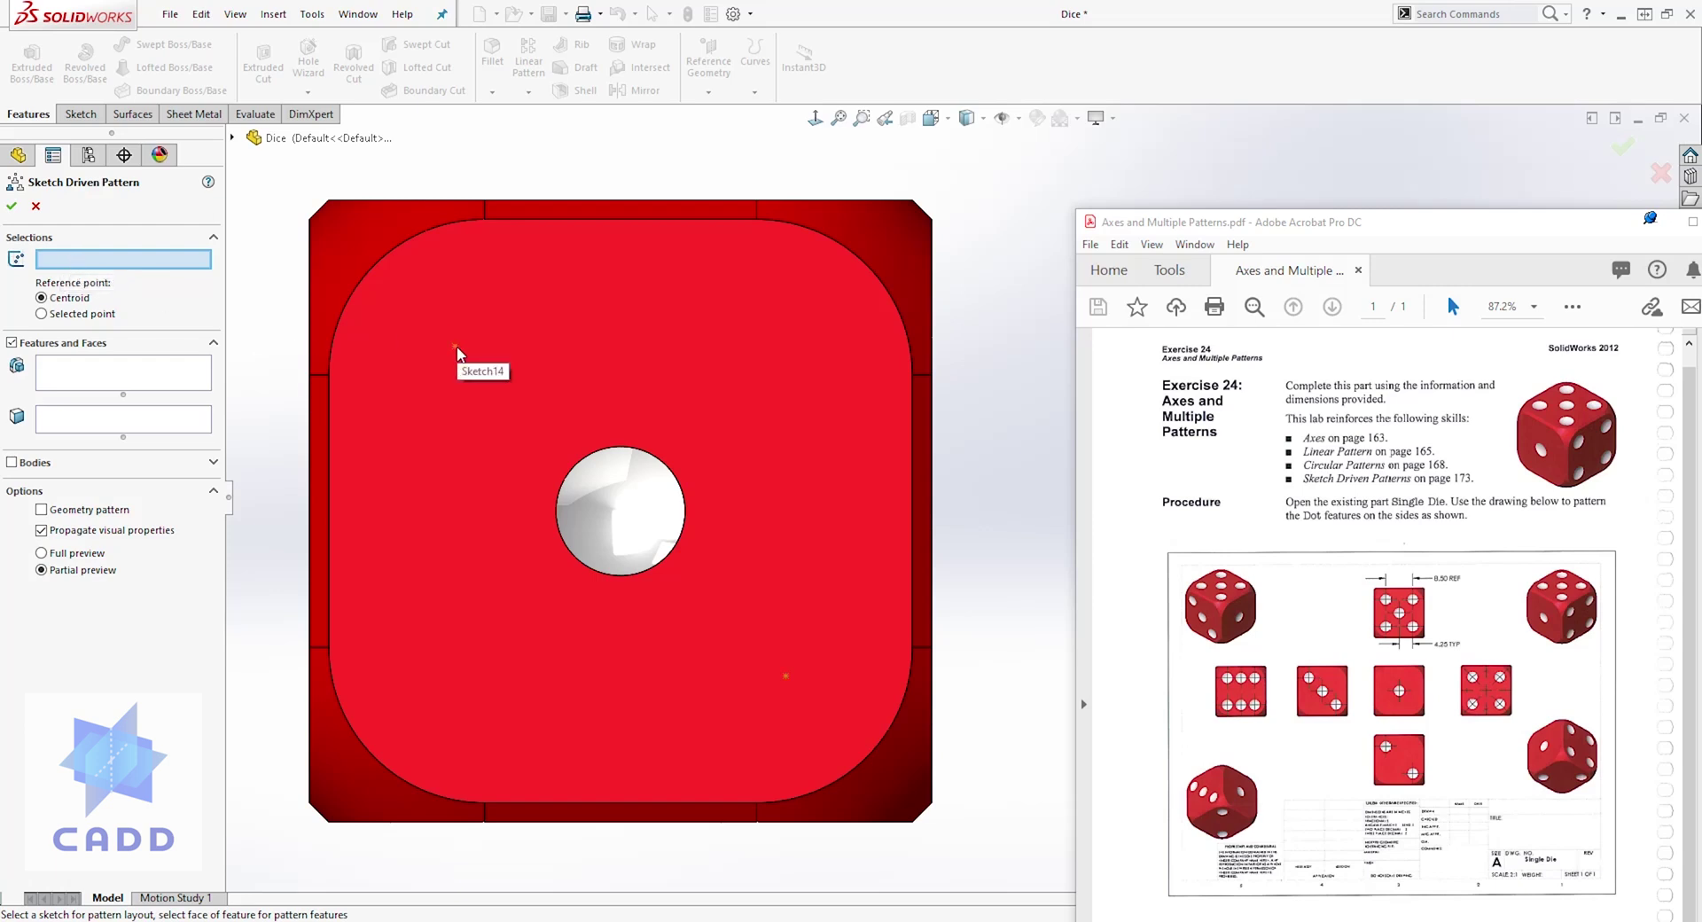
click(232, 137)
click(289, 374)
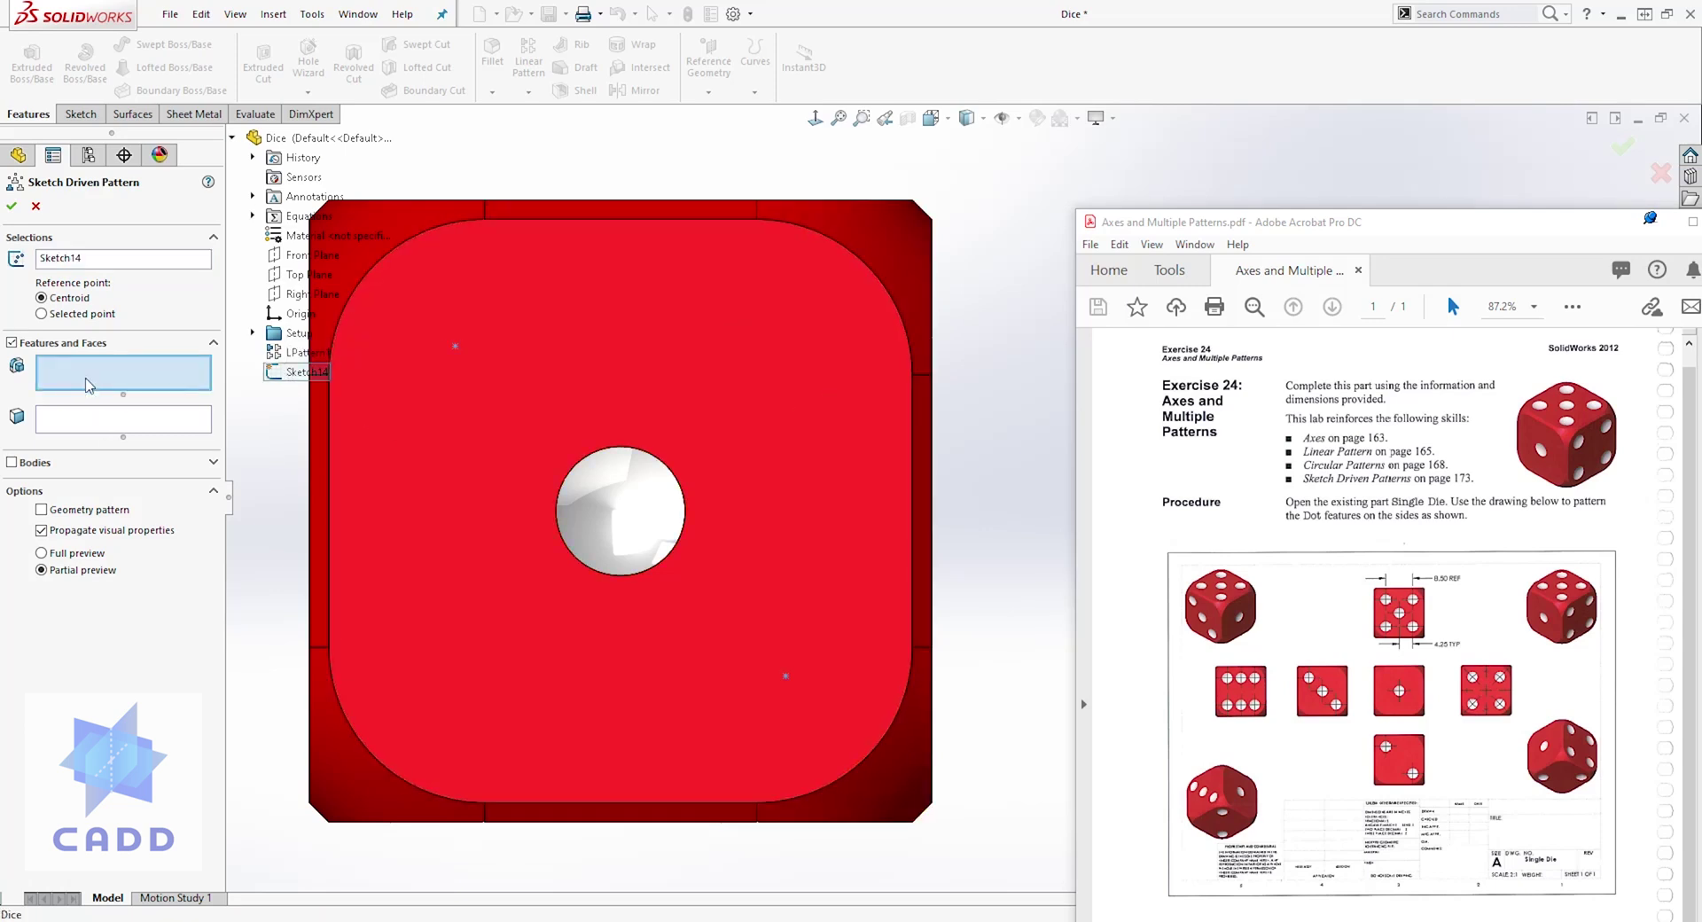
scroll(962, 496, up, 3)
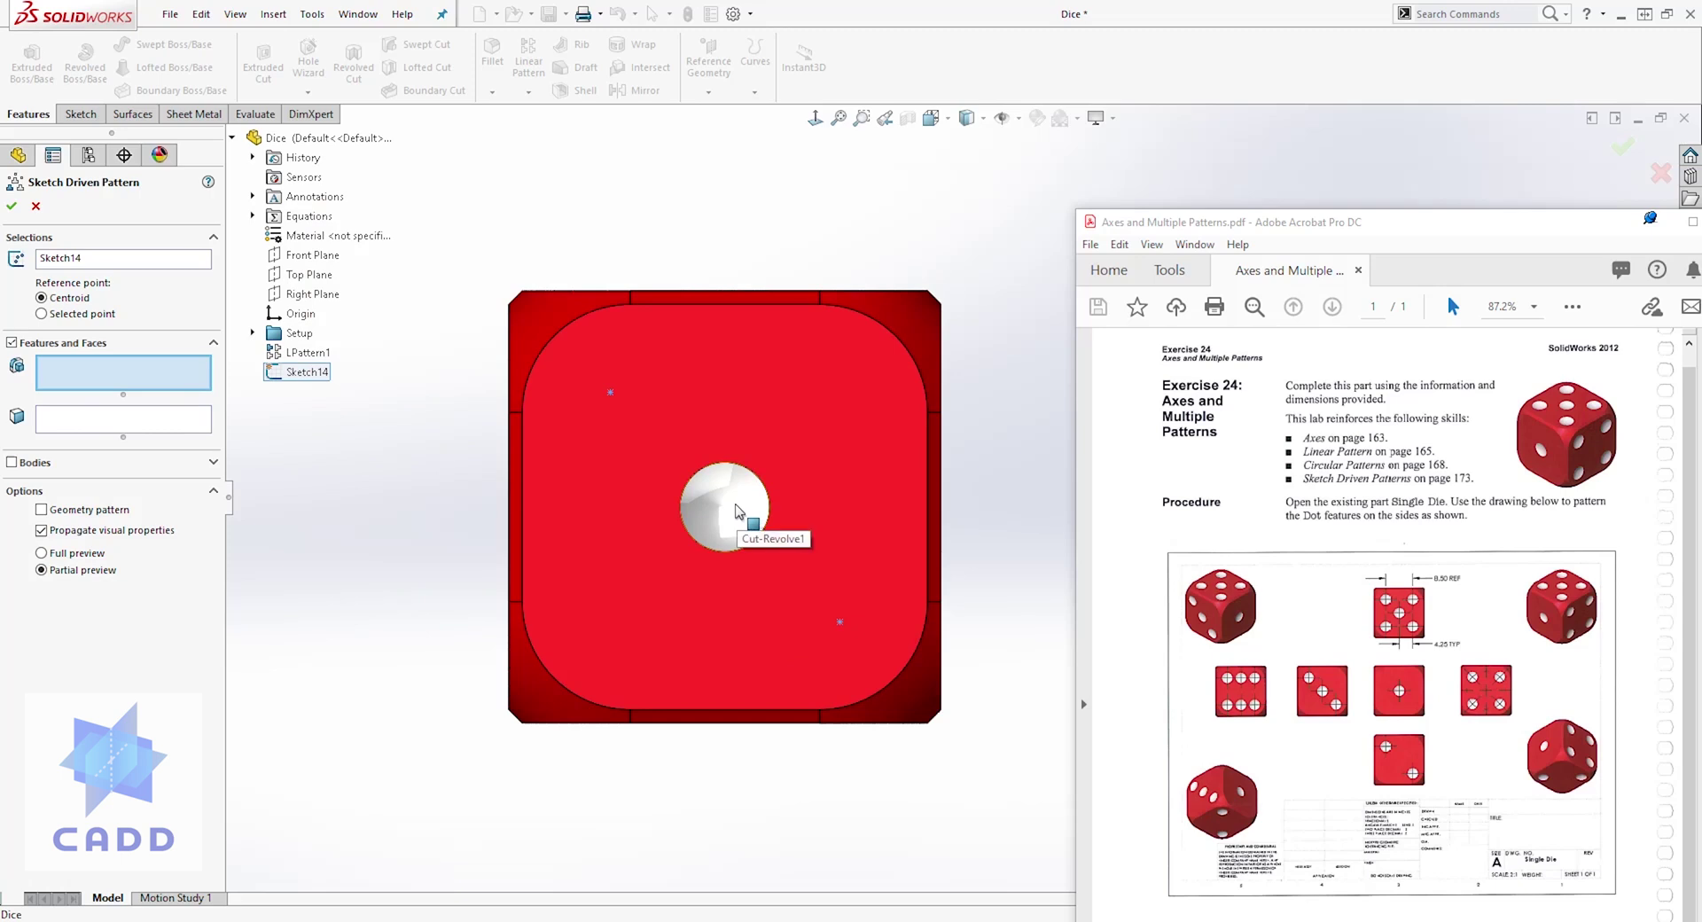
click(736, 512)
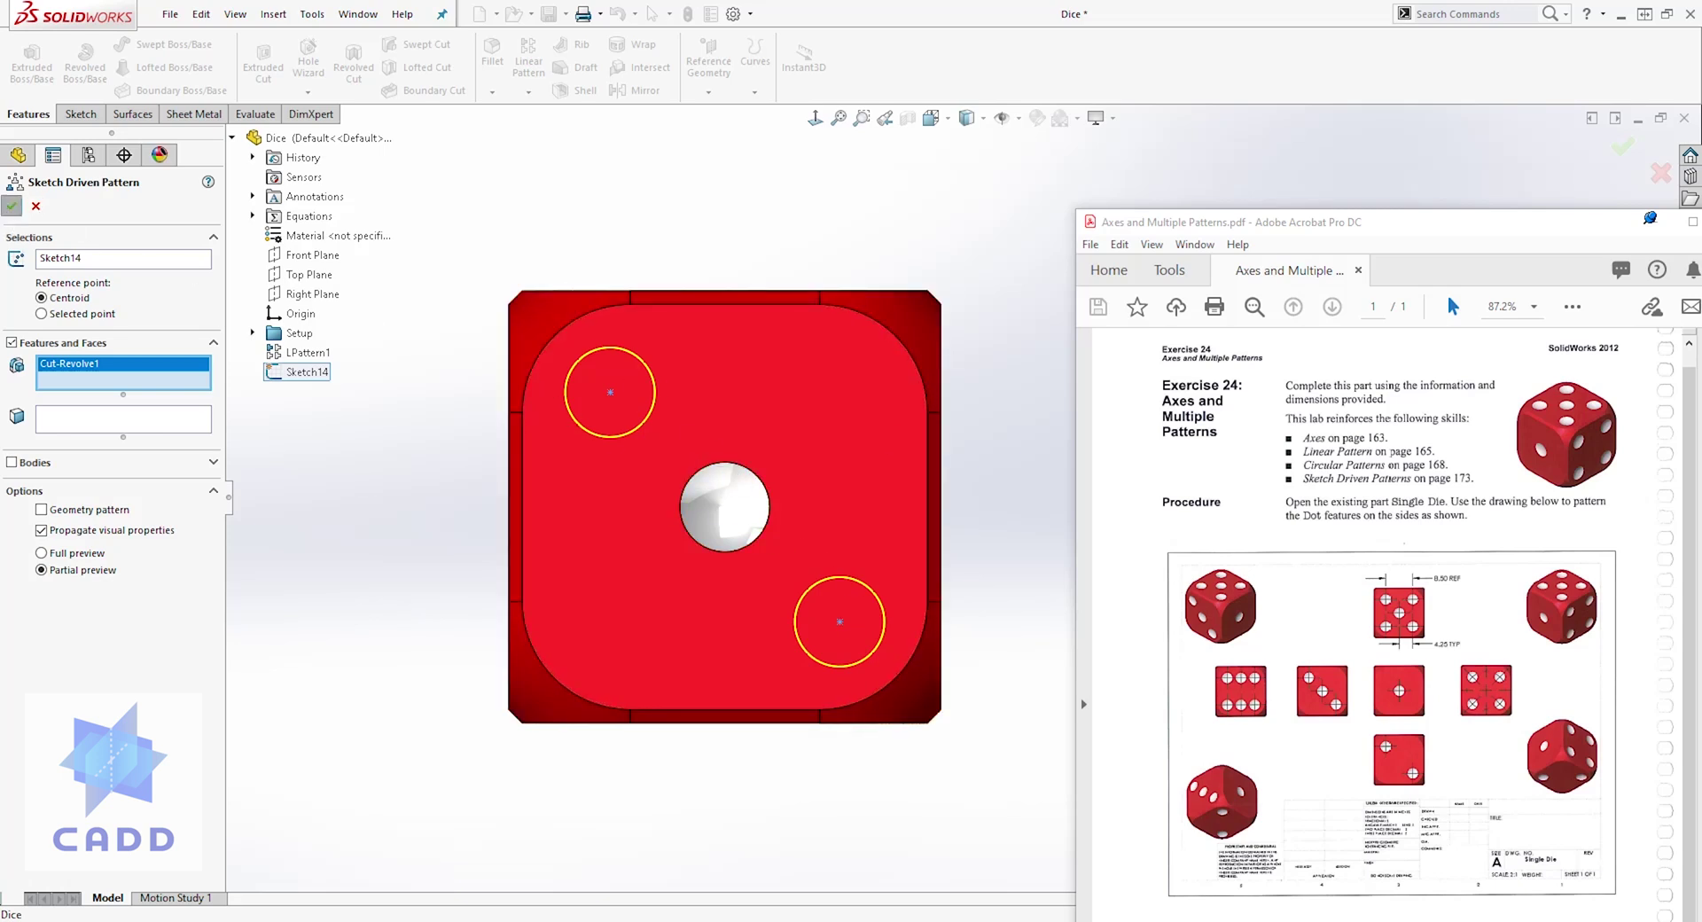
key(Return)
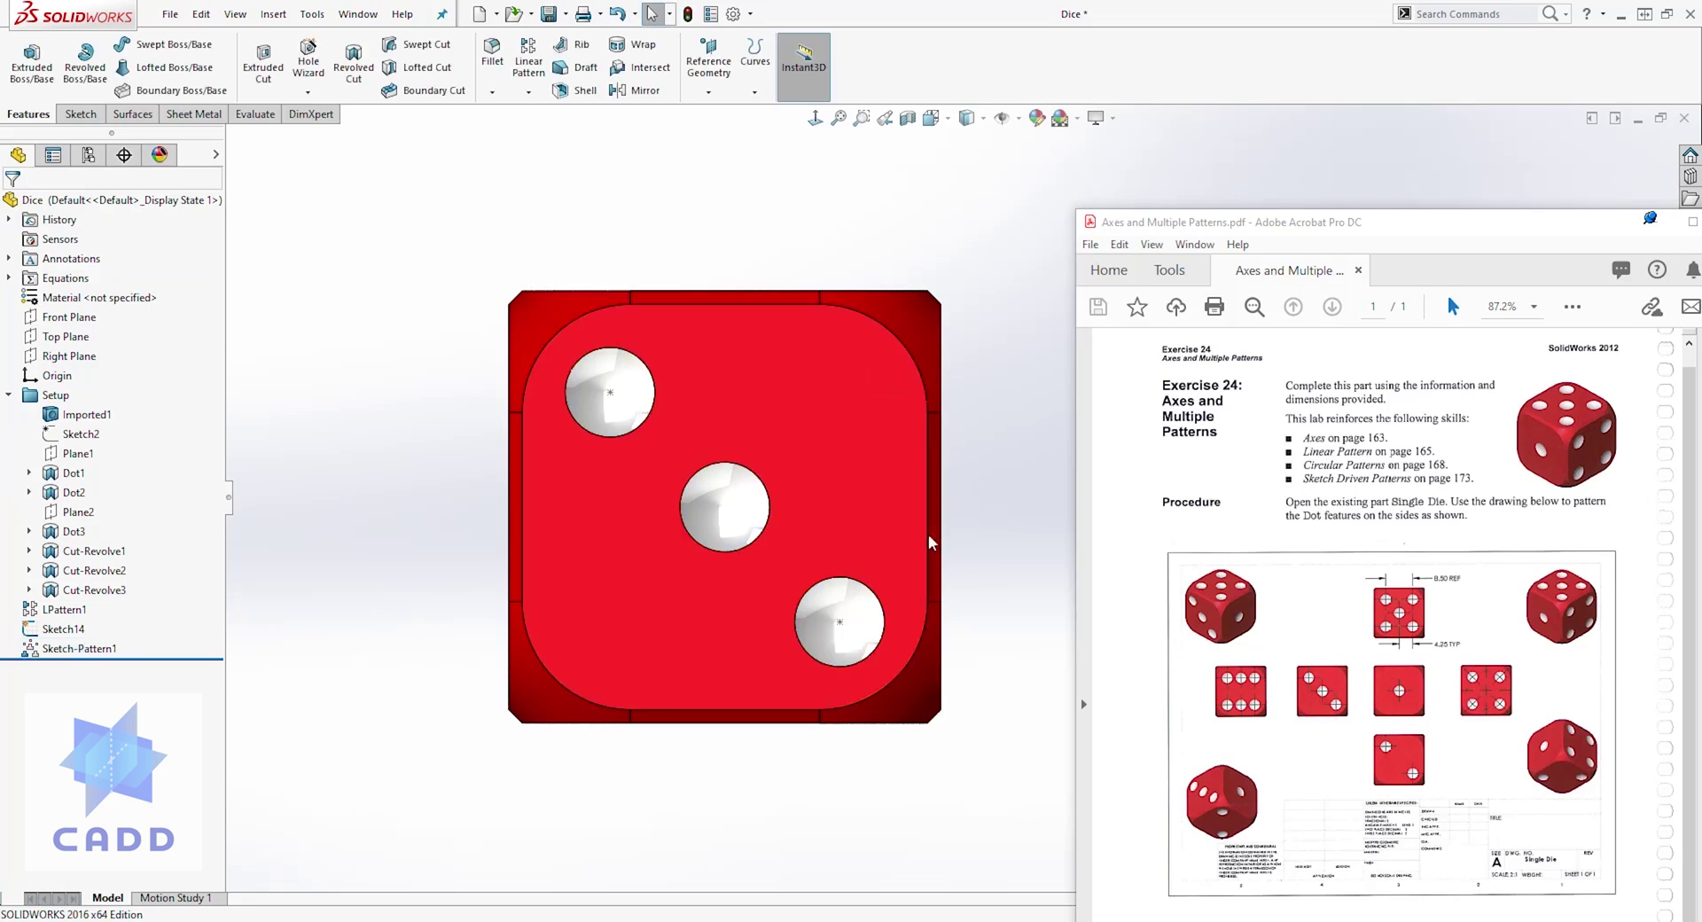
Step: Inspect the die's remaining faces, viewing the single corner-dot face squarely from the right to compare it with the drawing
middle_drag(947, 415, 1009, 498)
scroll(920, 494, up, 3)
scroll(950, 532, down, 5)
scroll(950, 570, up, 5)
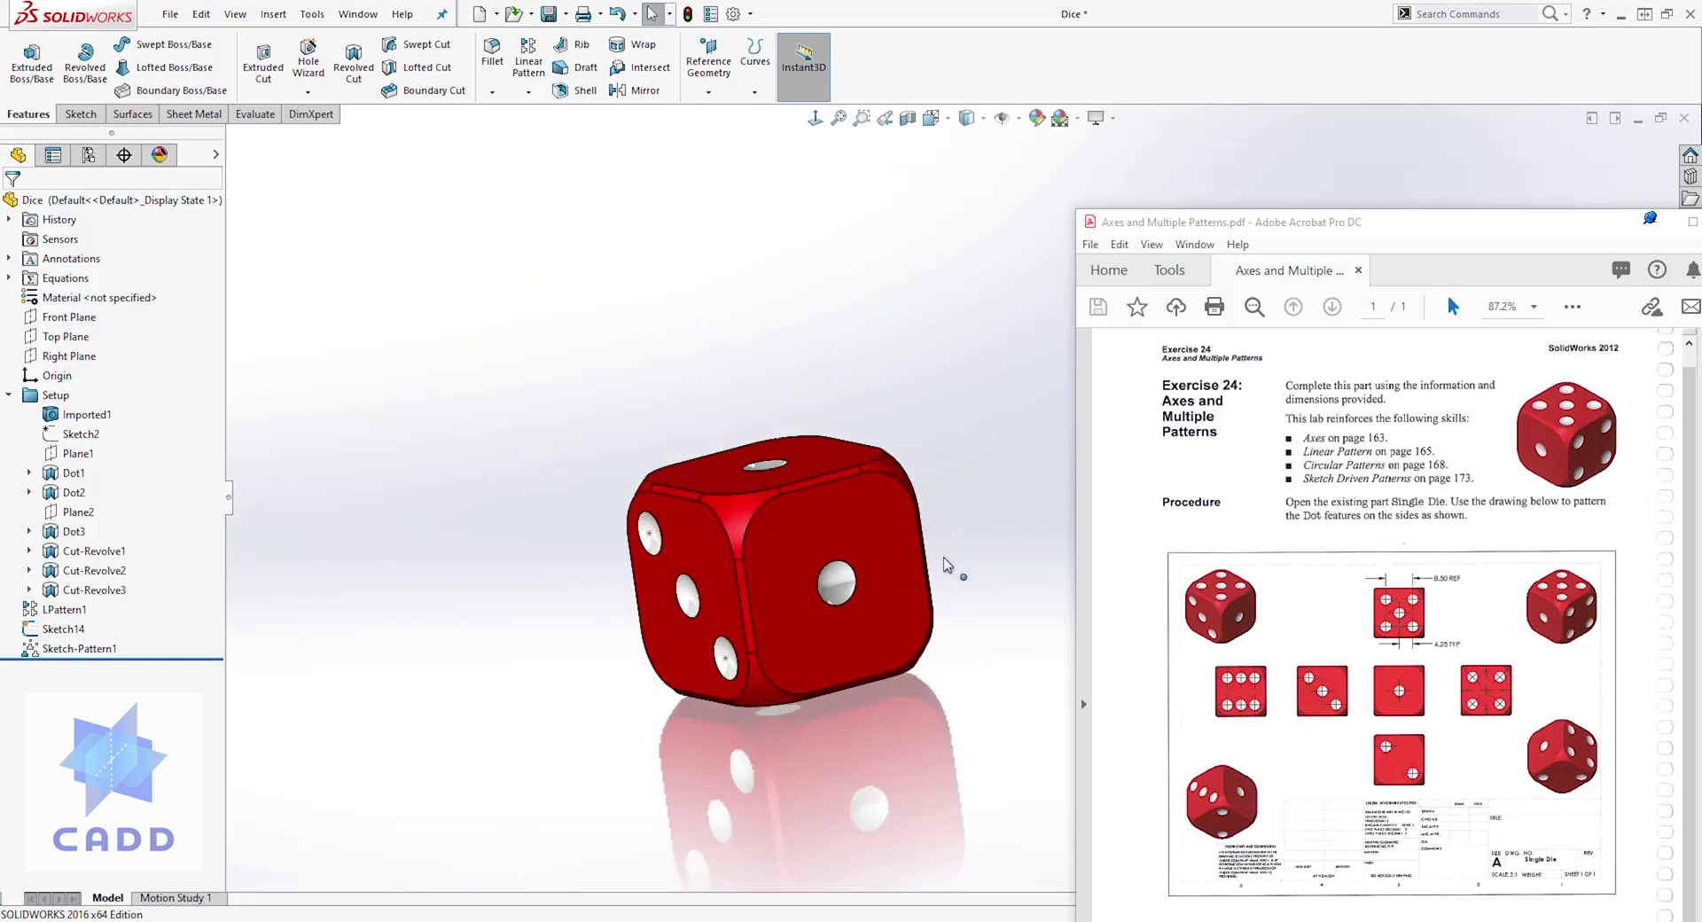
key(ctrl+1)
middle_drag(949, 569, 742, 480)
scroll(900, 563, down, 5)
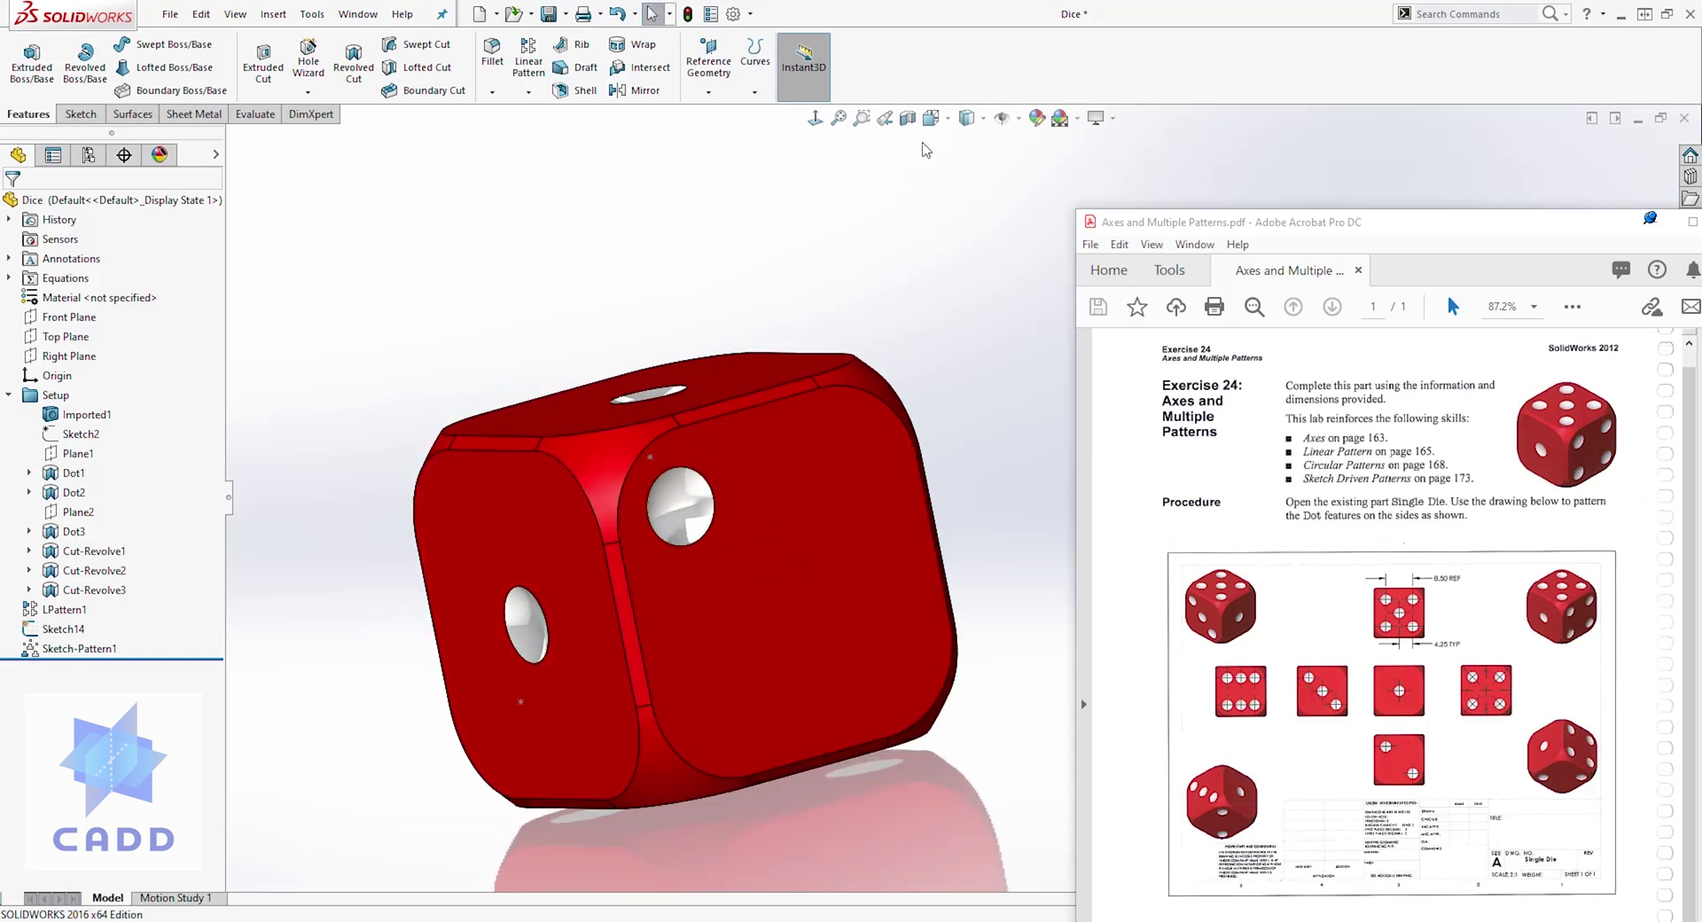
click(942, 121)
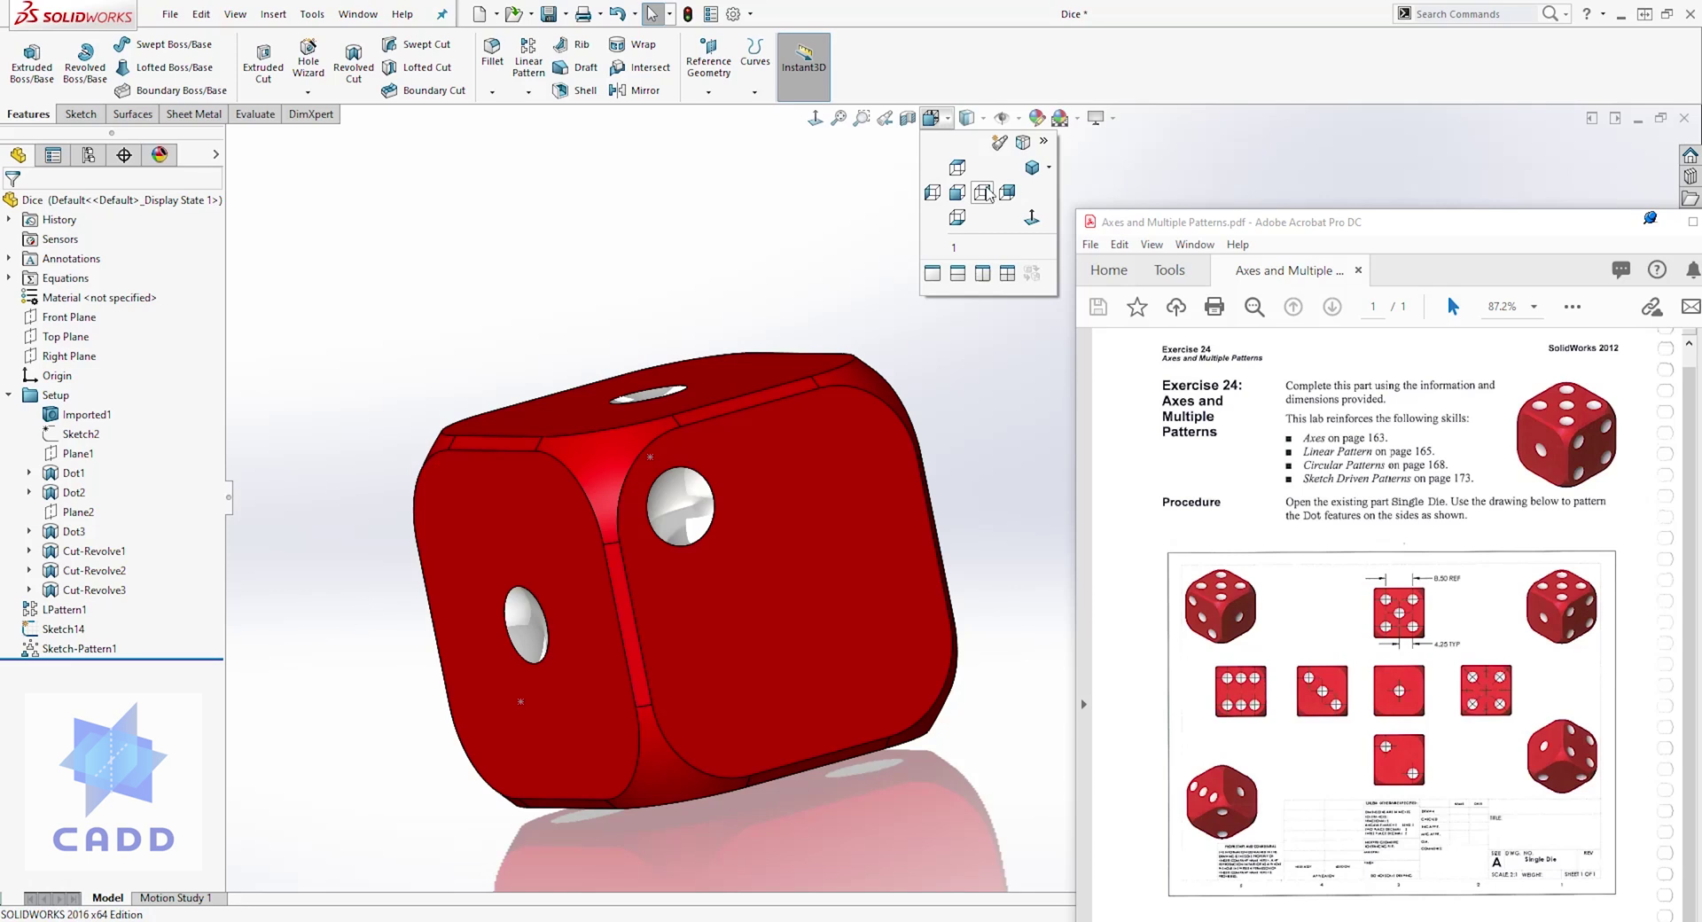
click(984, 192)
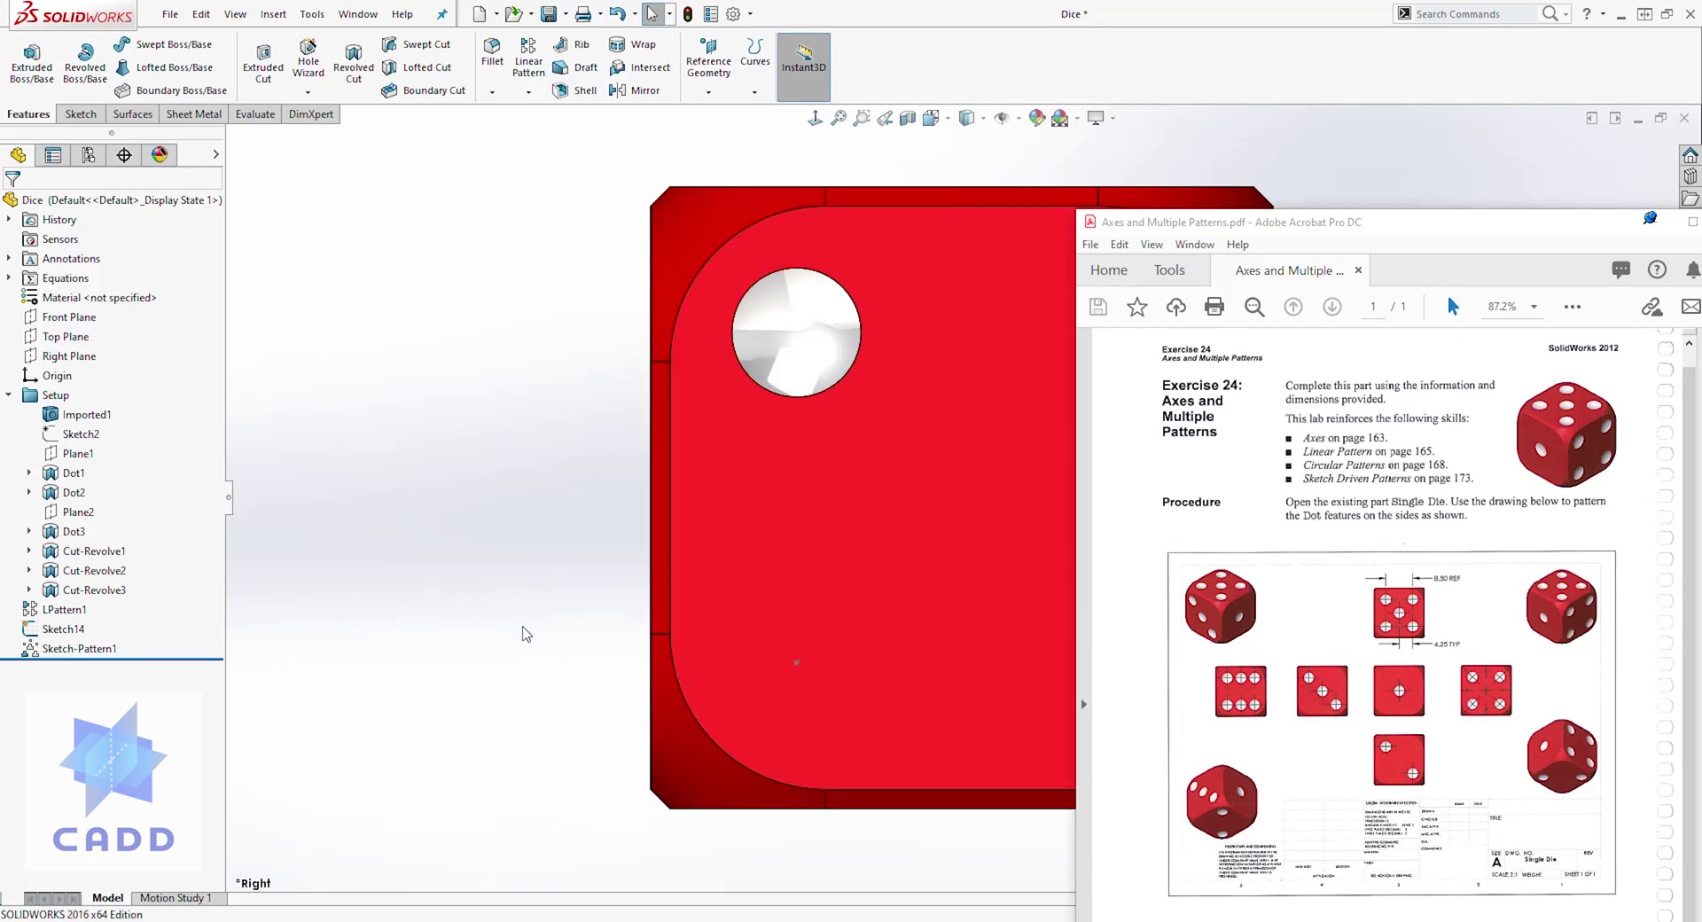
ctrl+middle_drag(529, 630, 194, 657)
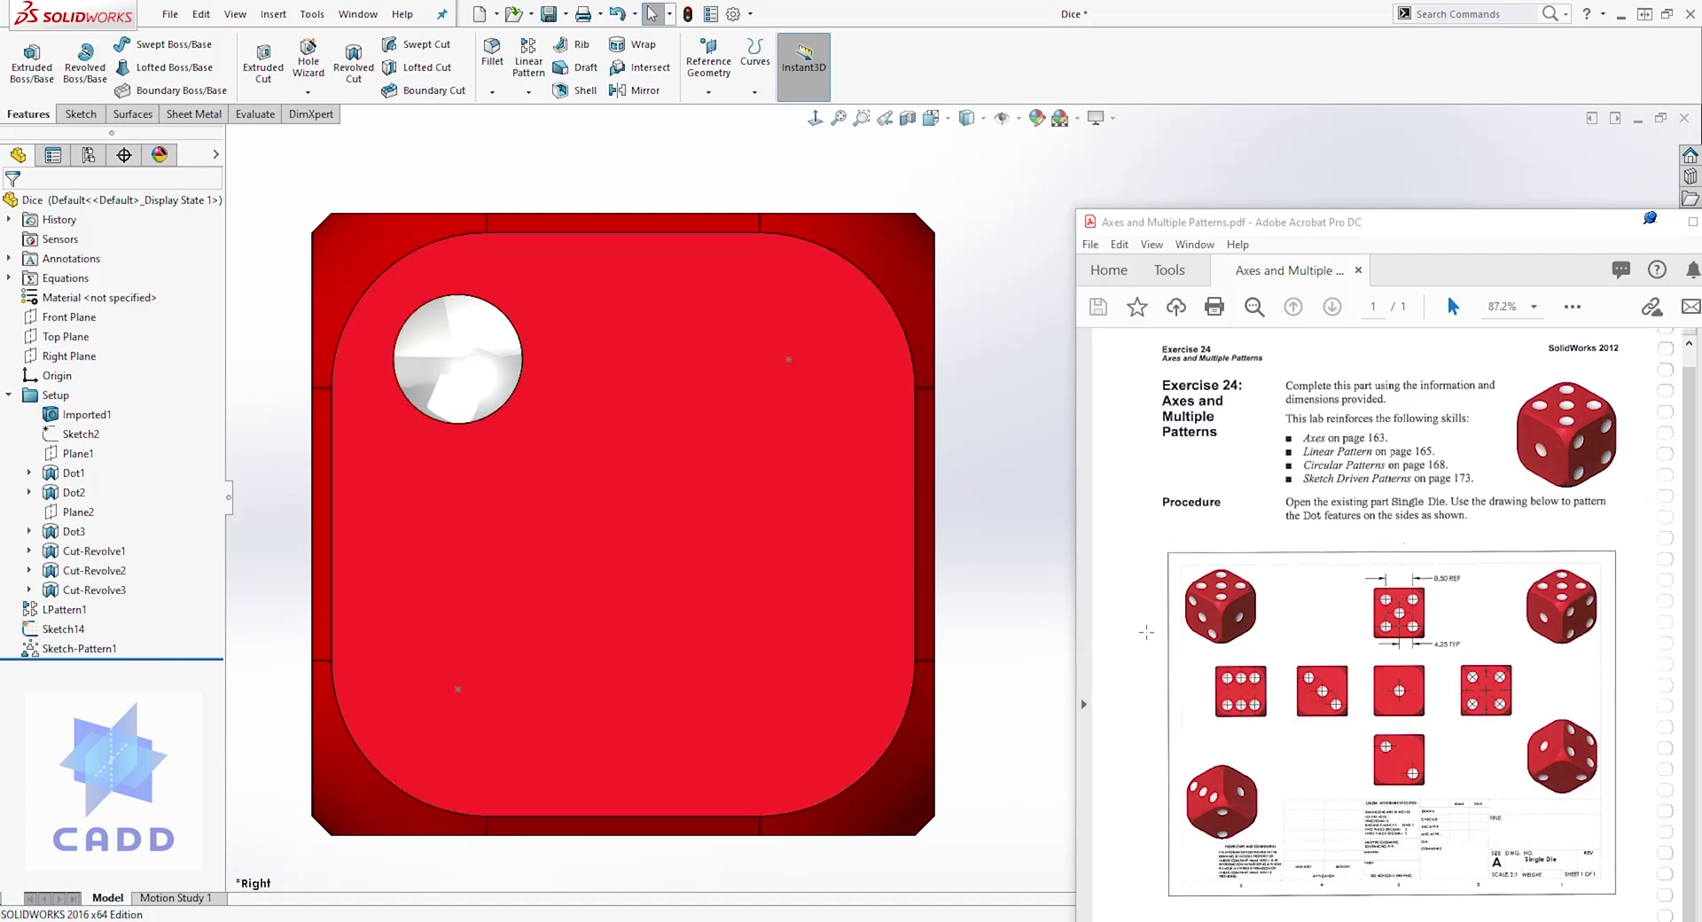
middle_drag(476, 380, 587, 402)
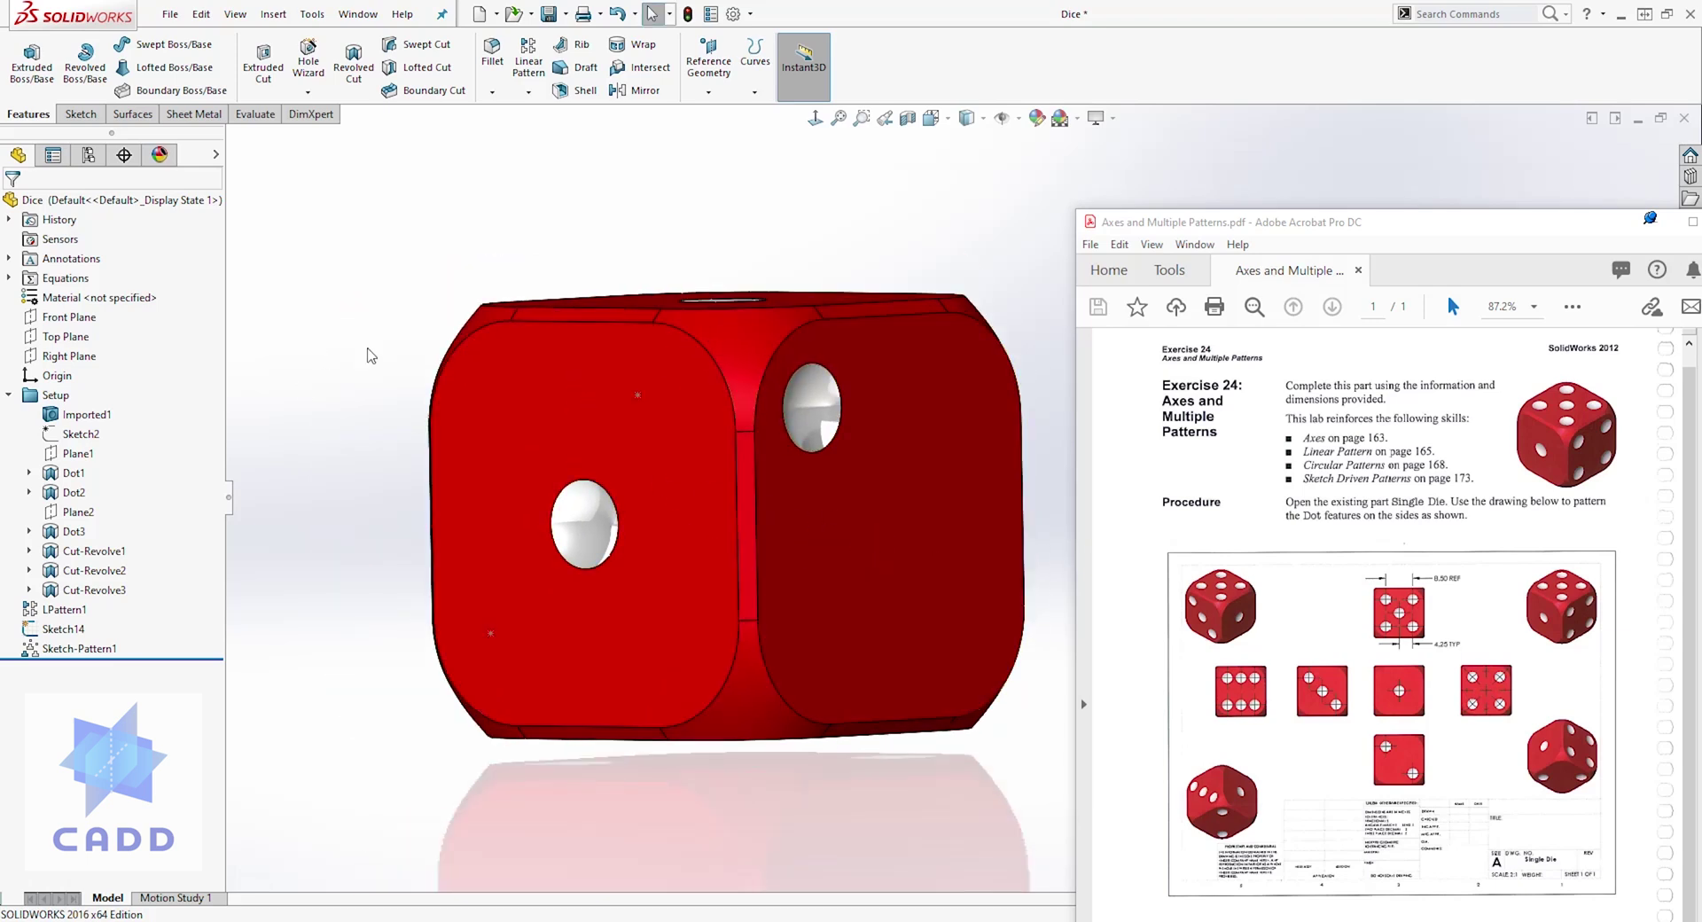
Step: Create a reference axis through the die at the intersection of the Front Plane and the Top Plane
click(71, 317)
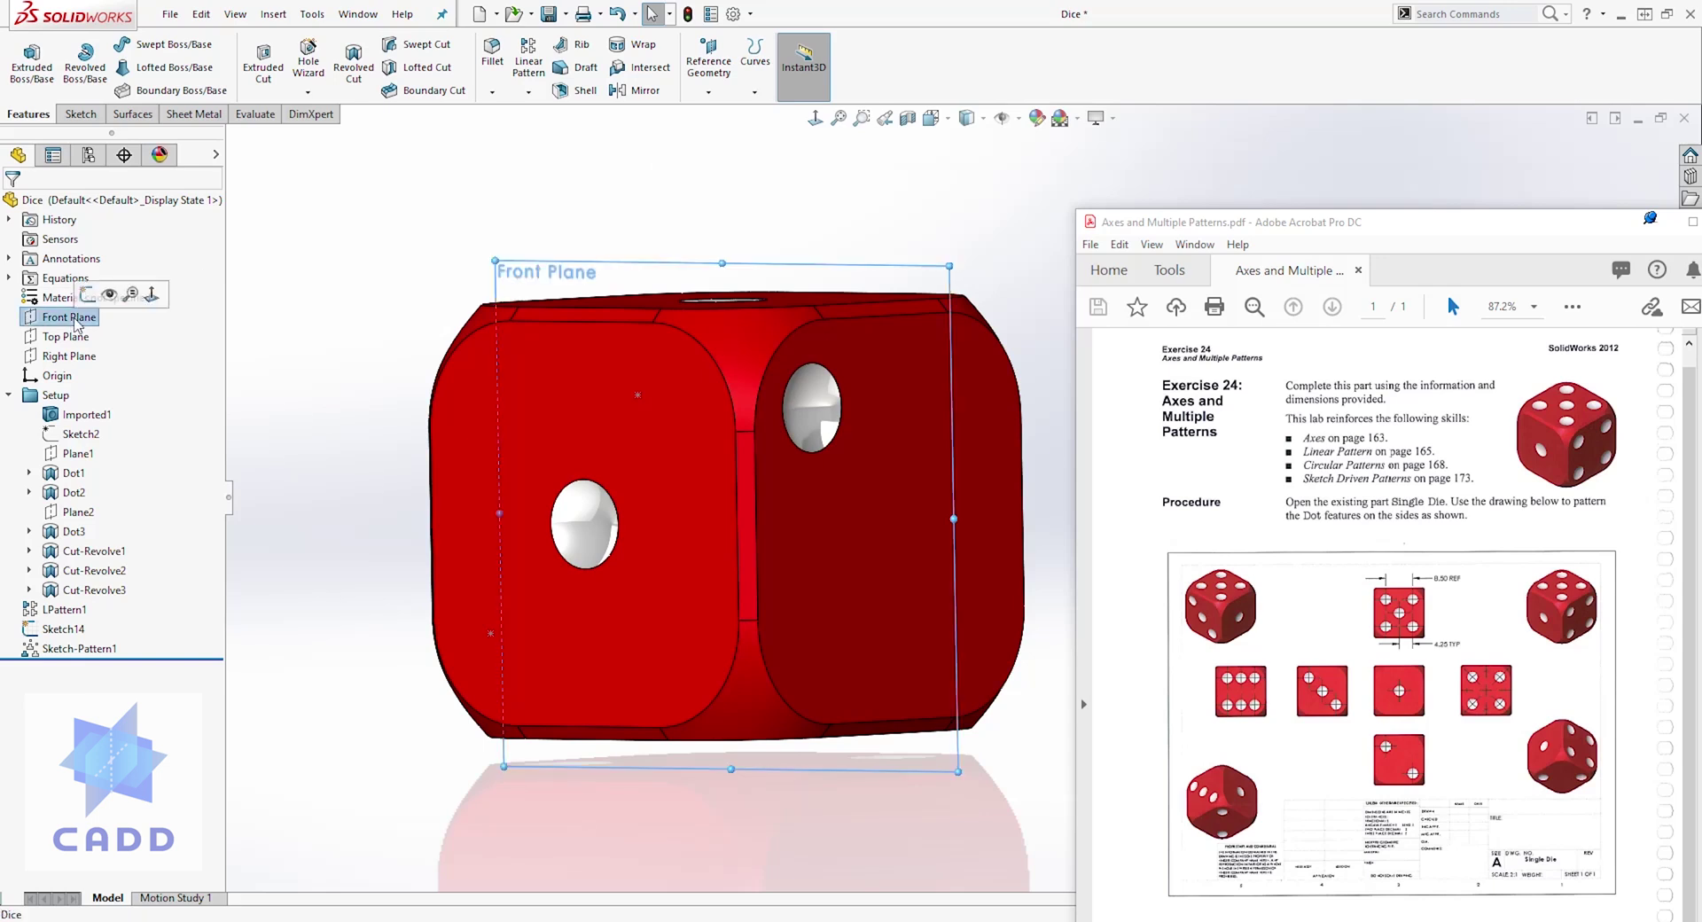
click(787, 173)
click(709, 89)
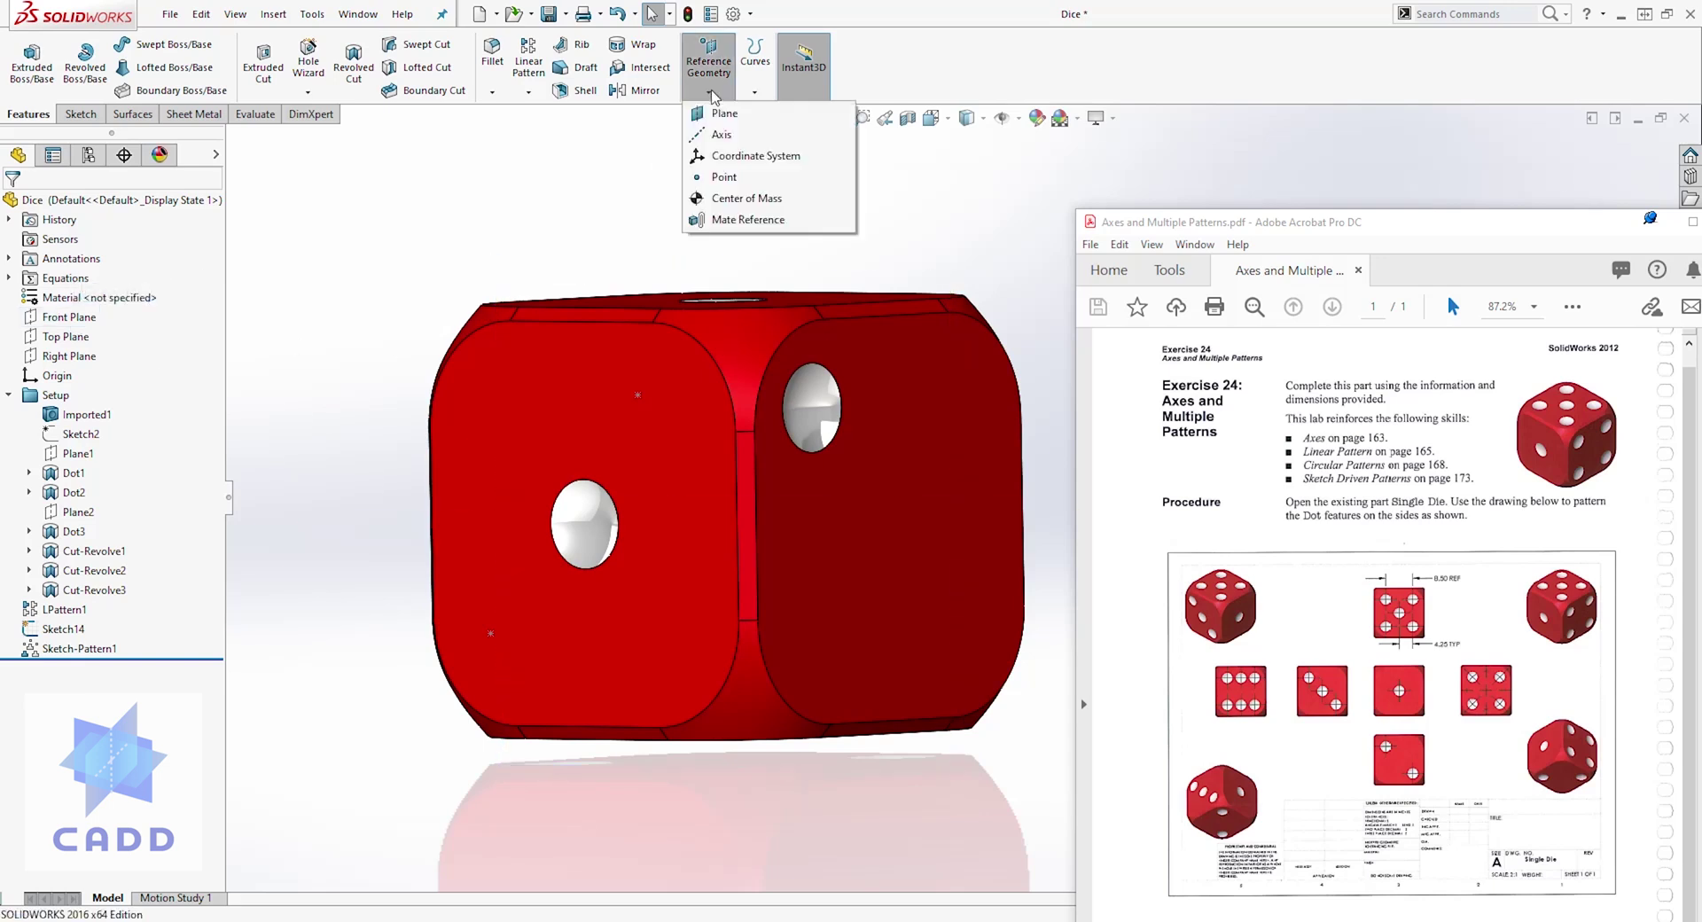
click(716, 130)
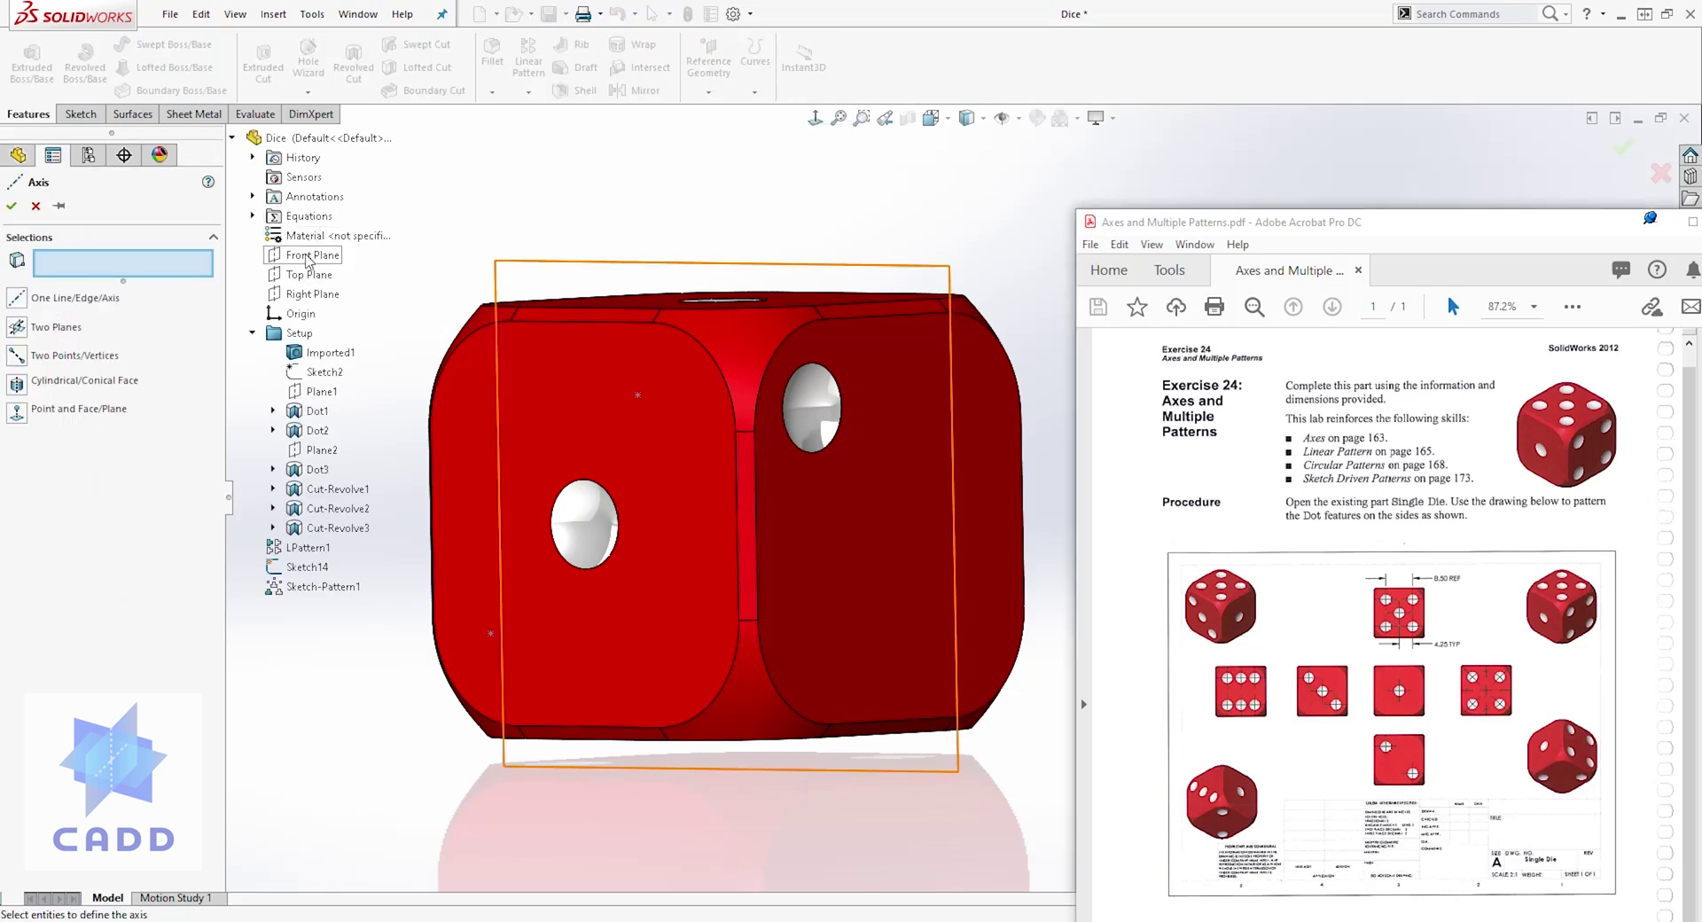
click(310, 257)
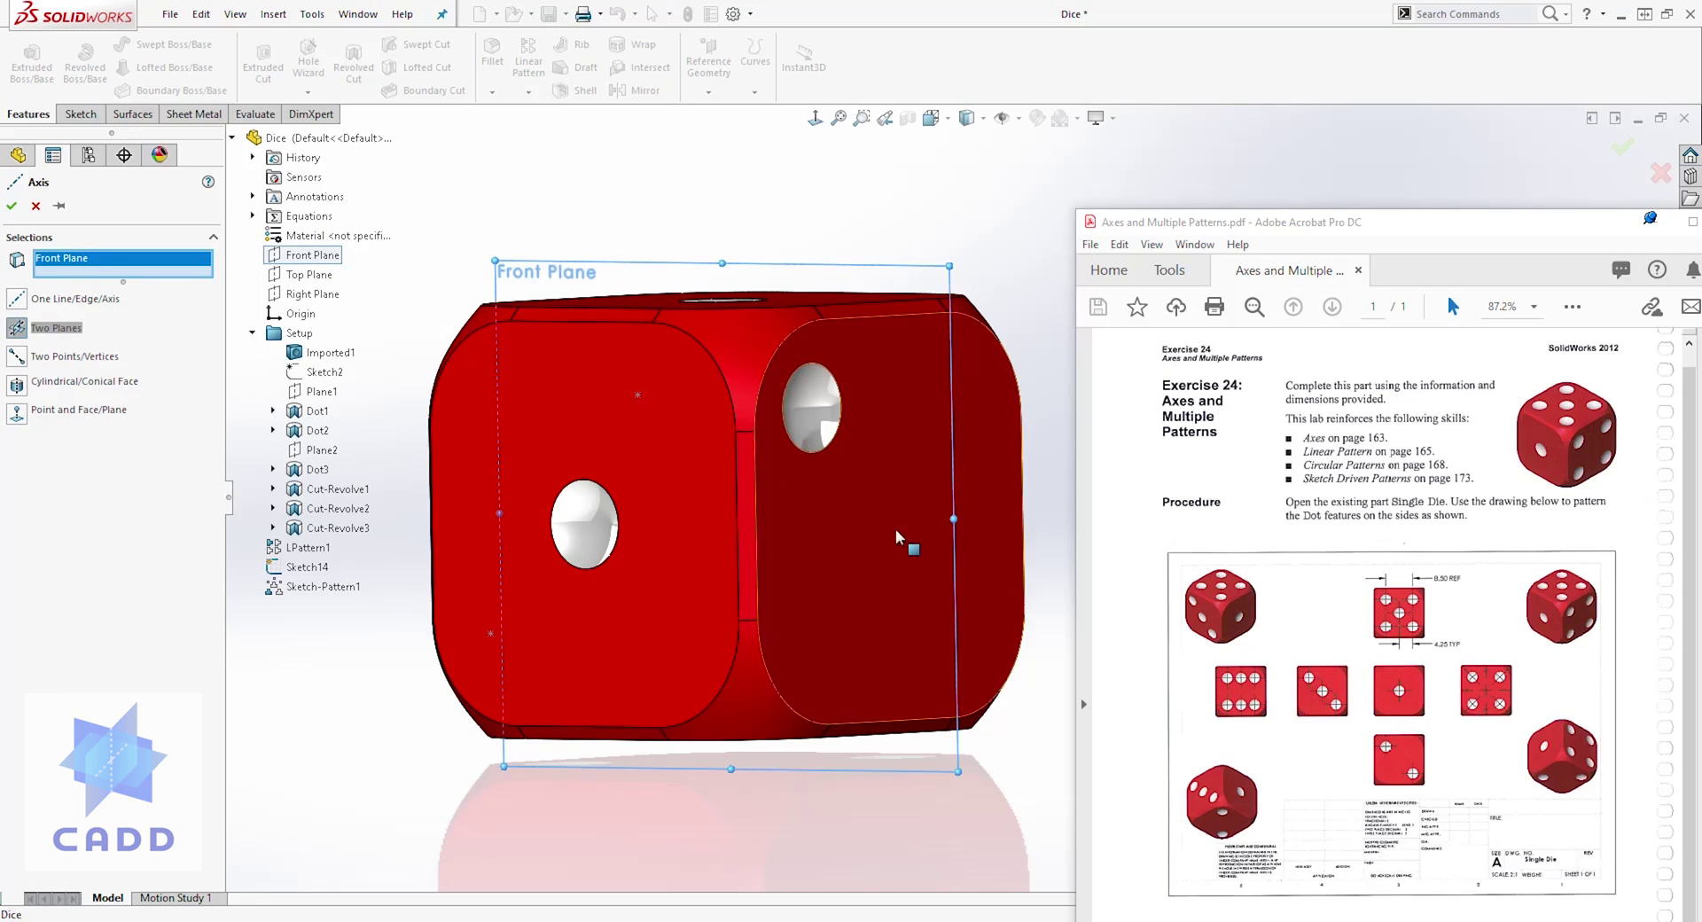
click(304, 276)
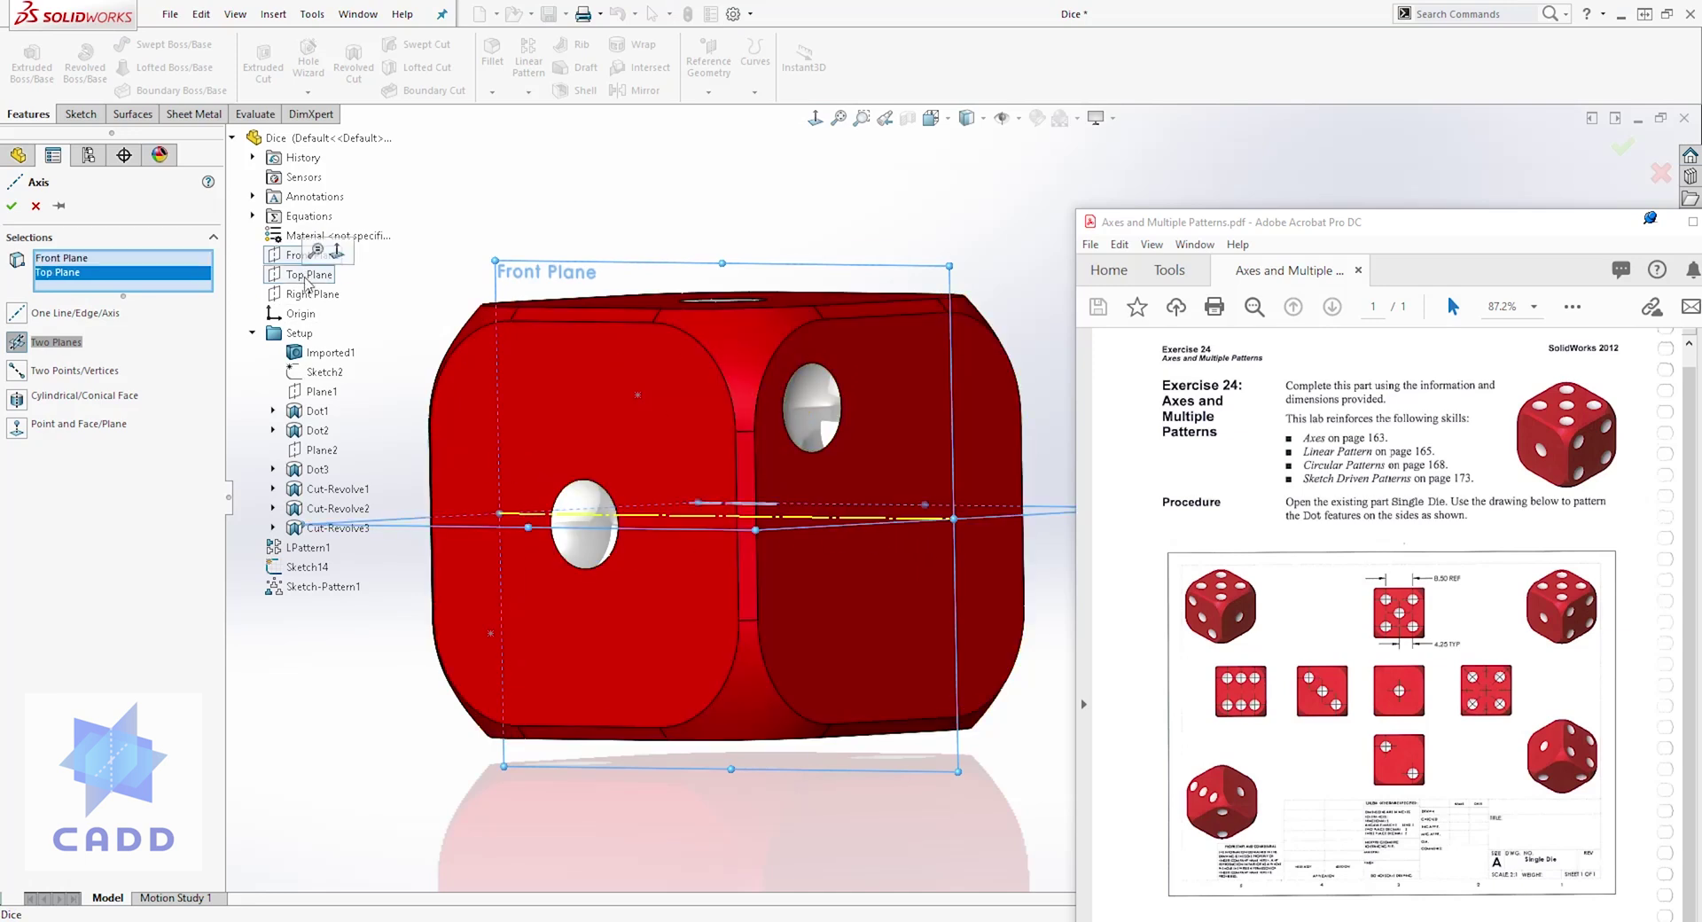
middle_drag(621, 523, 866, 630)
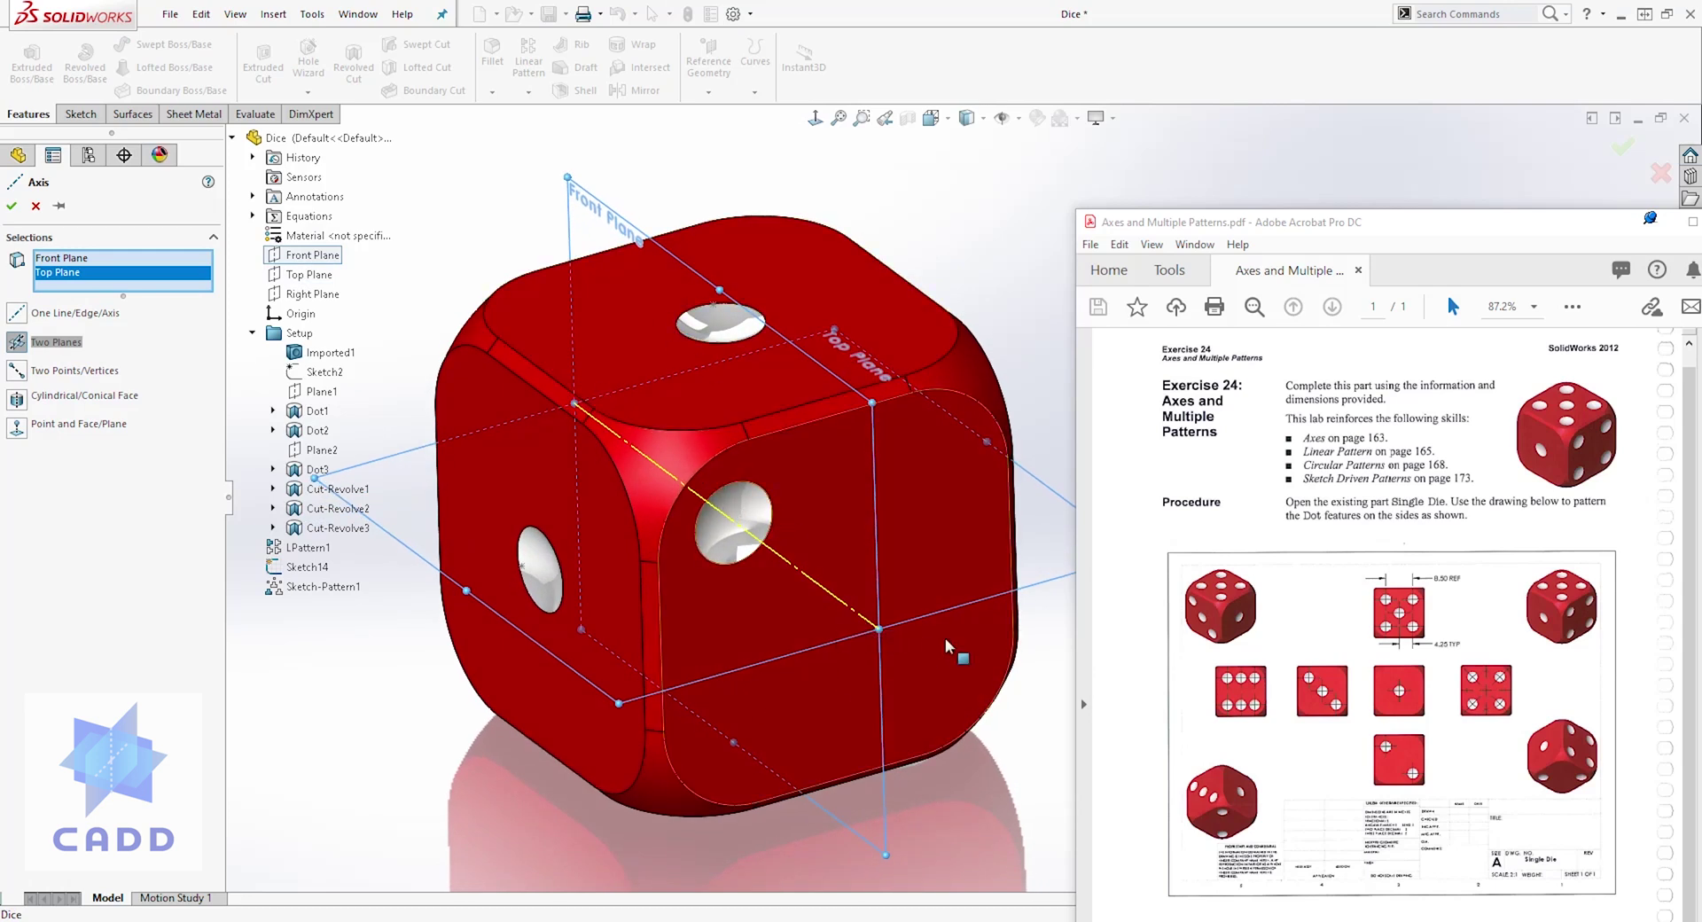
click(12, 205)
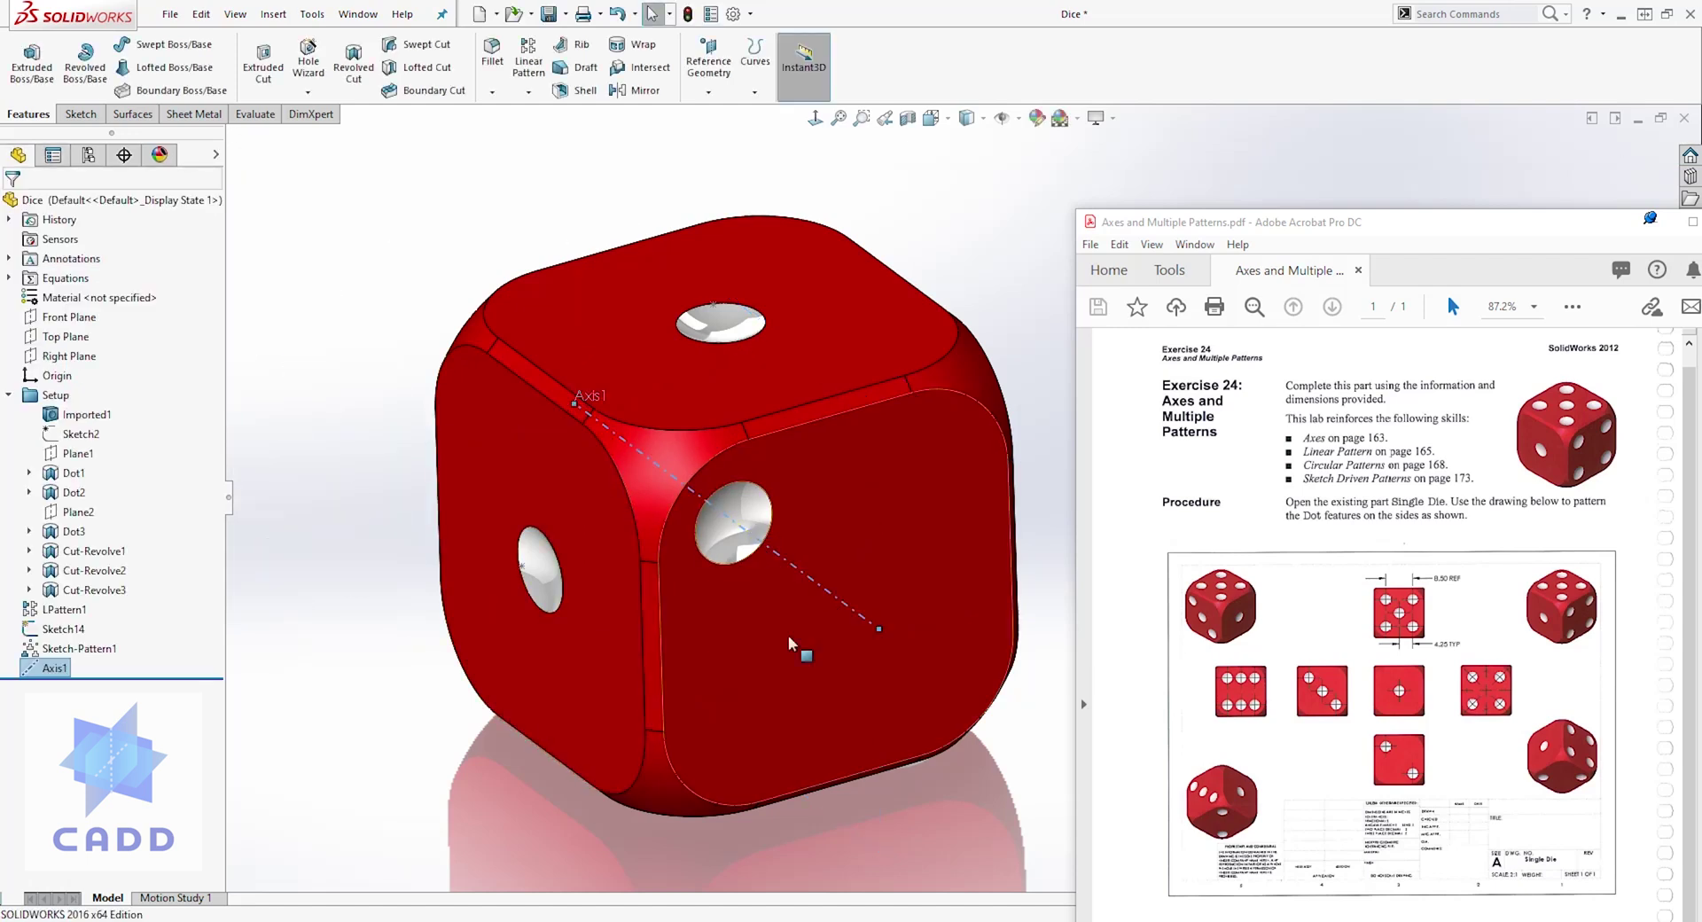
click(469, 756)
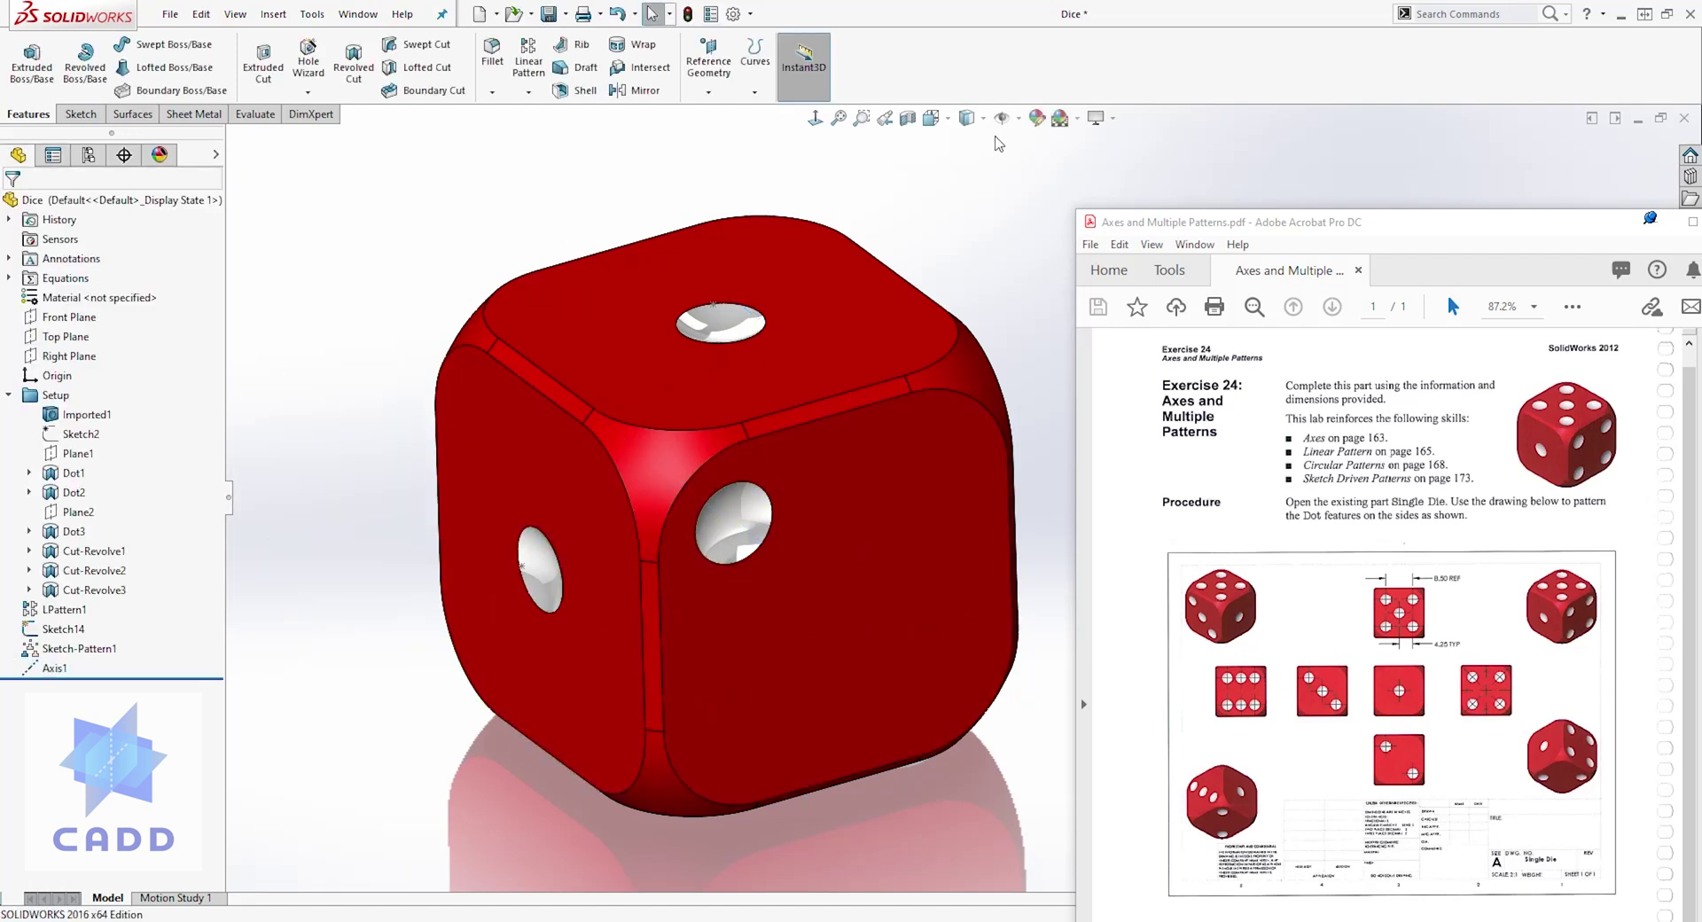
Step: Turn on the display of axes so the new axis can be picked in the model
click(1018, 118)
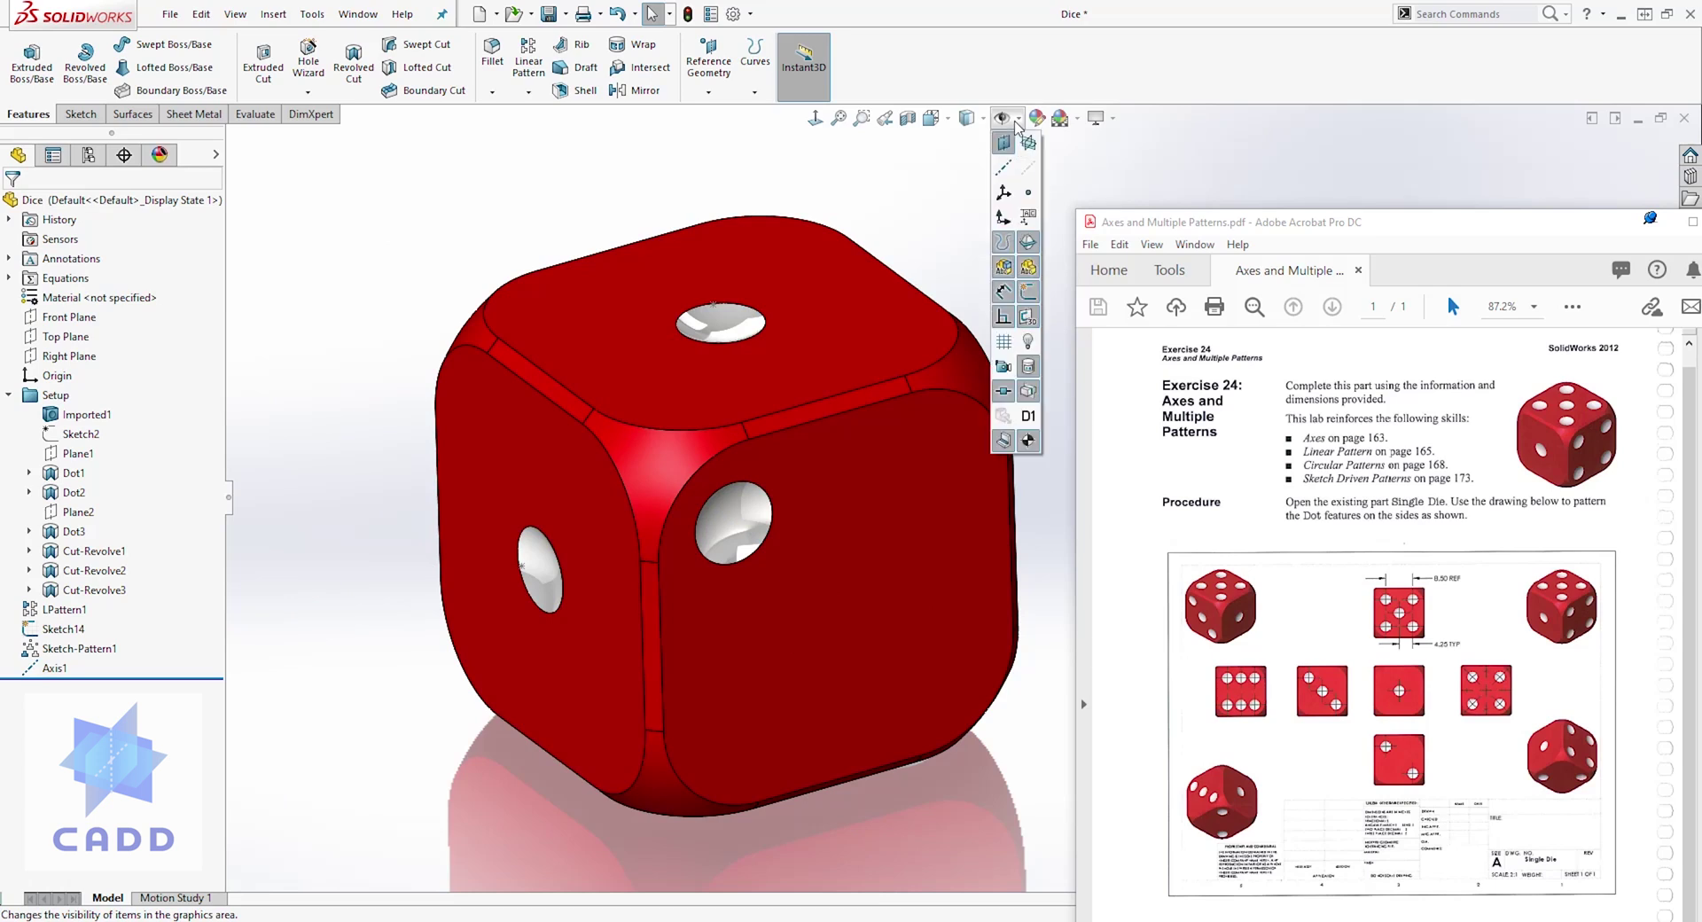
click(1002, 169)
middle_drag(800, 603, 470, 626)
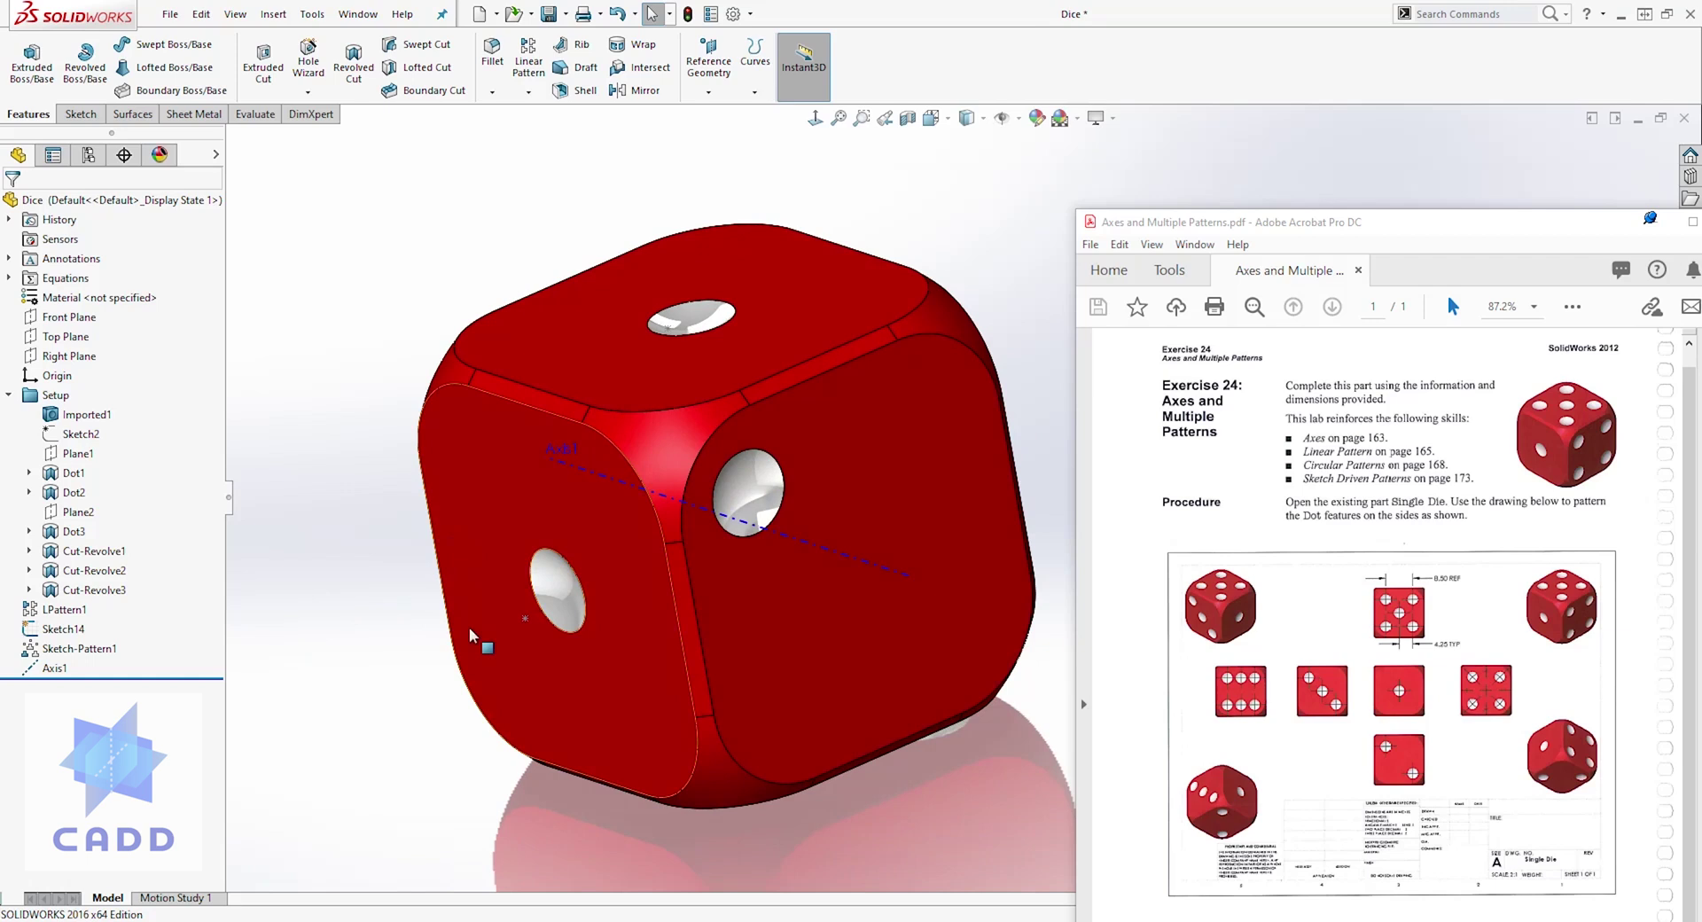
scroll(886, 577, up, 3)
scroll(1000, 468, down, 4)
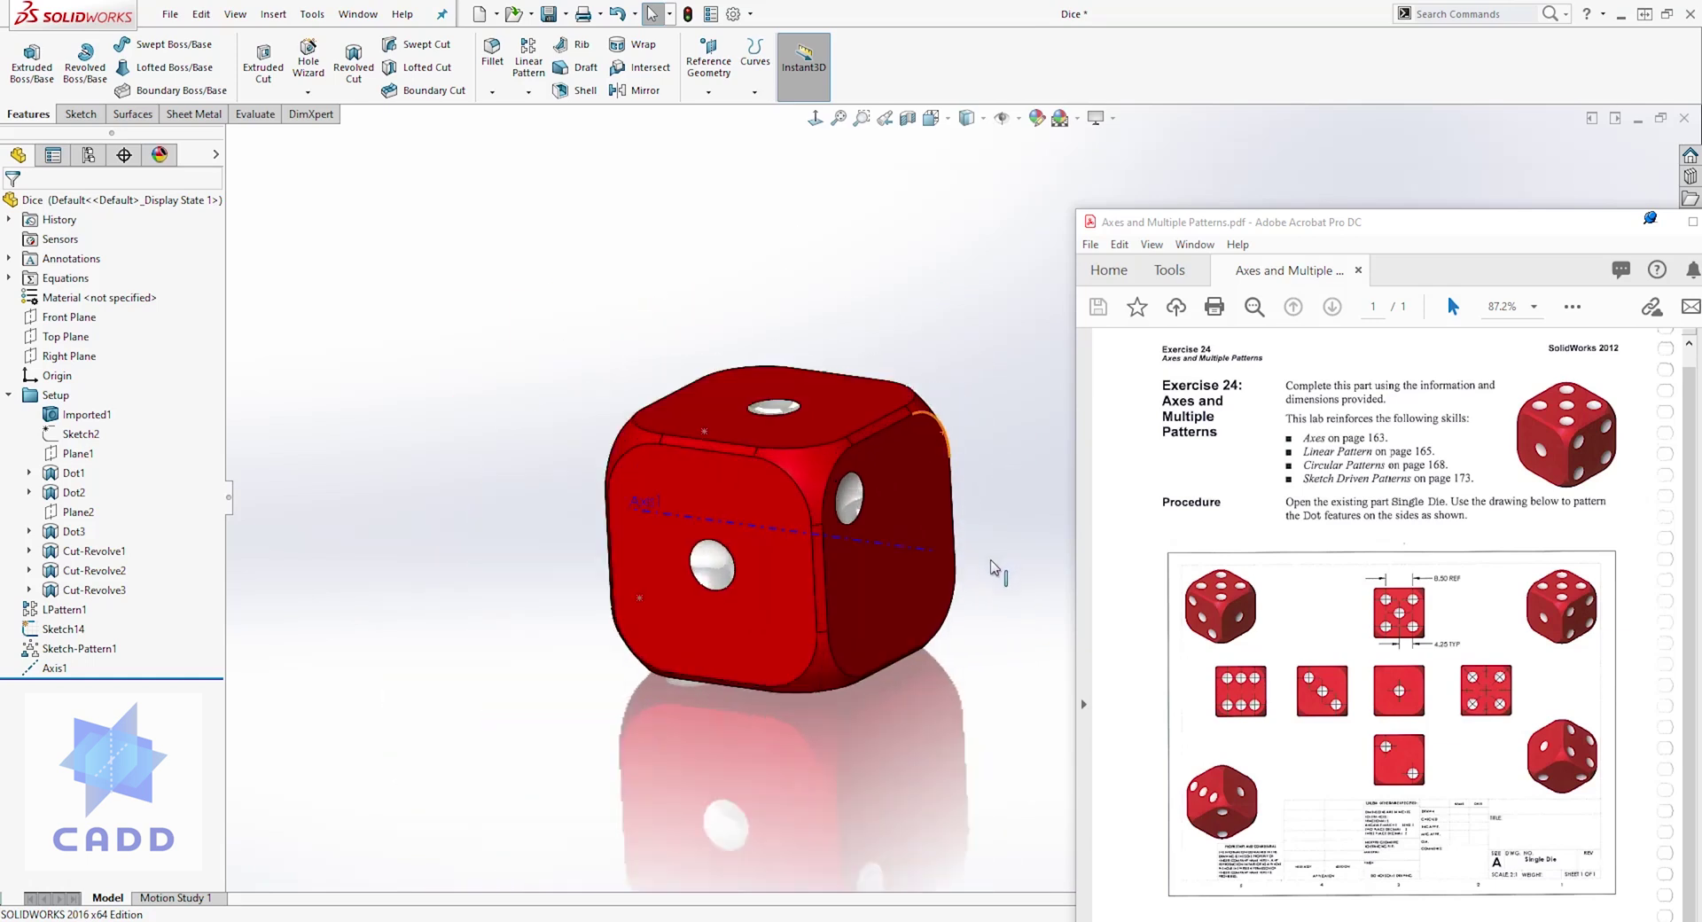
scroll(976, 532, down, 3)
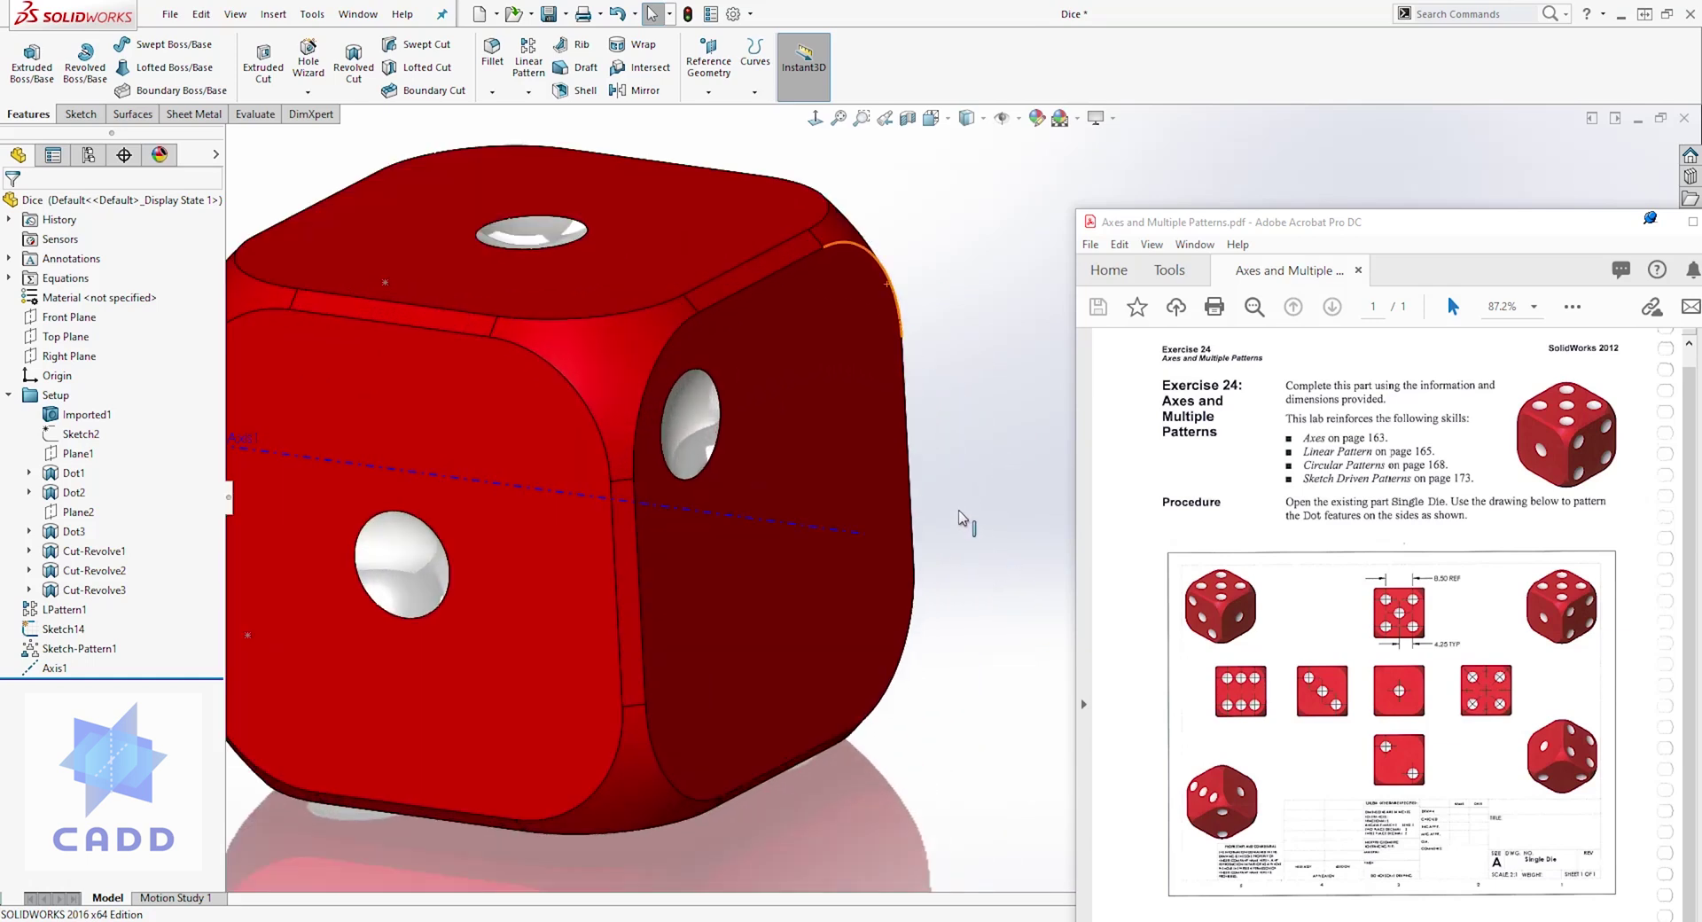
Step: Set up a circular pattern of the corner dot (Dot2) about Axis1
click(528, 92)
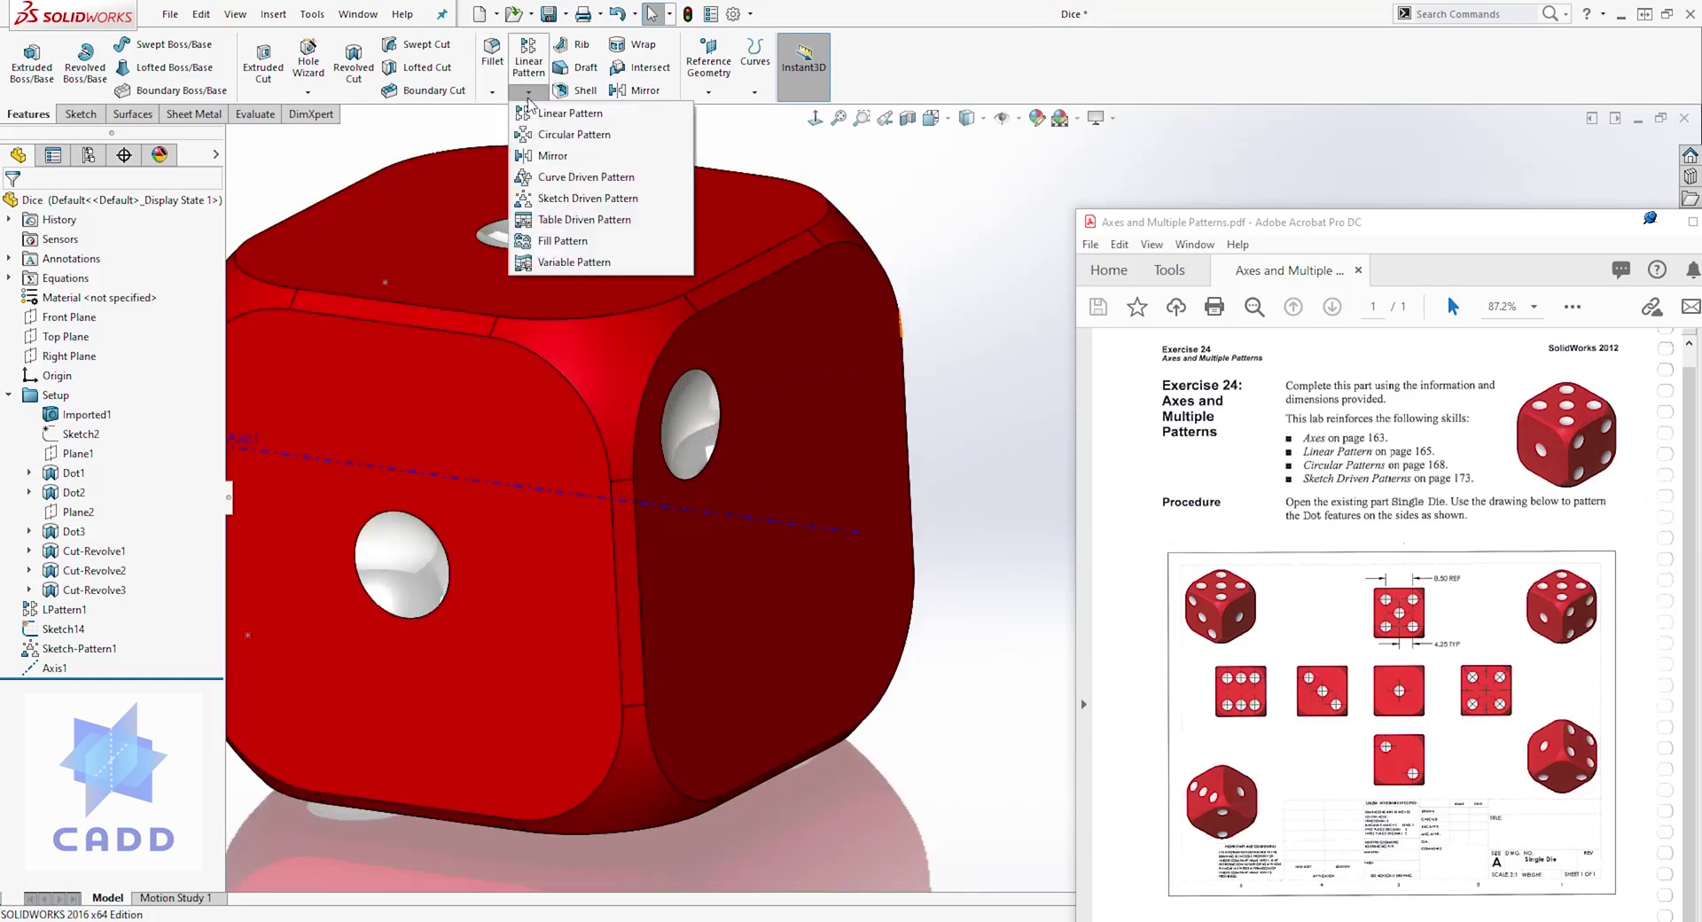
click(557, 135)
scroll(922, 403, up, 3)
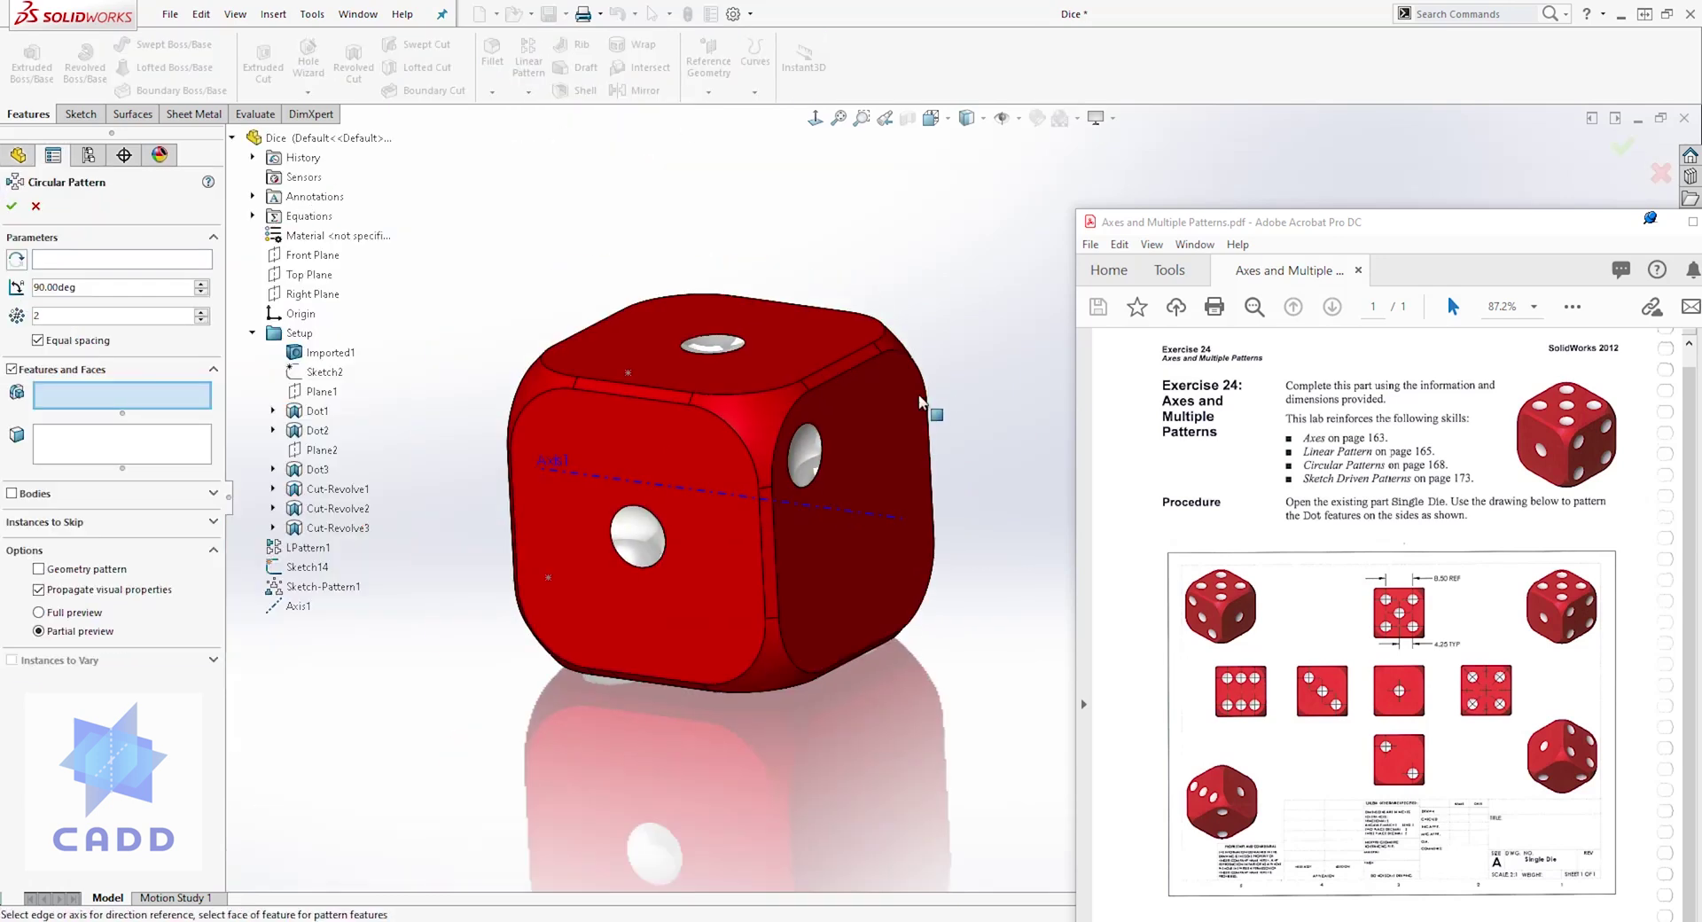
click(62, 266)
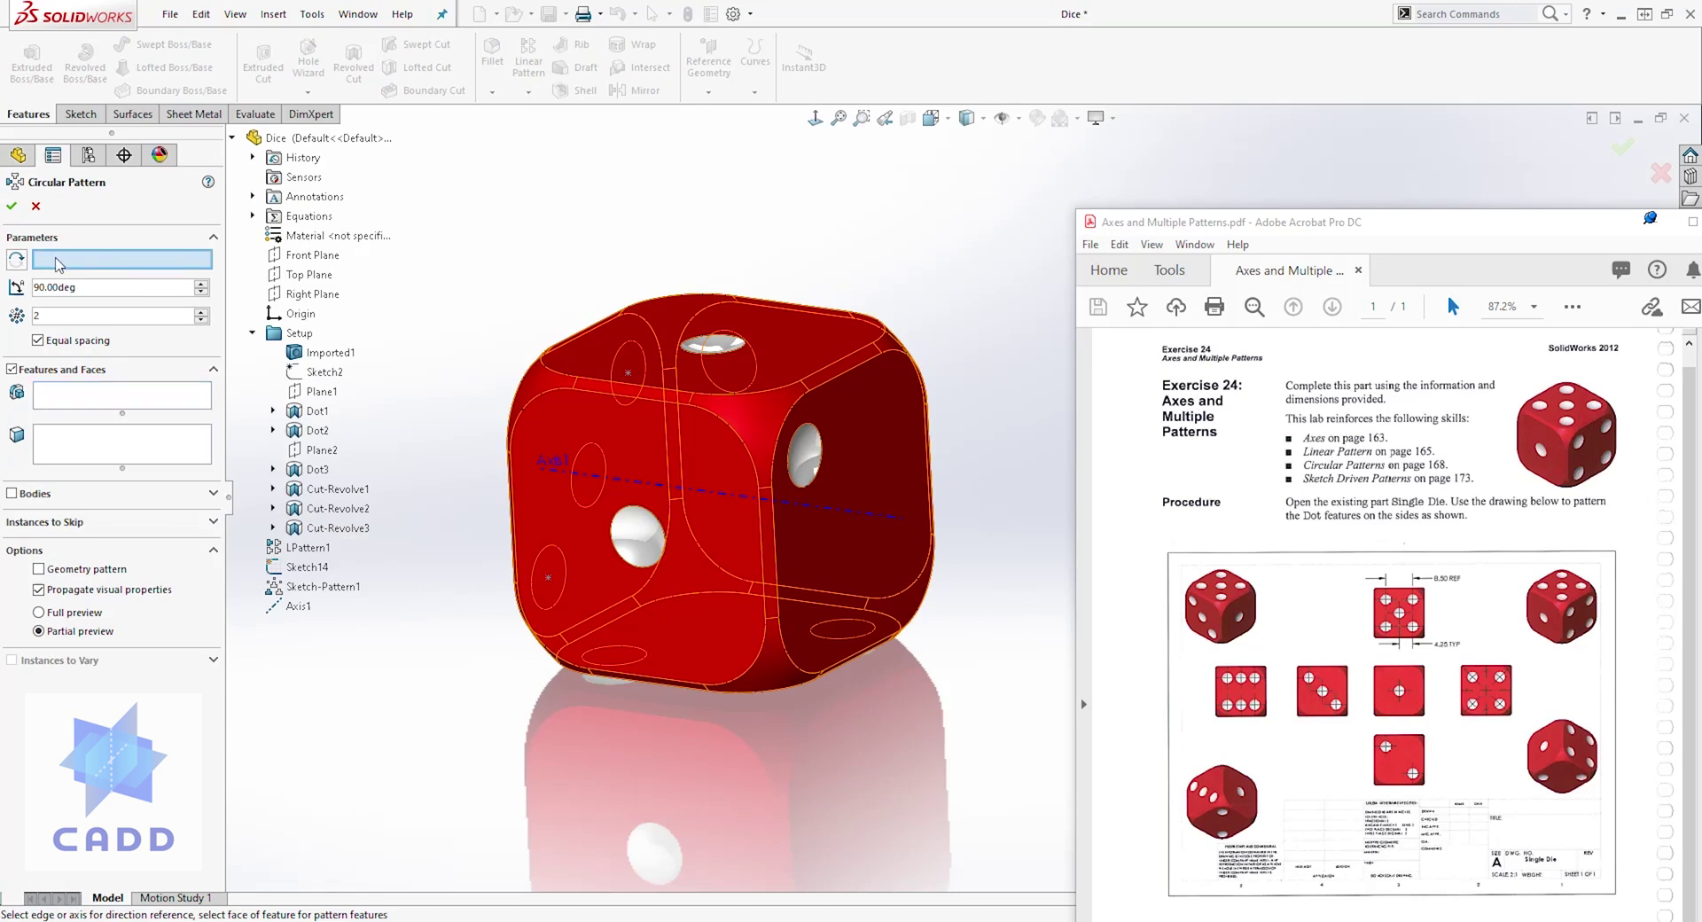
click(851, 513)
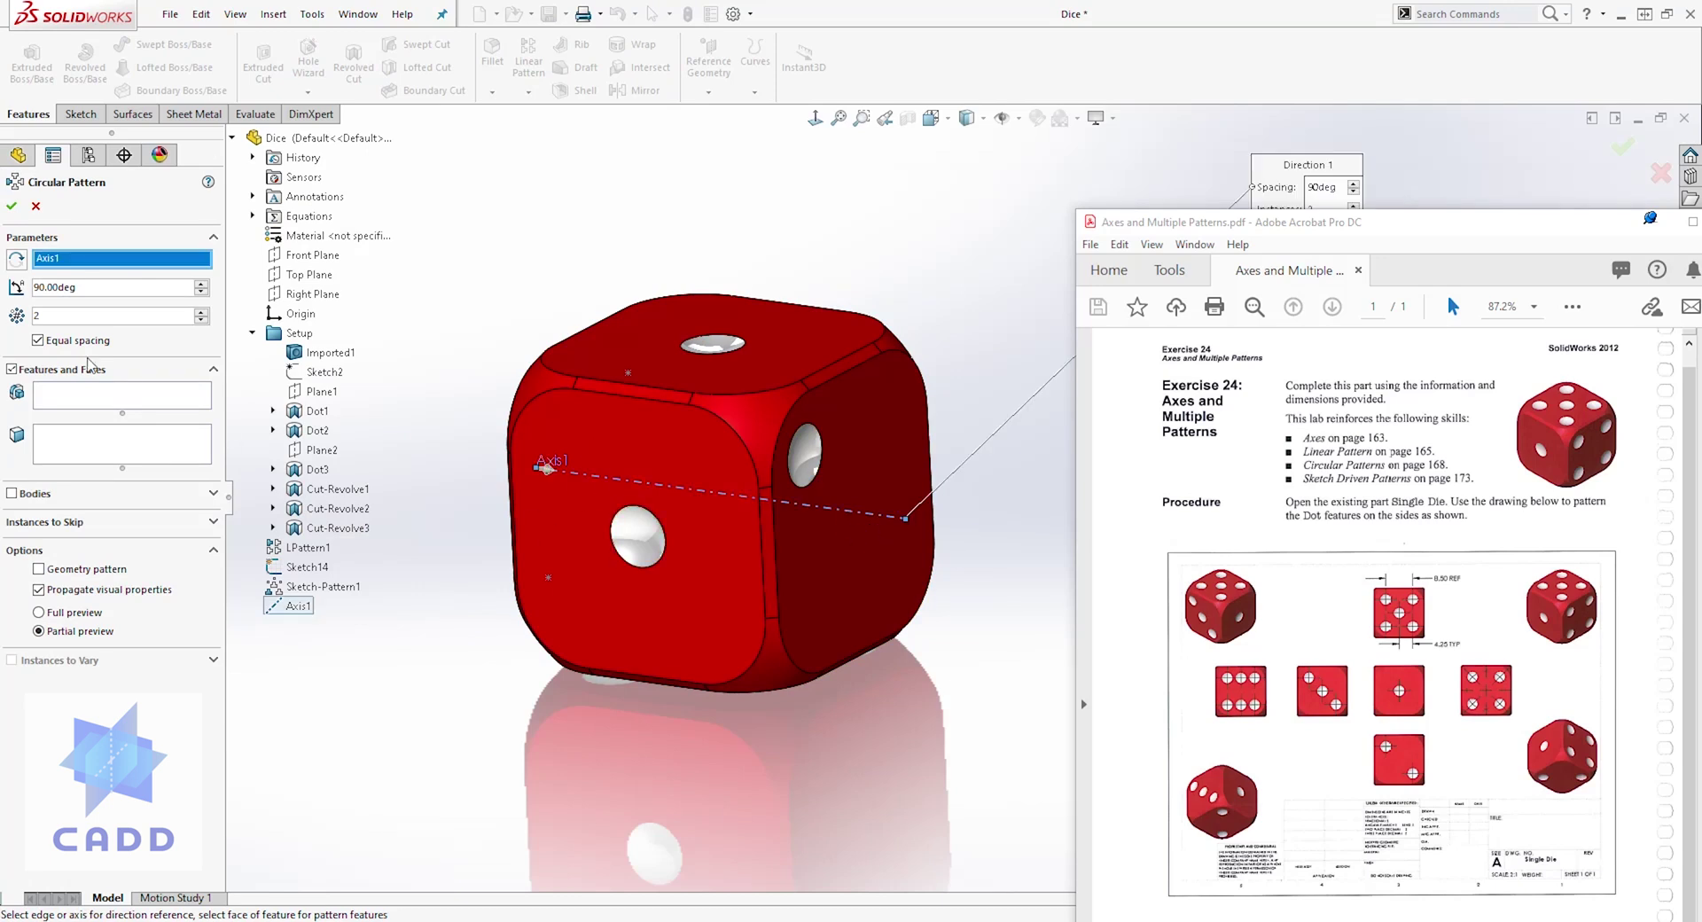
click(63, 399)
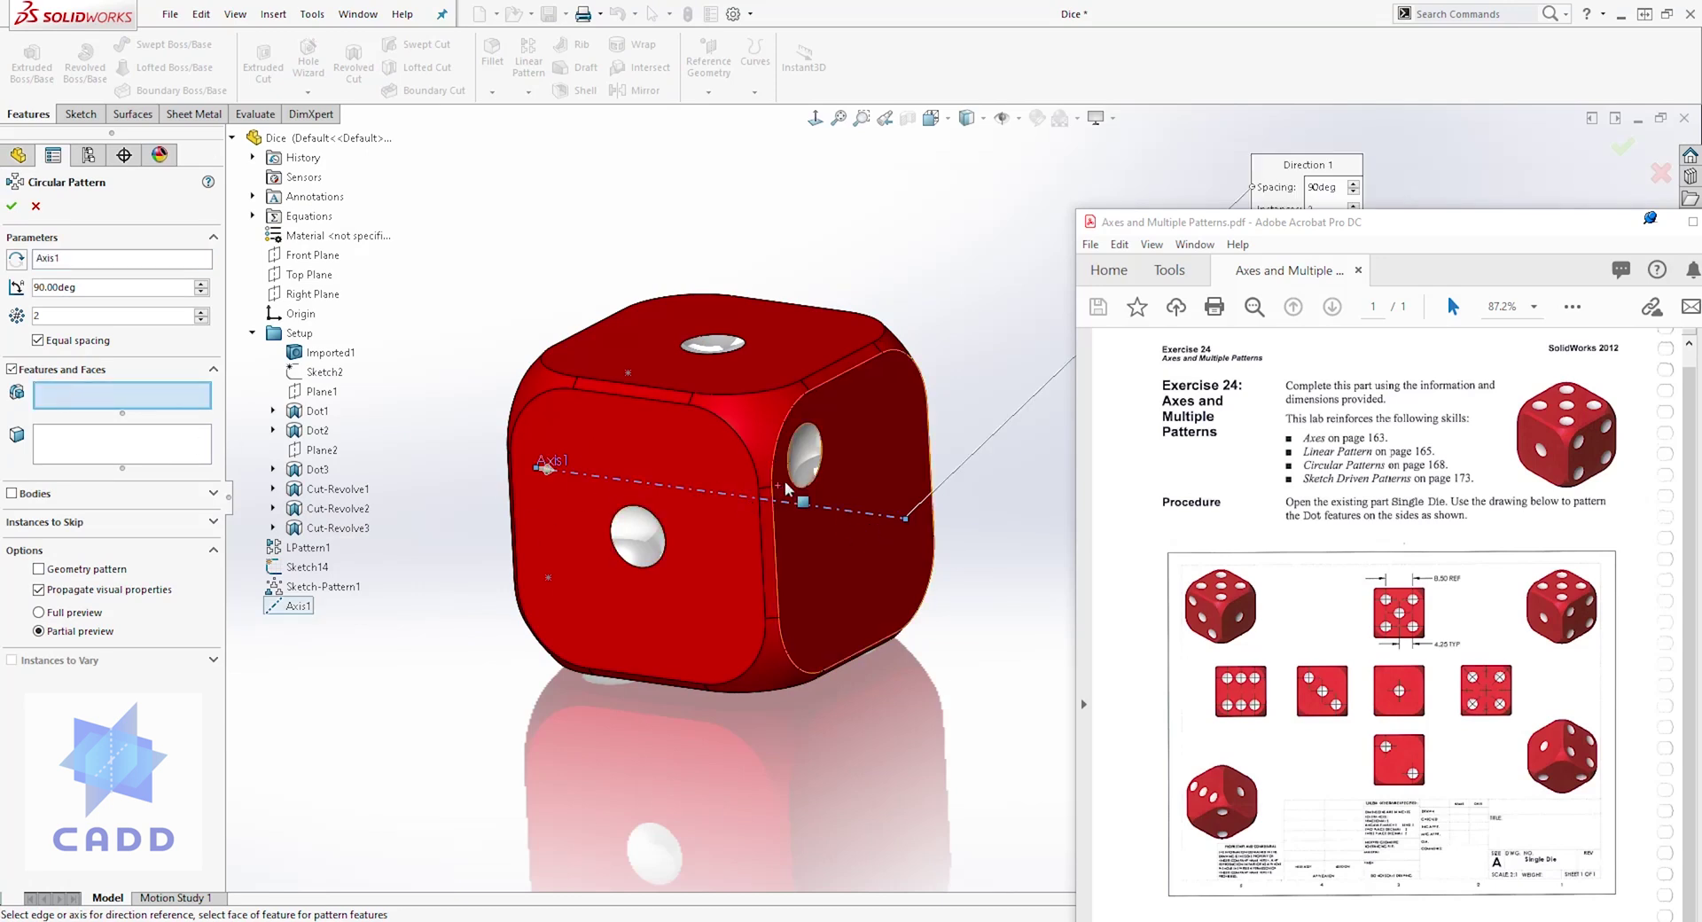
click(807, 465)
middle_drag(802, 461, 135, 355)
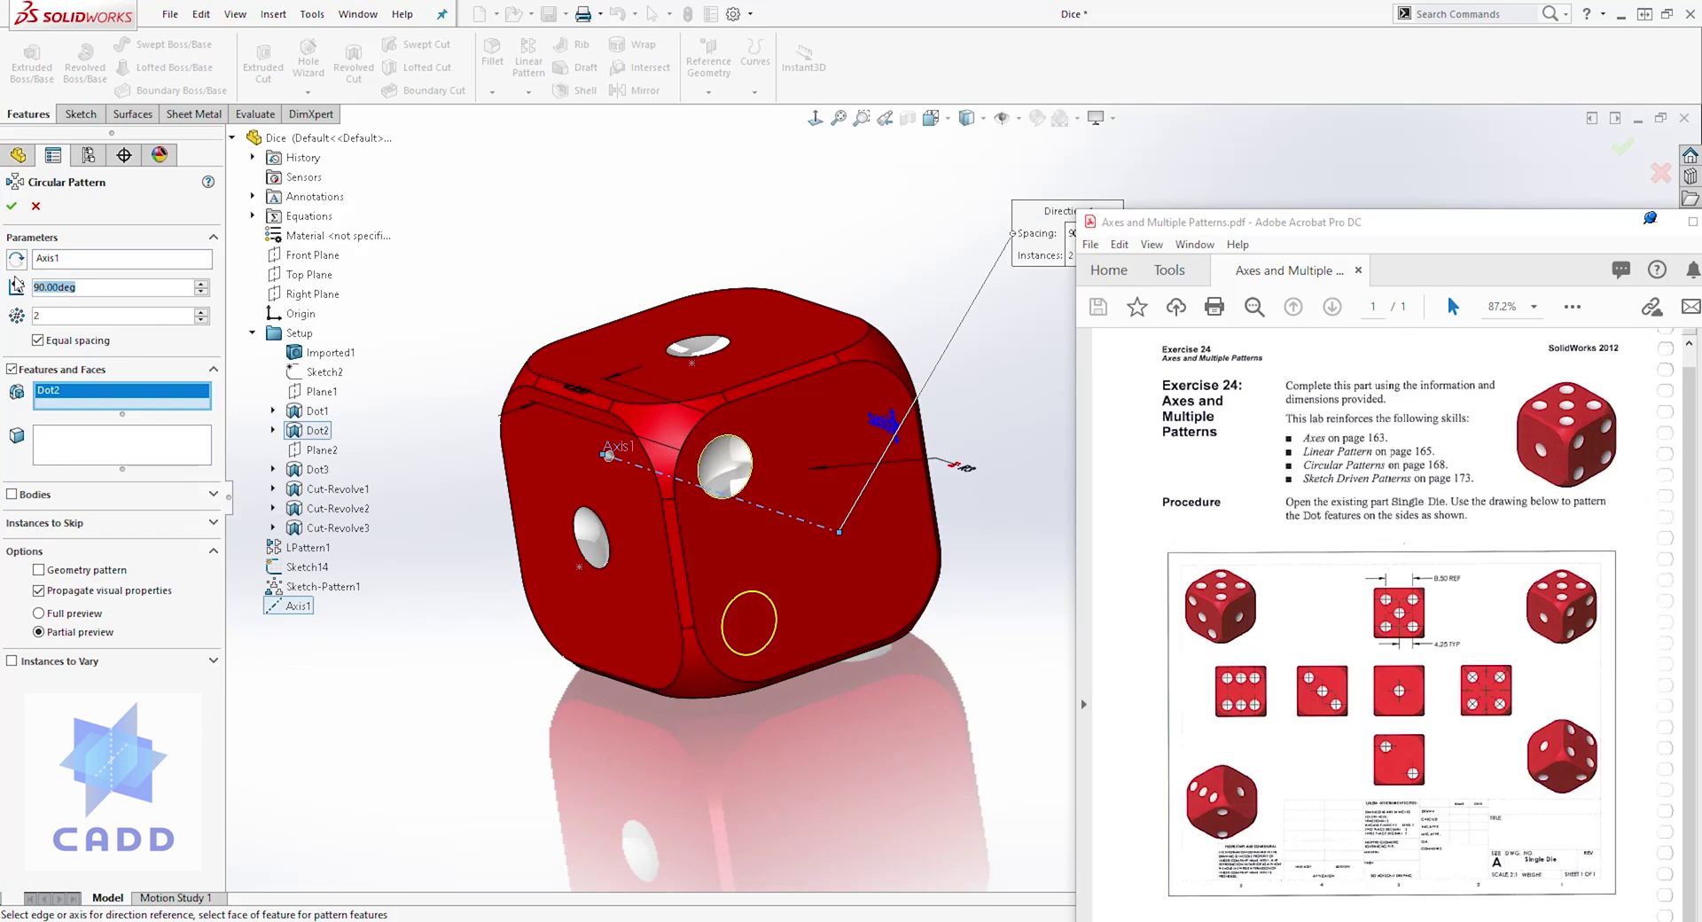
Step: Set the circular pattern to 4 equally spaced instances over 360 degrees and accept it
text(360)
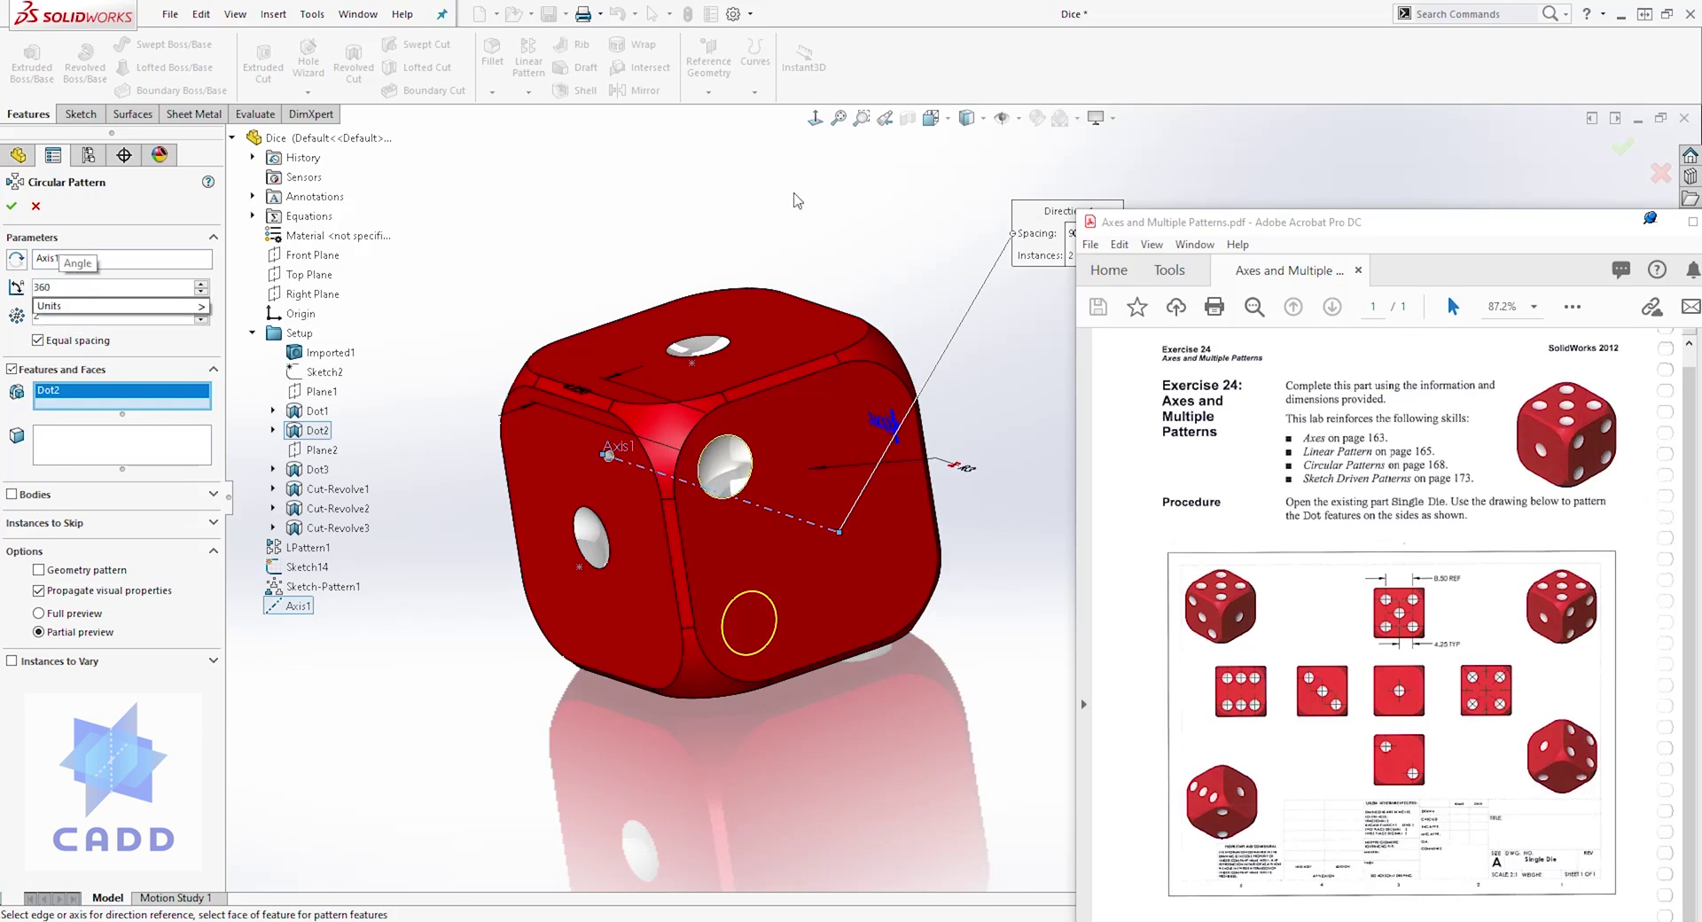
key(Return)
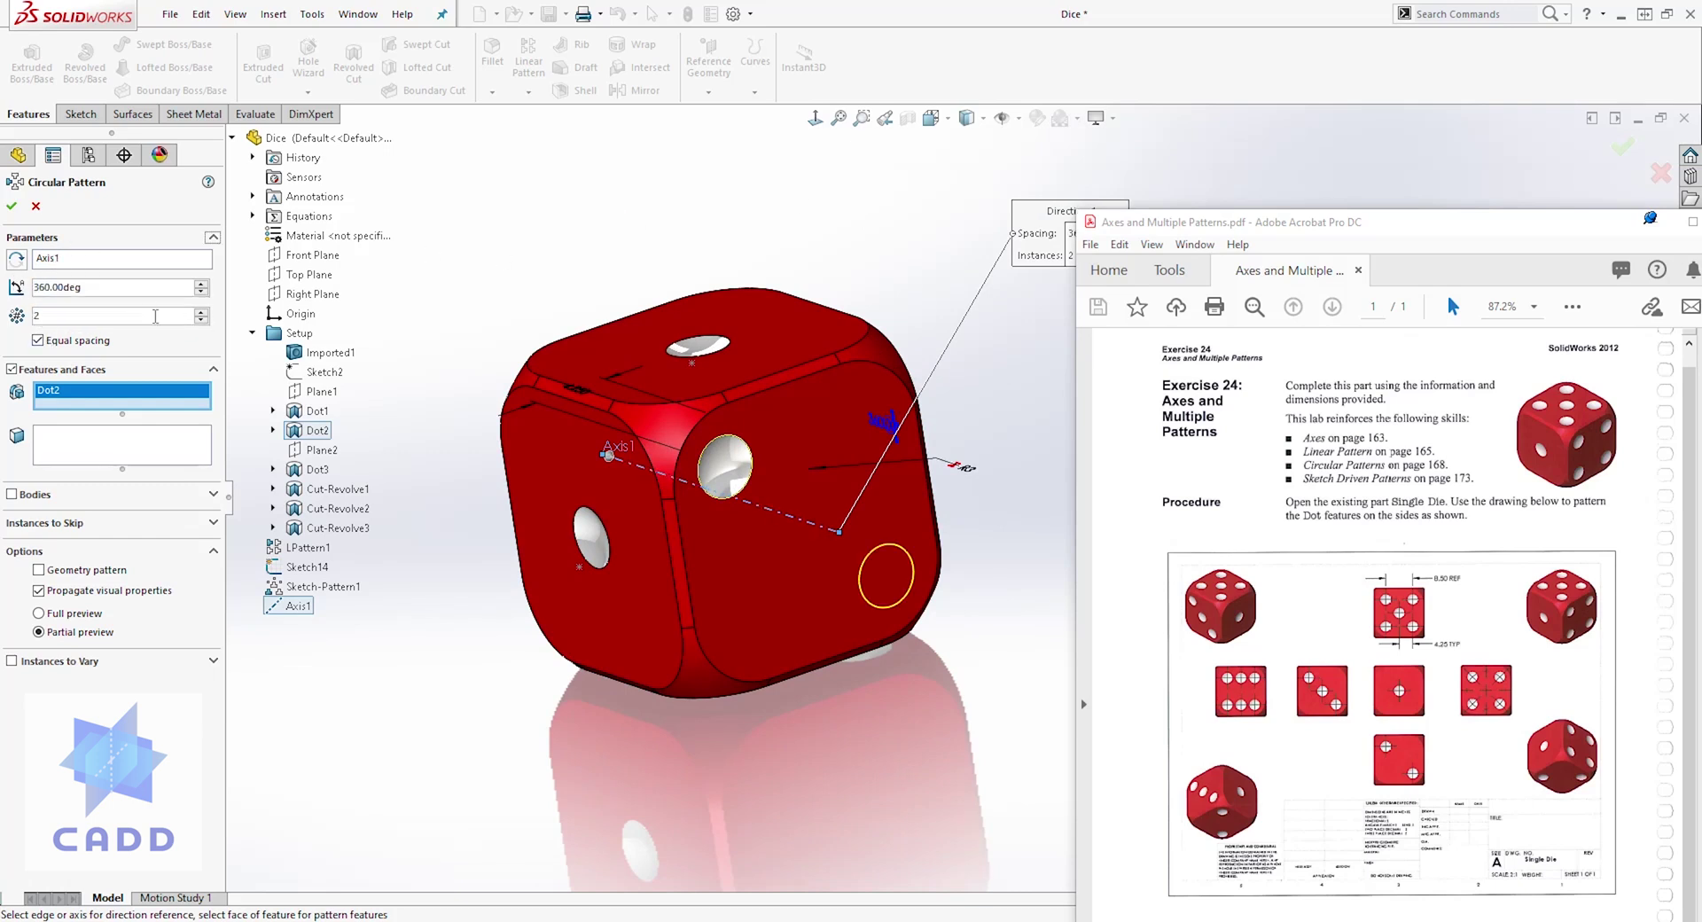
click(202, 312)
click(202, 312)
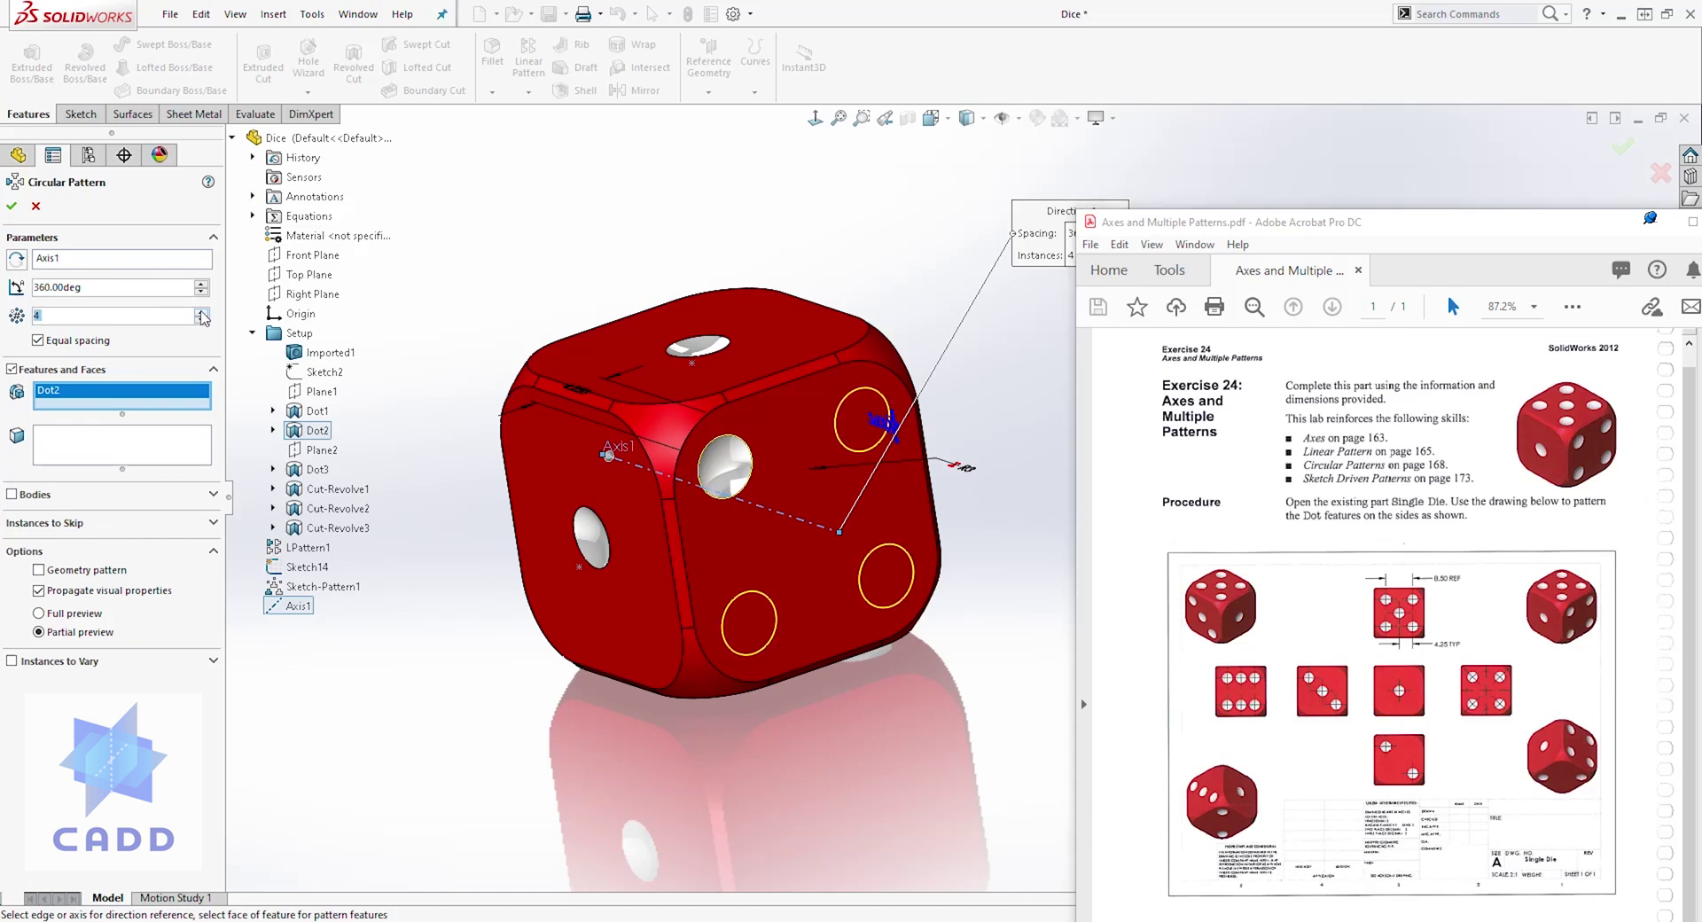
middle_drag(612, 816, 574, 809)
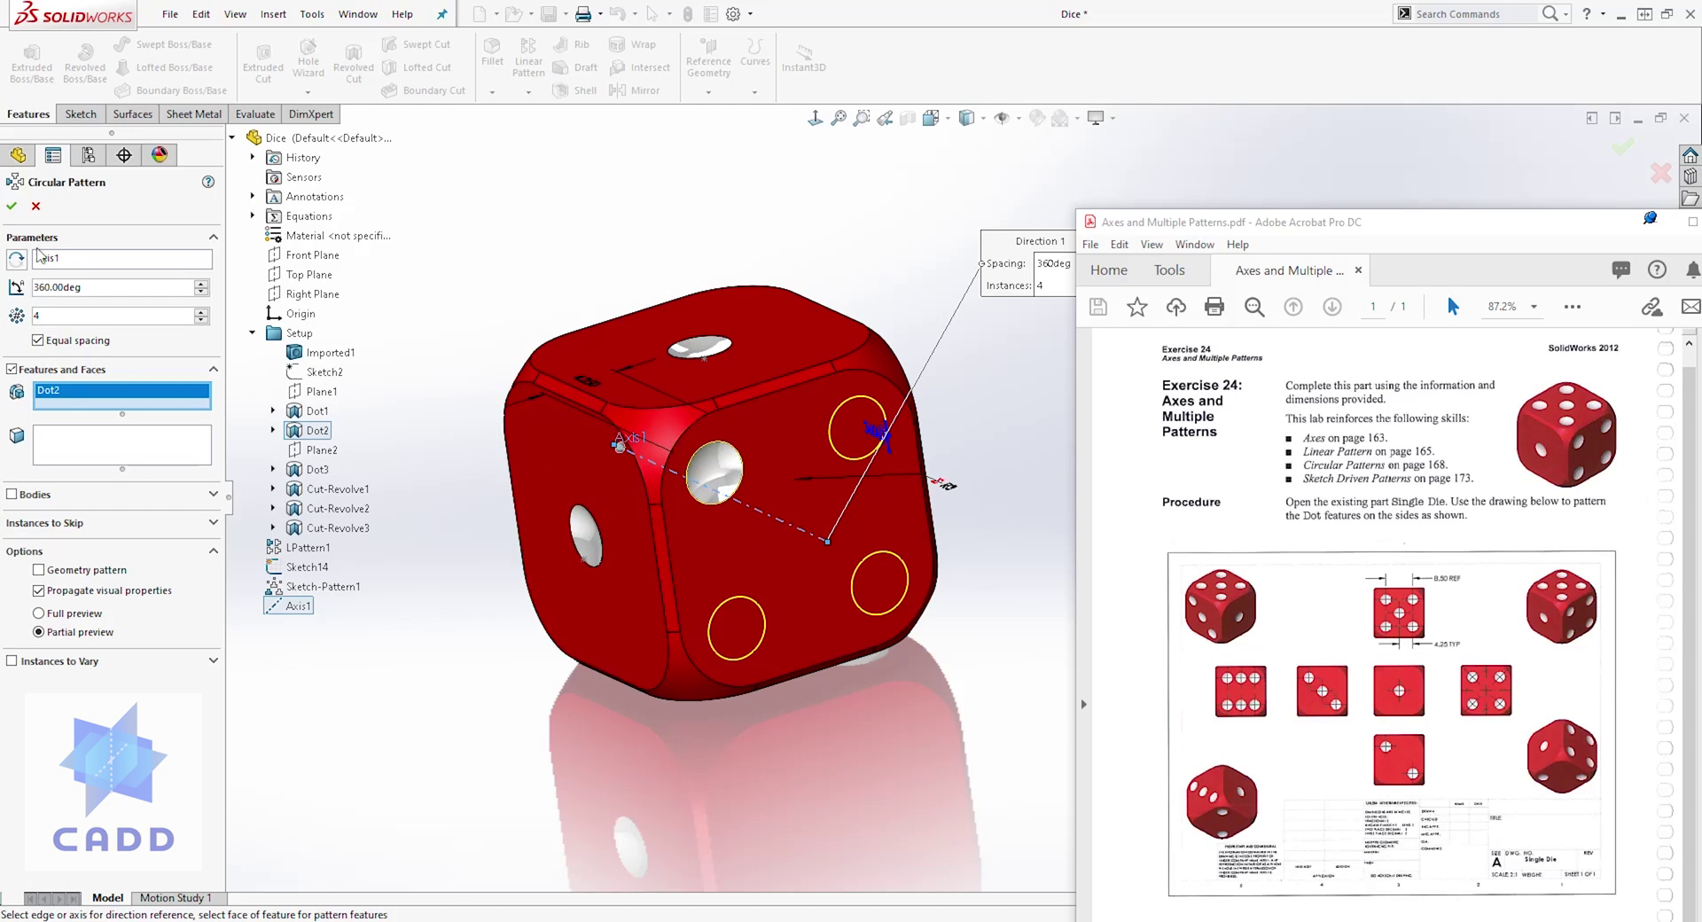
click(13, 207)
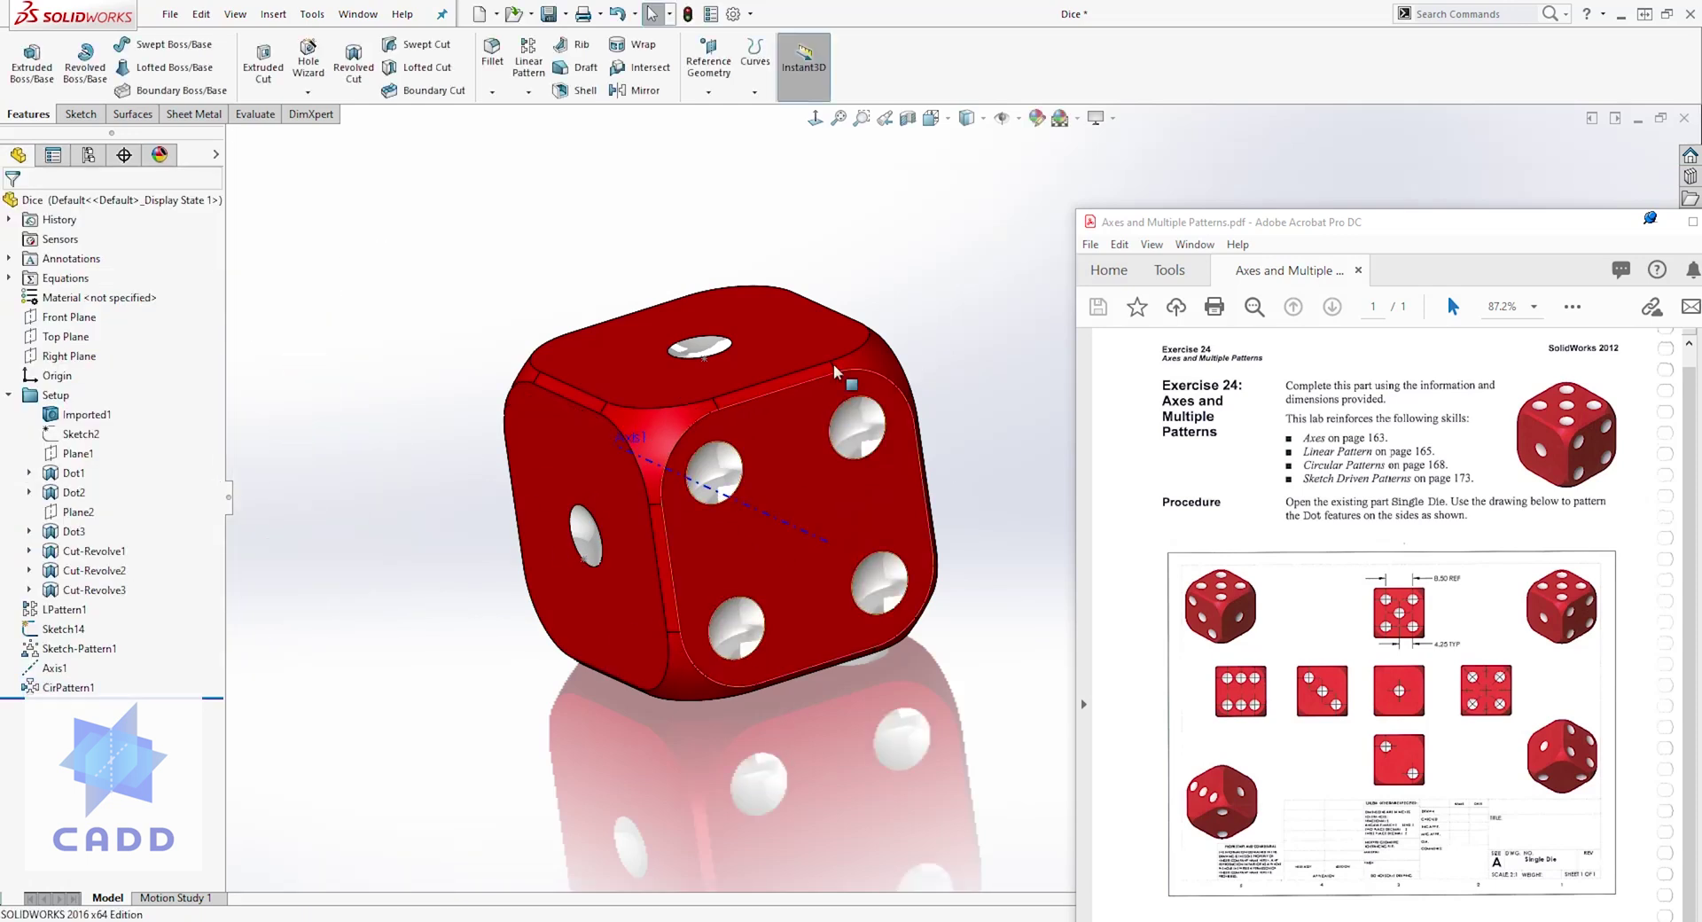
Step: Turn off the display of axes and turn the die toward its three-dot face
click(1002, 117)
click(1005, 169)
middle_drag(457, 378, 996, 375)
scroll(905, 493, down, 5)
mouse_move(867, 351)
middle_down()
mouse_move(843, 327)
mouse_move(934, 486)
middle_up()
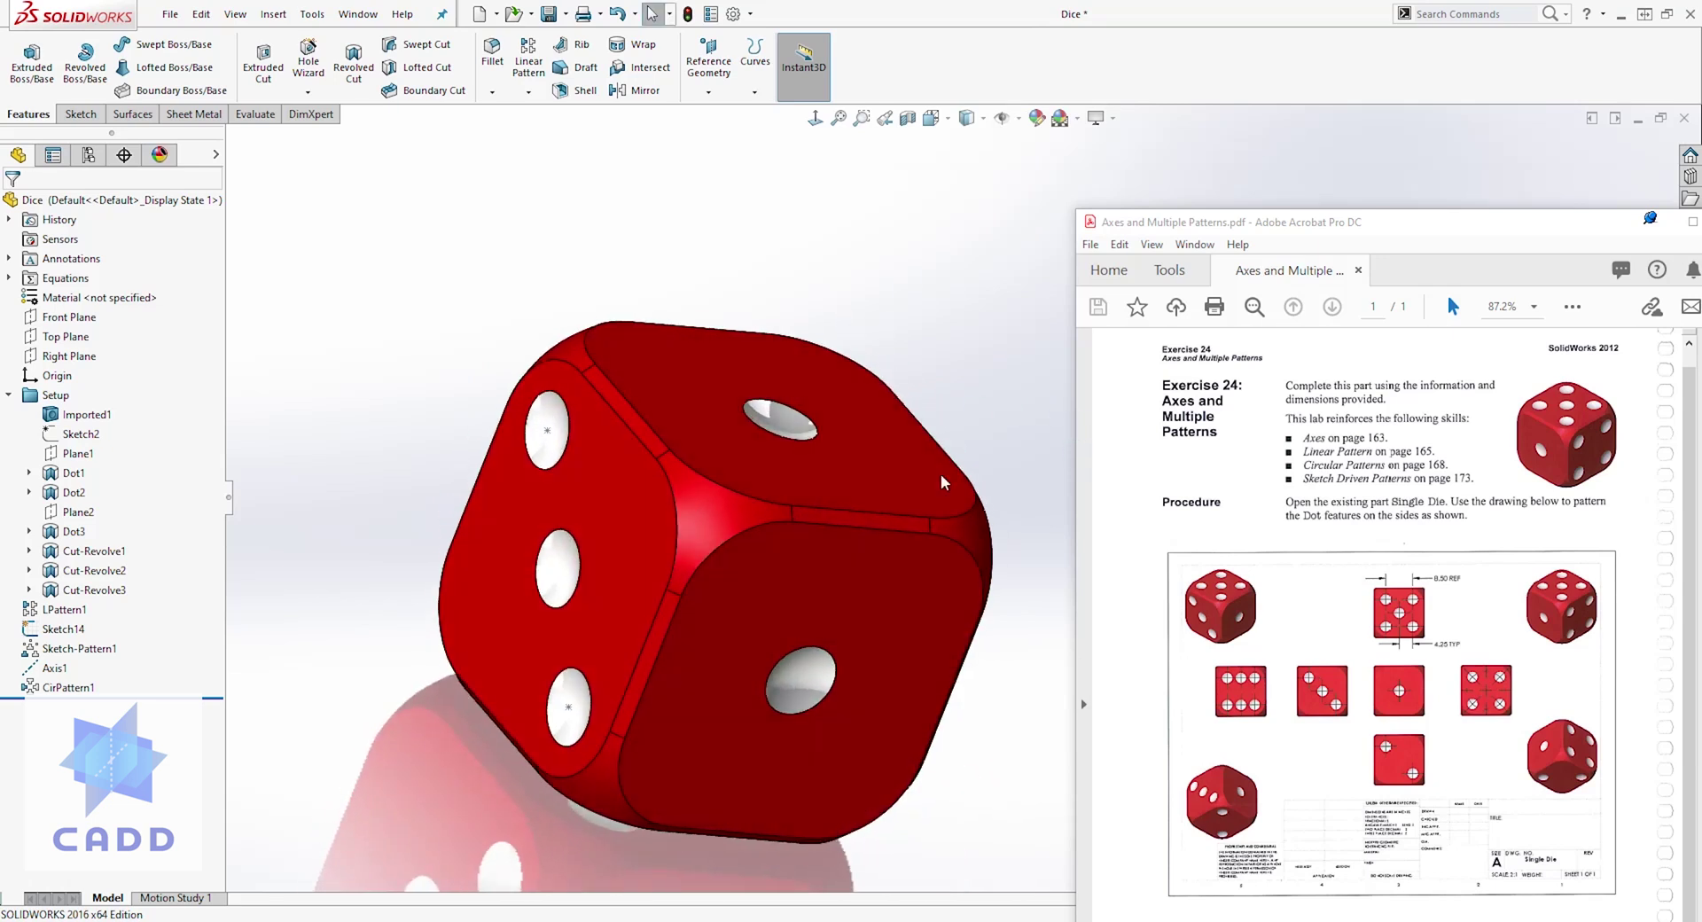
Step: Hide the two-point pattern sketch (Sketch14) and collapse the Setup folder
right_click(62, 630)
key(Escape)
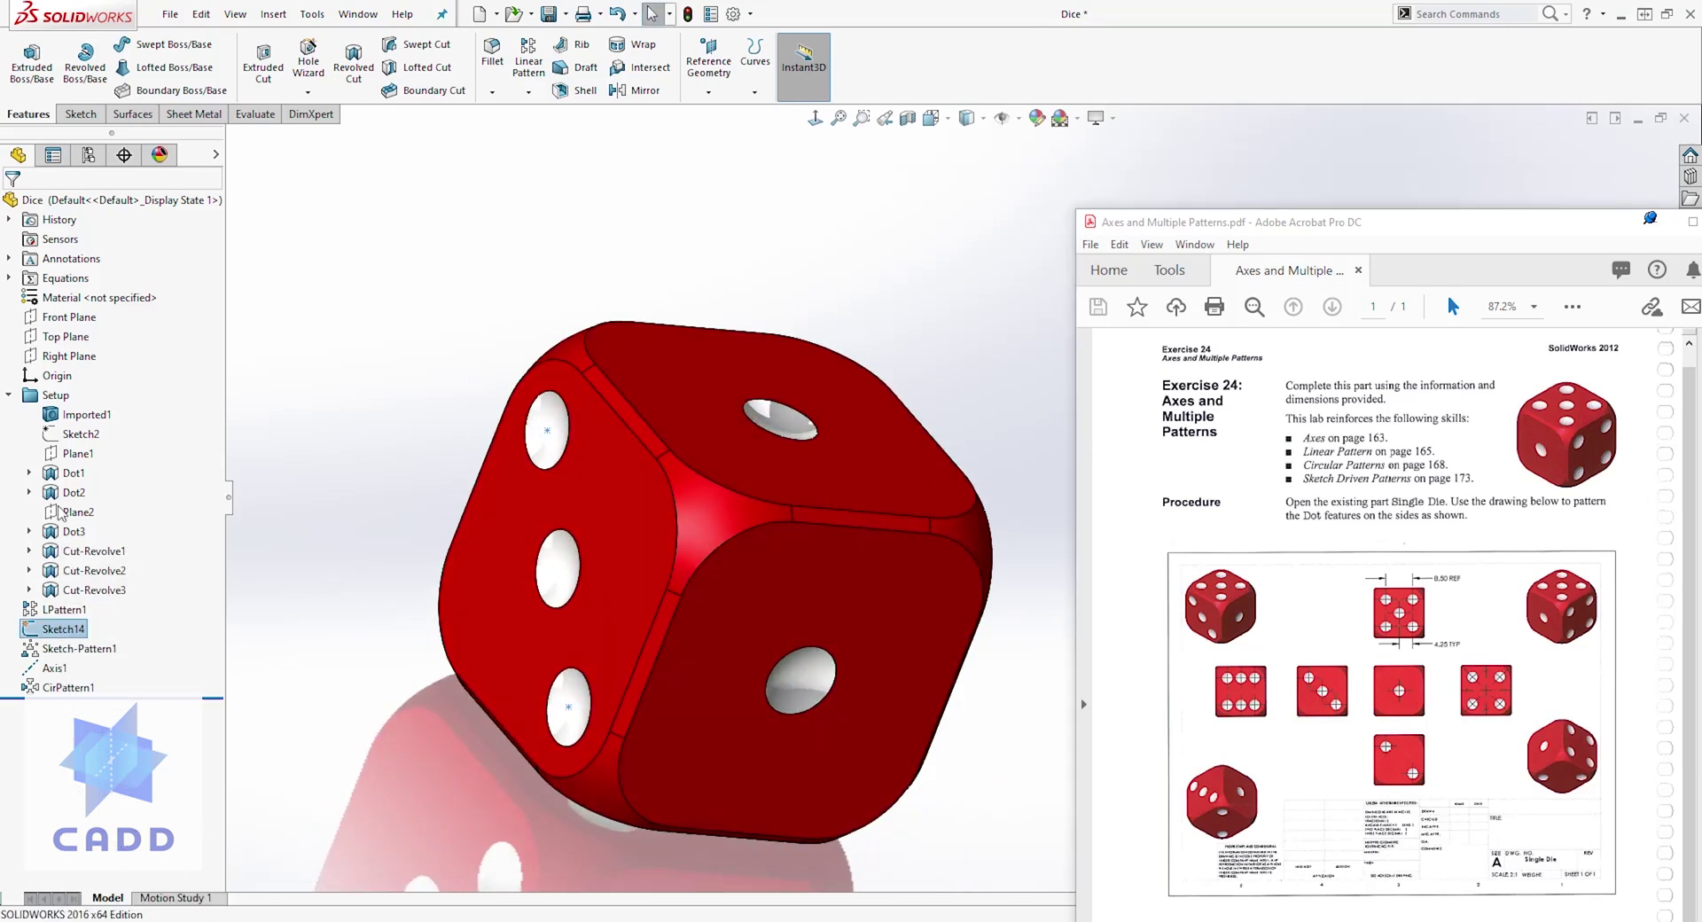
click(9, 394)
click(80, 200)
Step: Examine the remaining single-dot faces, viewing the die squarely from the front and from the top
scroll(942, 507, up, 3)
scroll(942, 507, down, 4)
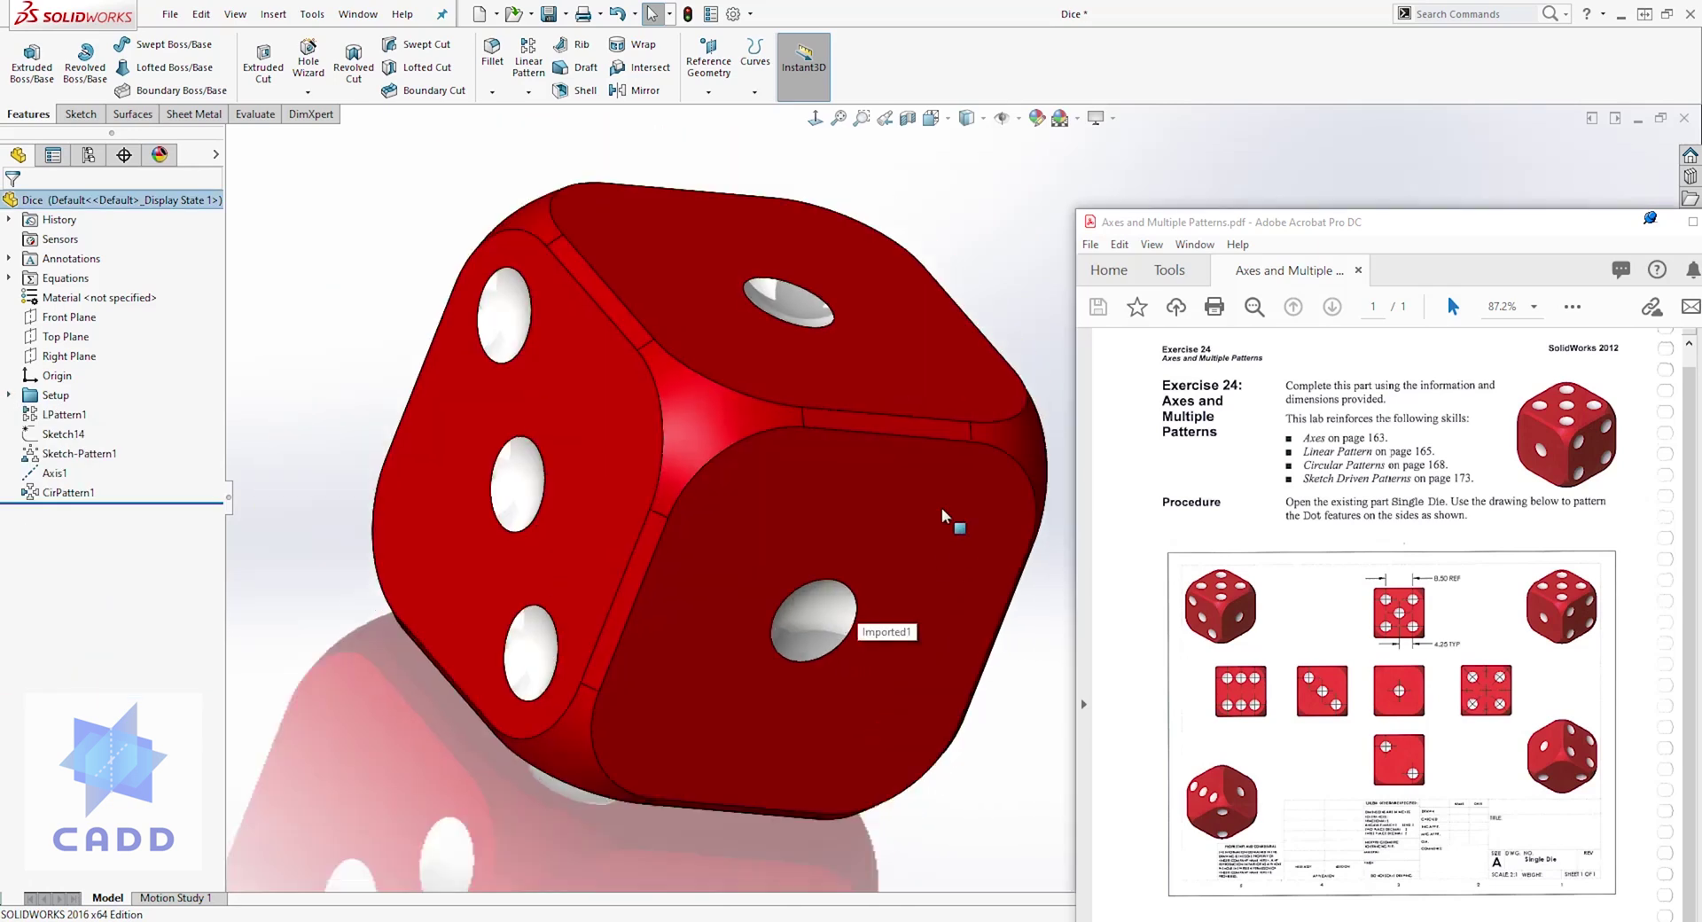
scroll(941, 508, up, 4)
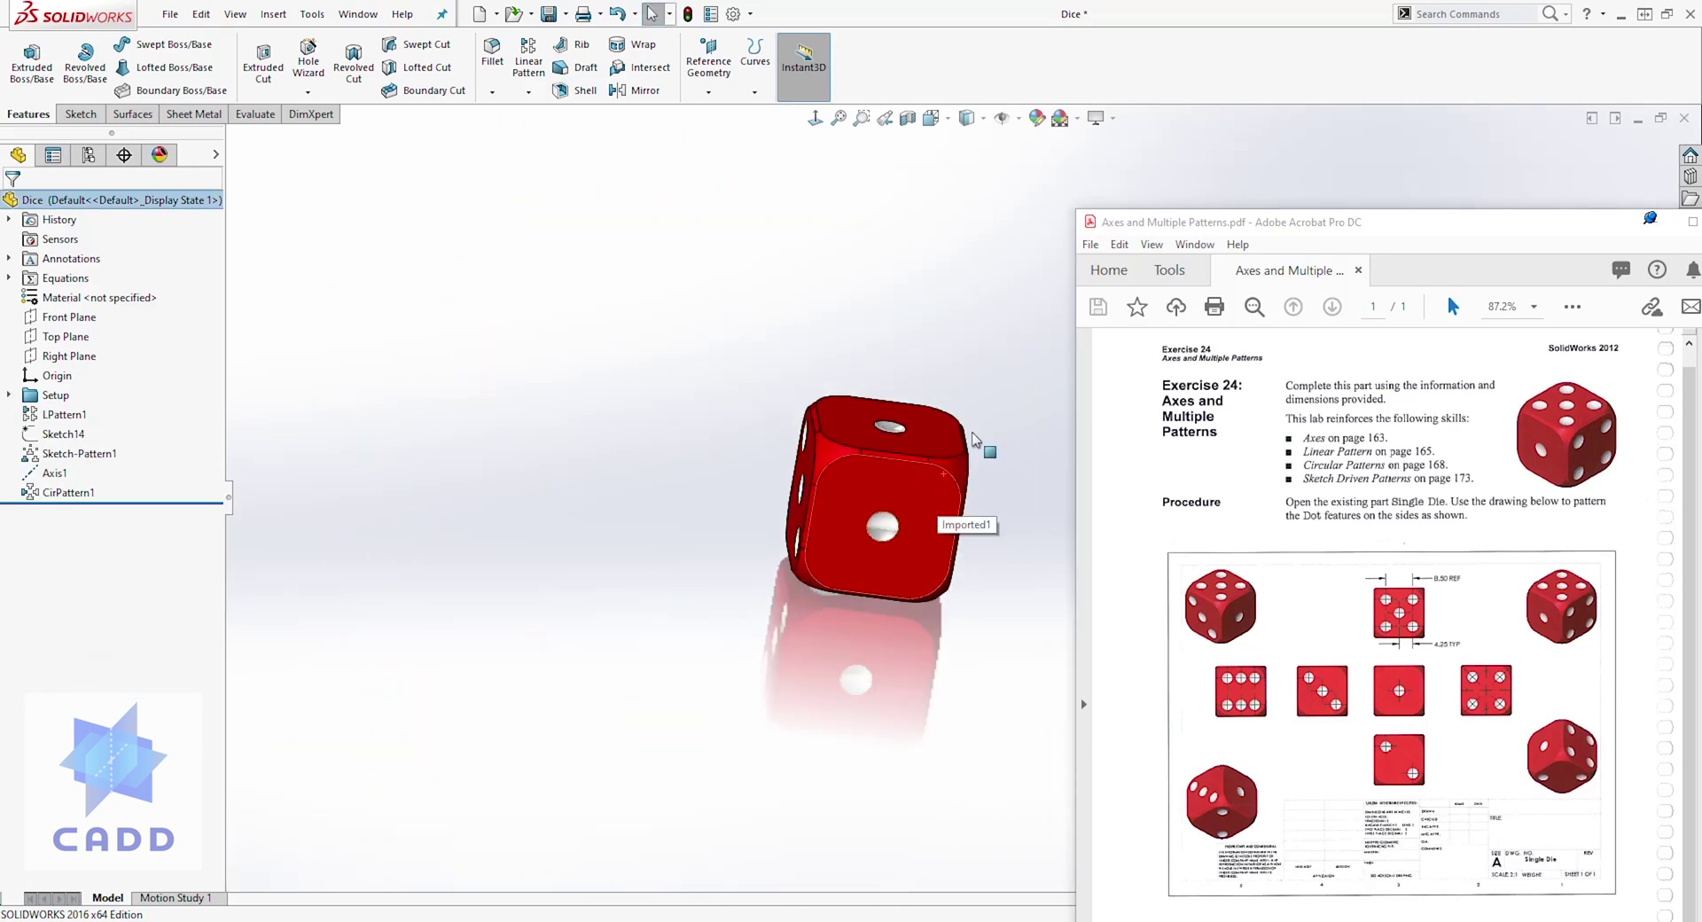
scroll(975, 439, up, 2)
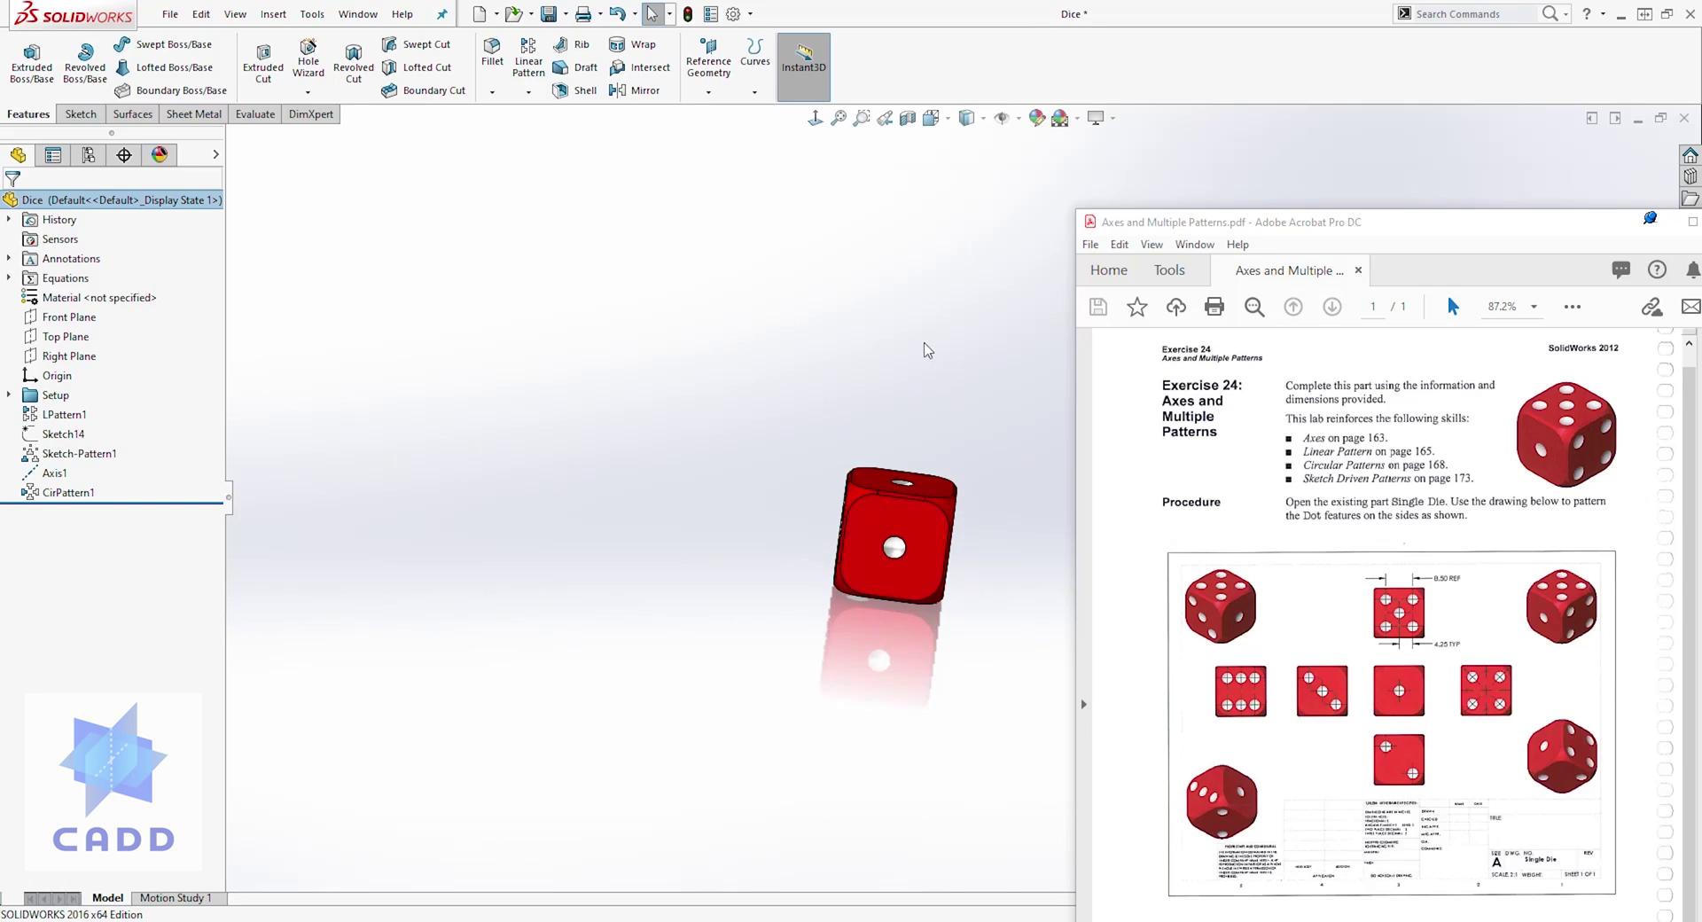
scroll(908, 505, down, 4)
click(921, 526)
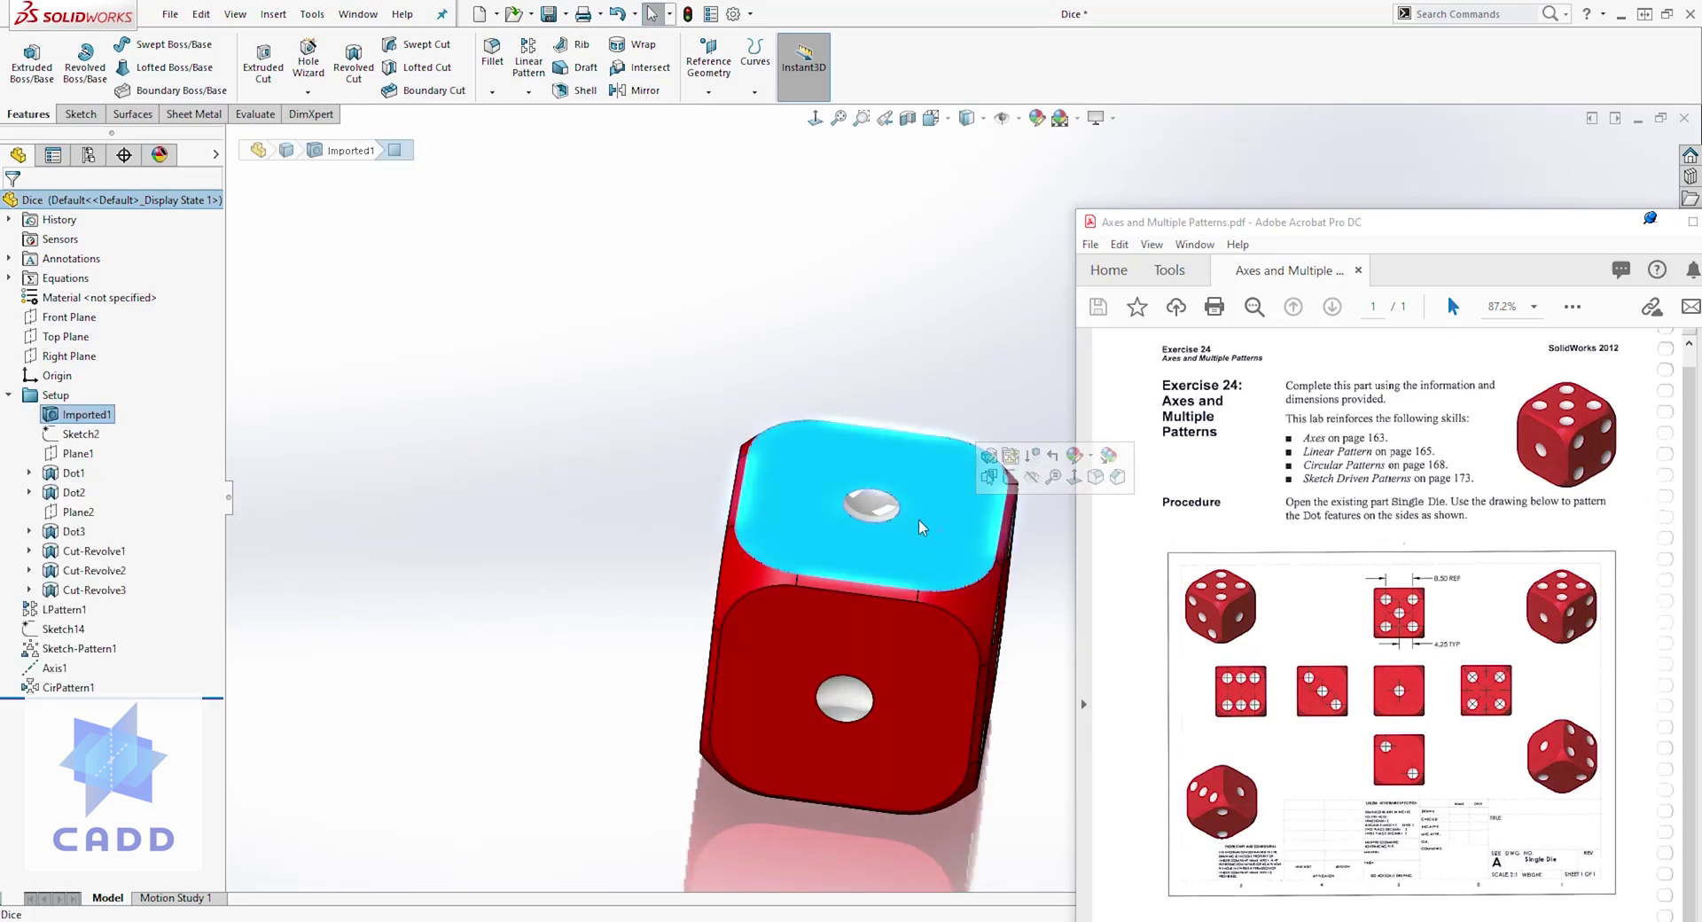
click(912, 178)
click(931, 118)
click(956, 204)
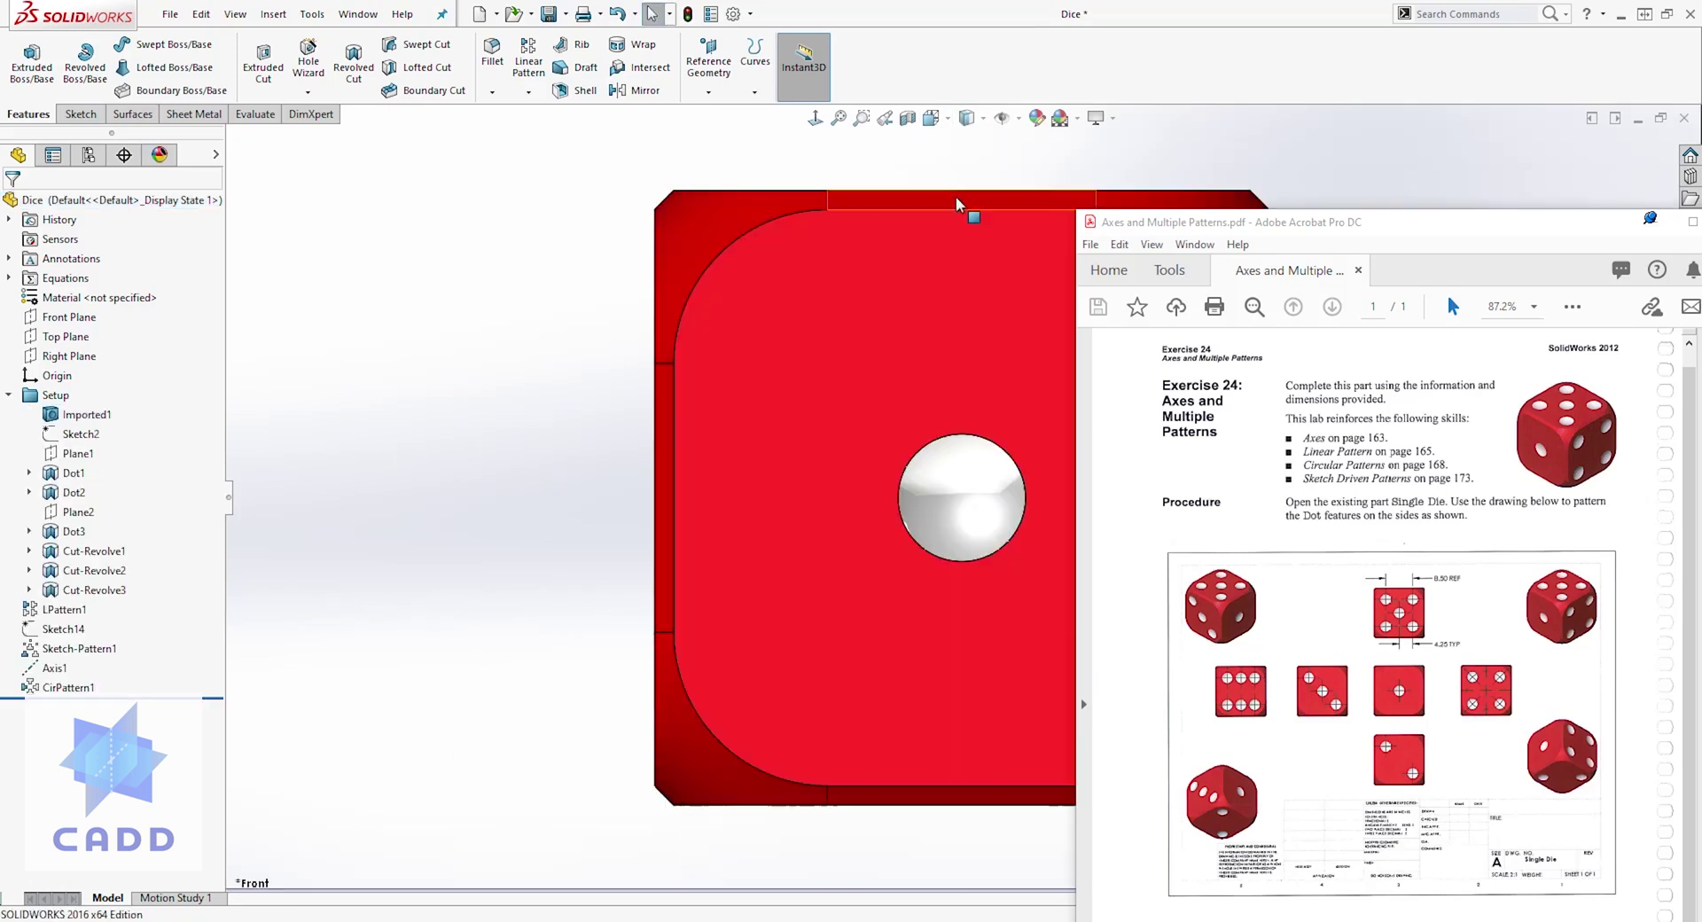
ctrl+middle_drag(506, 581, 256, 589)
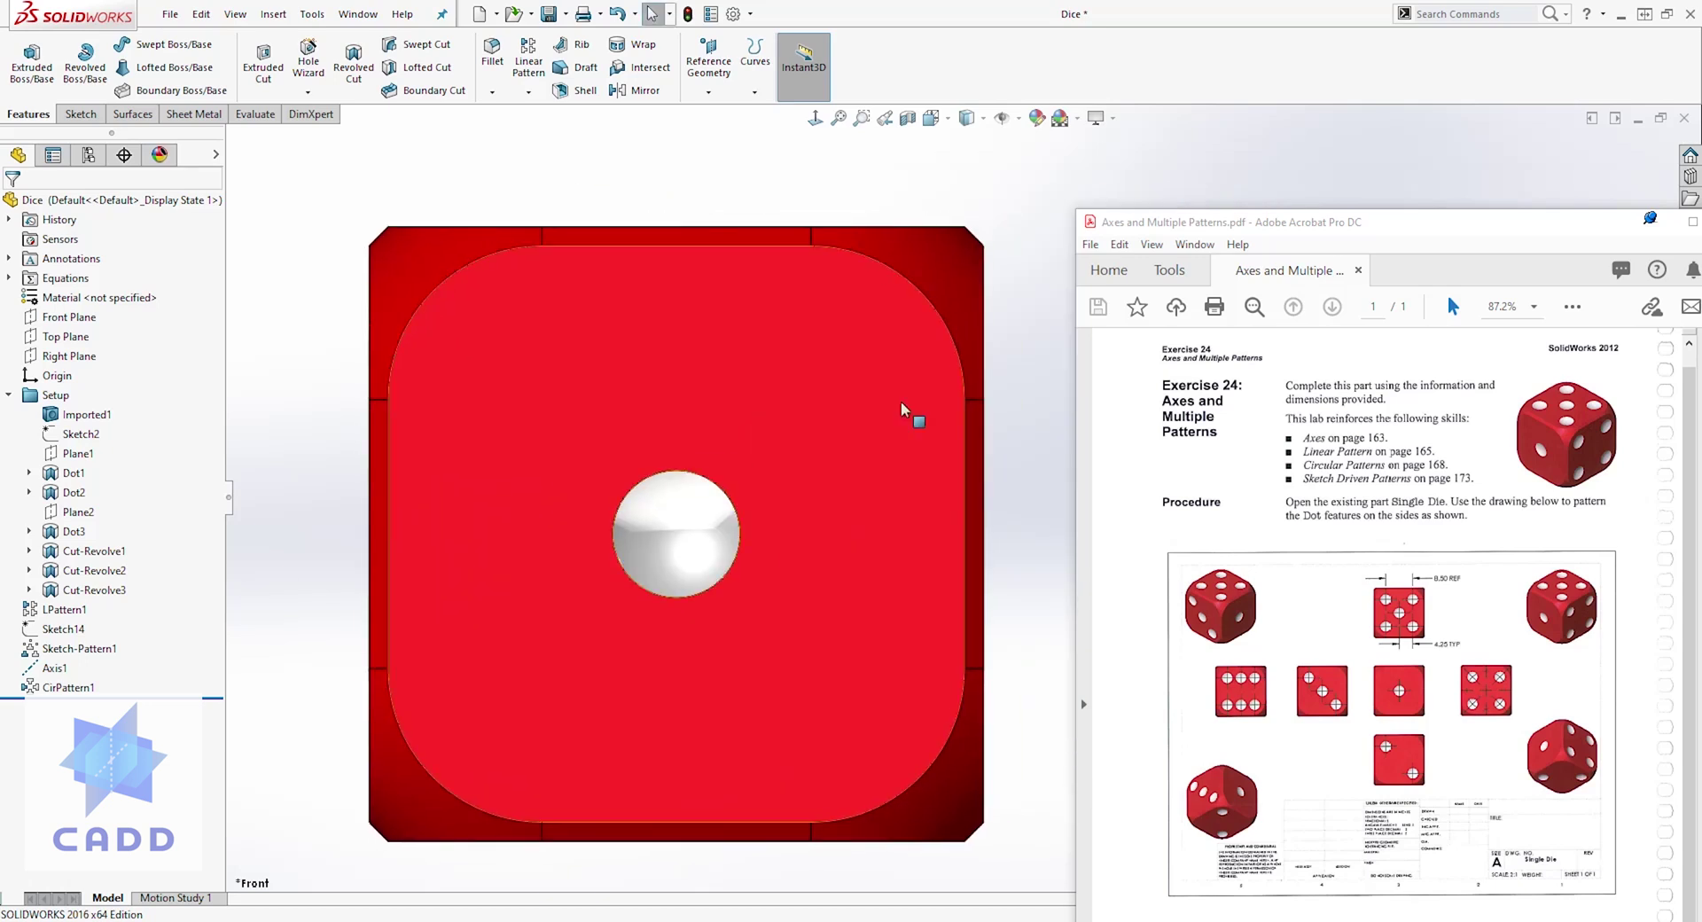
click(931, 118)
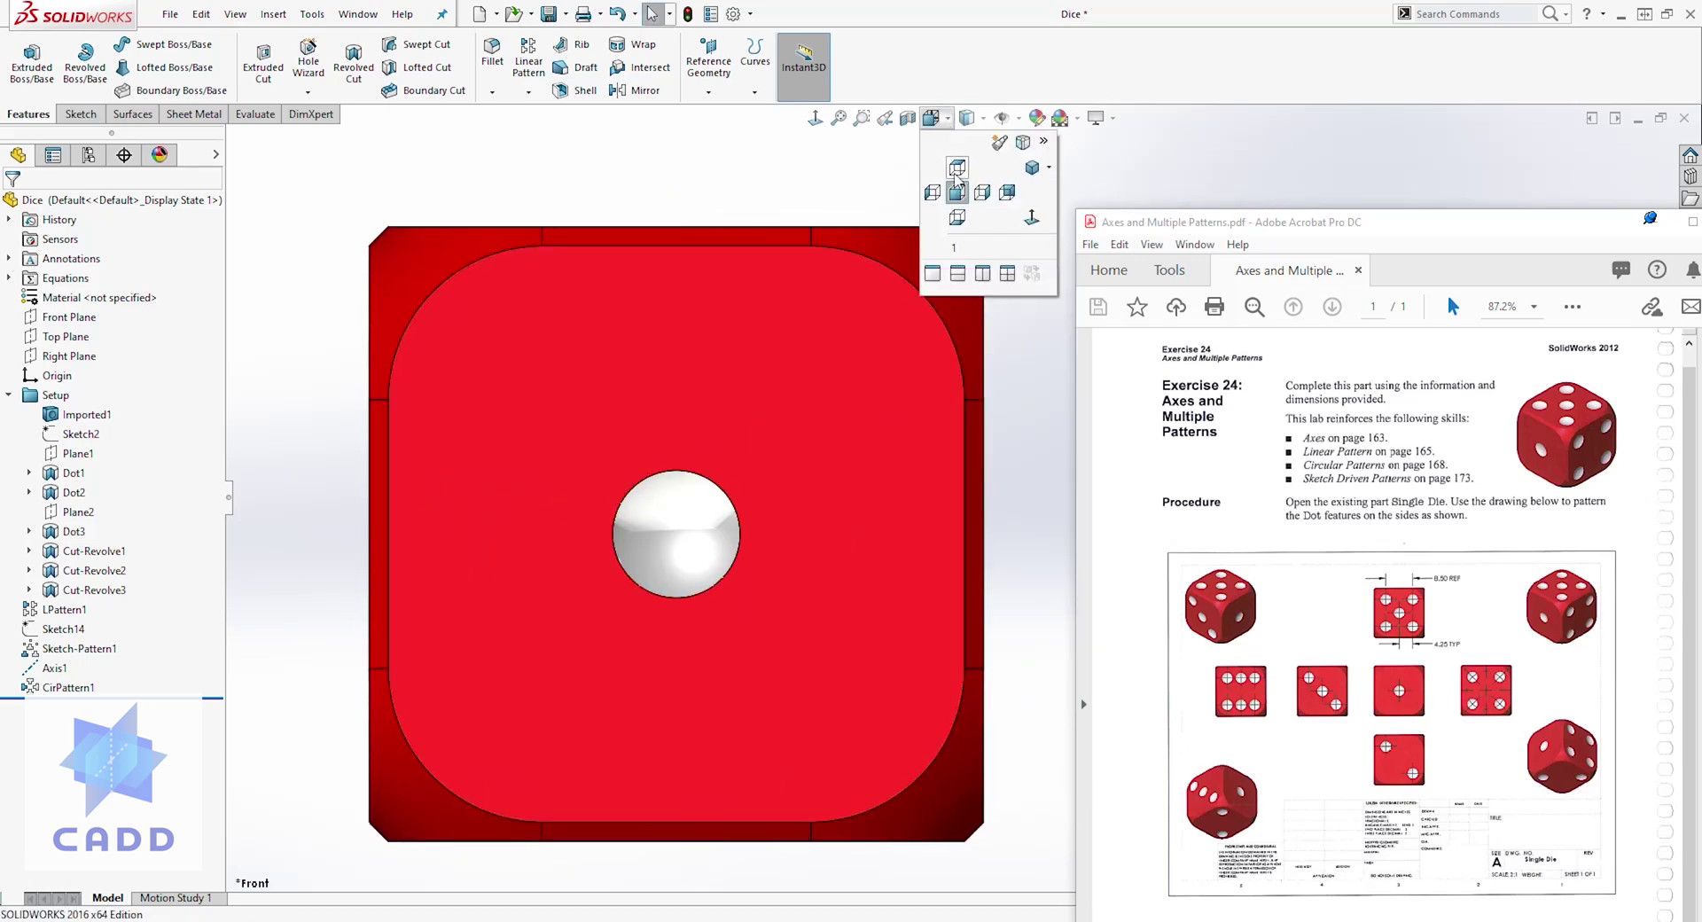
click(956, 167)
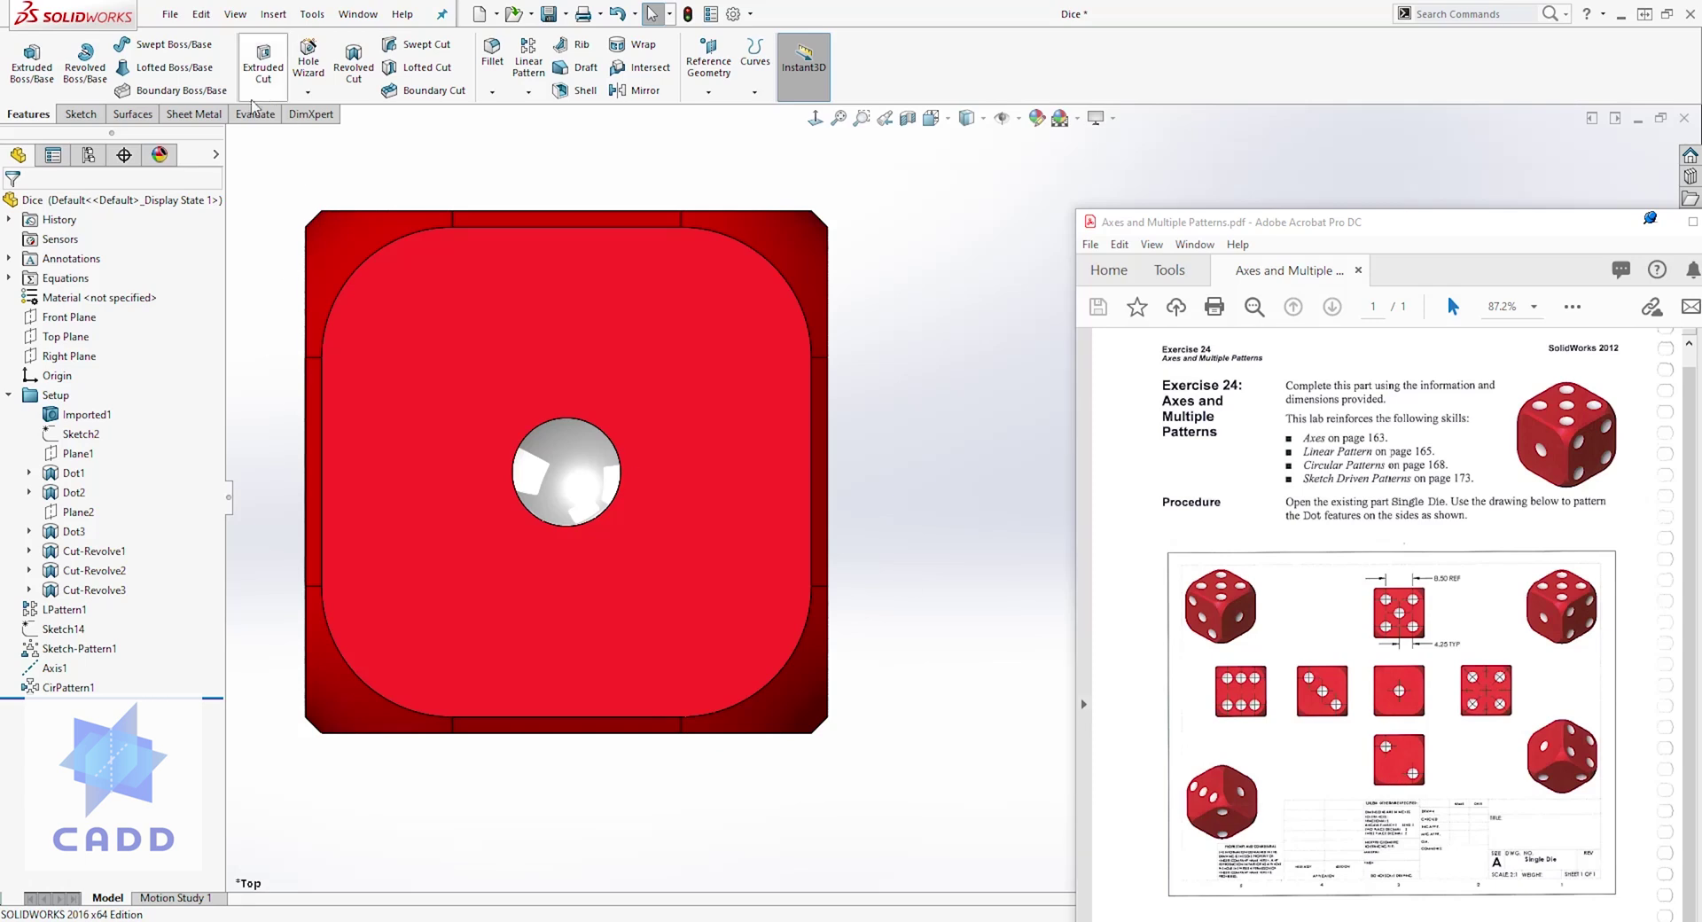
Step: Start a sketch on the die's top face and place four points around the centre dot, about 9 mm apart in a square layout
click(583, 323)
click(79, 114)
click(25, 63)
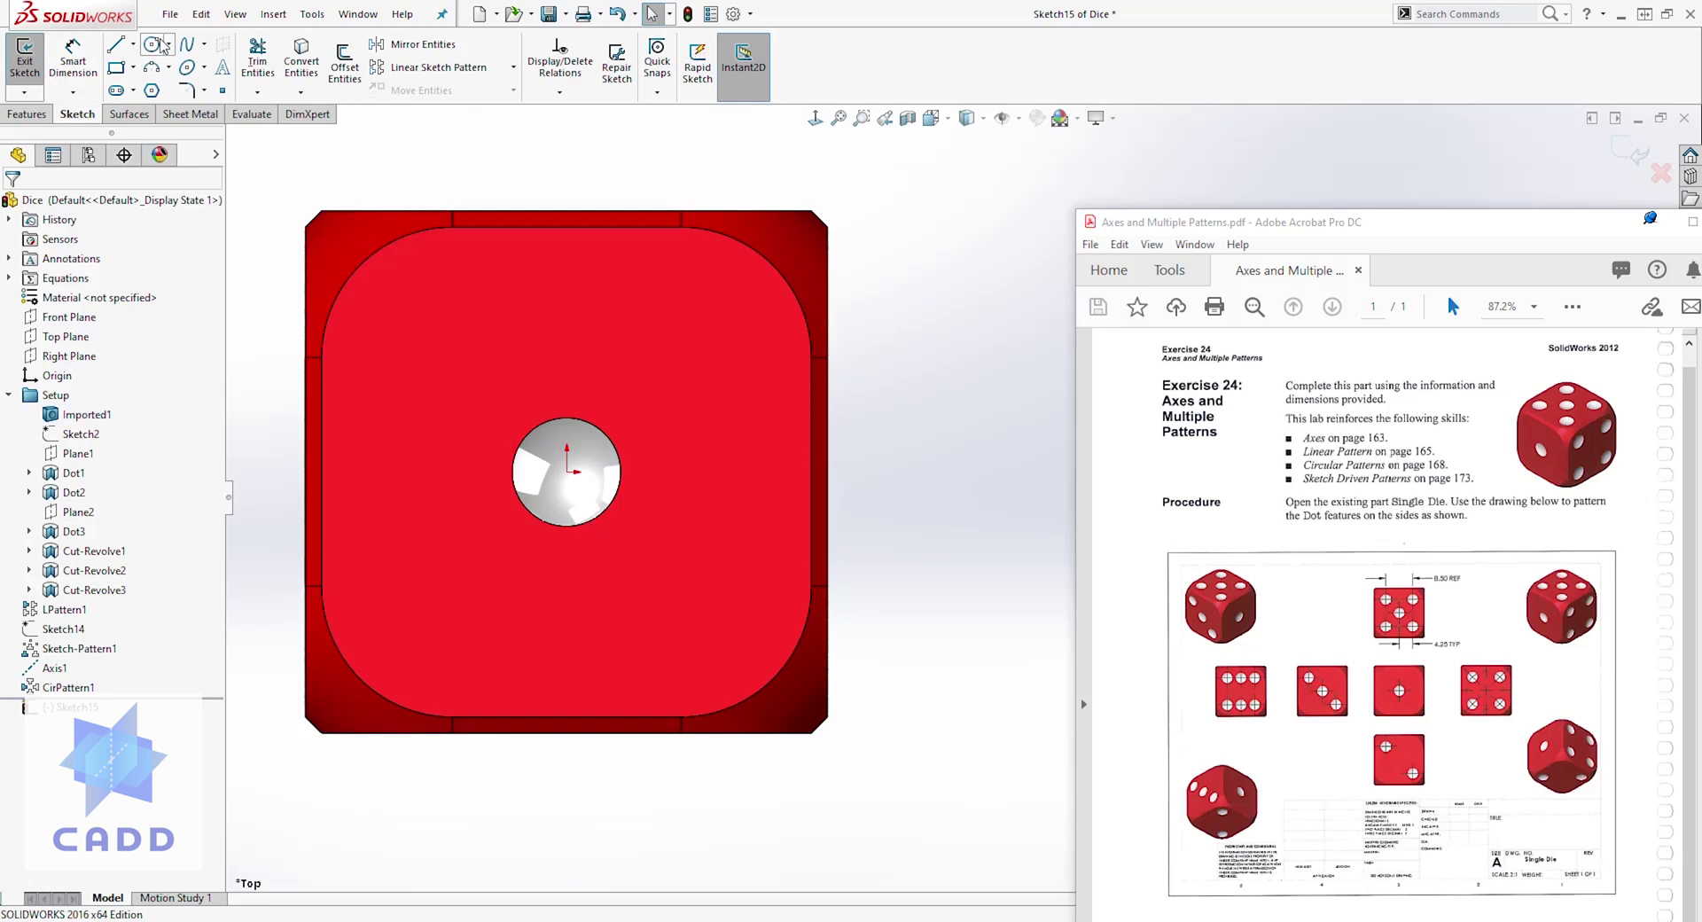
click(222, 92)
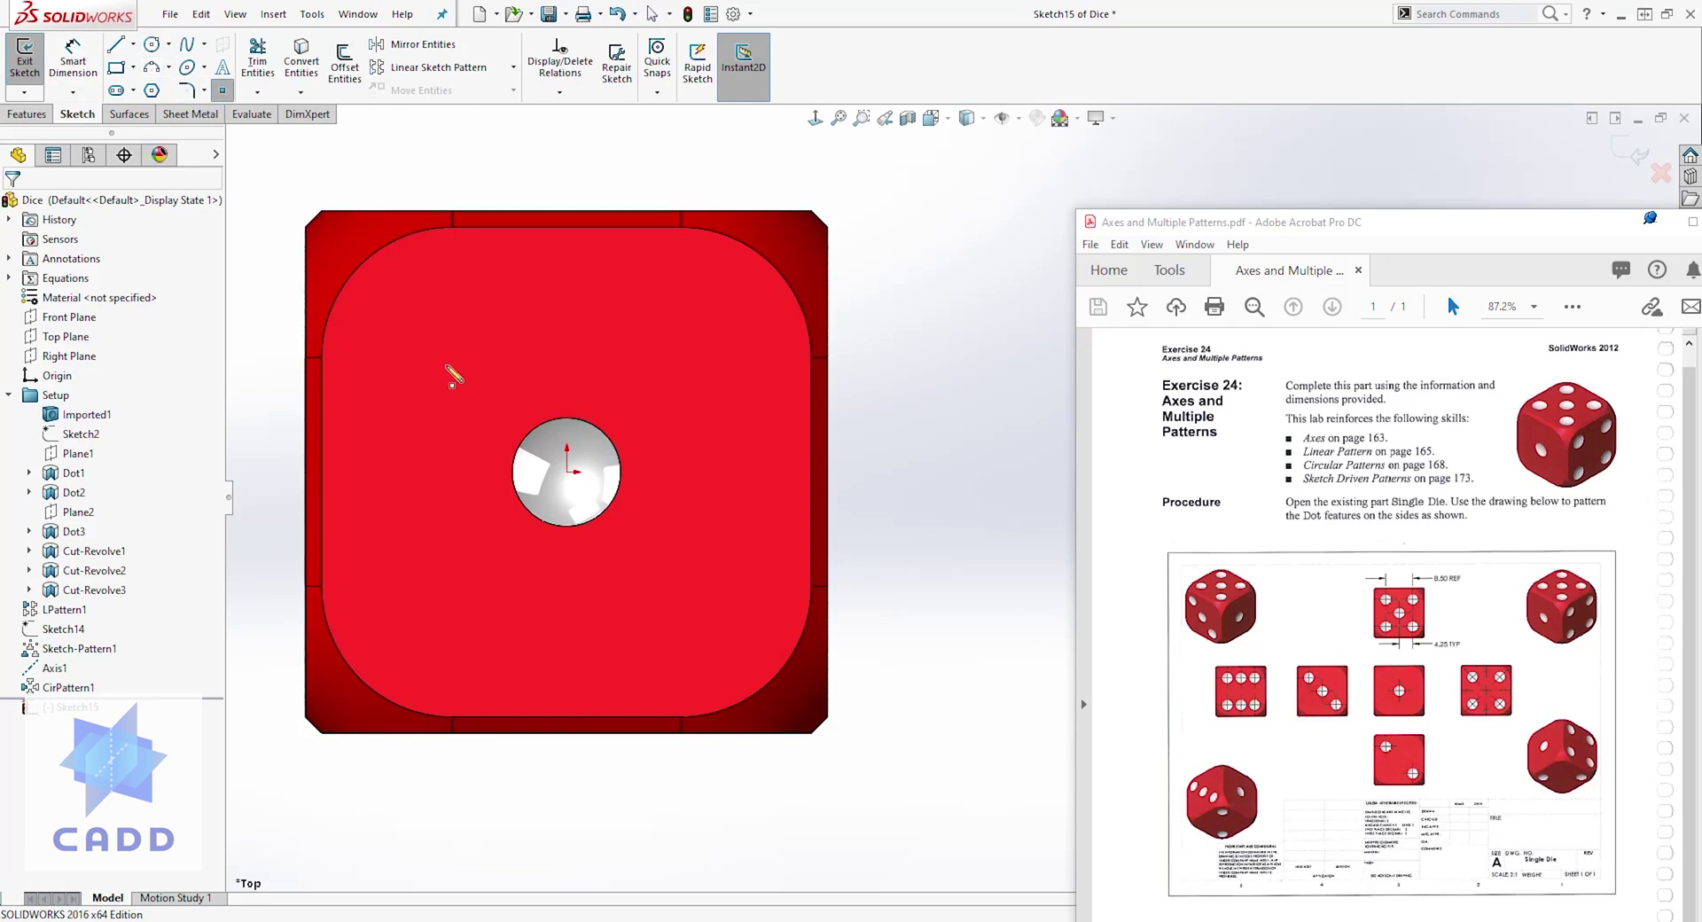
click(418, 326)
click(710, 320)
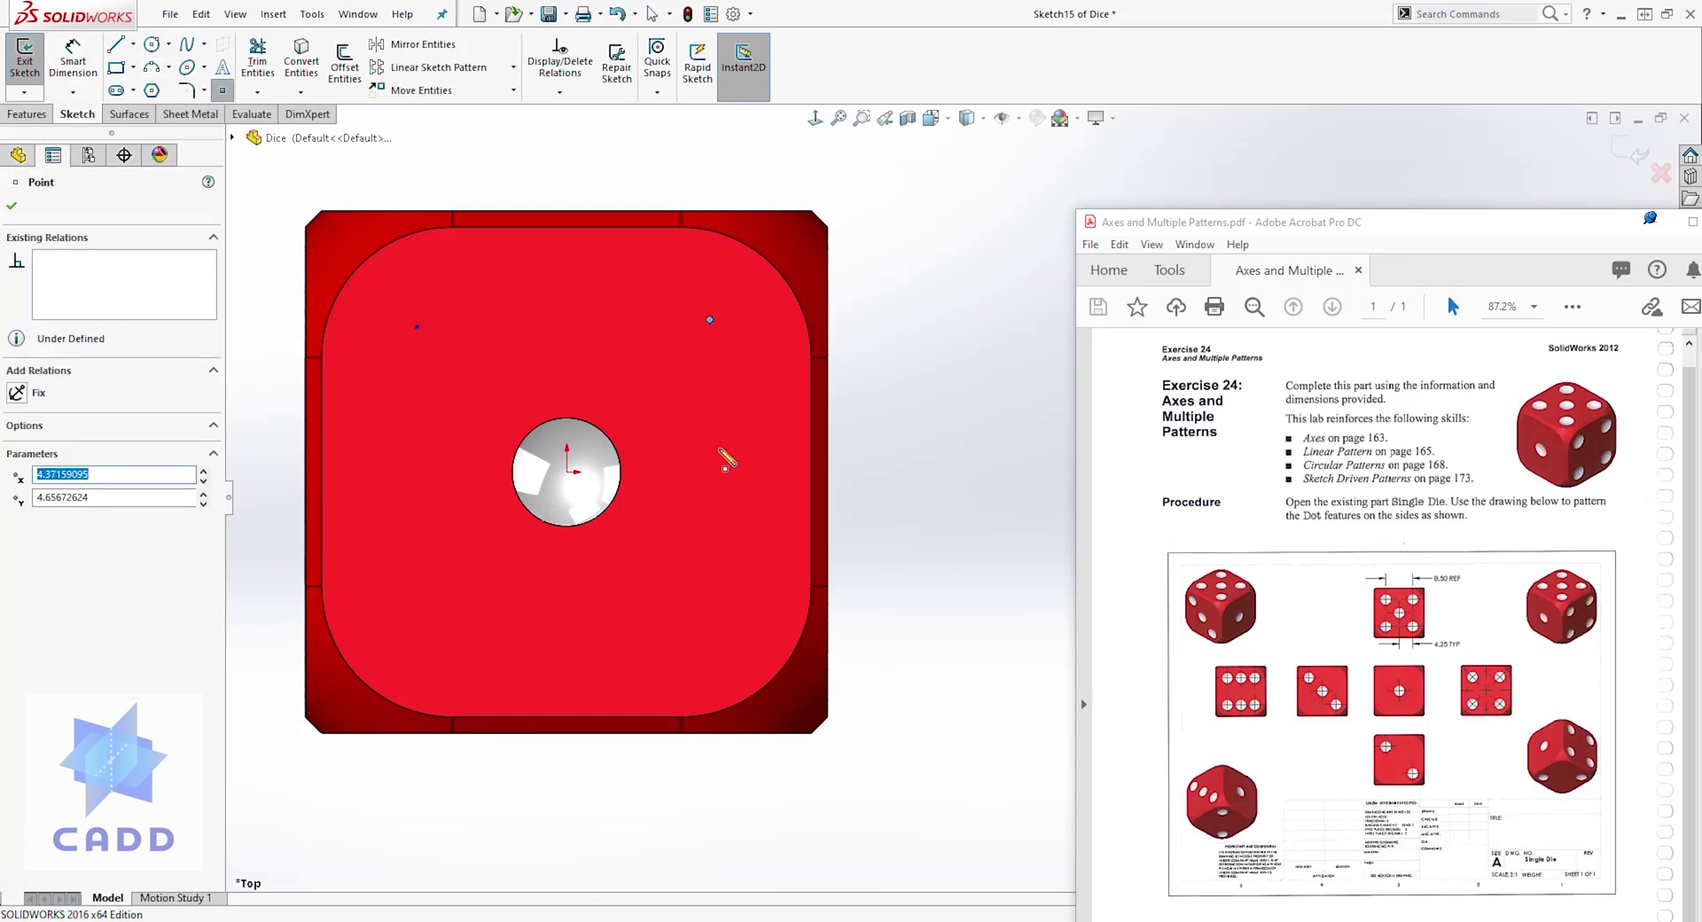
click(730, 629)
click(427, 629)
key(Escape)
Step: Add vertical relations between the two left sketch points and between the two right sketch points
click(418, 326)
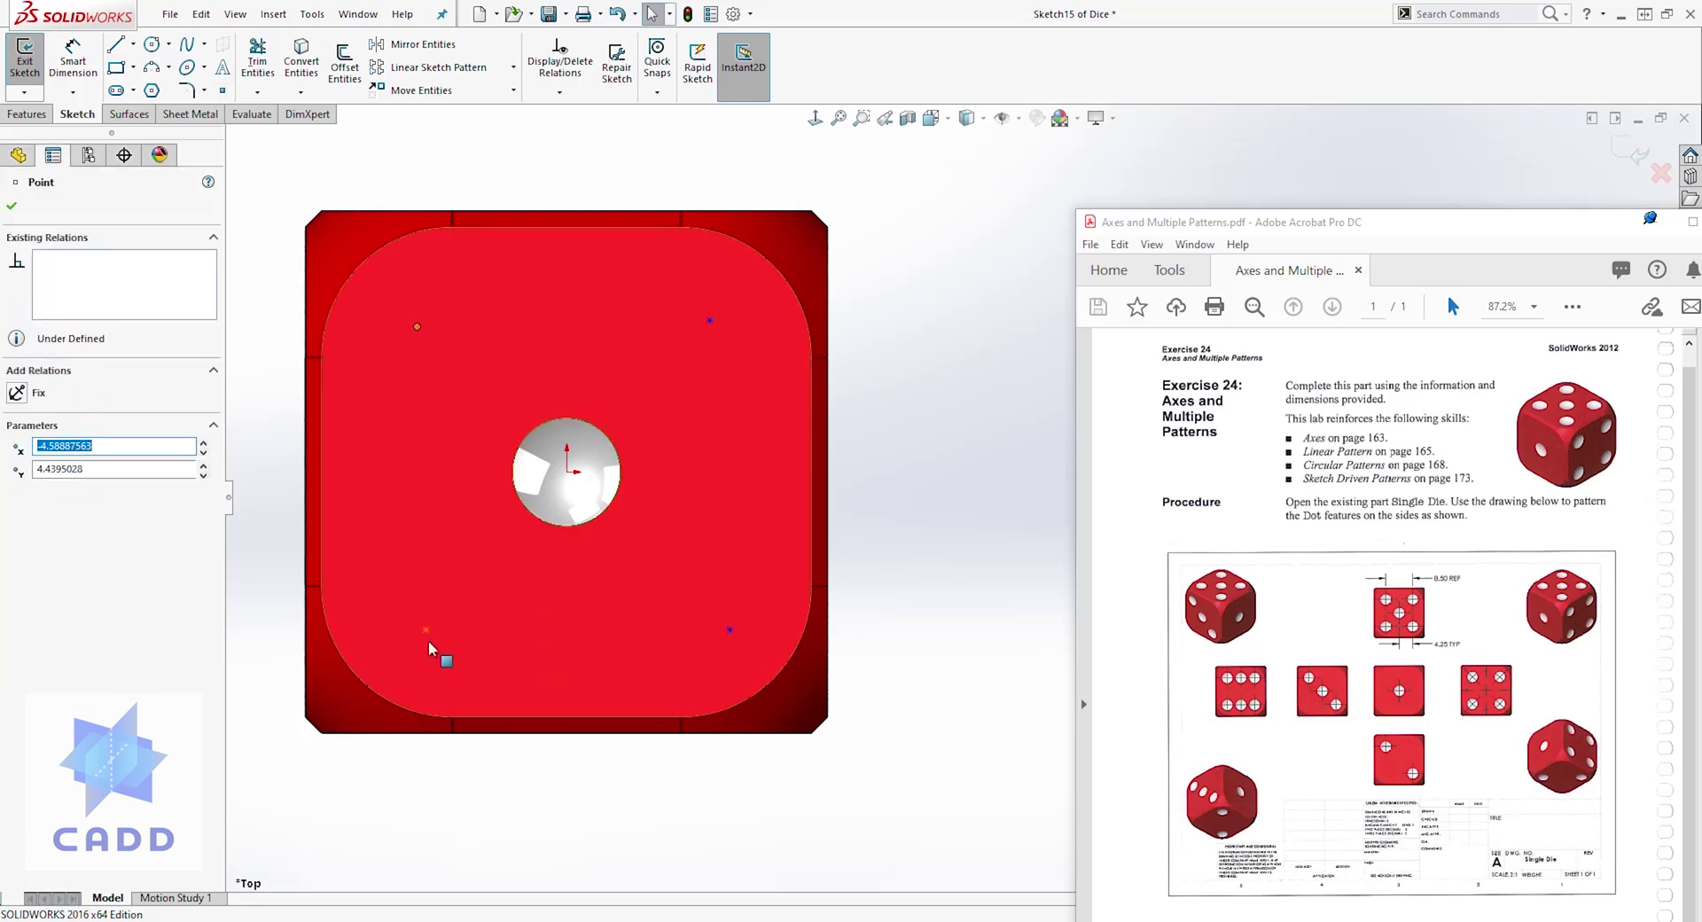
ctrl+click(427, 629)
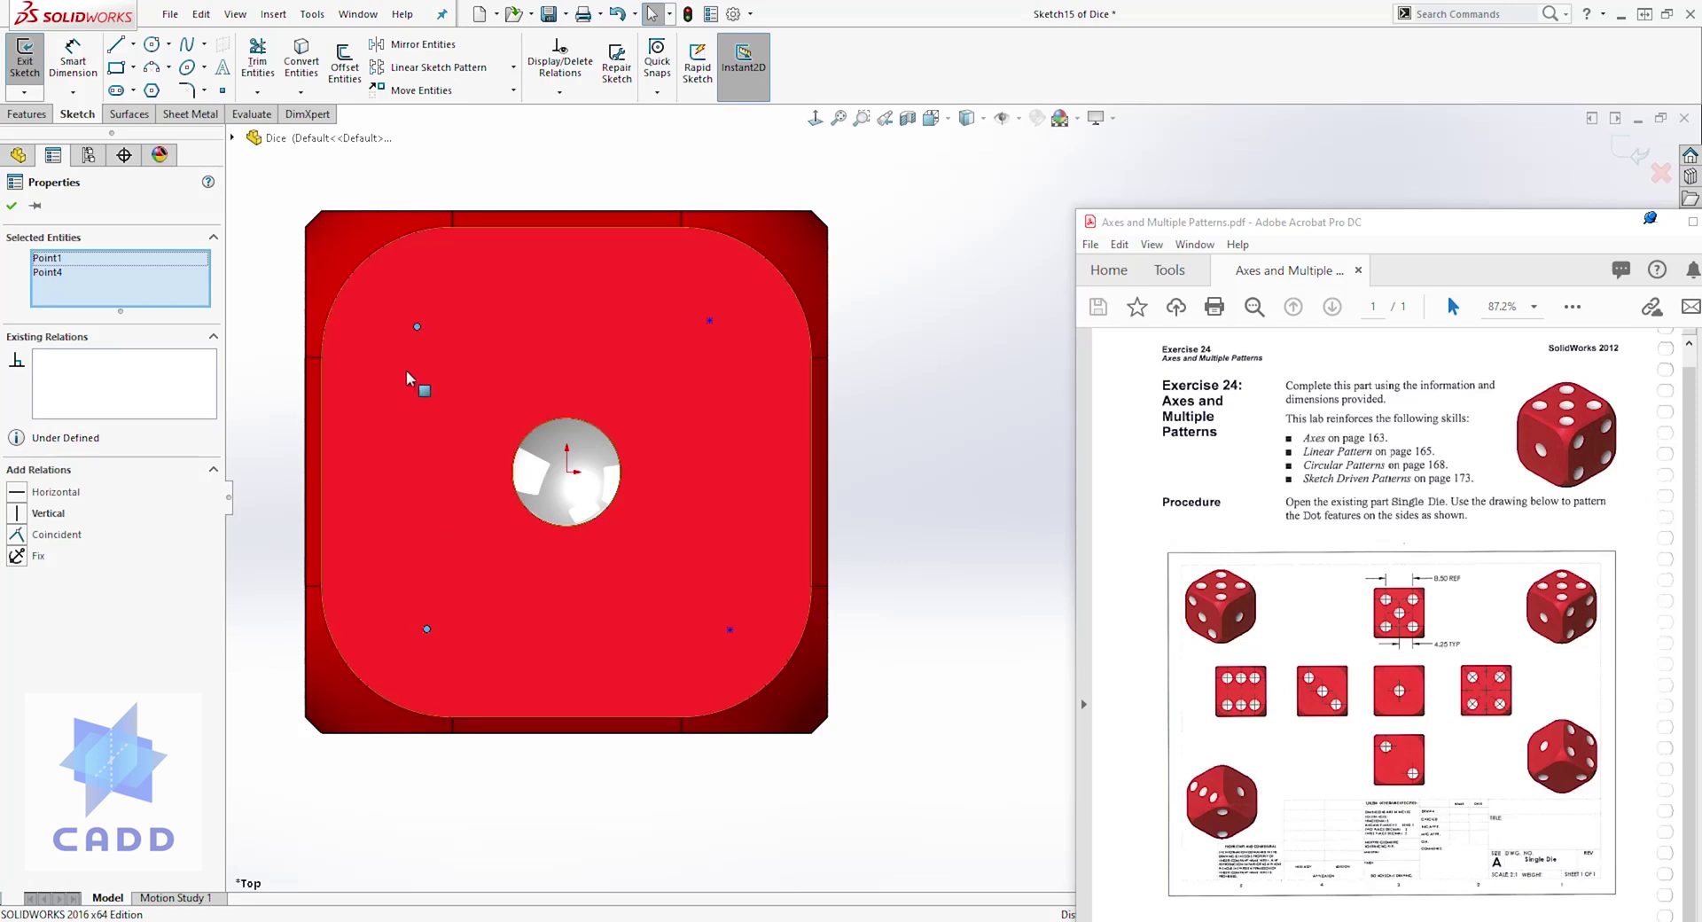
click(18, 519)
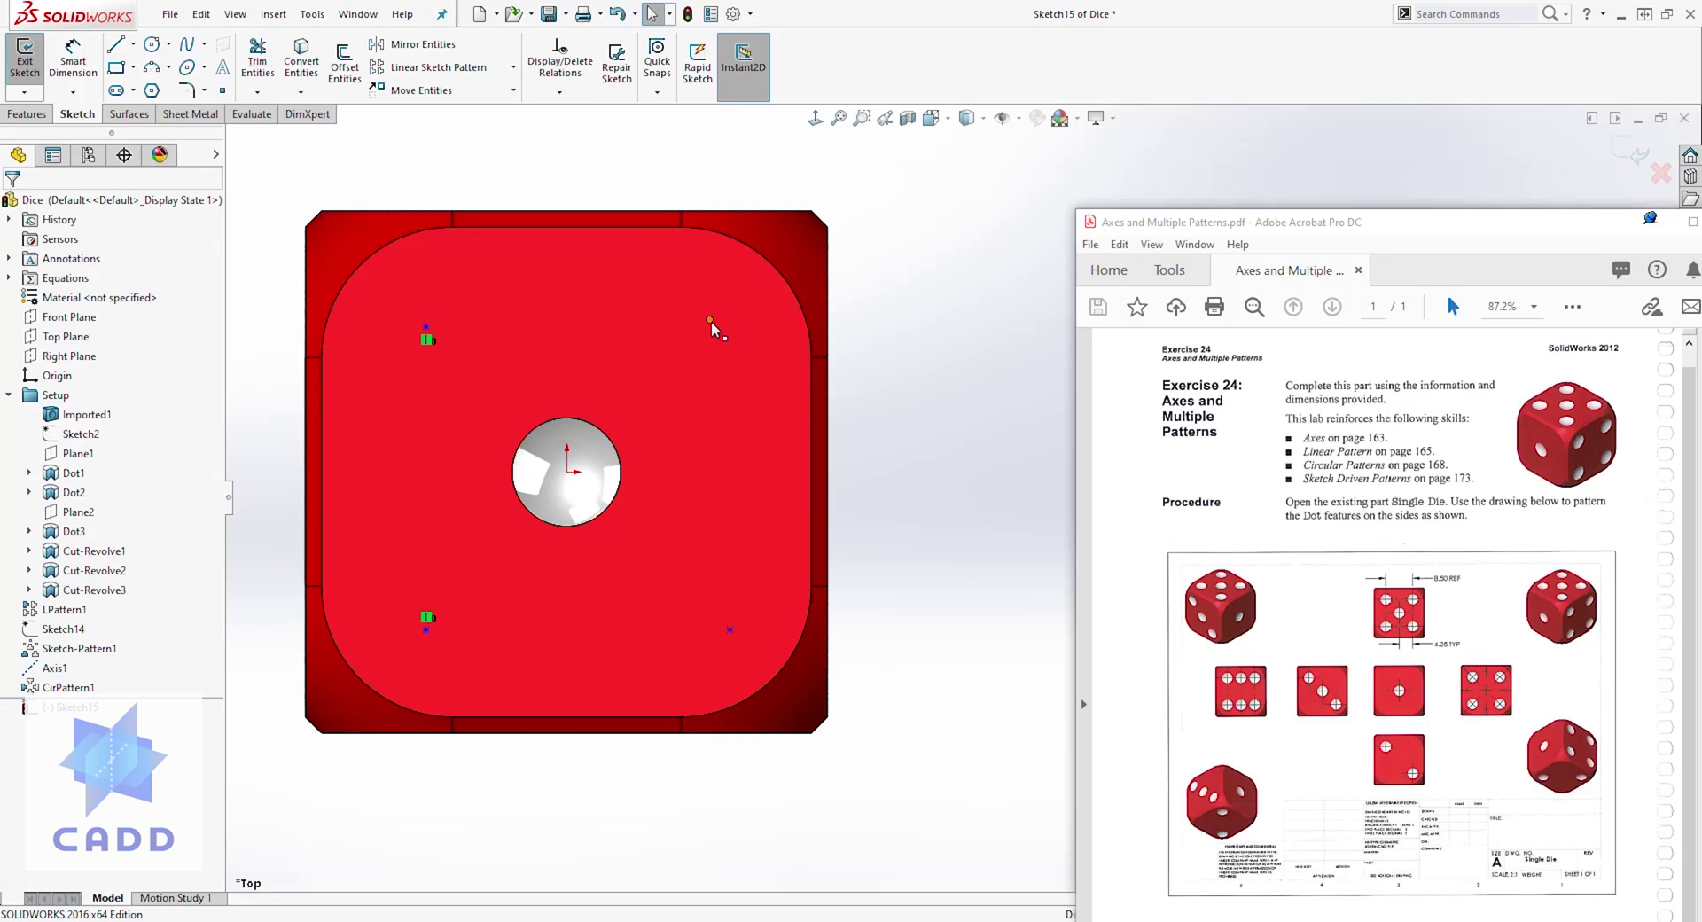
click(710, 320)
ctrl+click(730, 628)
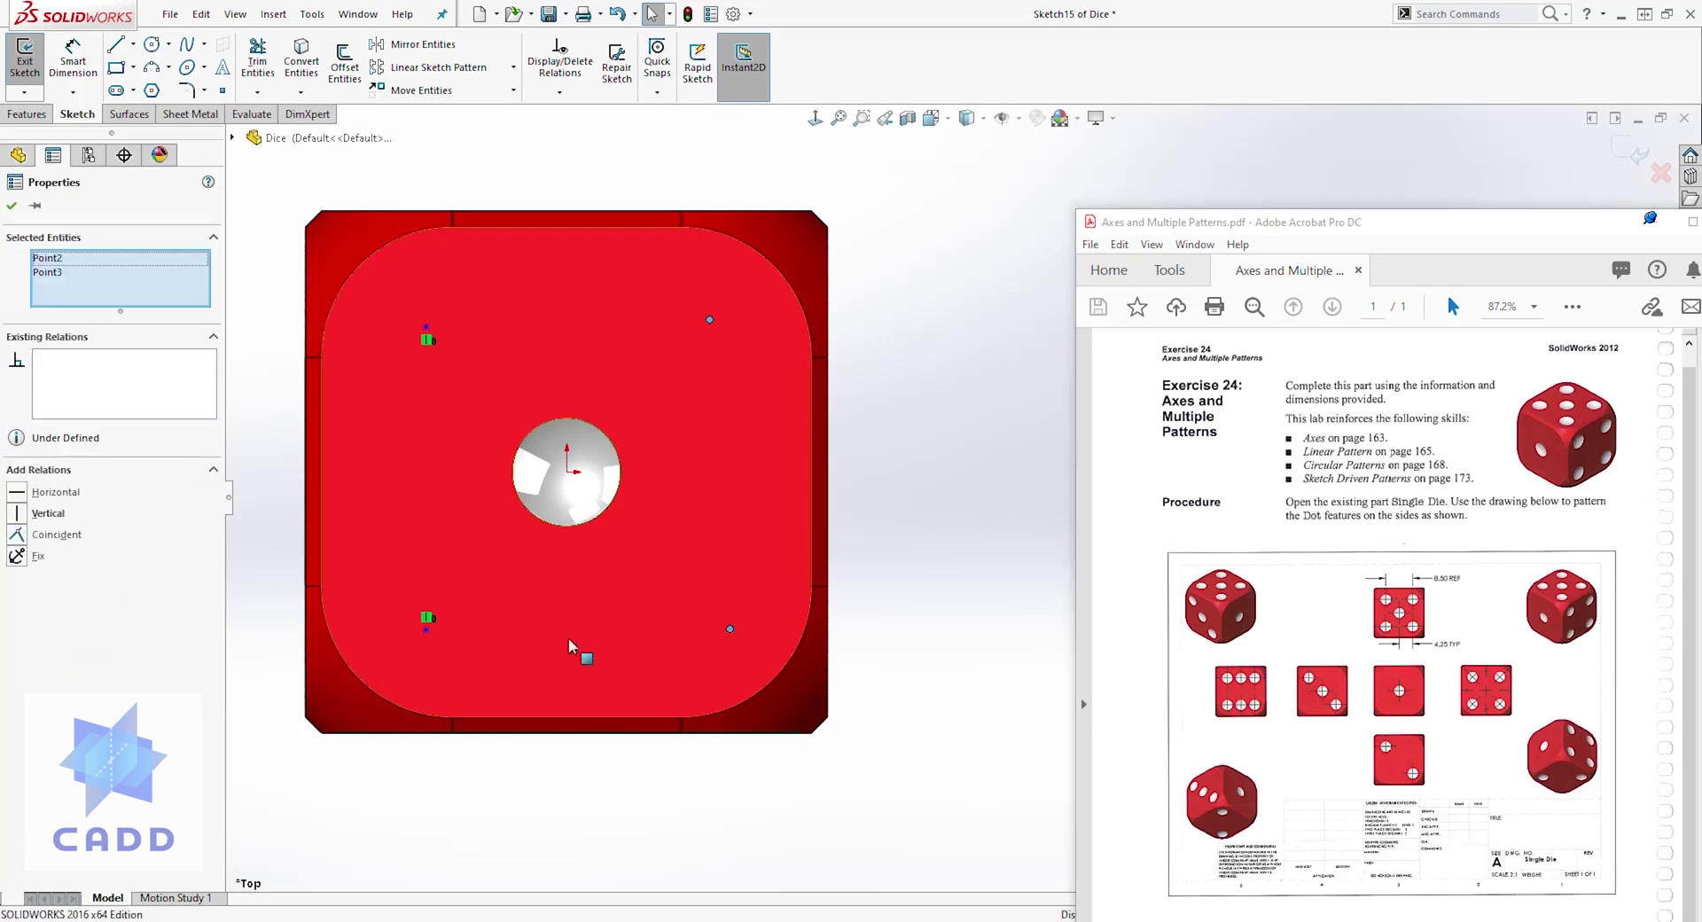
click(20, 514)
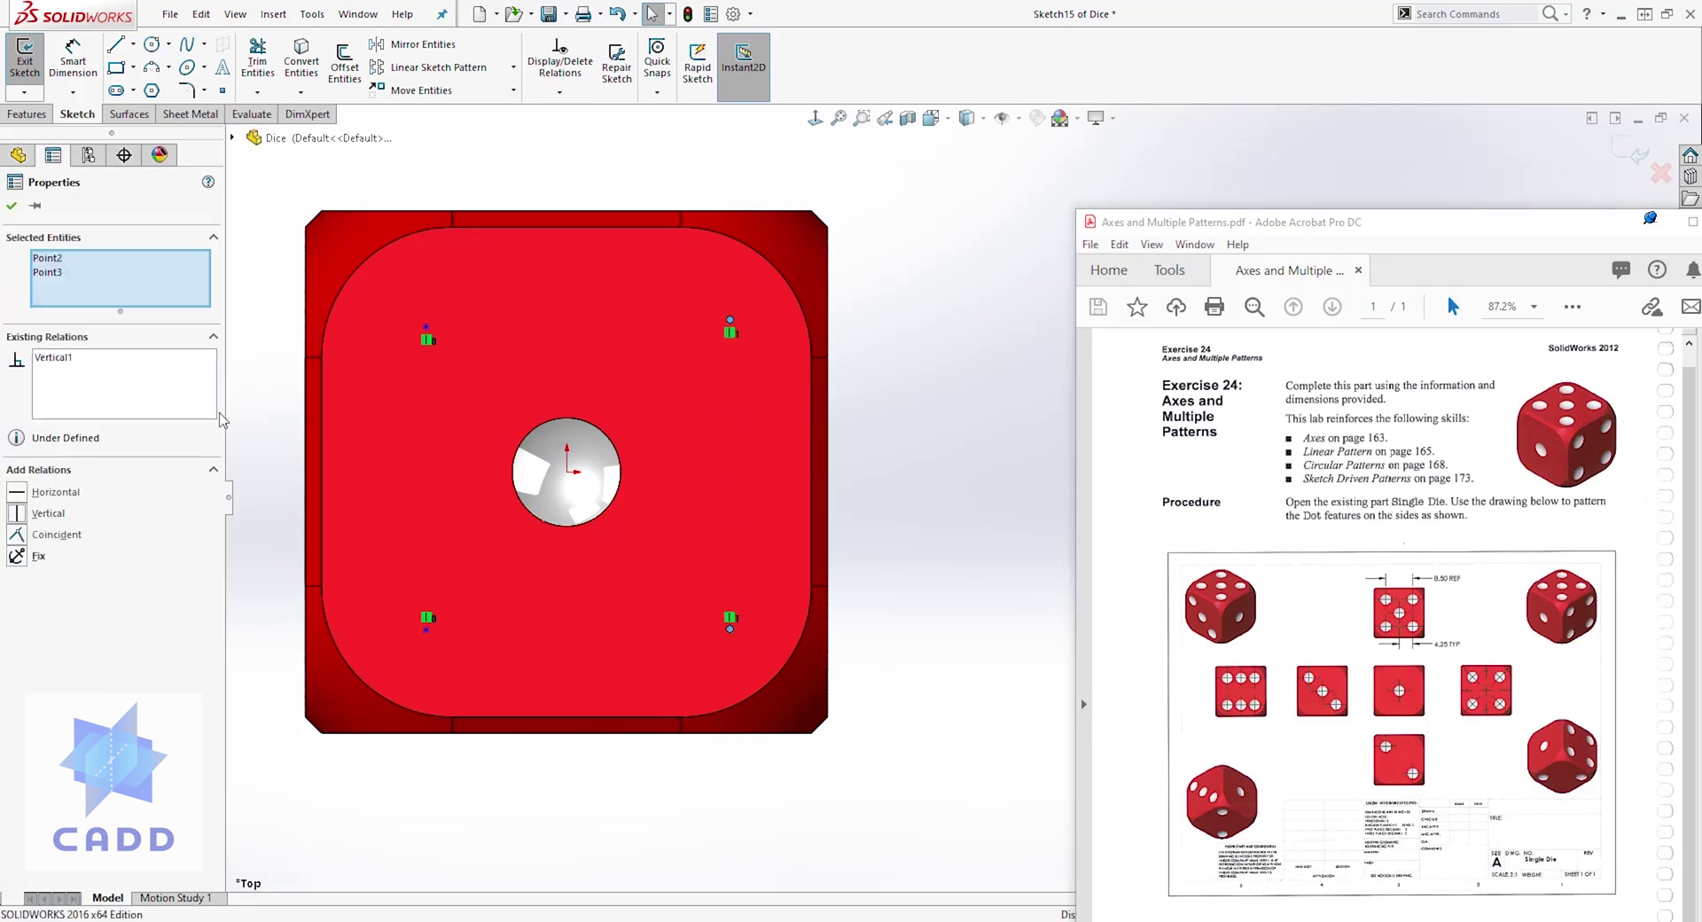
Step: Add horizontal relations between the two upper sketch points and between the two lower sketch points
click(427, 328)
ctrl+click(730, 321)
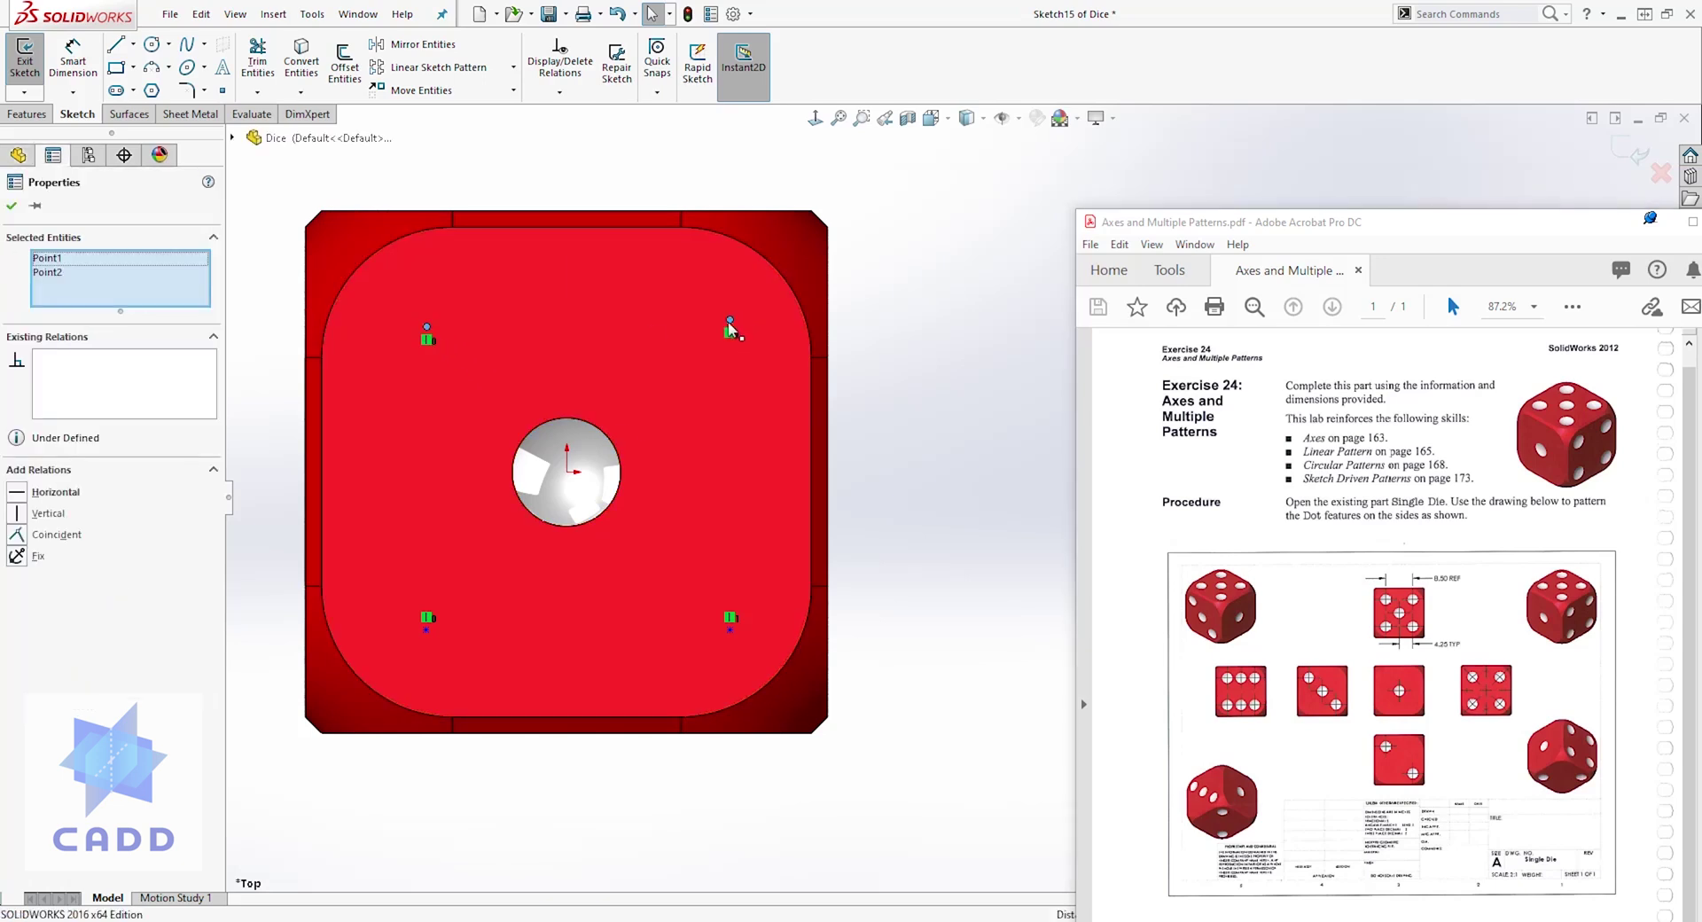
click(21, 492)
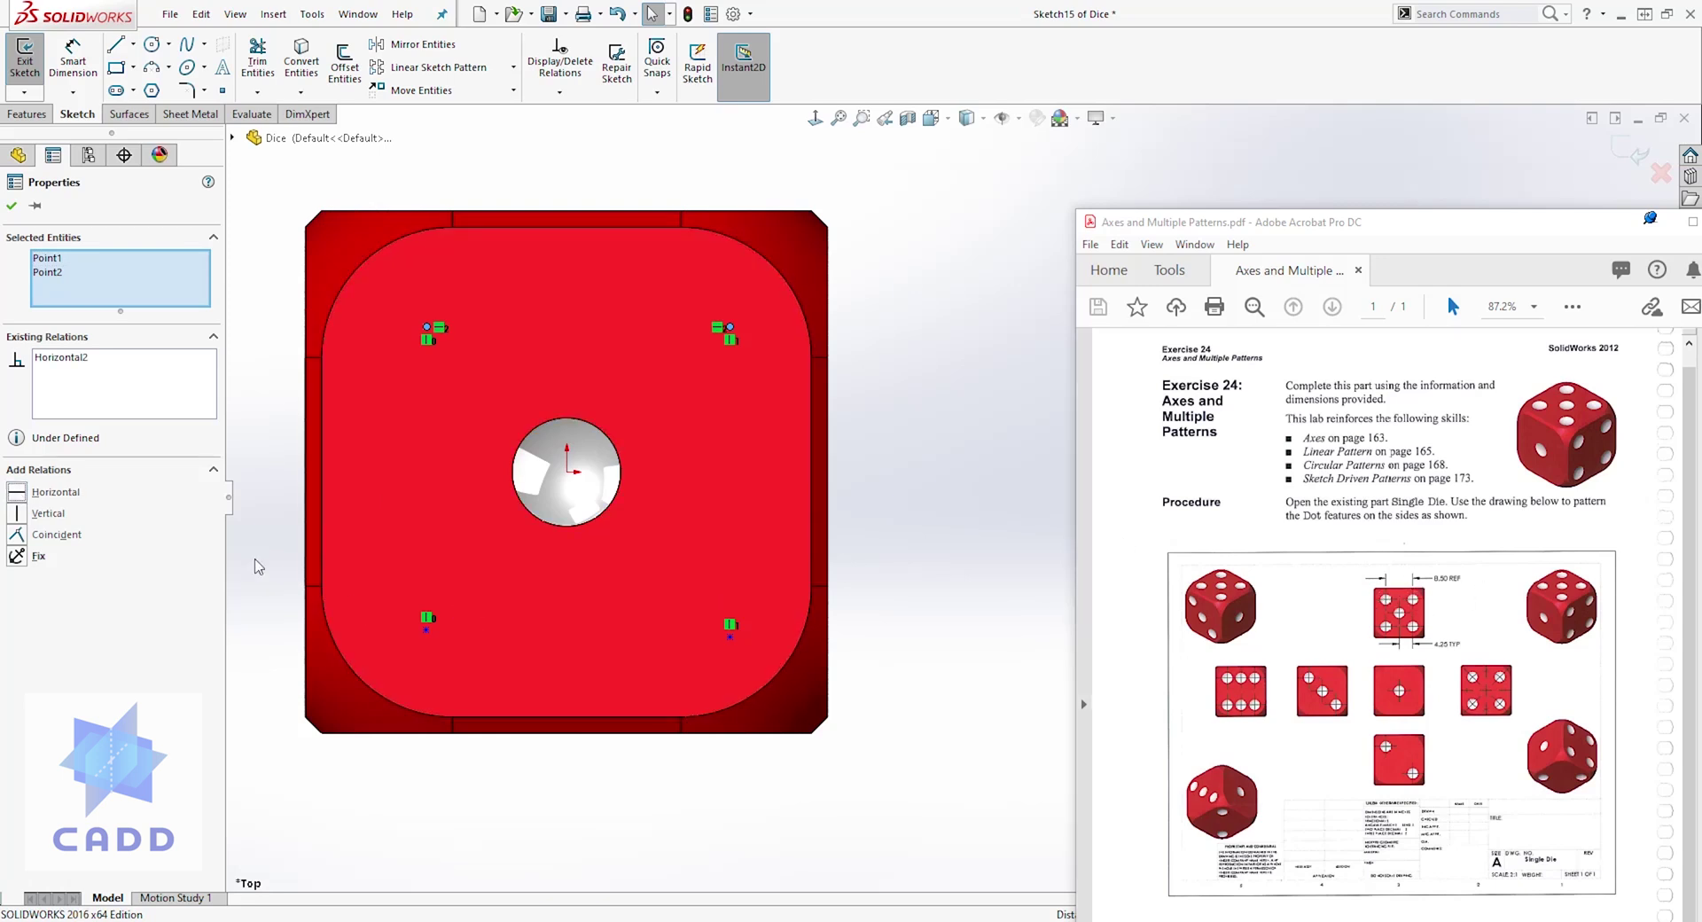
key(Escape)
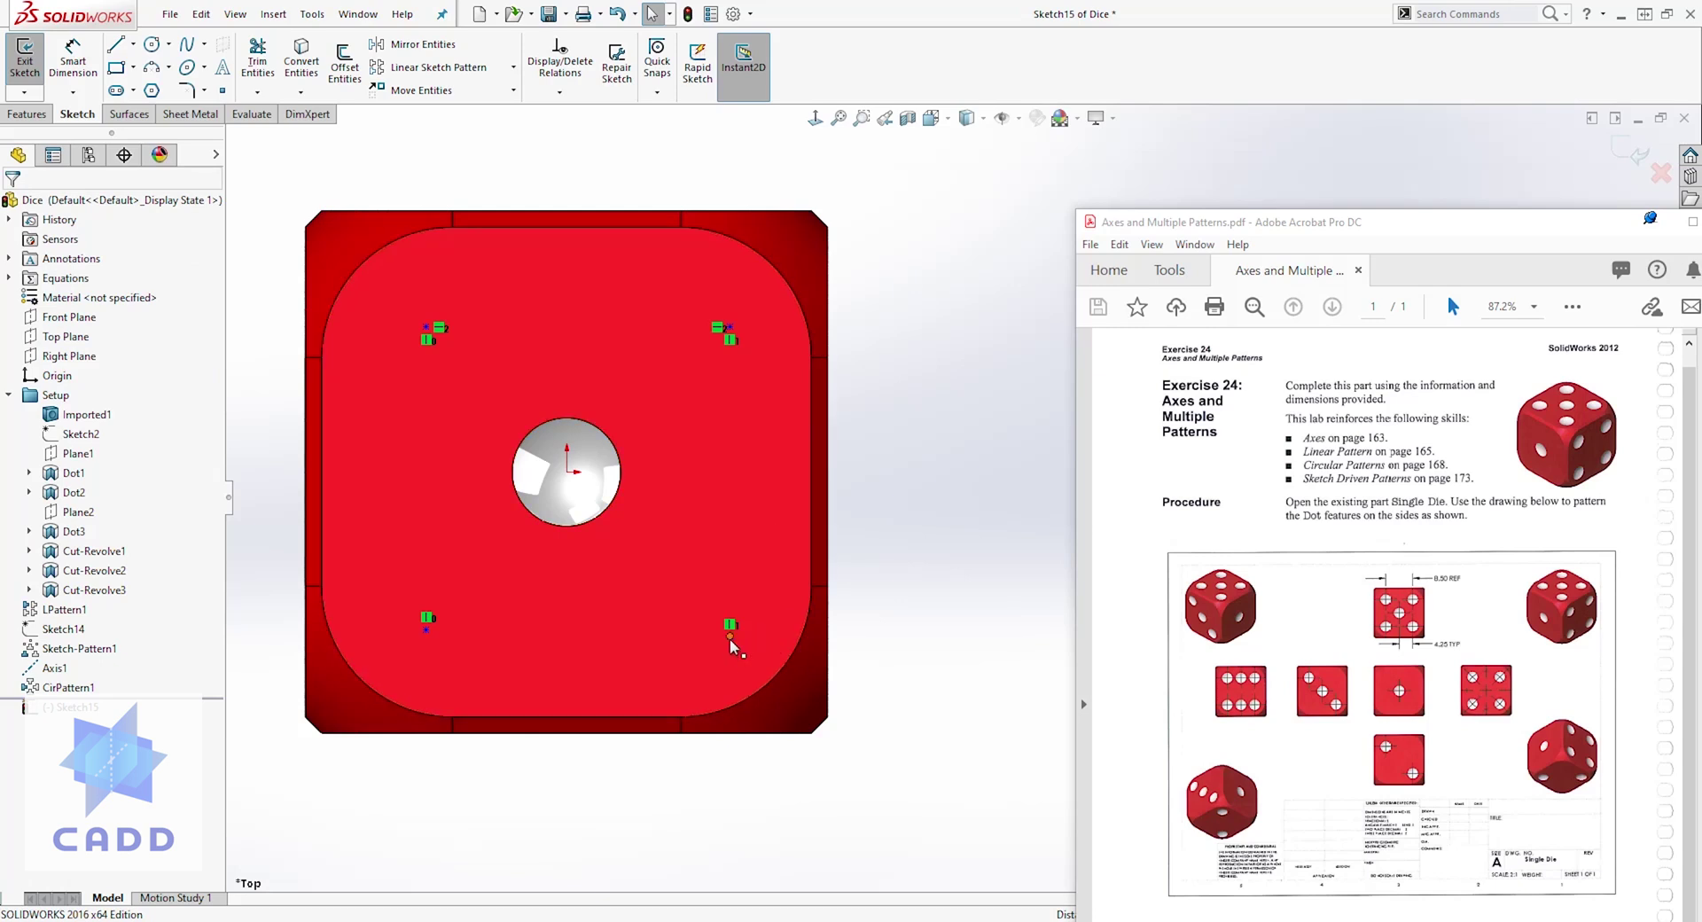
click(426, 629)
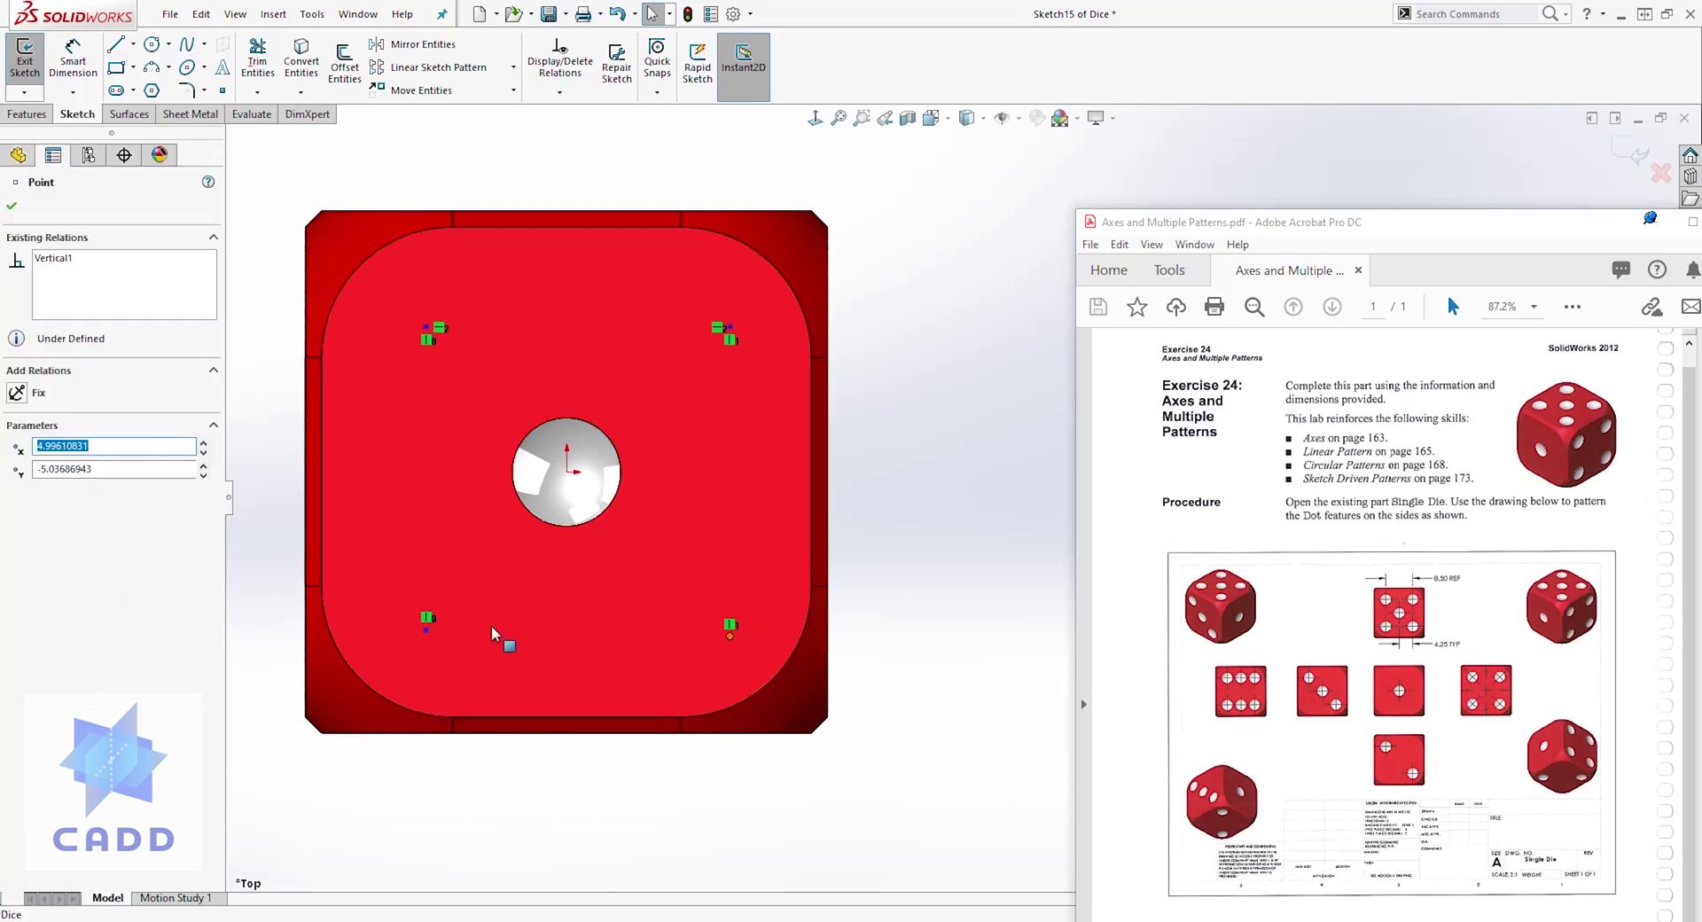
ctrl+click(729, 628)
click(17, 493)
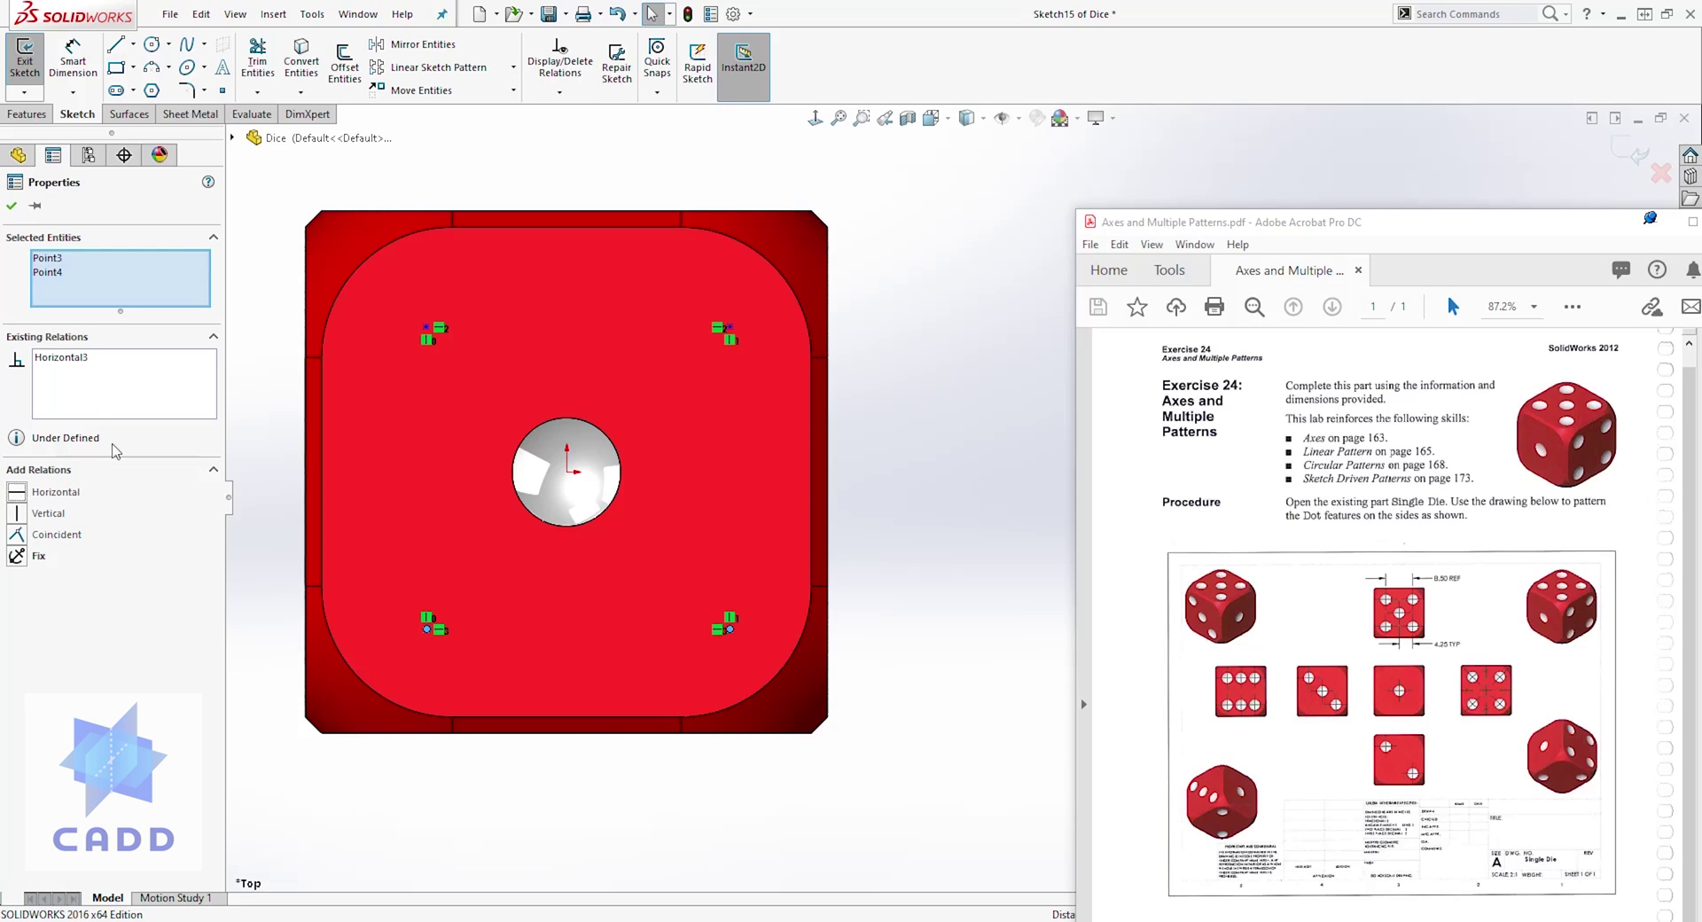
key(Escape)
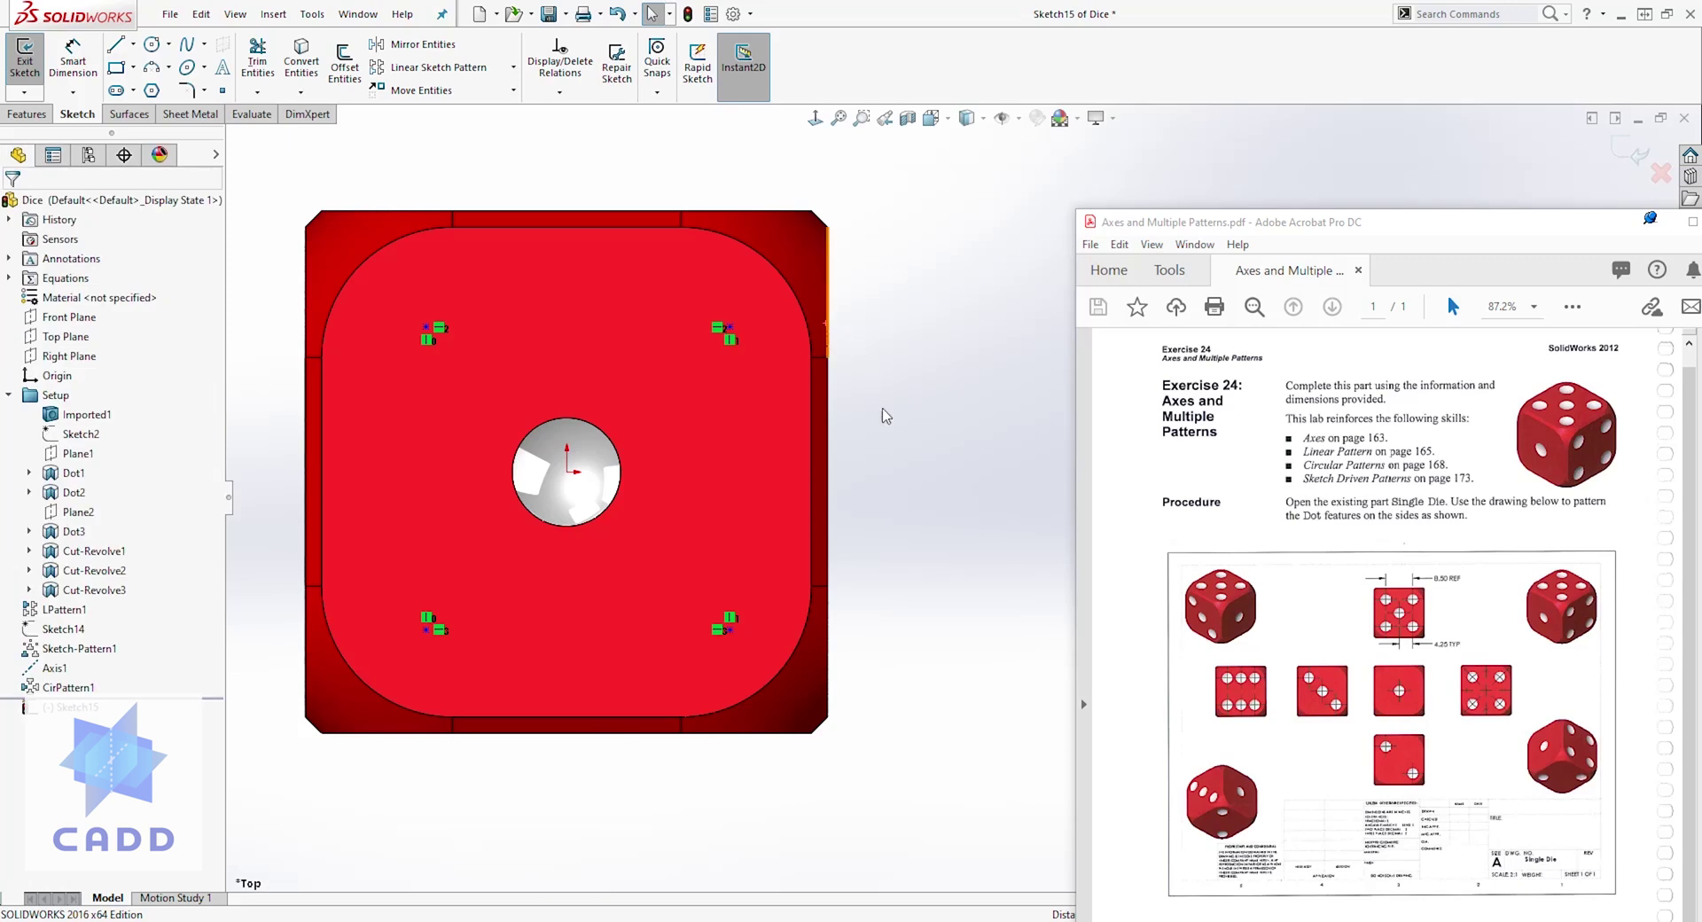
Step: Dimension the horizontal spacing between the two upper points and set it to 8.5 mm
key(d)
click(729, 330)
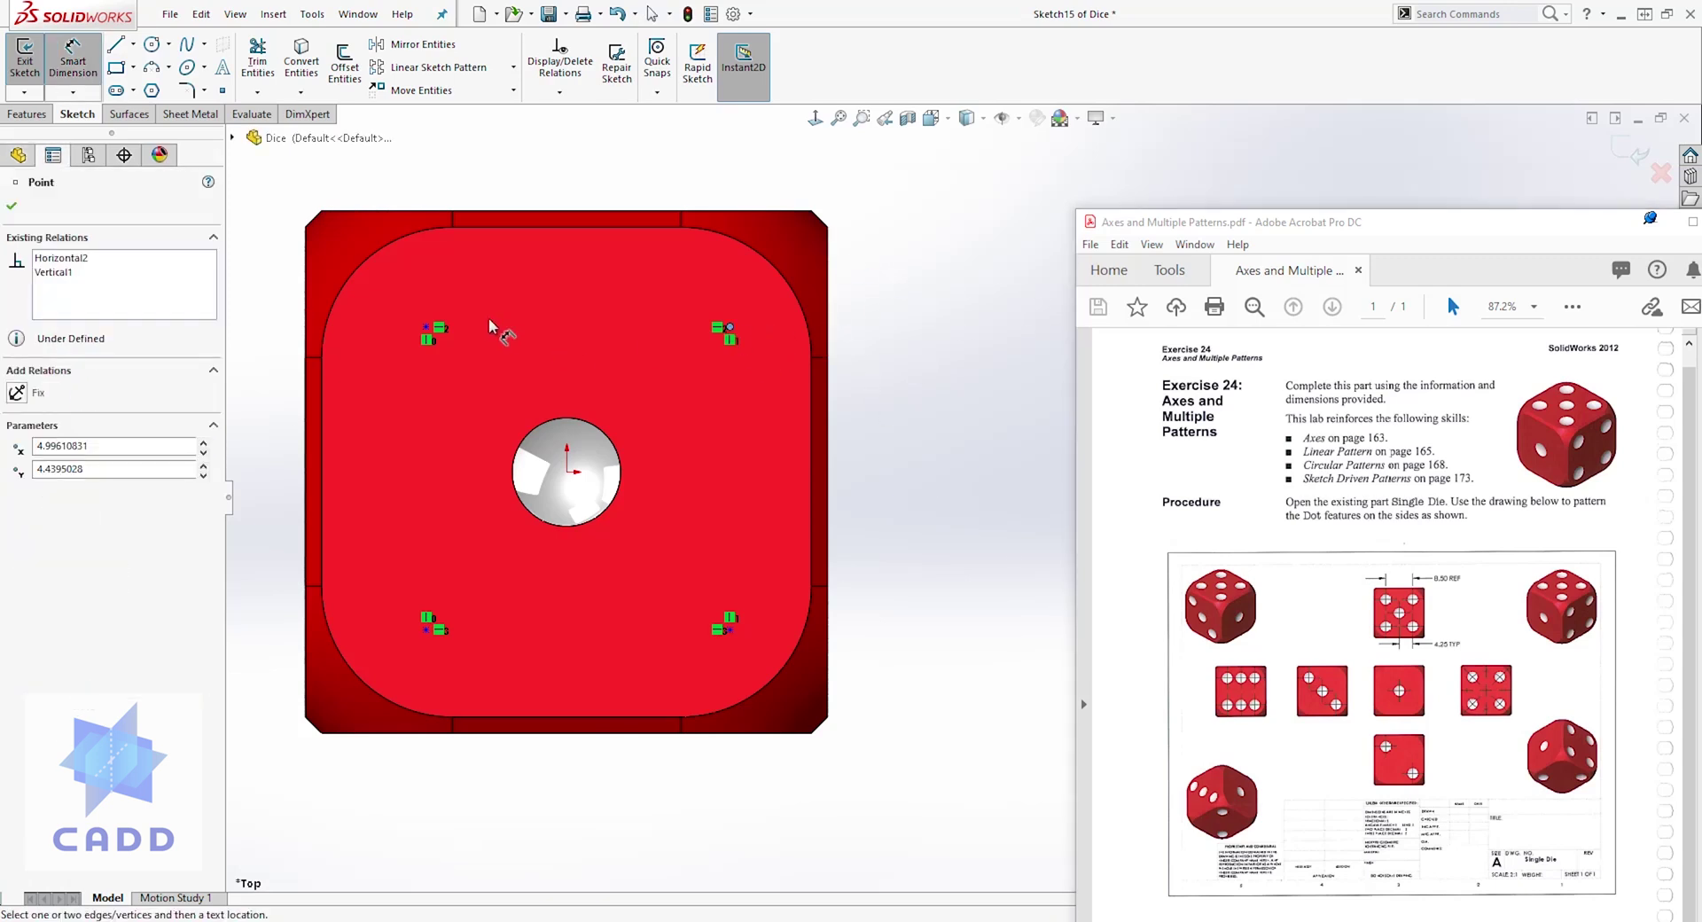
click(427, 330)
click(532, 190)
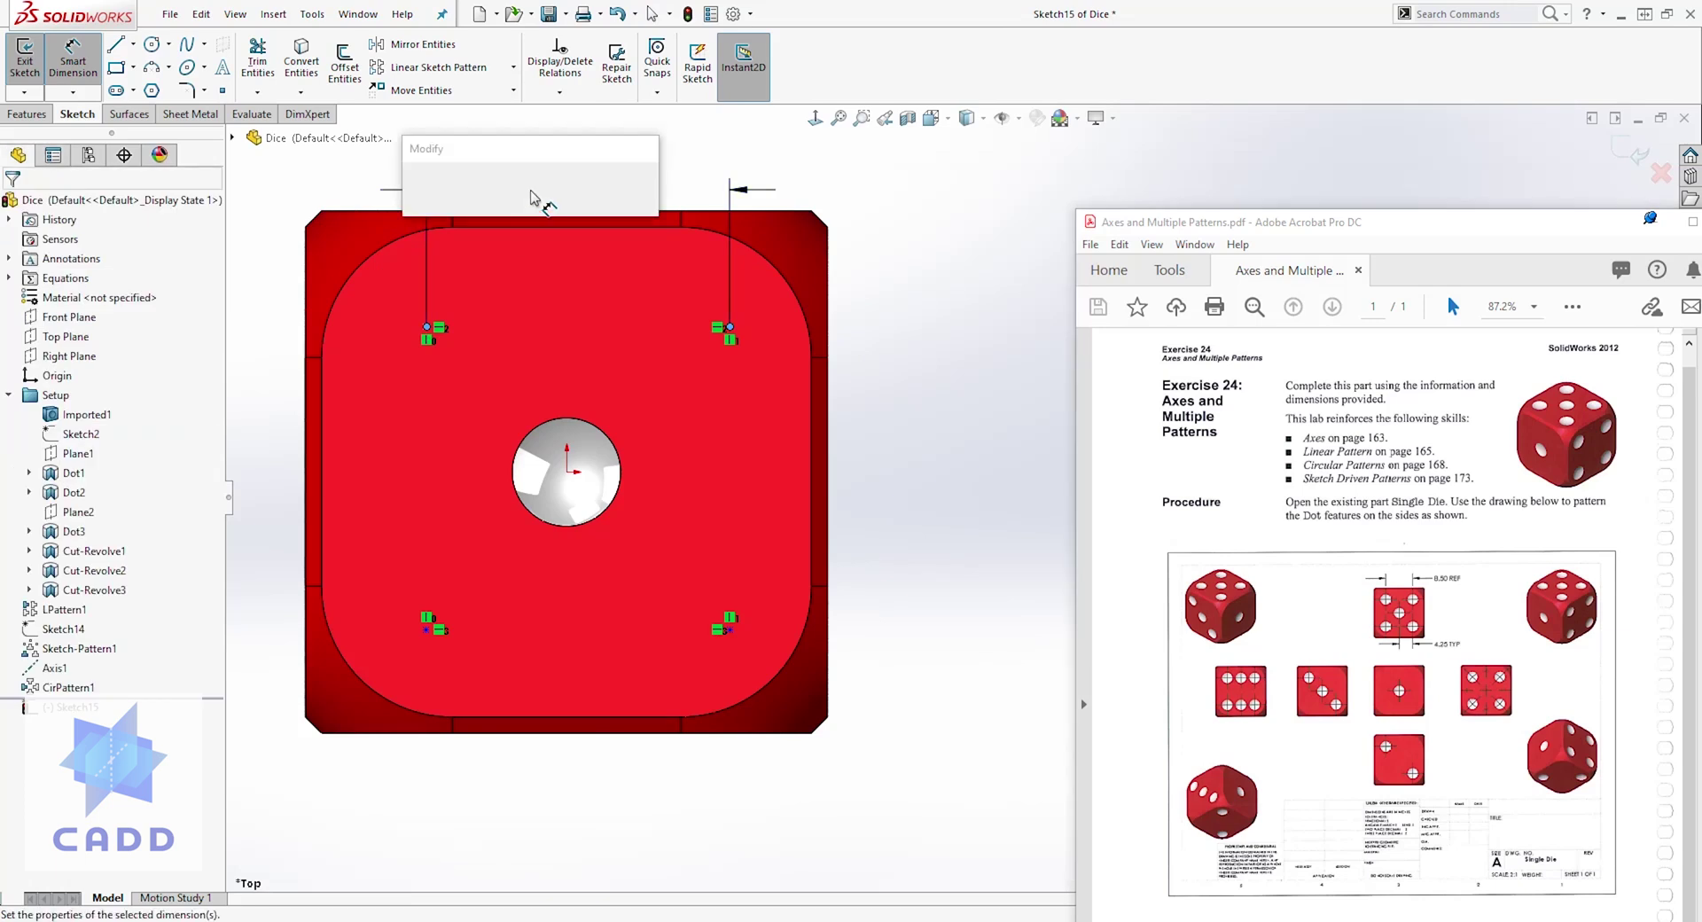
text(8)
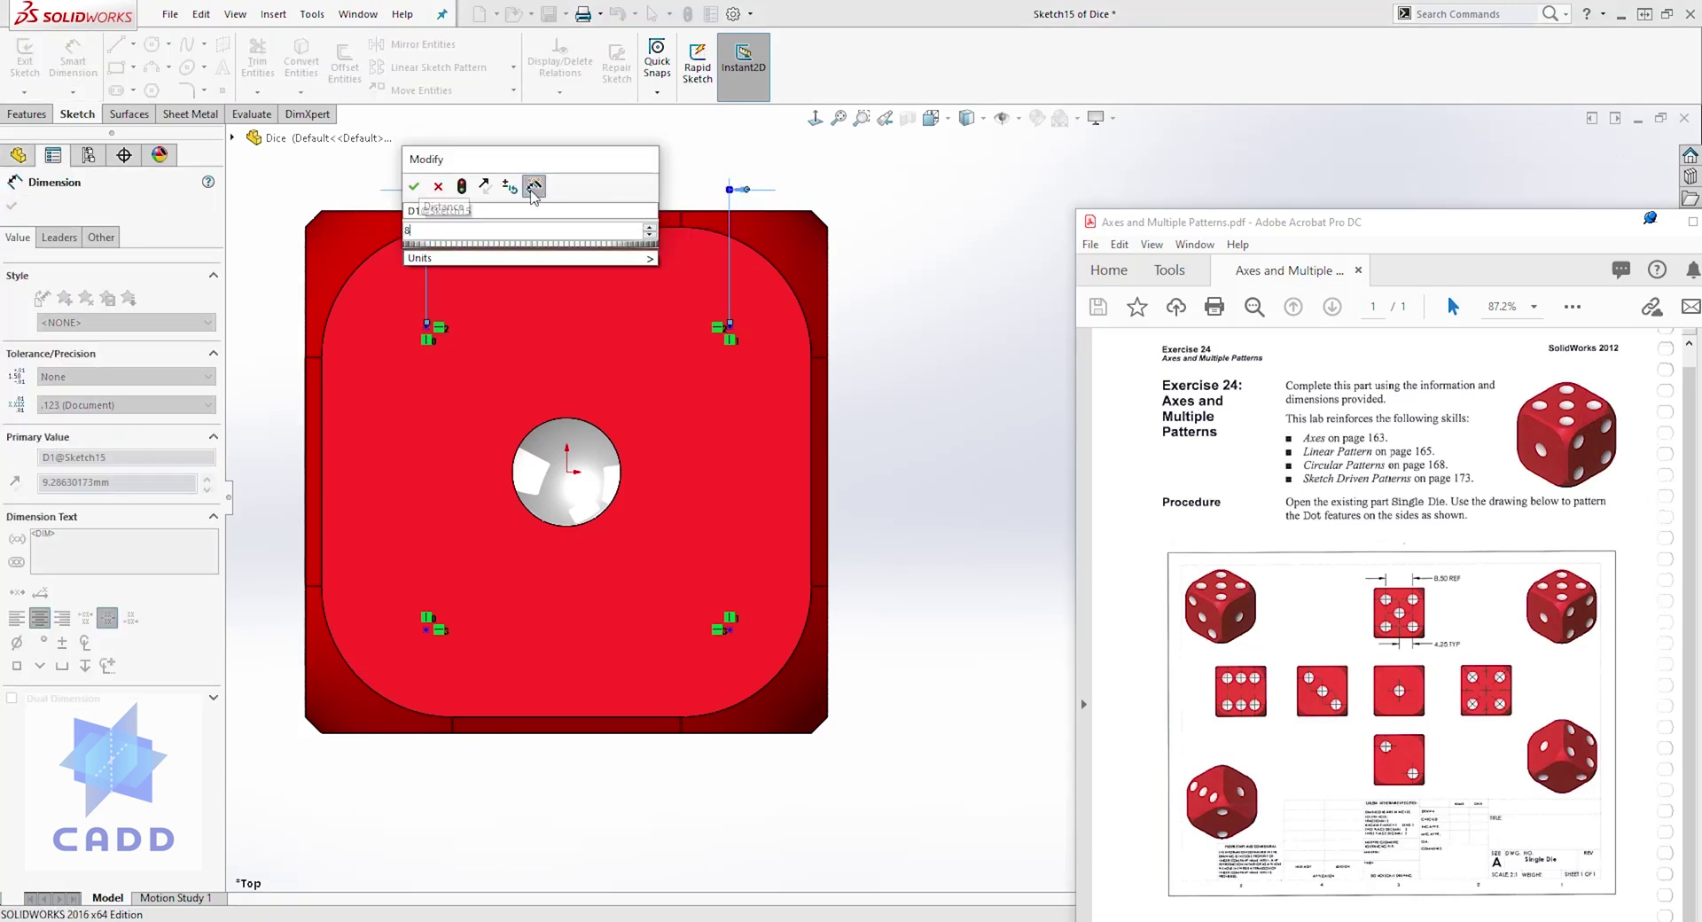
text(.5)
key(Return)
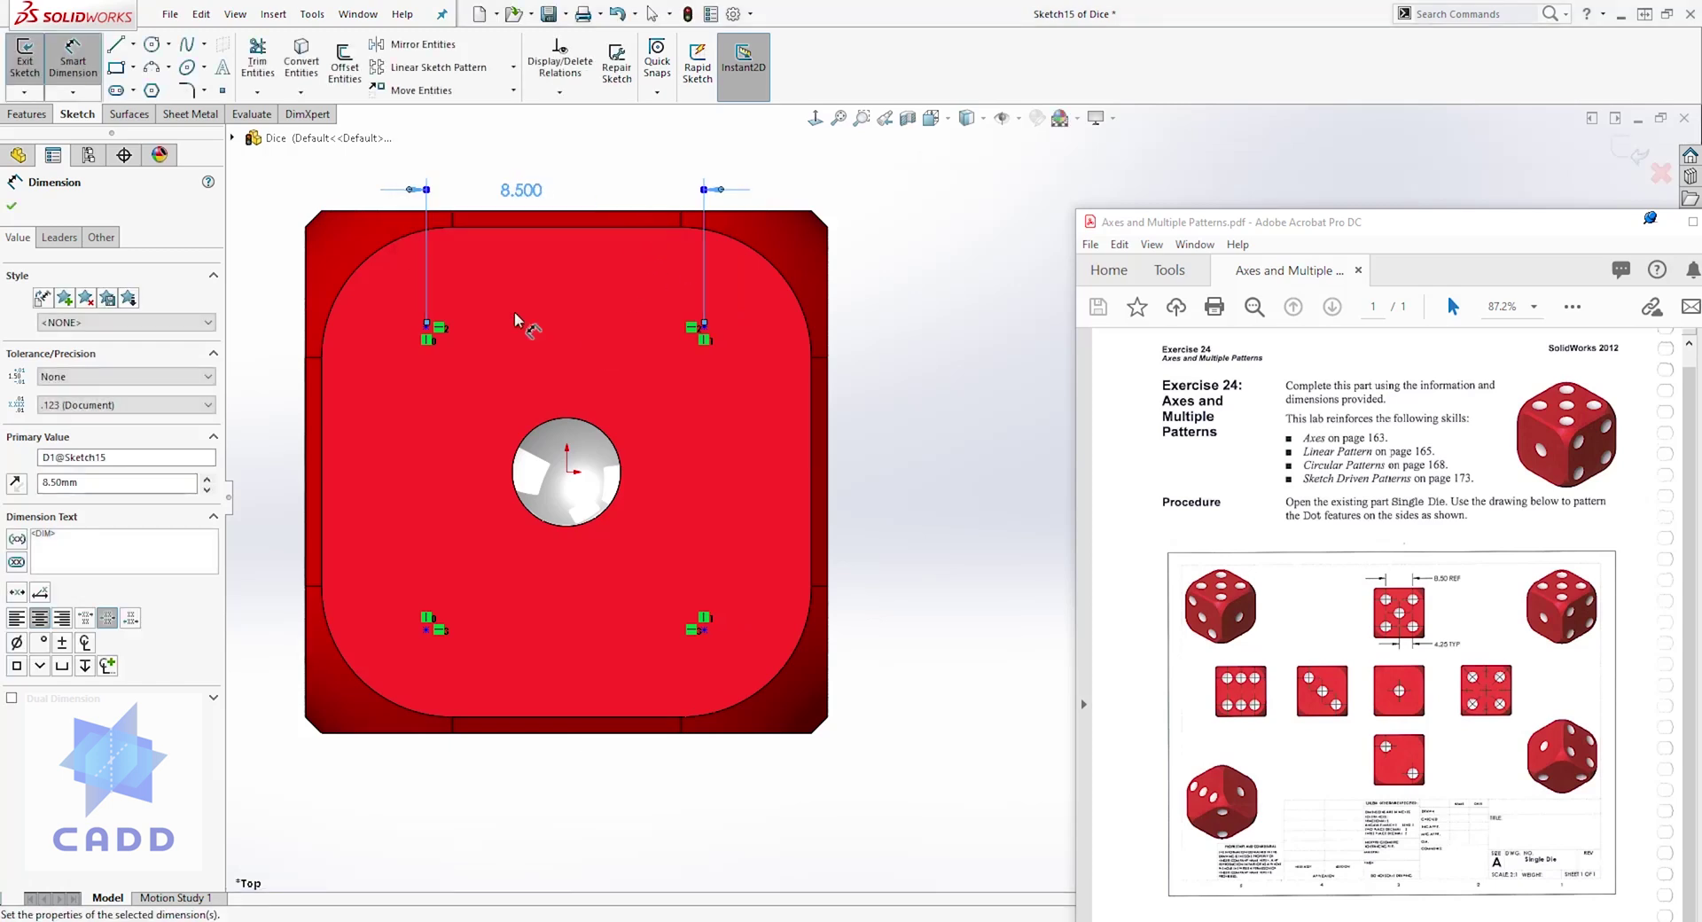
Step: Dimension the upper-left point horizontally from the origin at 4.25 mm
click(428, 328)
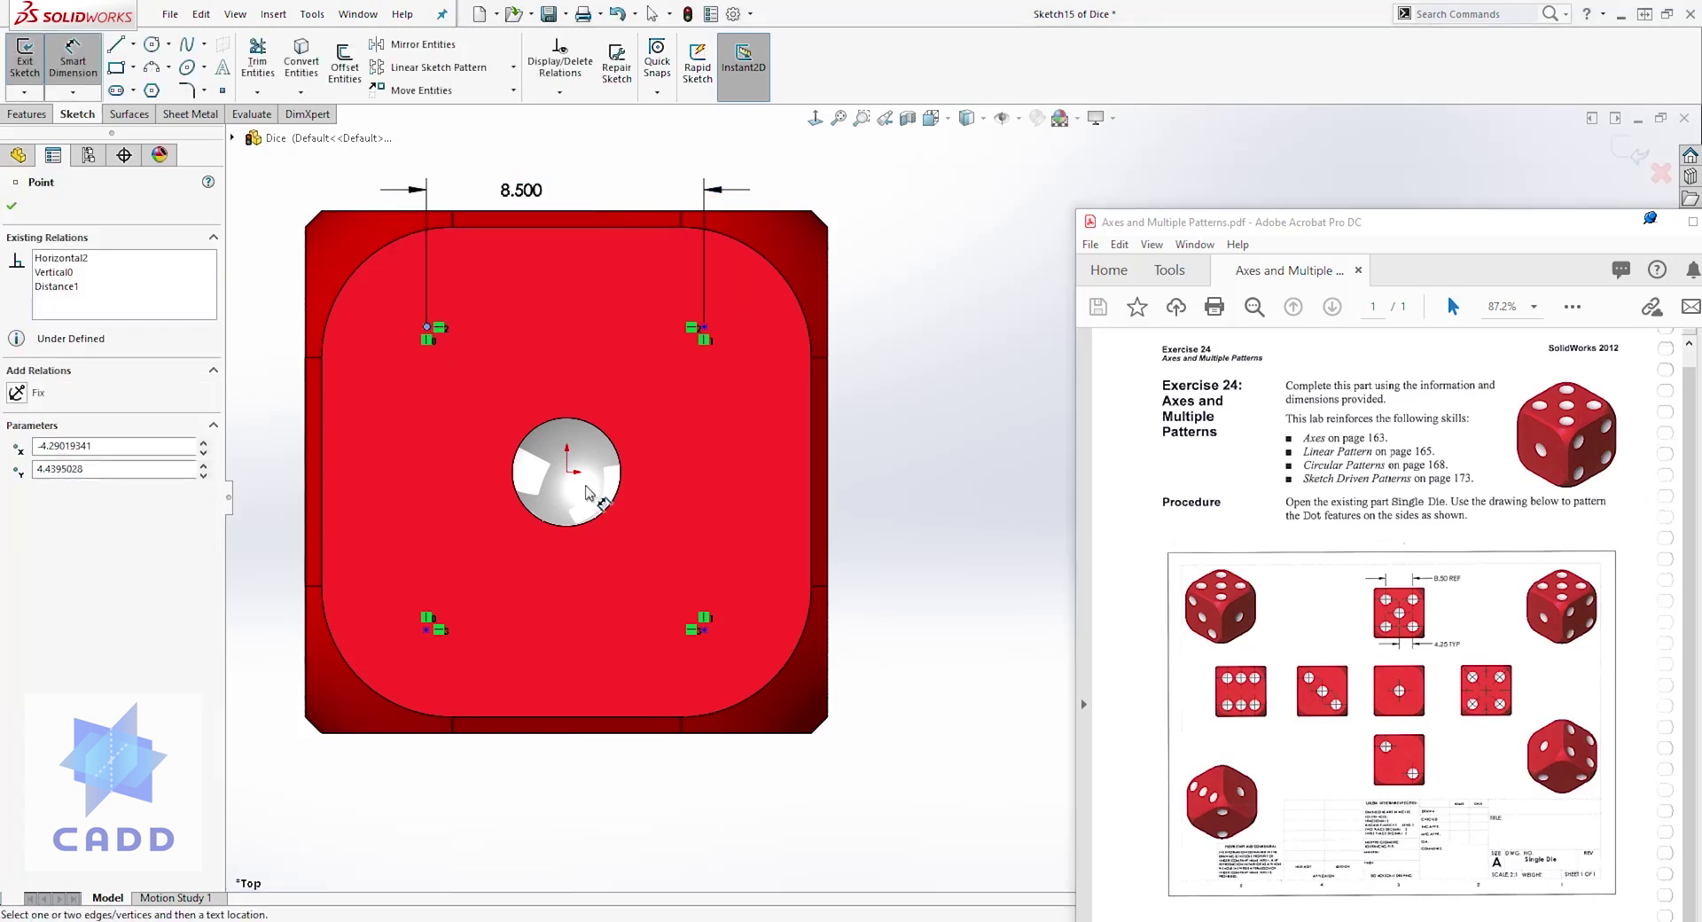
click(568, 472)
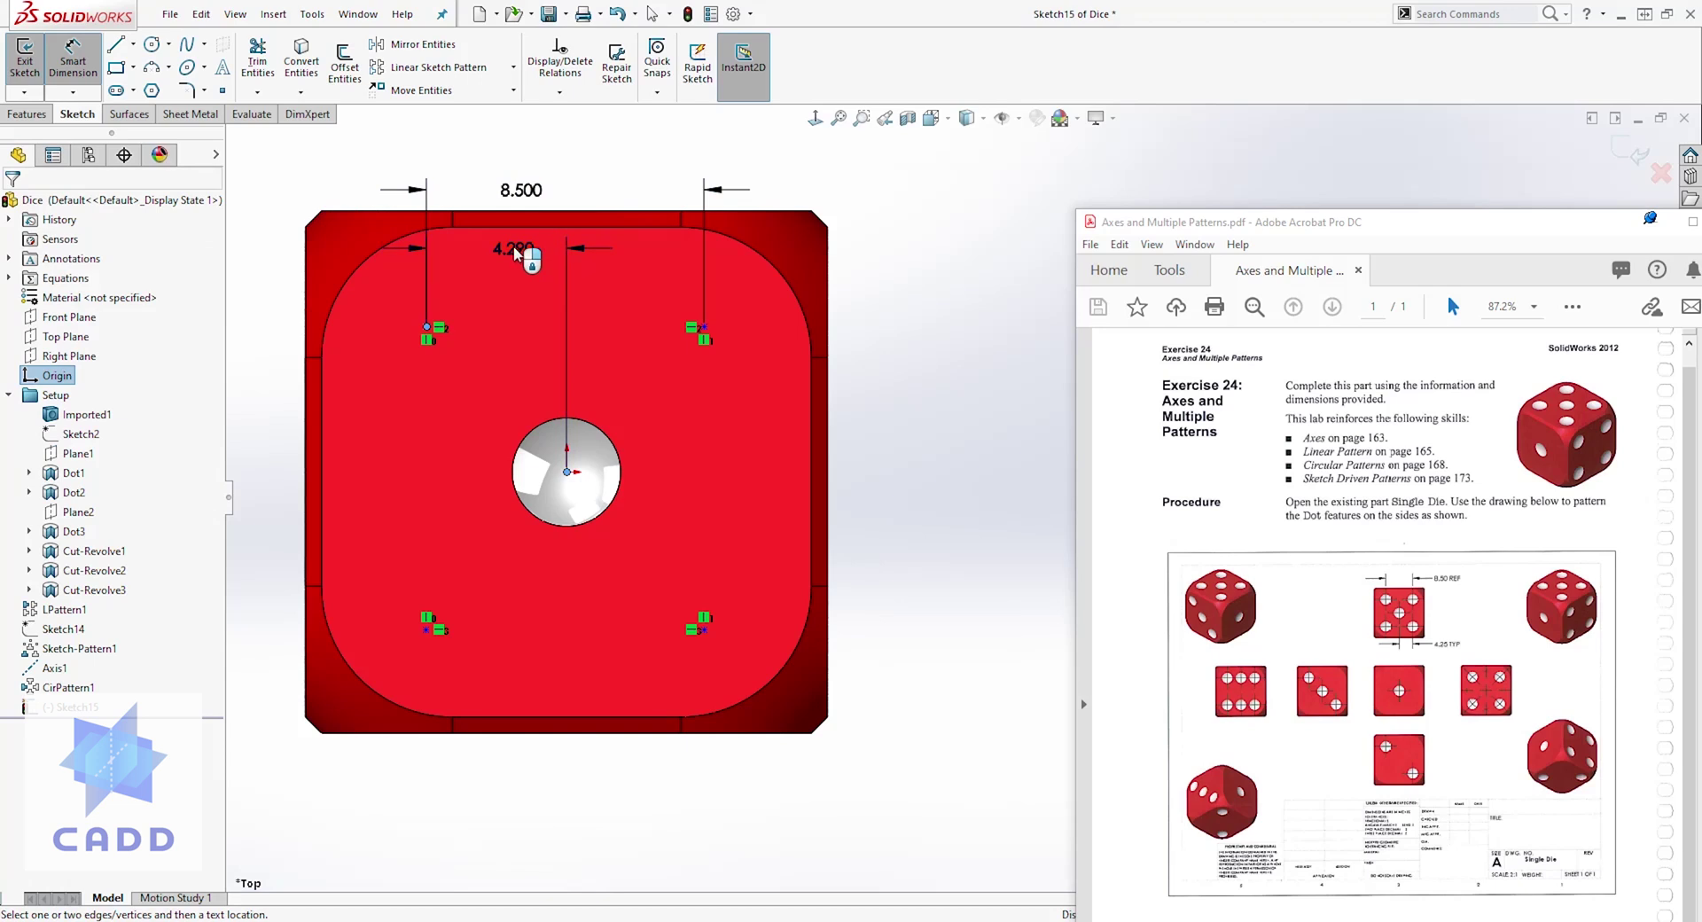
click(521, 251)
text(4.25)
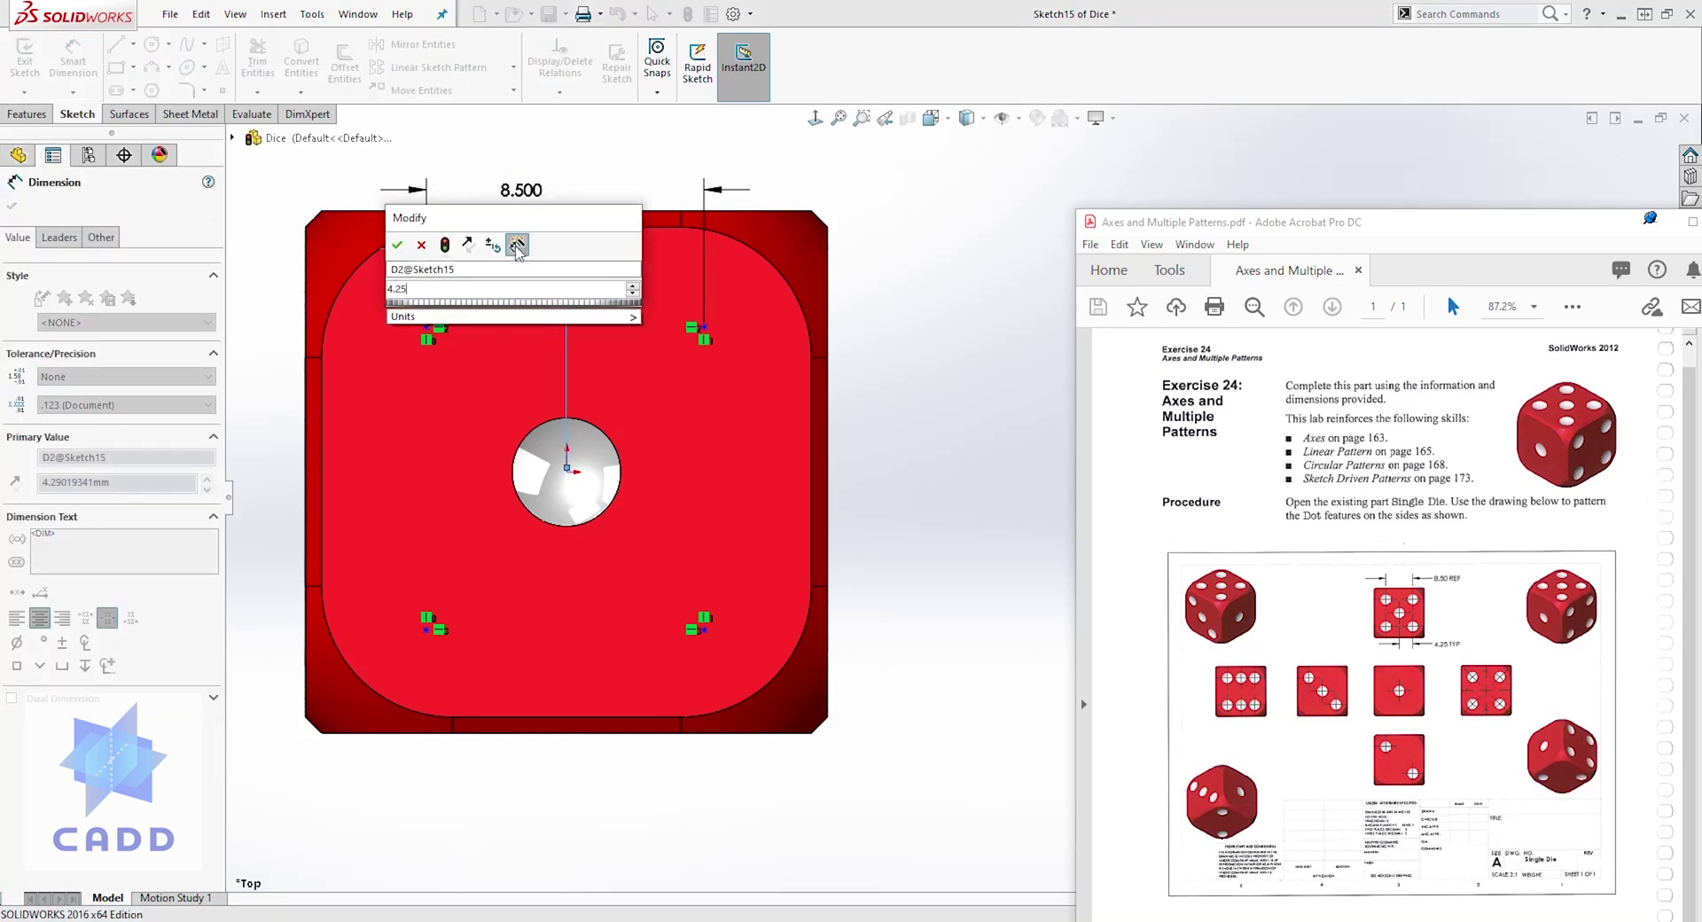
key(Return)
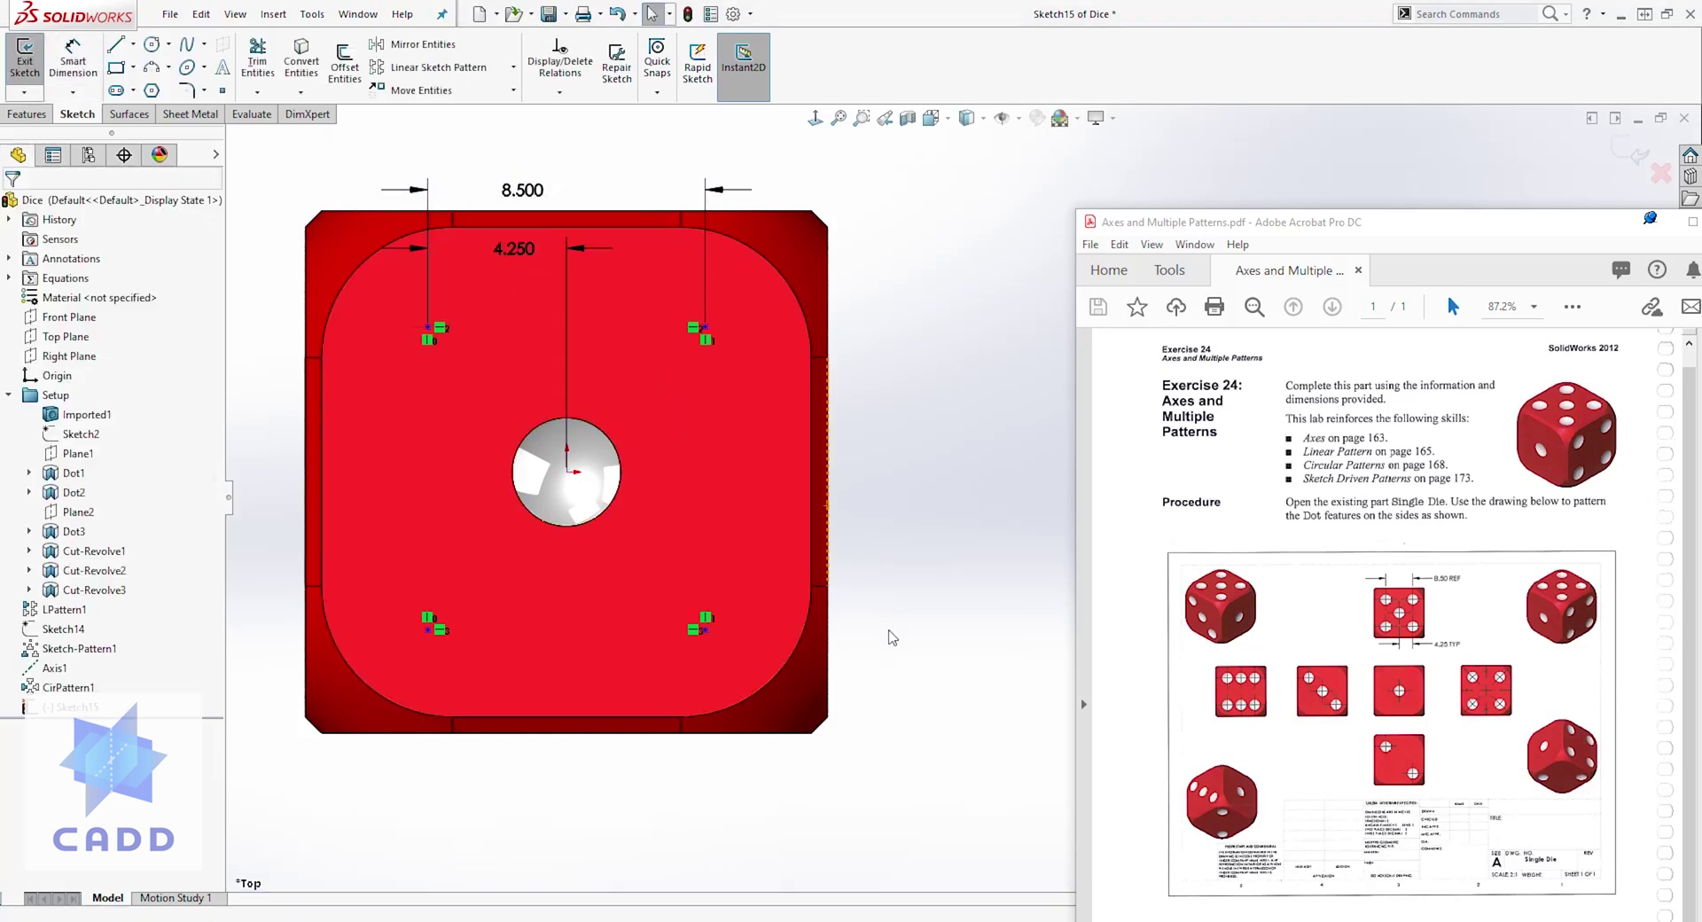
Step: Dimension the vertical spacing between the two right points and set it to 8.5 mm
click(706, 328)
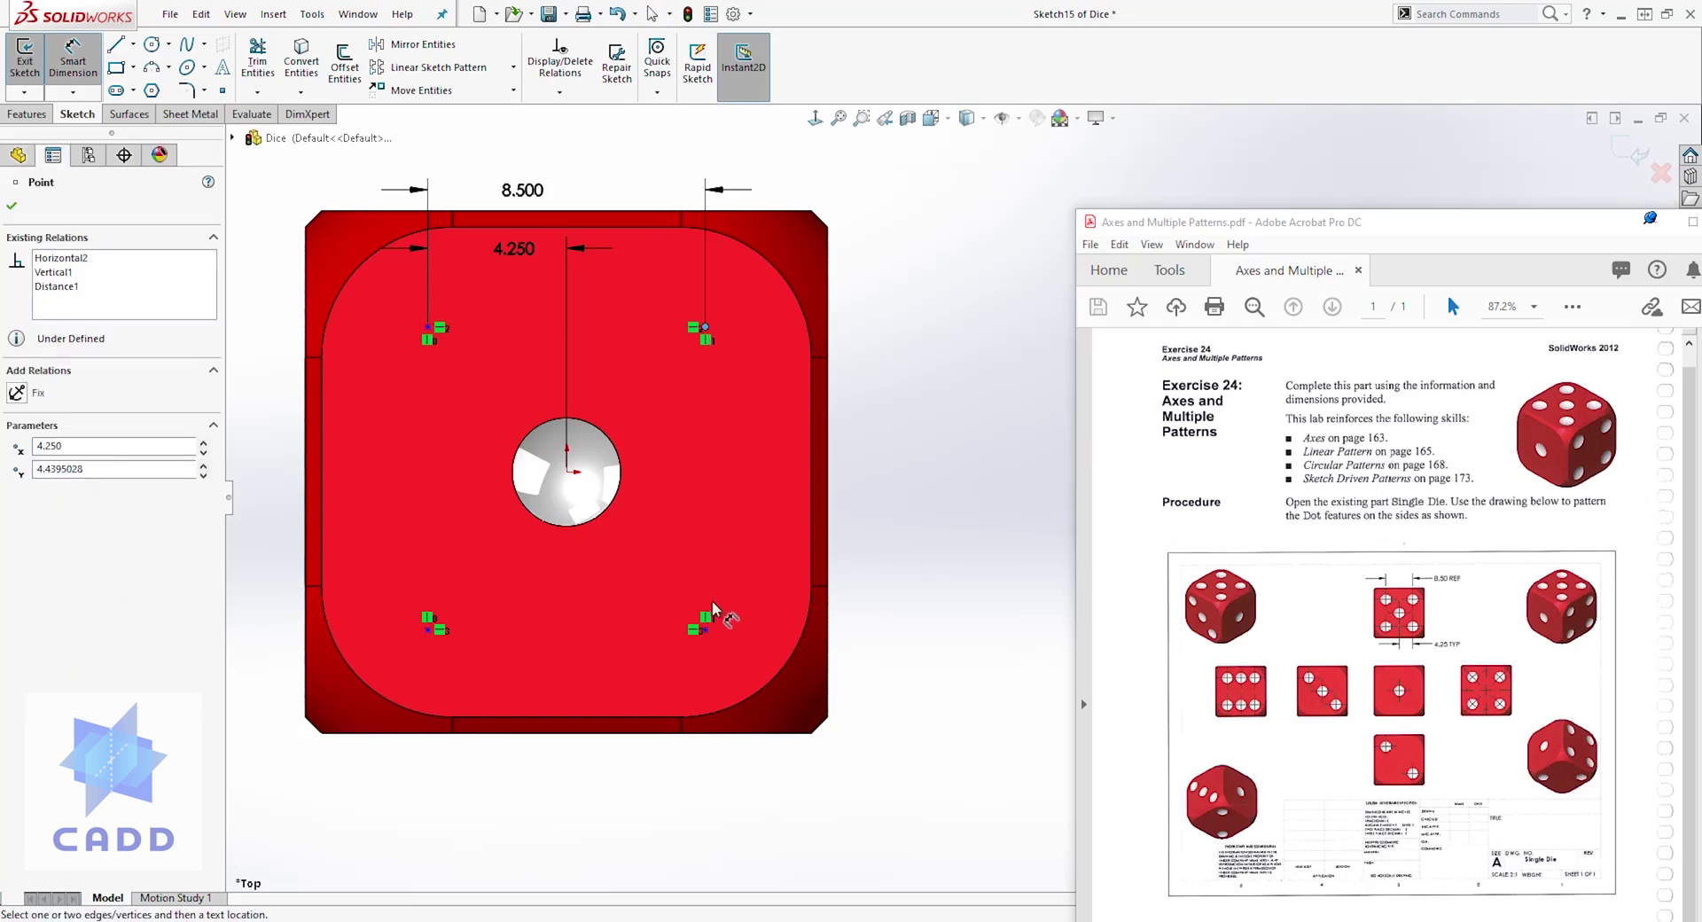
click(707, 630)
click(950, 492)
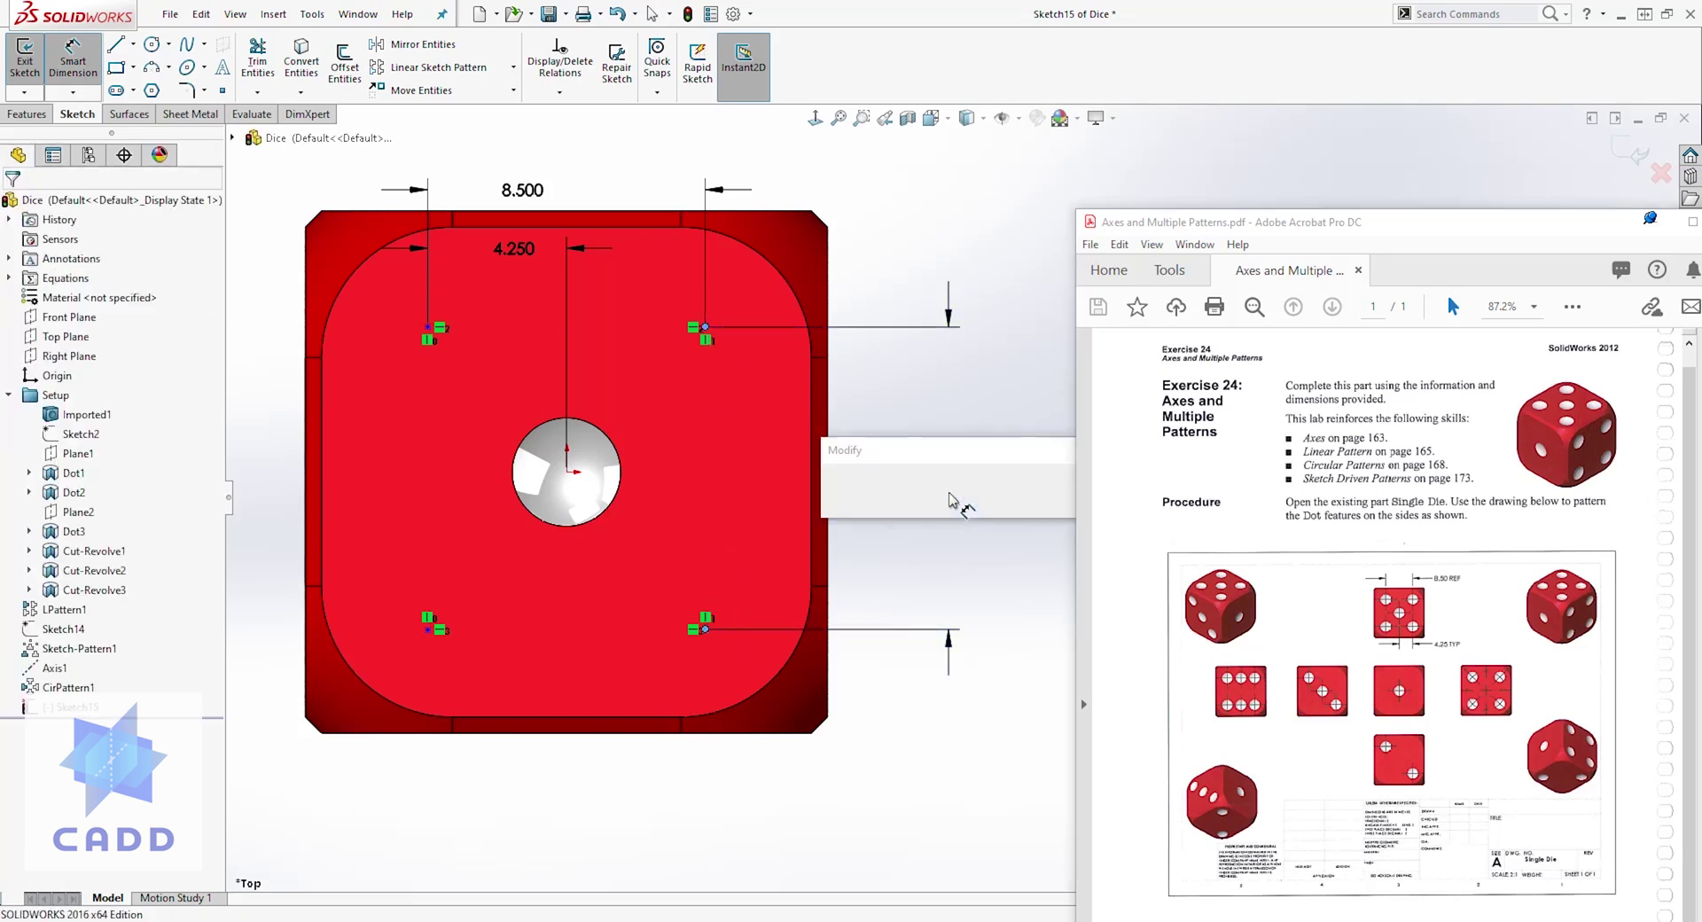
text(8.5)
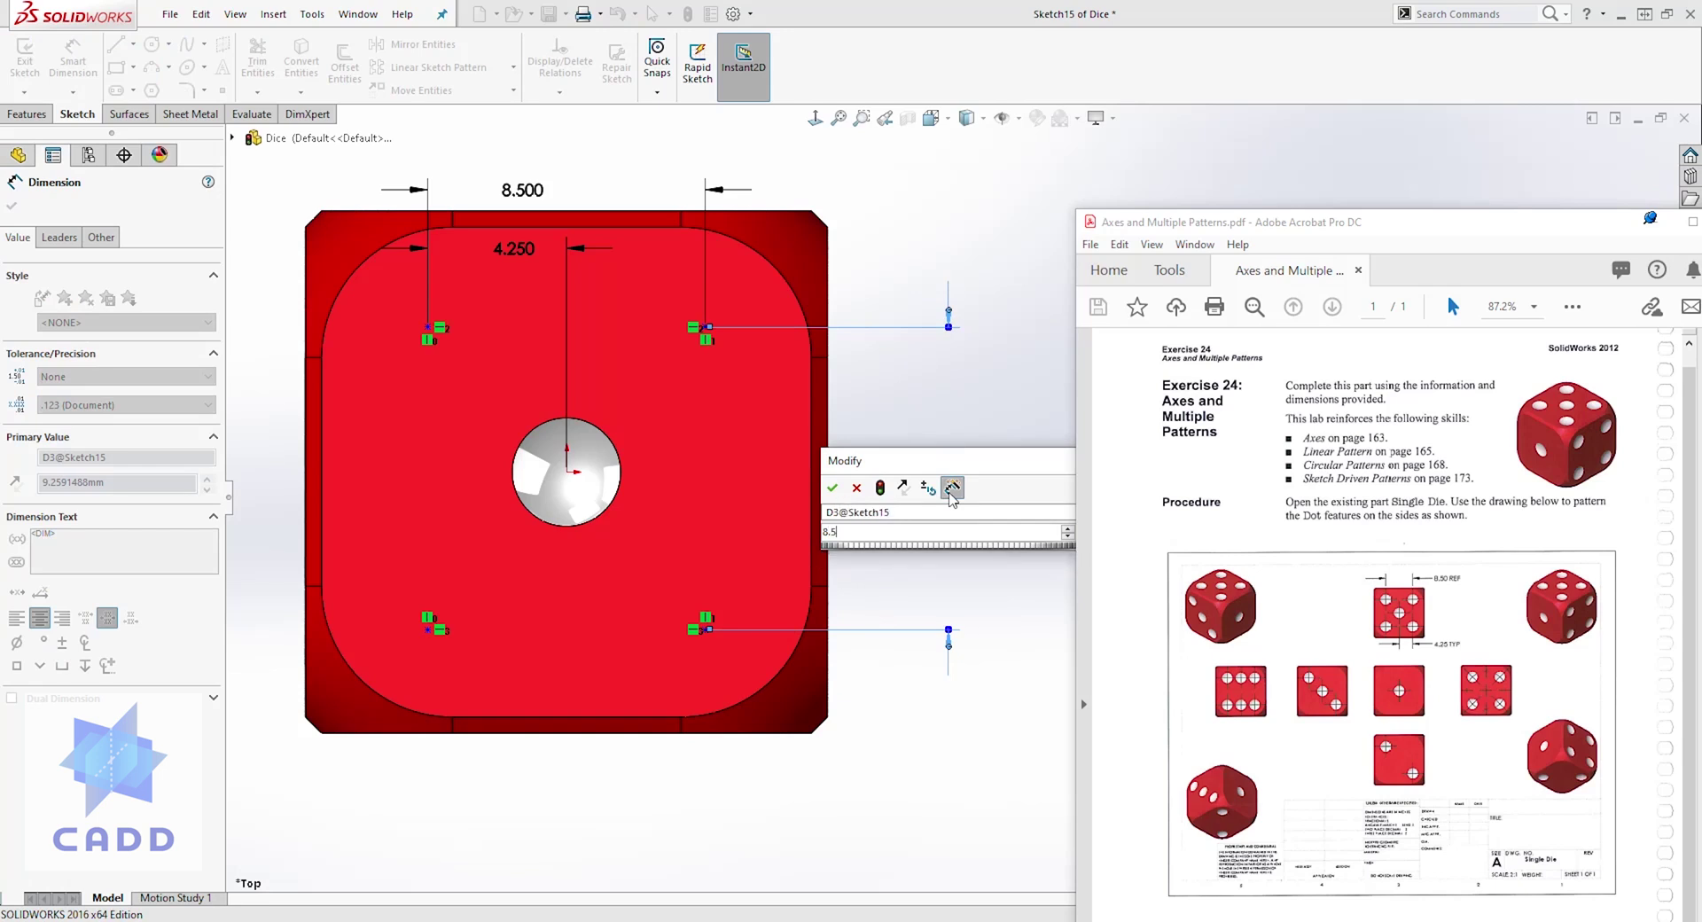
key(Return)
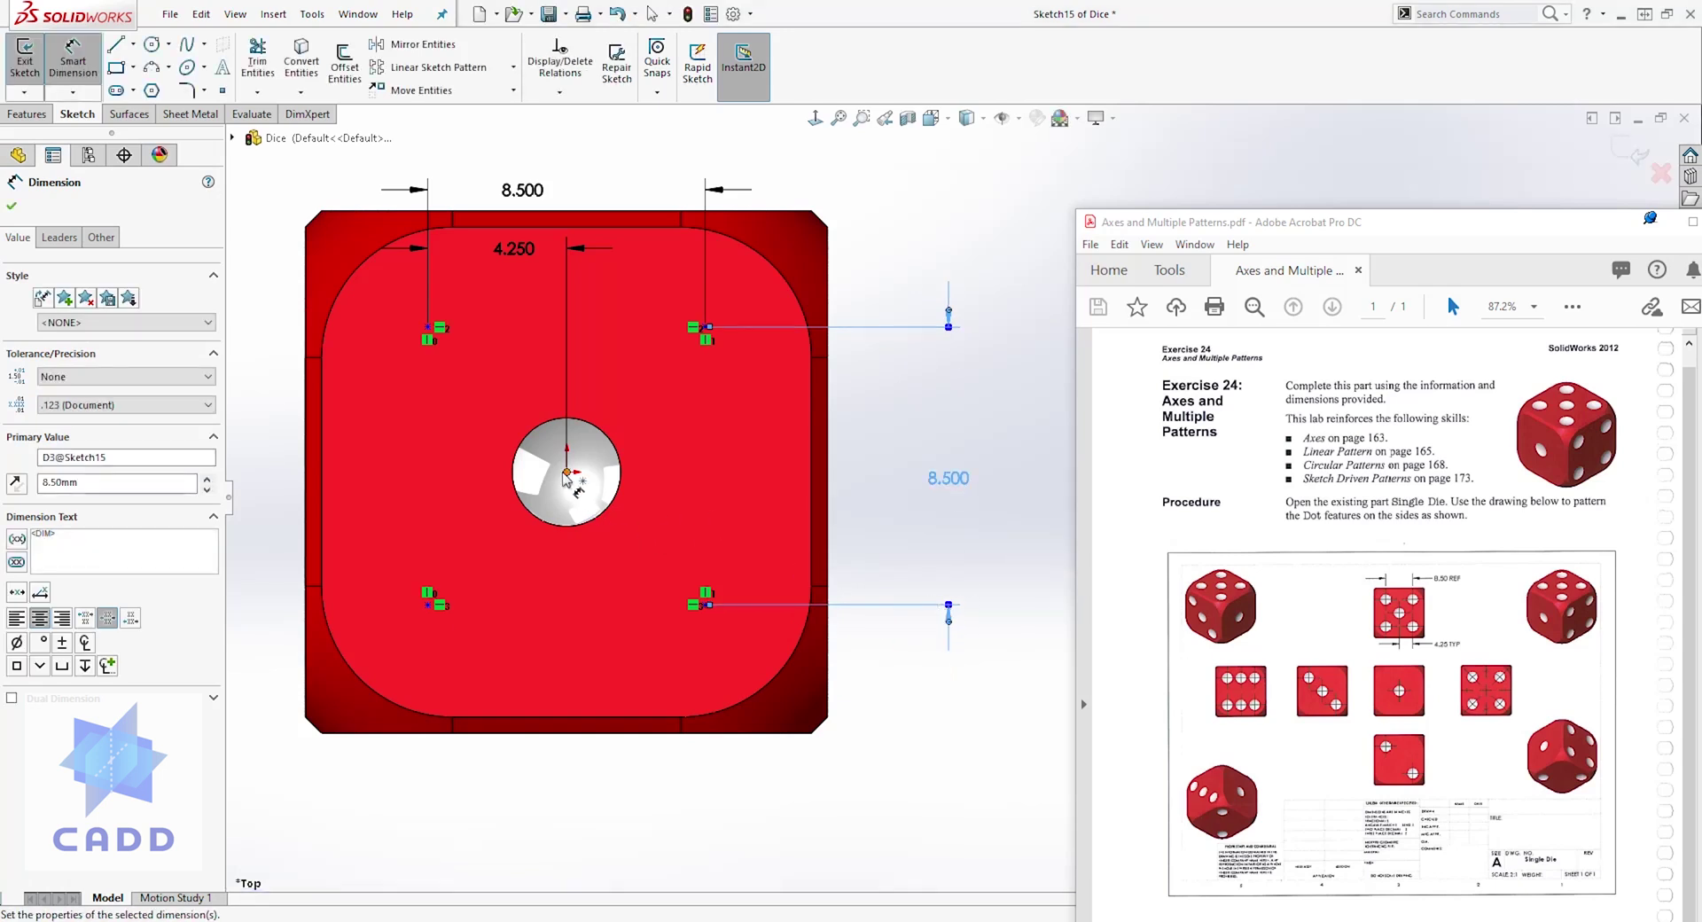
key(Escape)
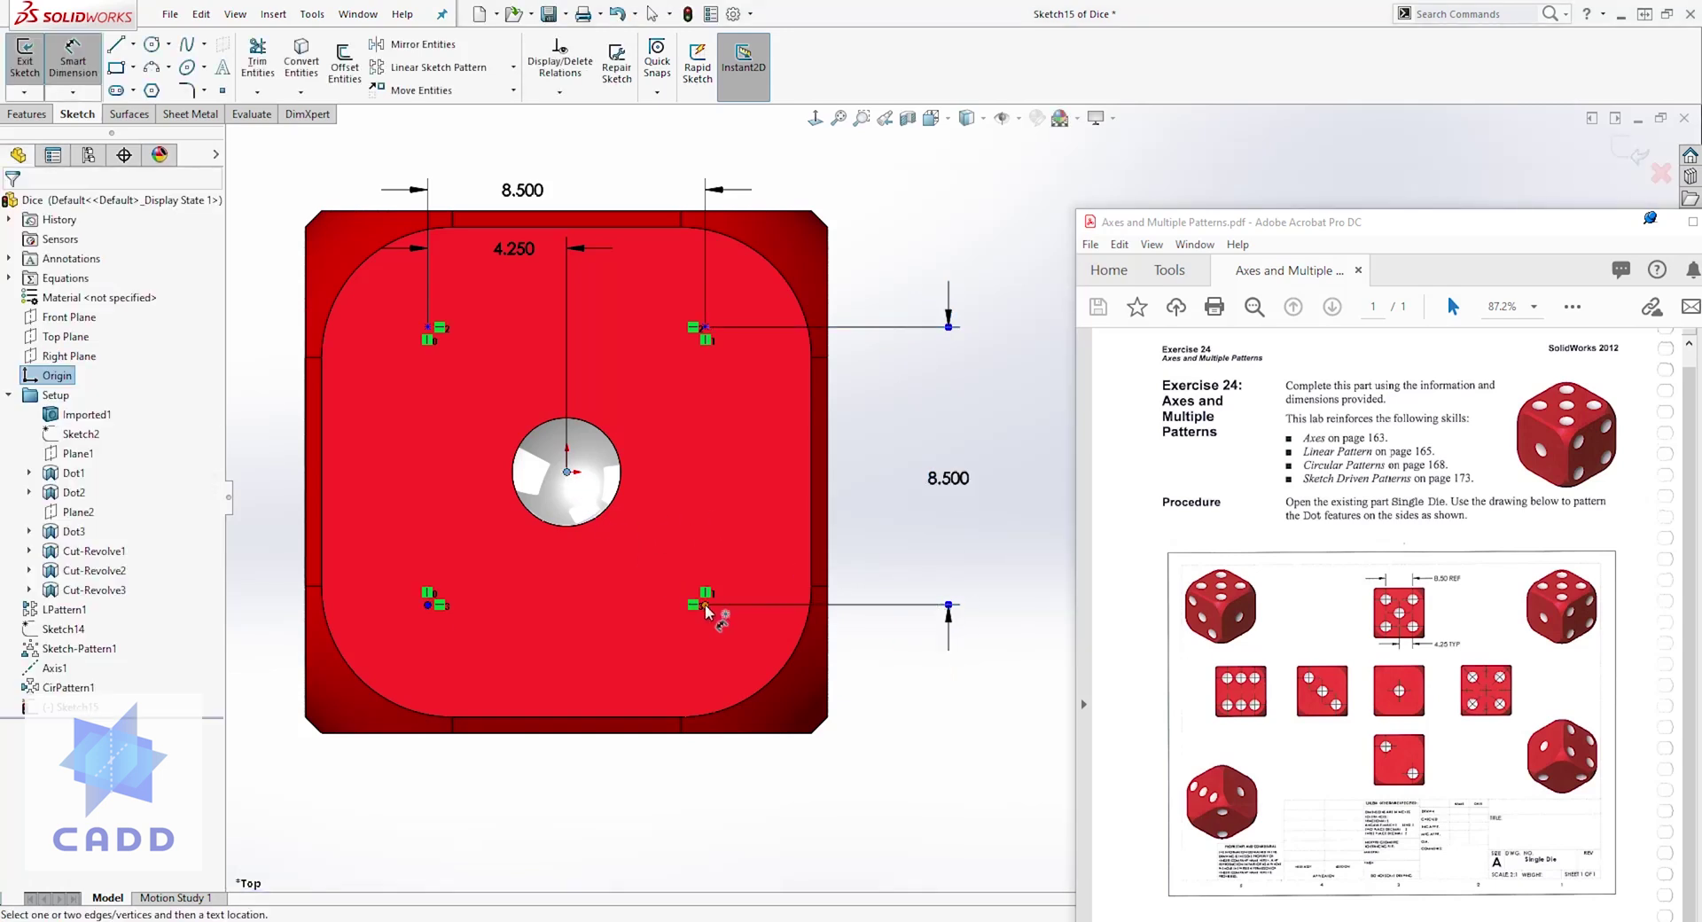
Step: Dimension the lower-right point vertically from the origin at 4.25 mm and exit the sketch
click(707, 606)
click(568, 471)
click(851, 521)
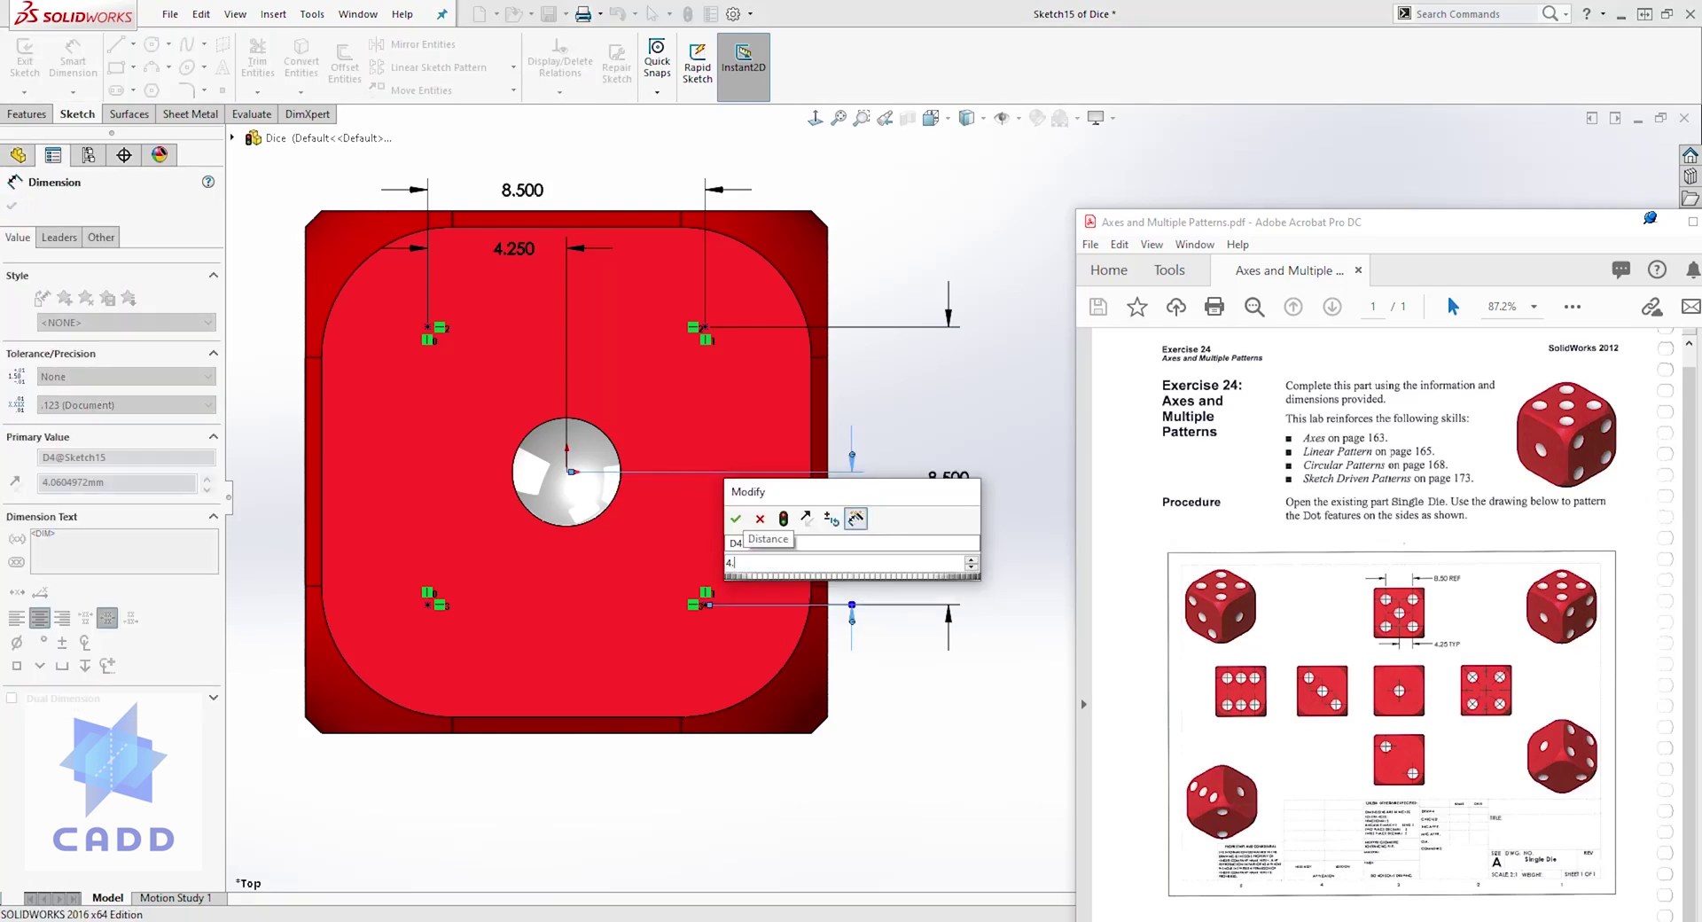
key(Return)
key(Escape)
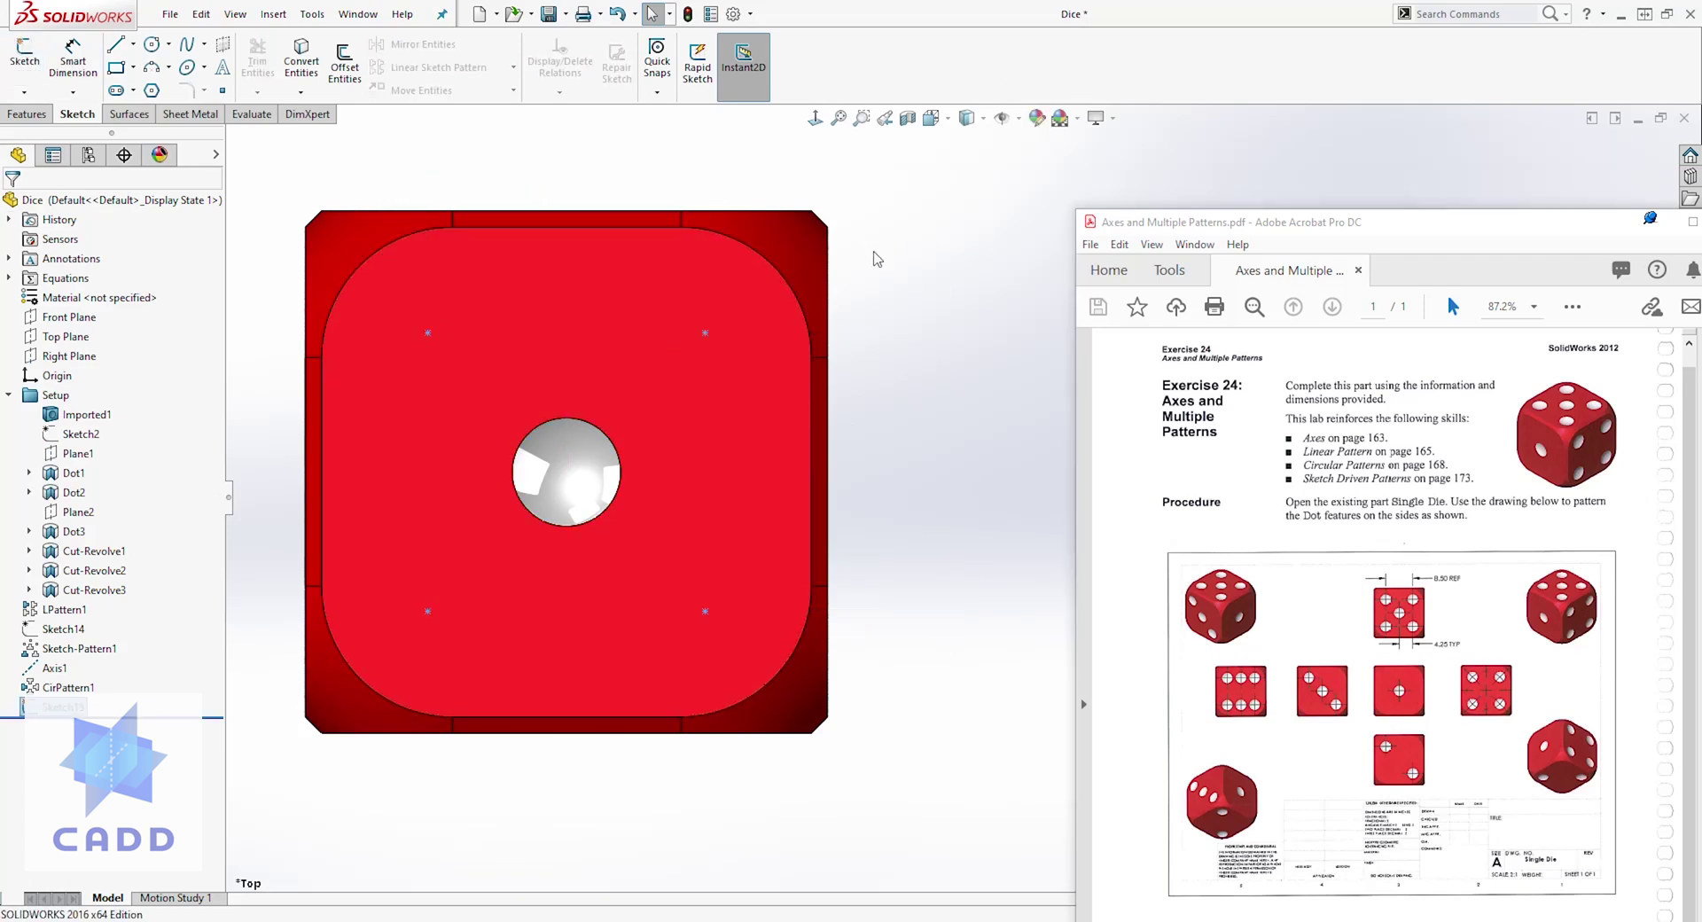
Step: Create a sketch driven pattern of the top face's centre dot using the sketch with four corner points
click(46, 112)
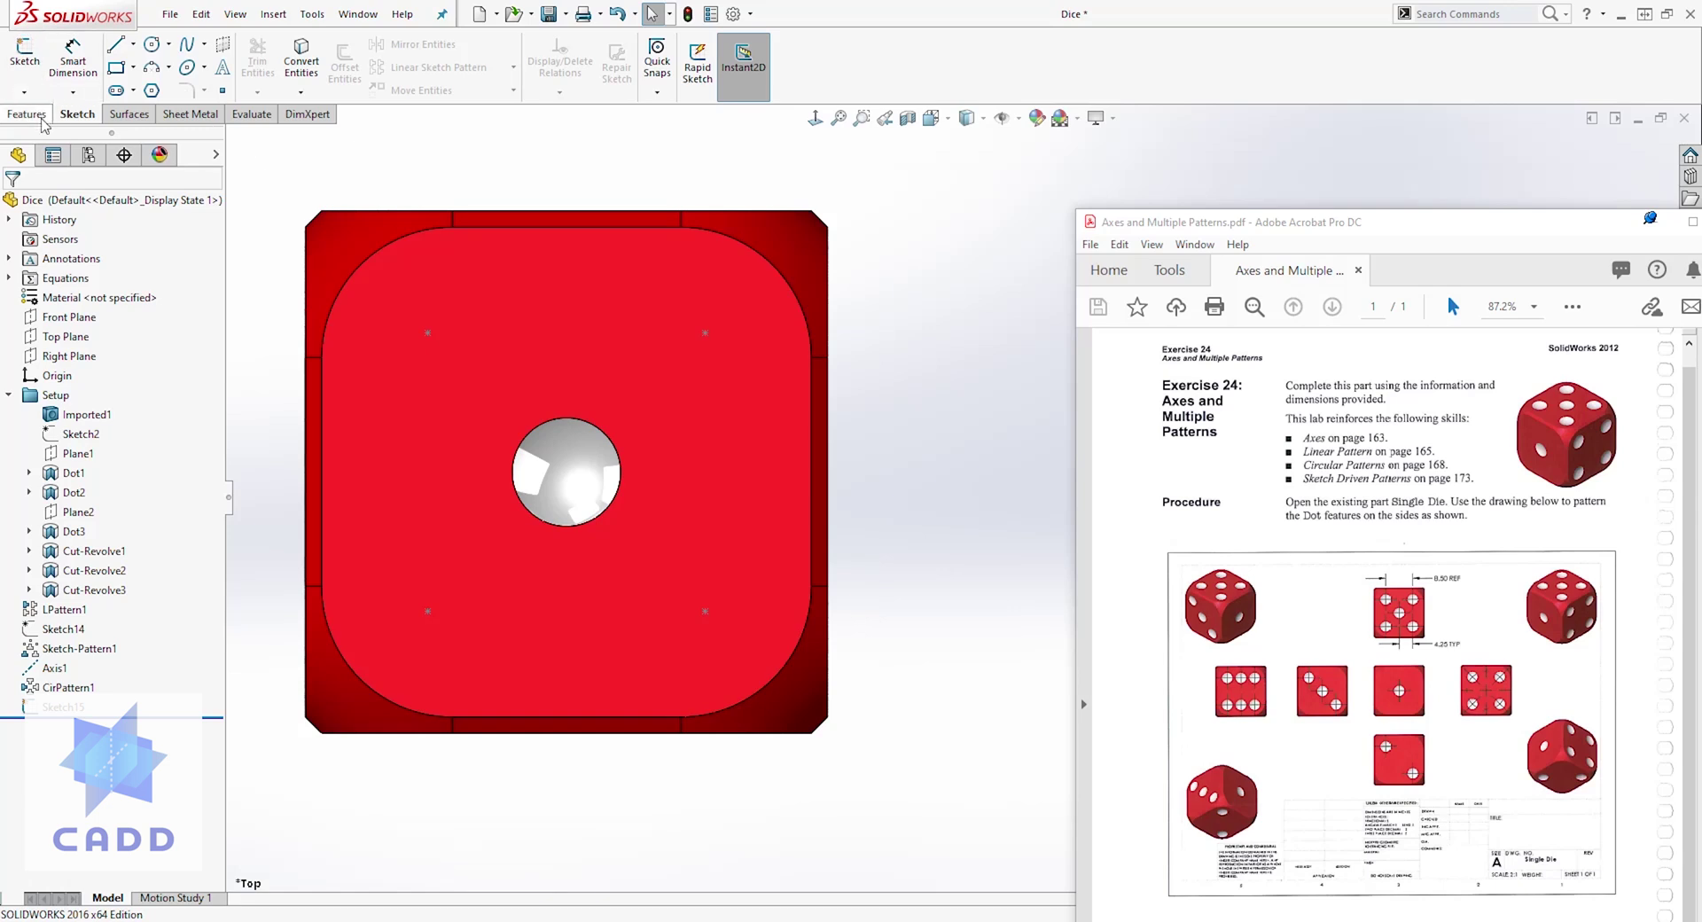
click(528, 92)
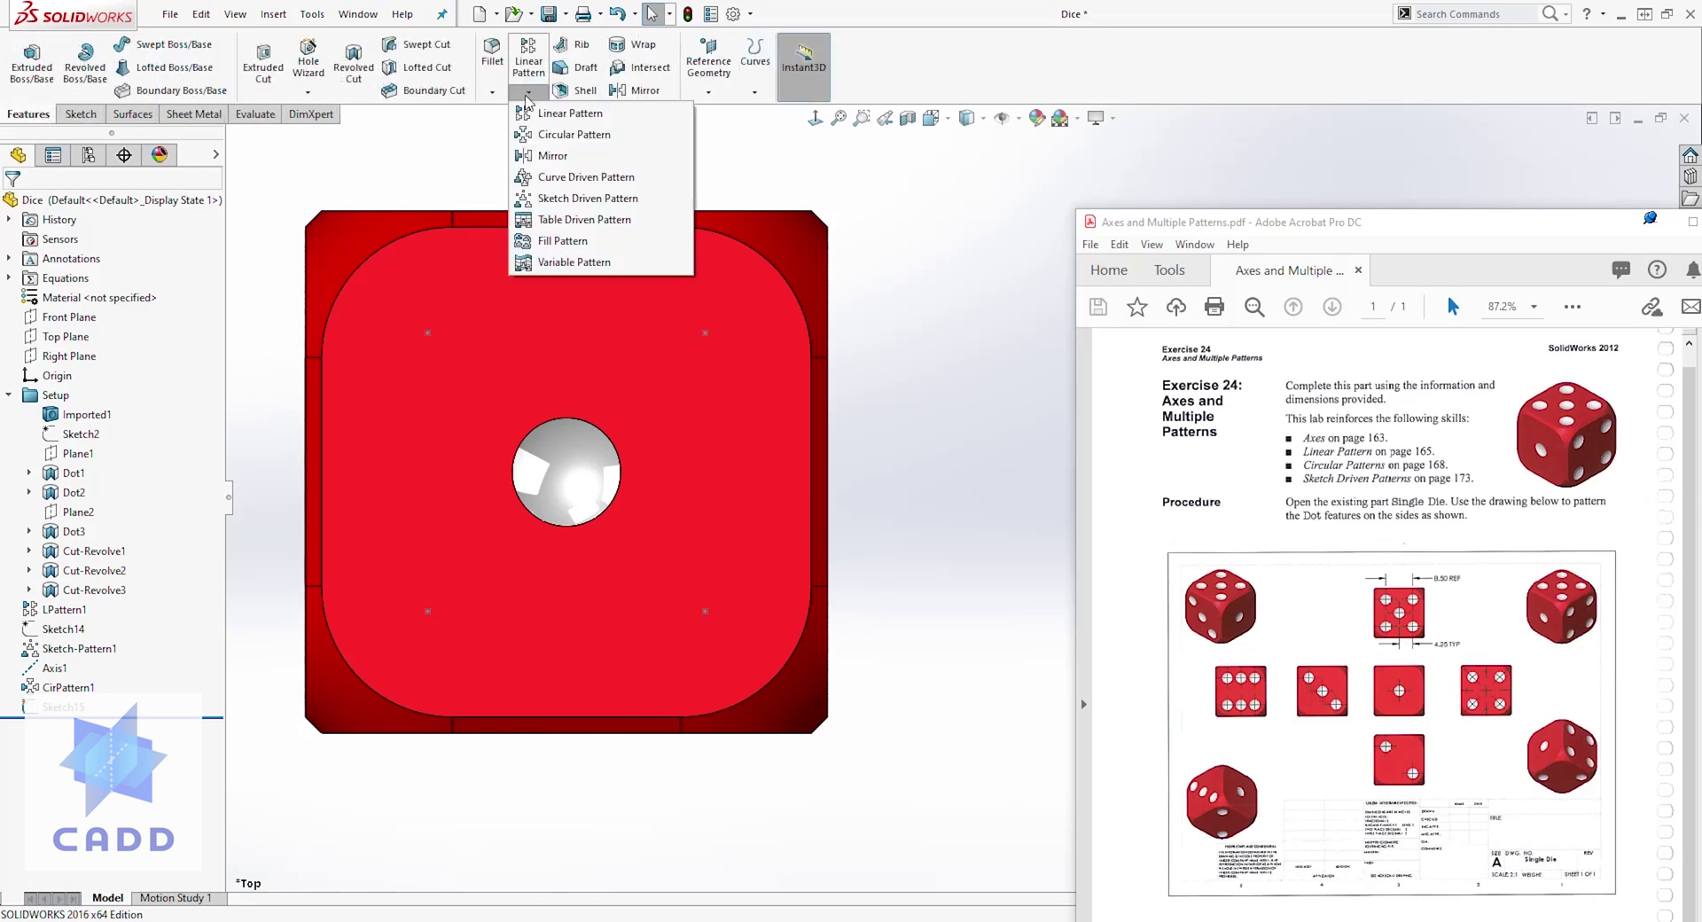
click(572, 200)
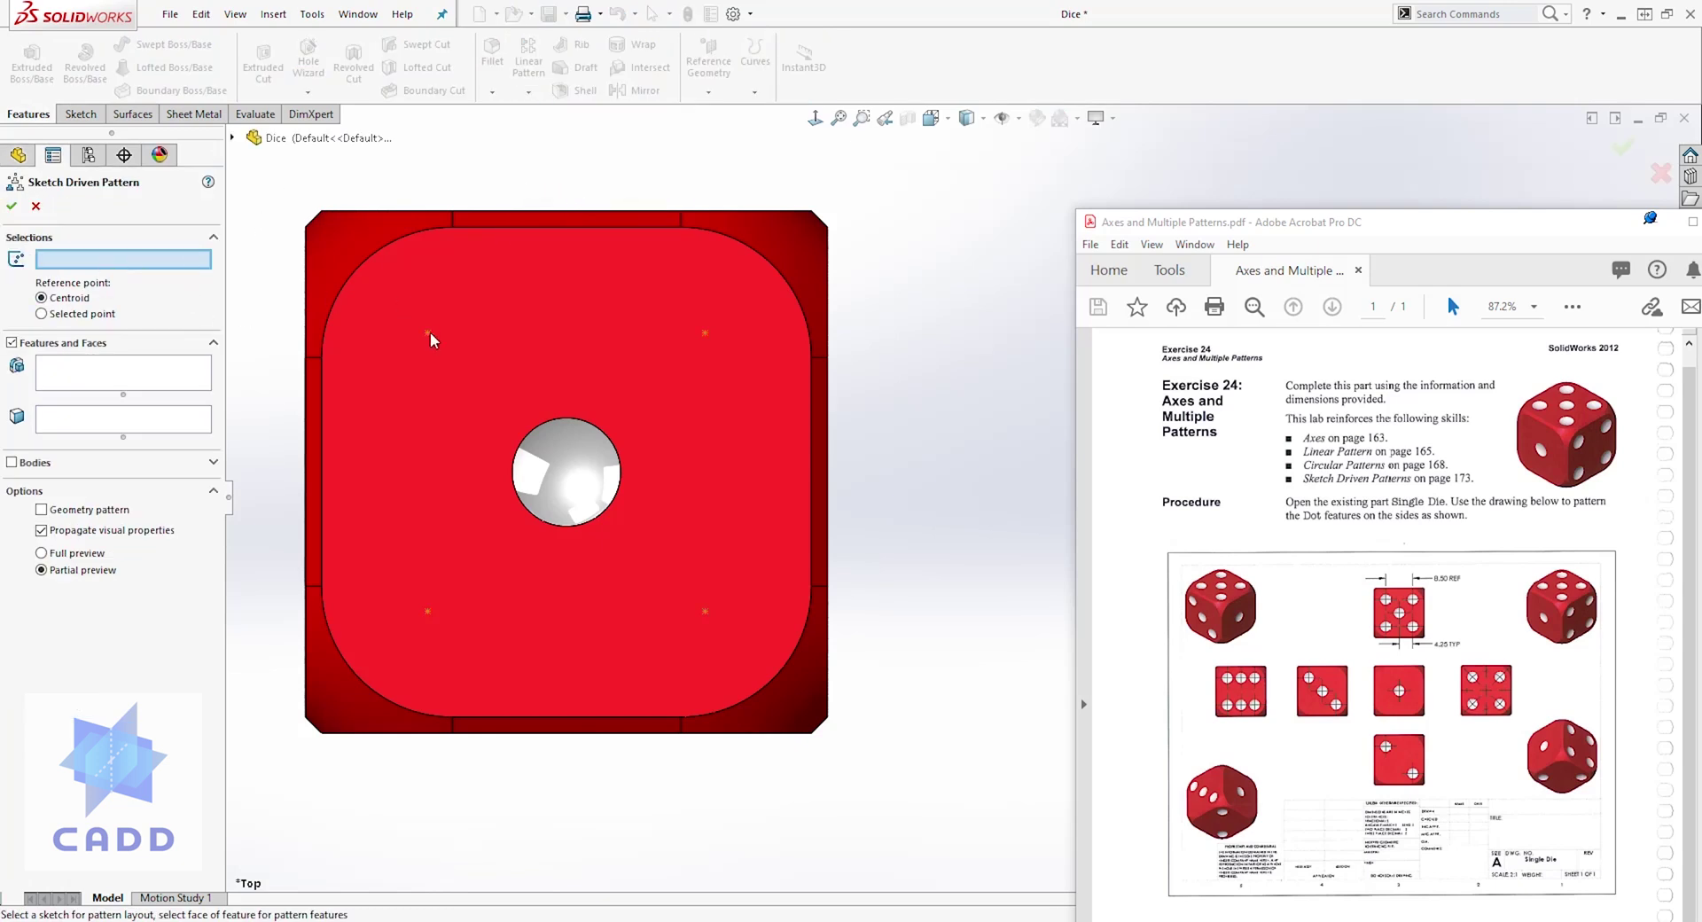
click(429, 331)
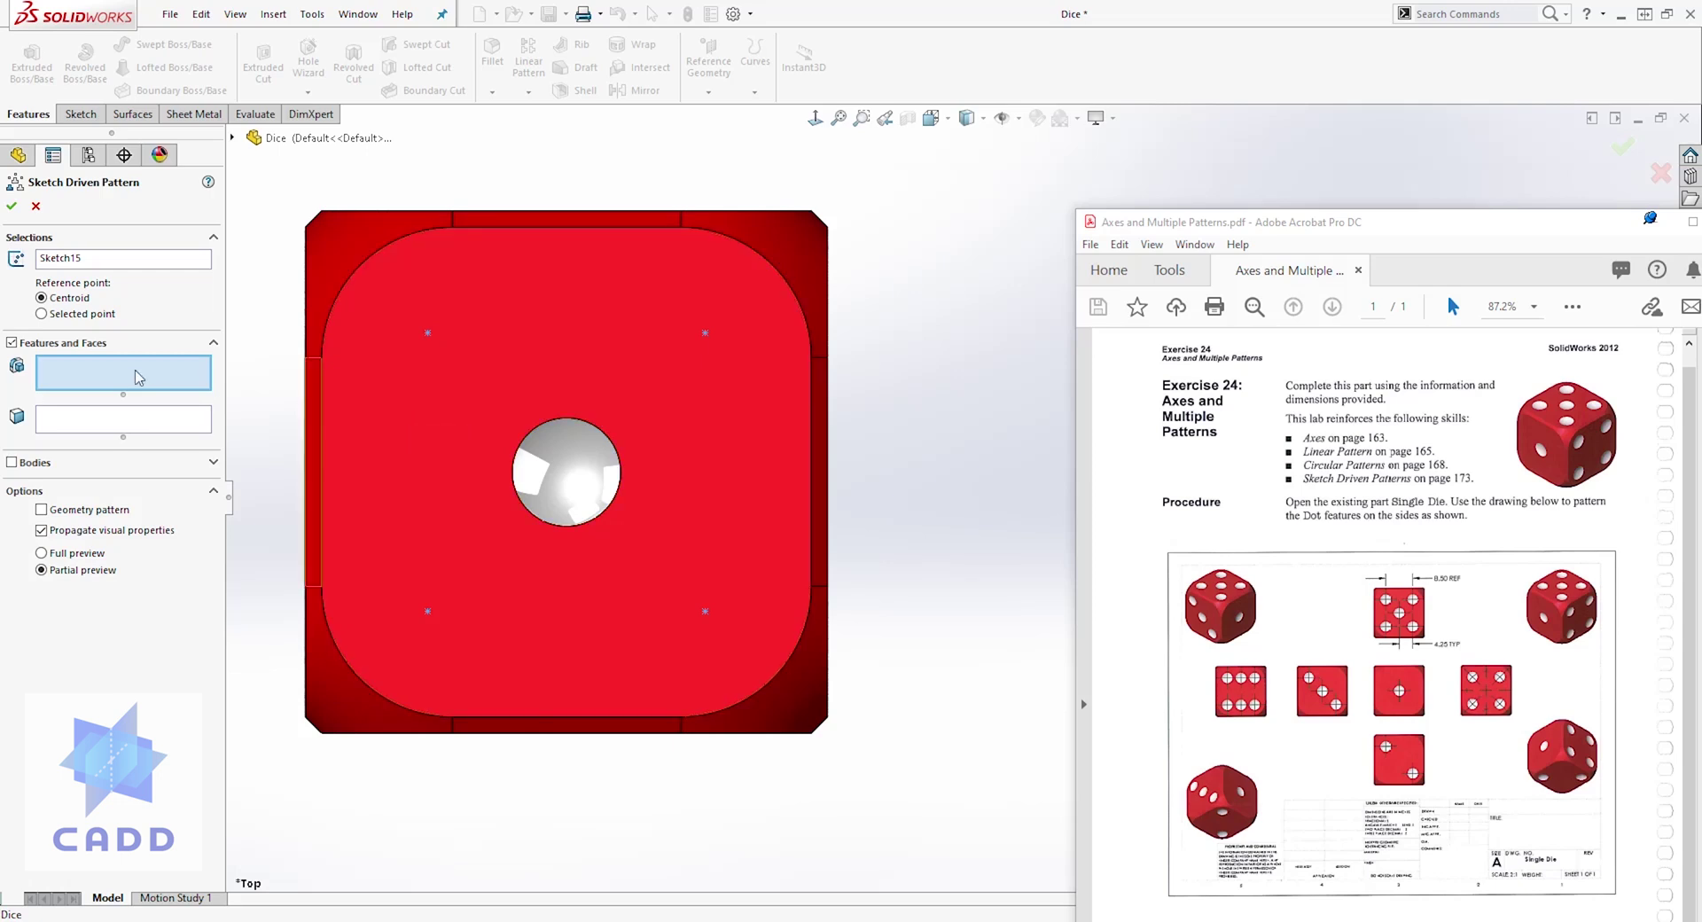
click(578, 479)
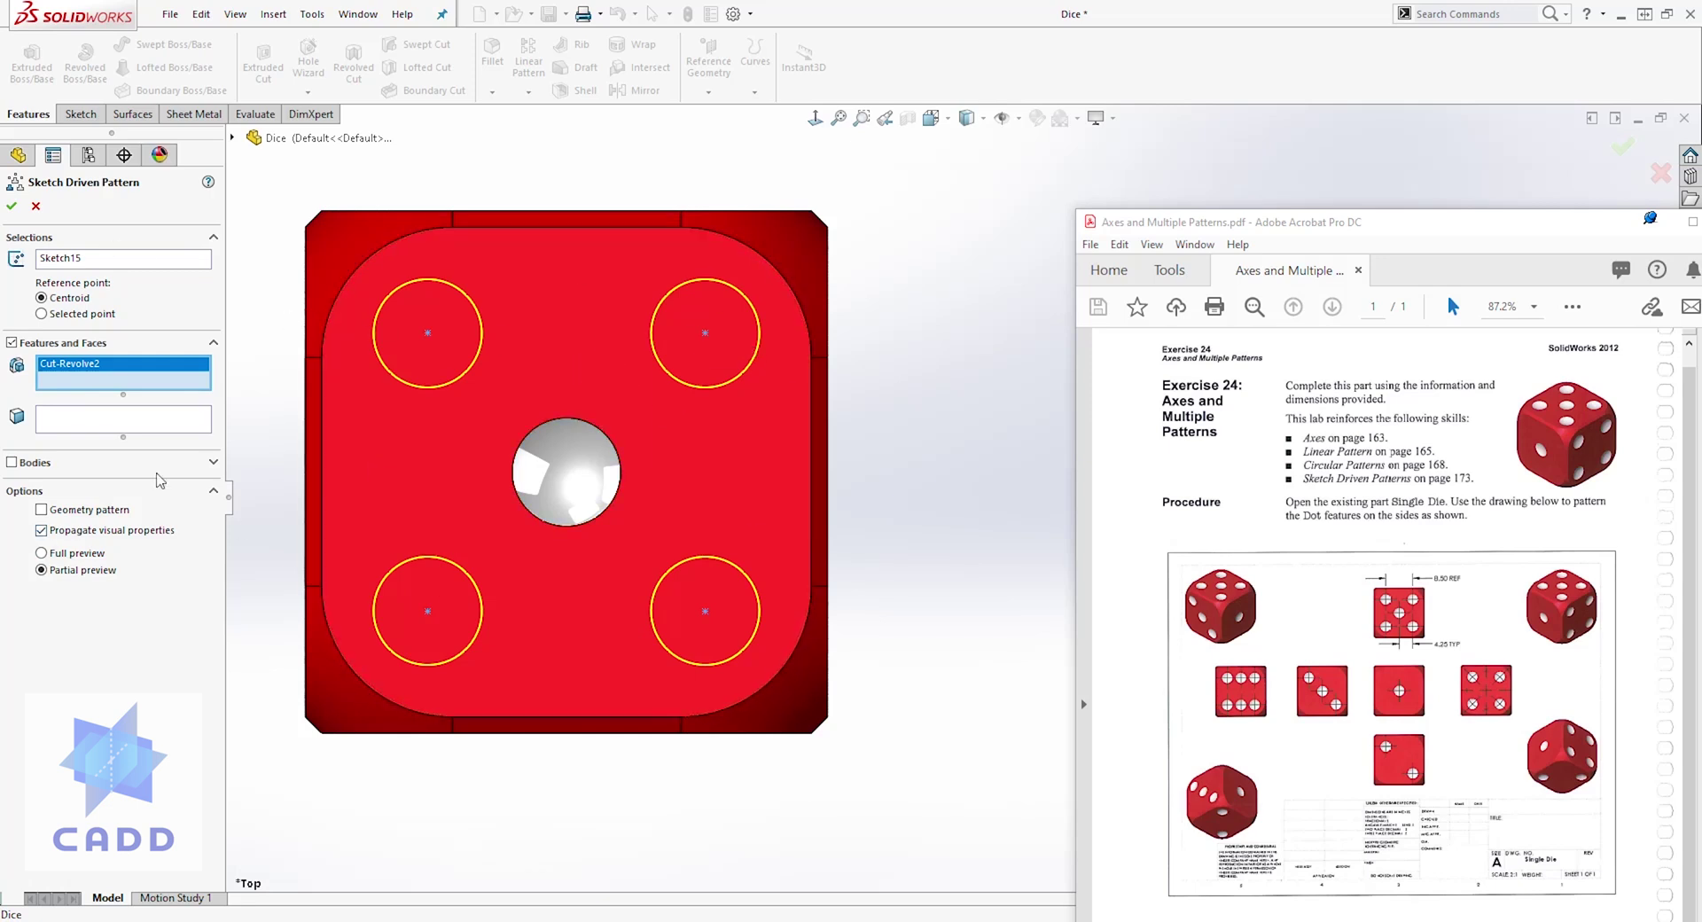
click(42, 553)
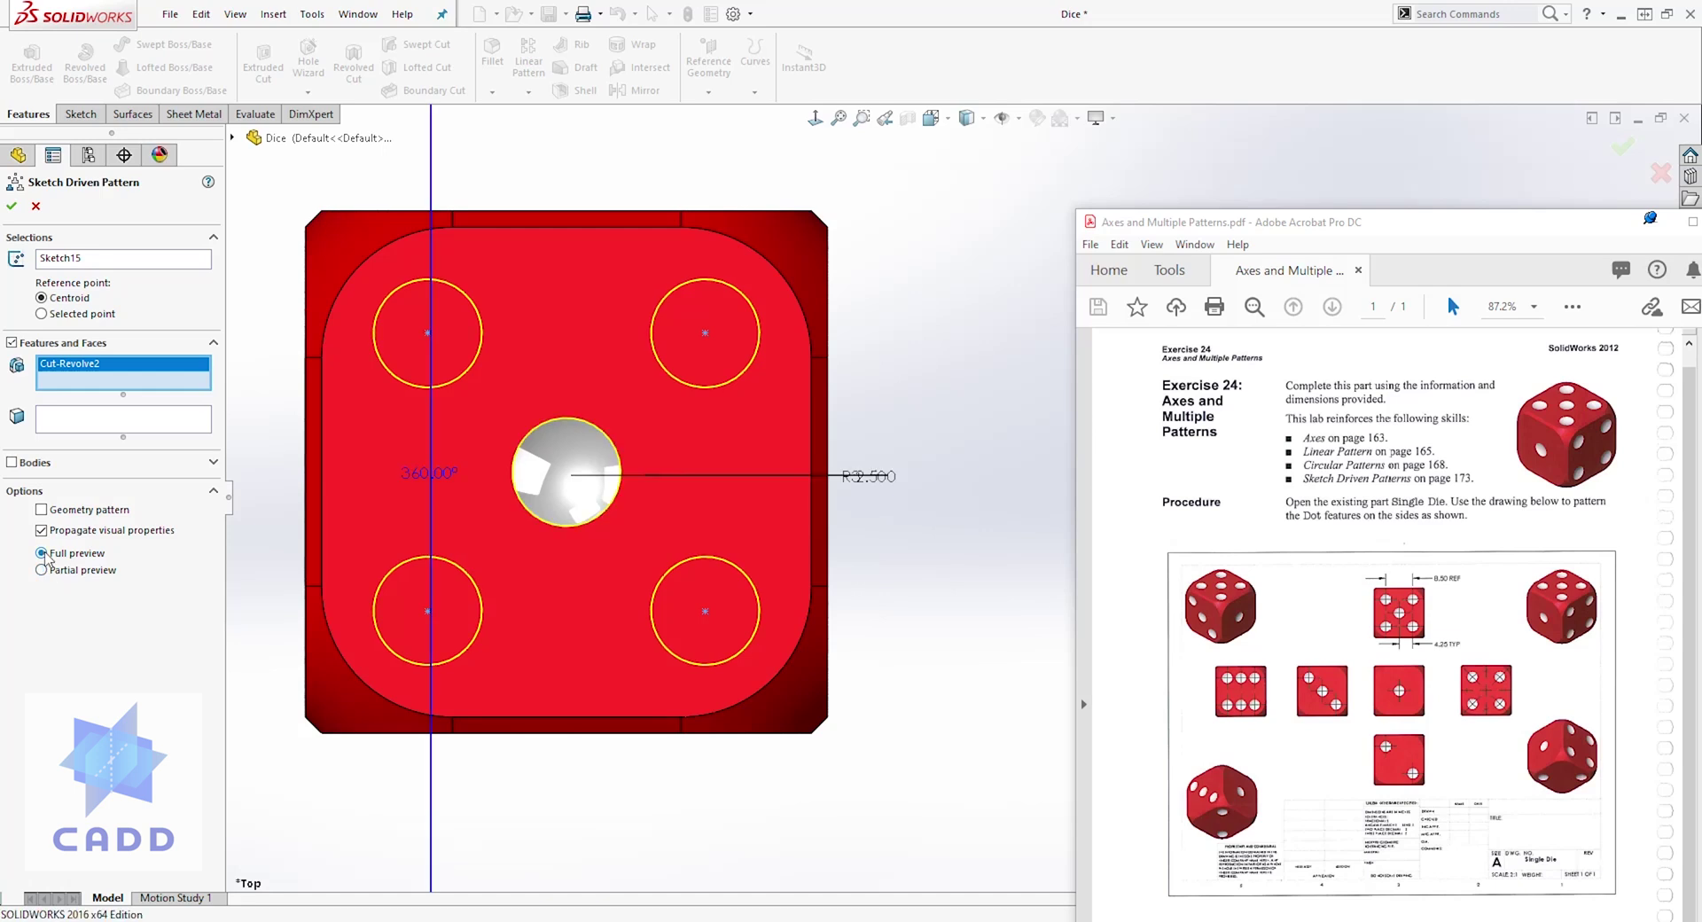
click(40, 570)
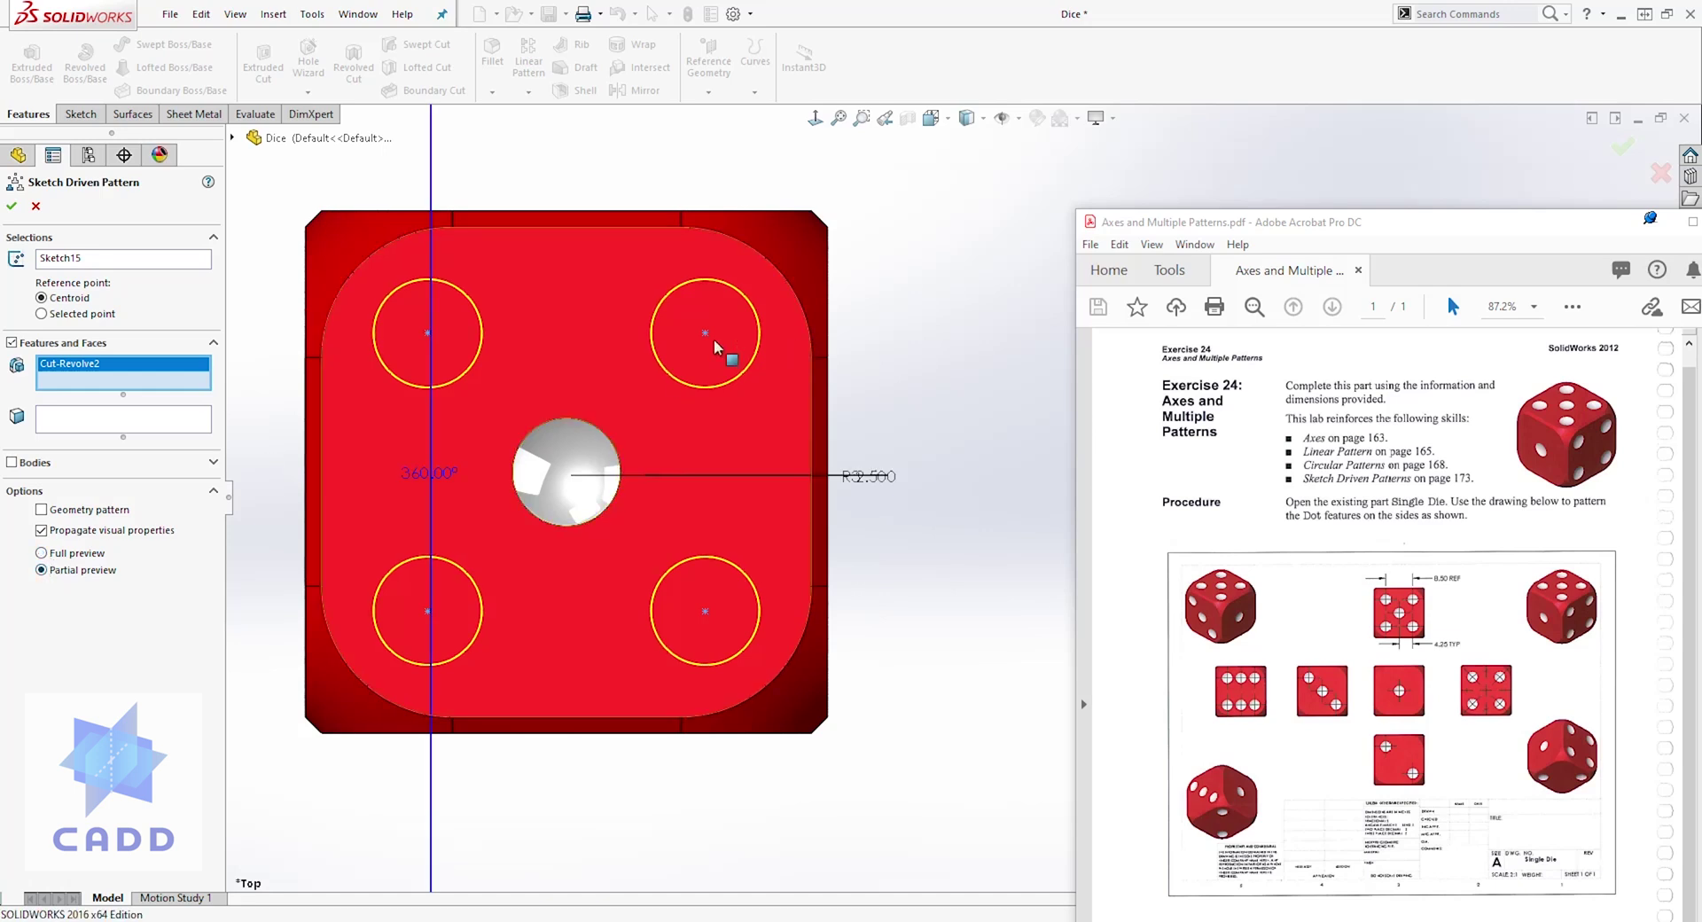
middle_drag(888, 250, 904, 278)
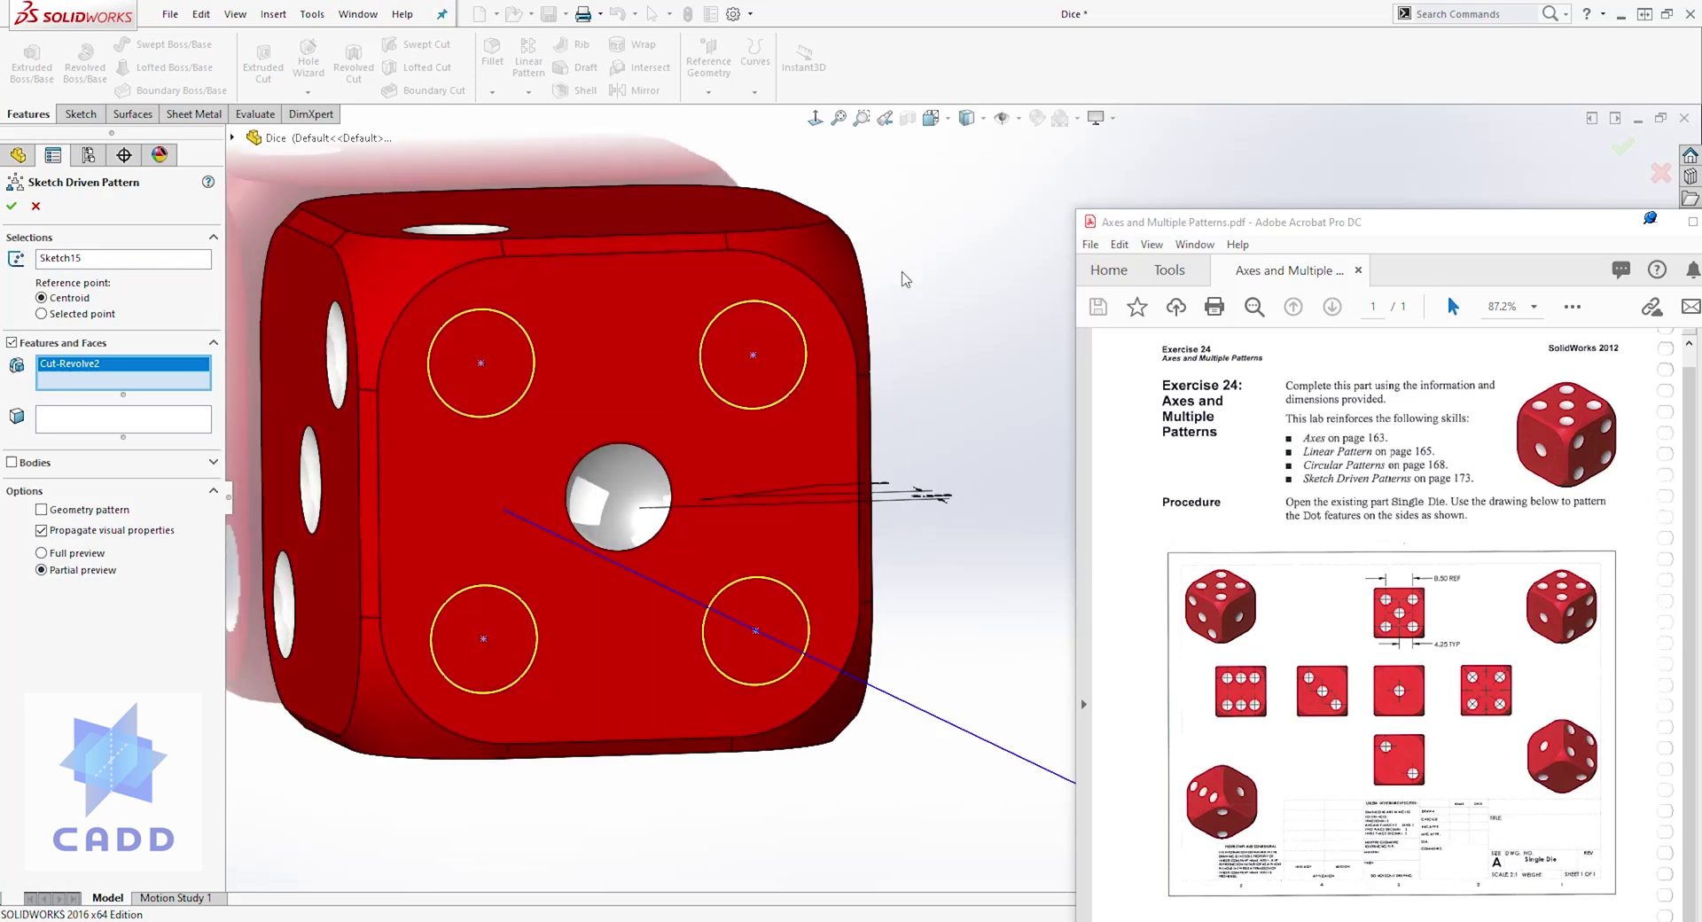
click(12, 205)
mouse_move(775, 422)
middle_down()
mouse_move(691, 380)
mouse_move(661, 423)
mouse_move(840, 454)
middle_up()
Step: Start a linear pattern on the back face with its upper straight edge as Direction 1, reversed to run across the face
click(932, 118)
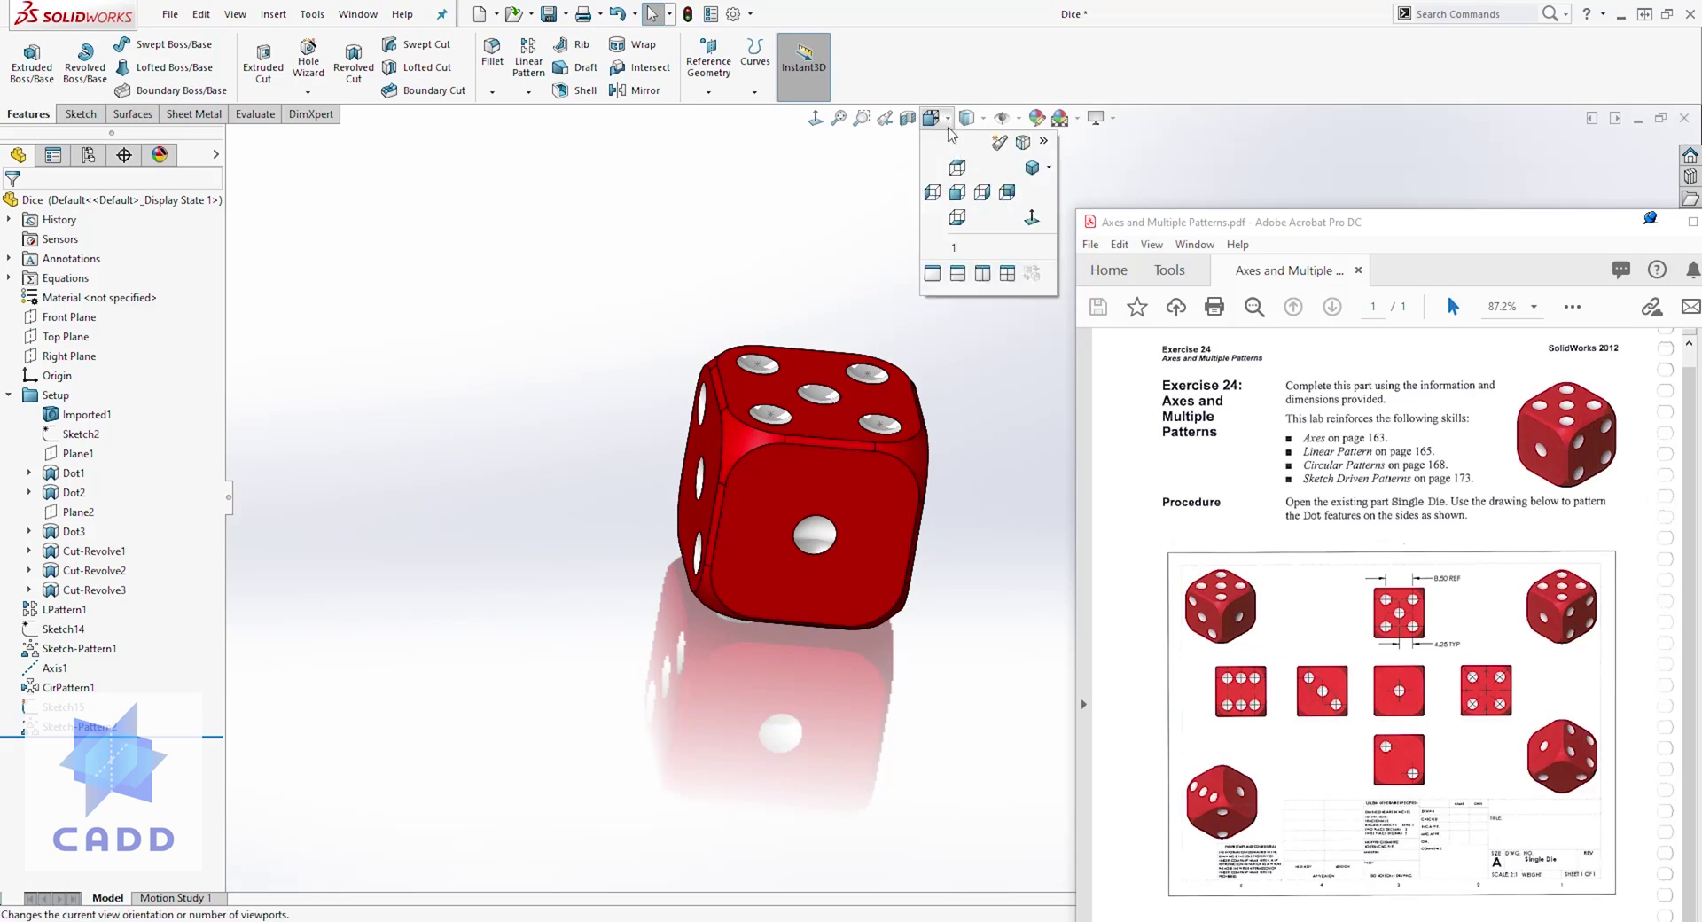
click(1006, 193)
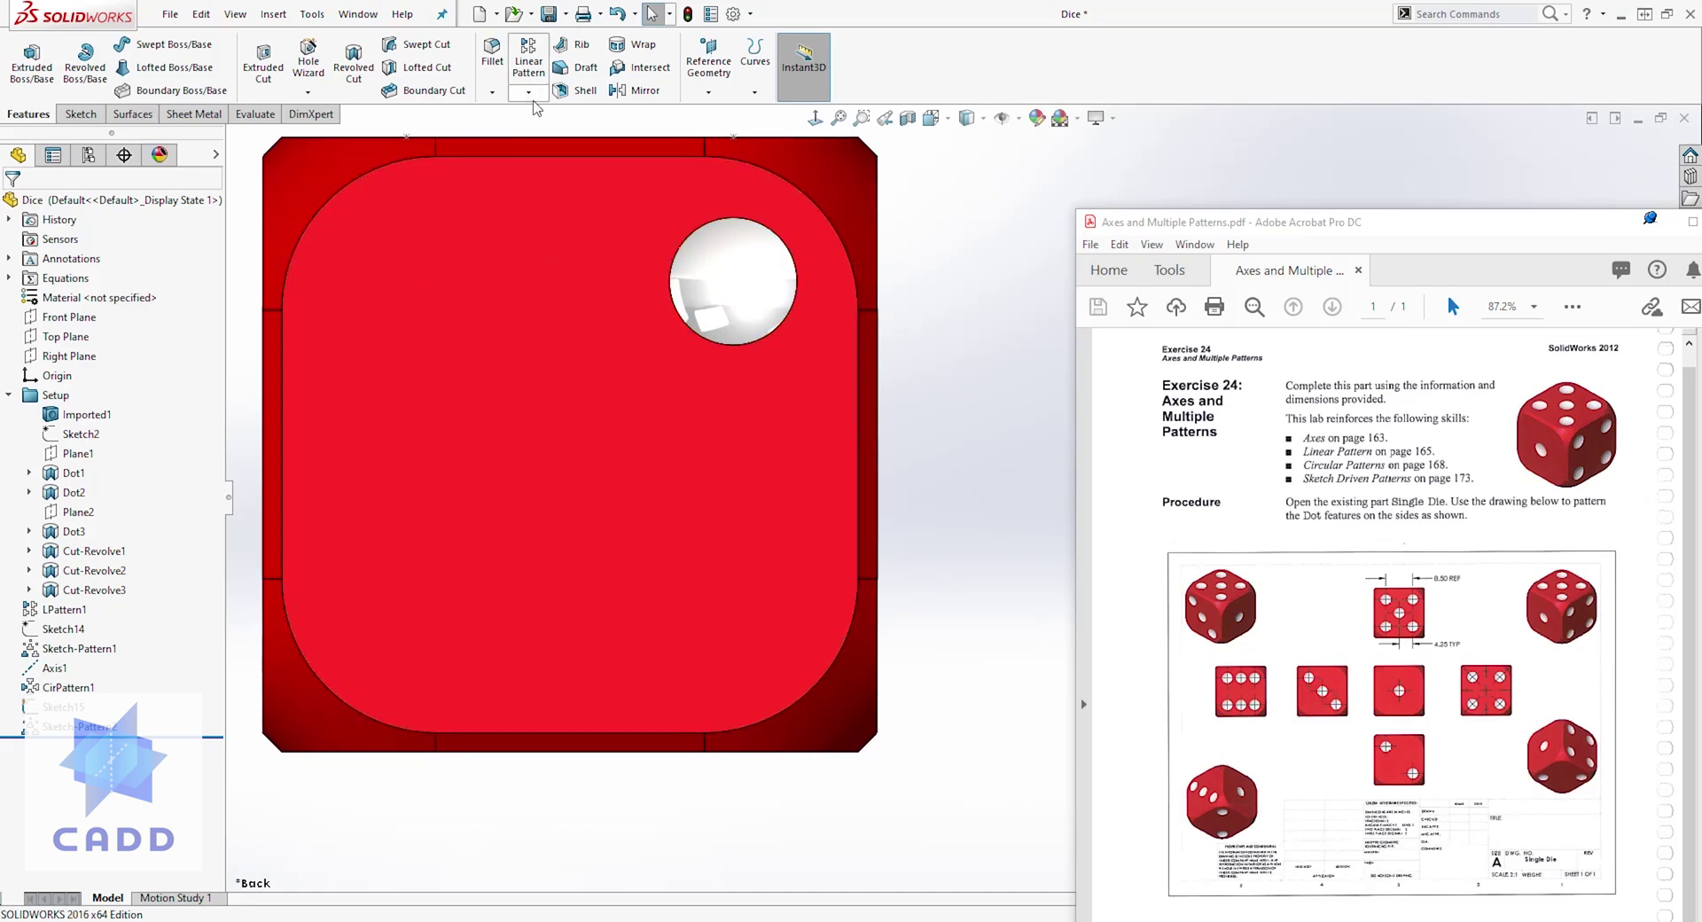
key(z)
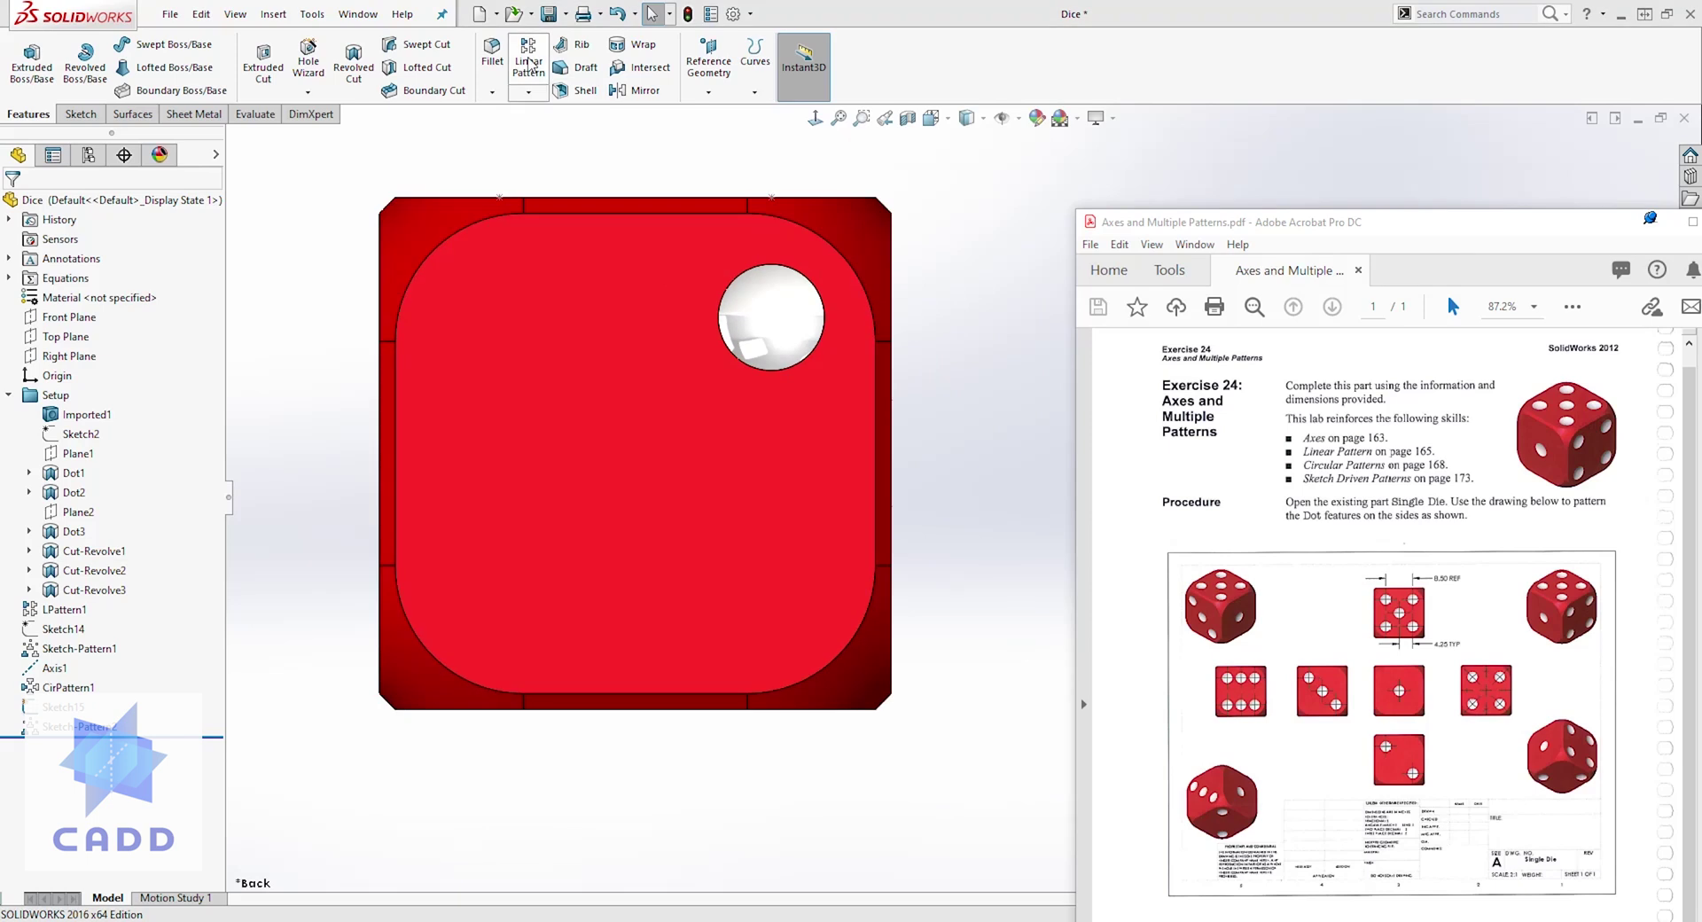
click(528, 91)
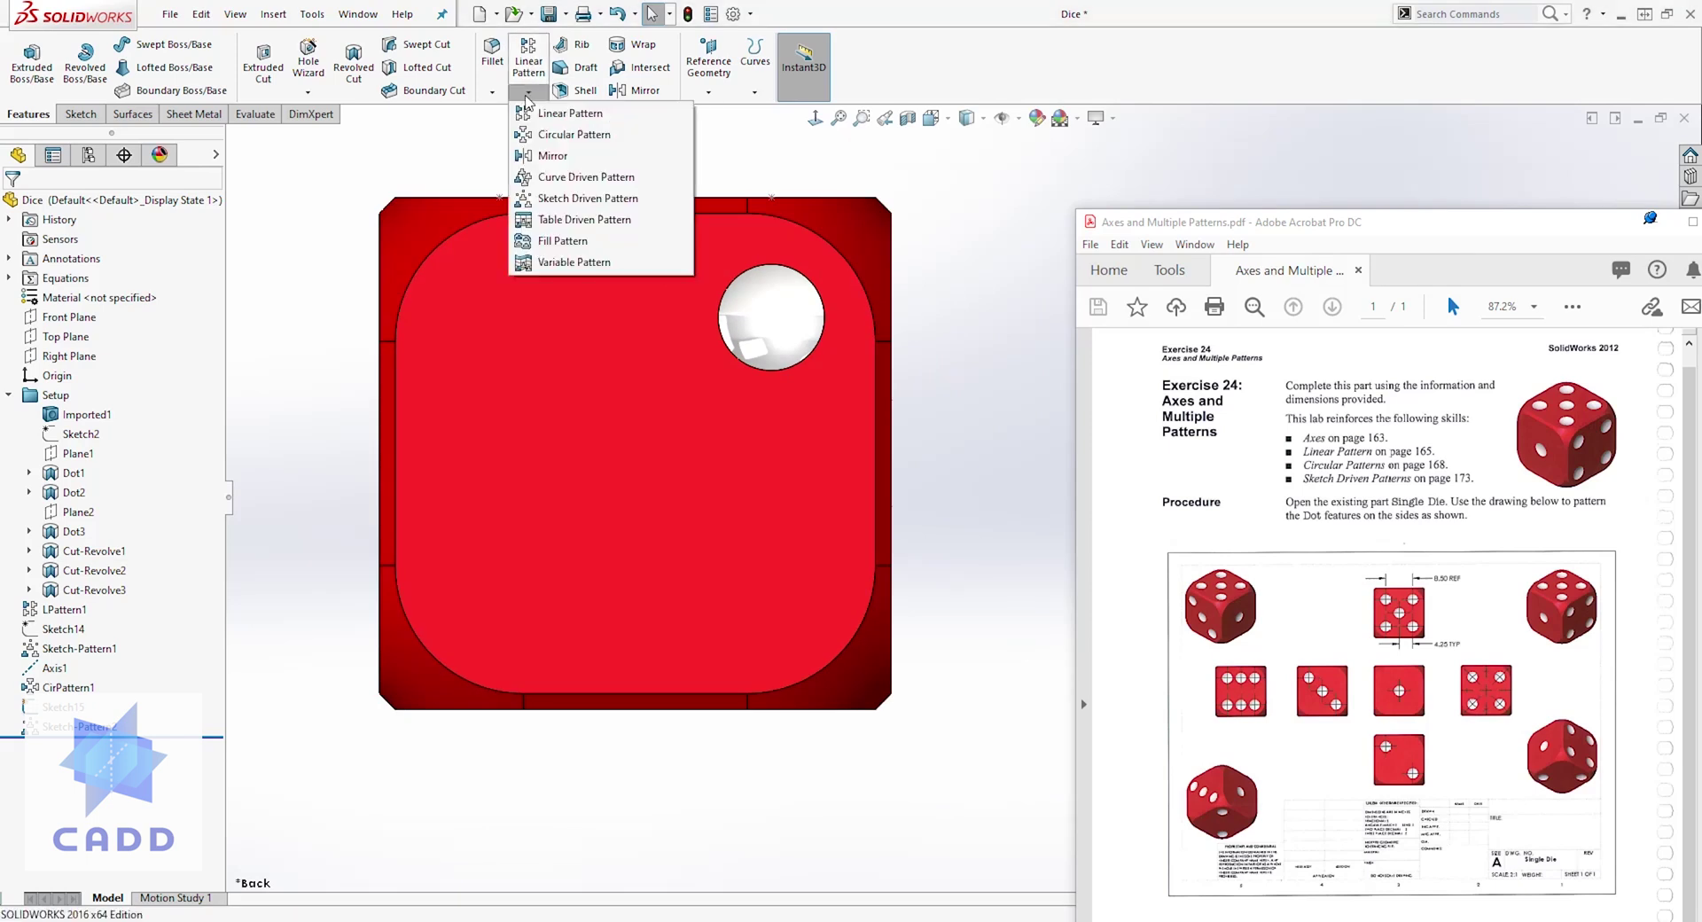
click(540, 116)
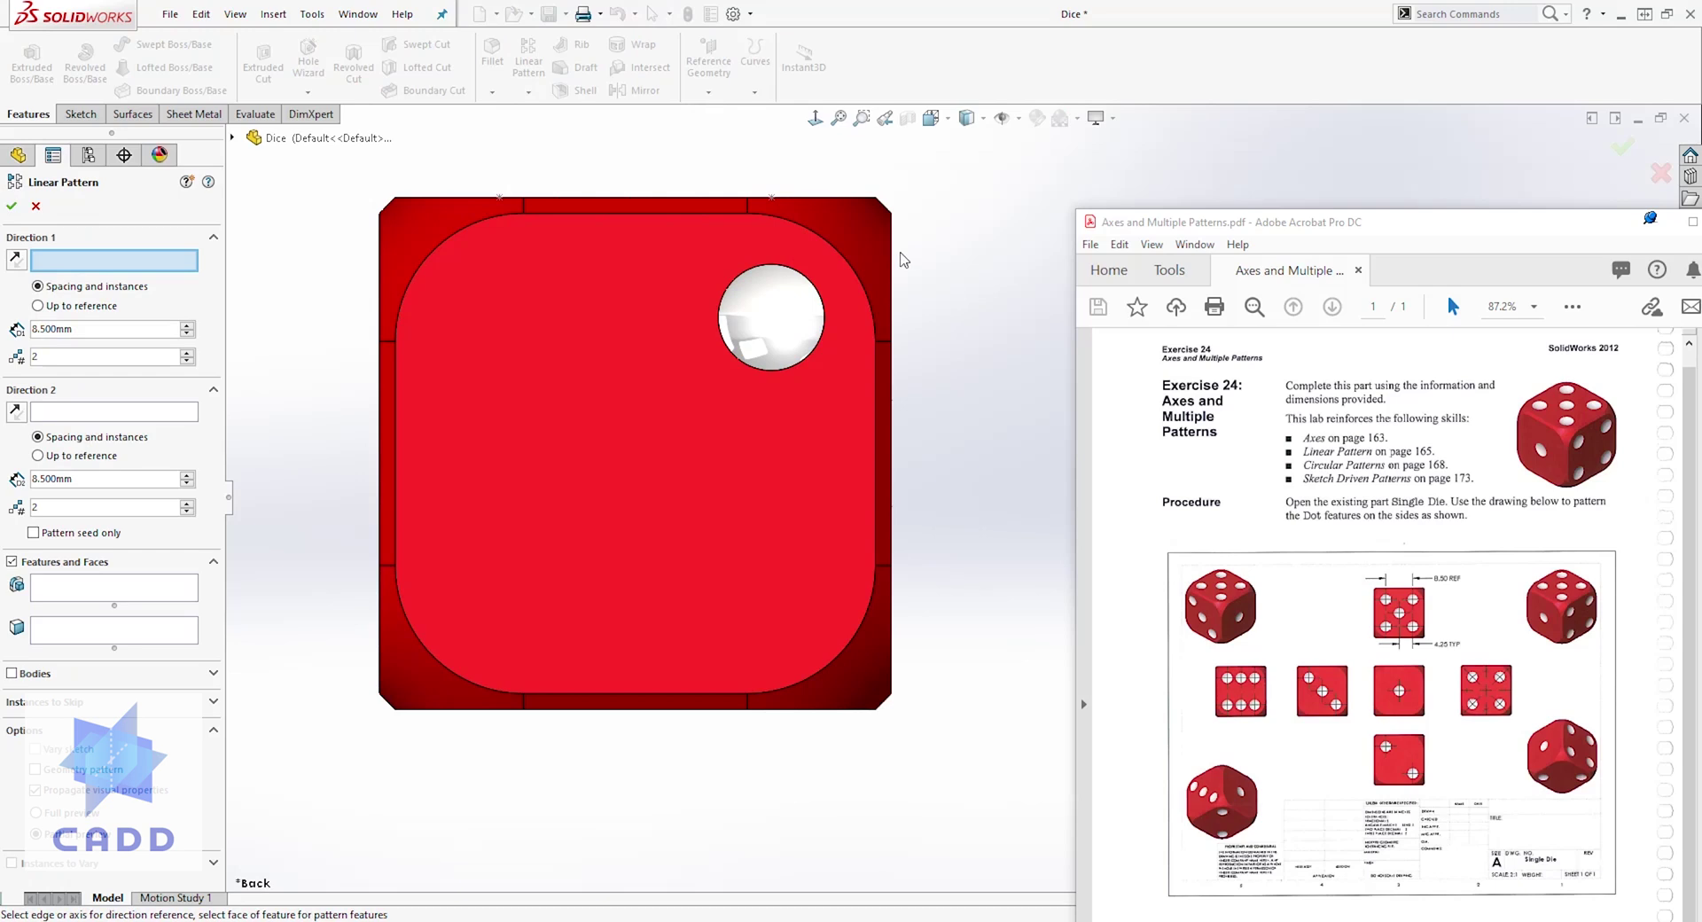
scroll(937, 252, down, 2)
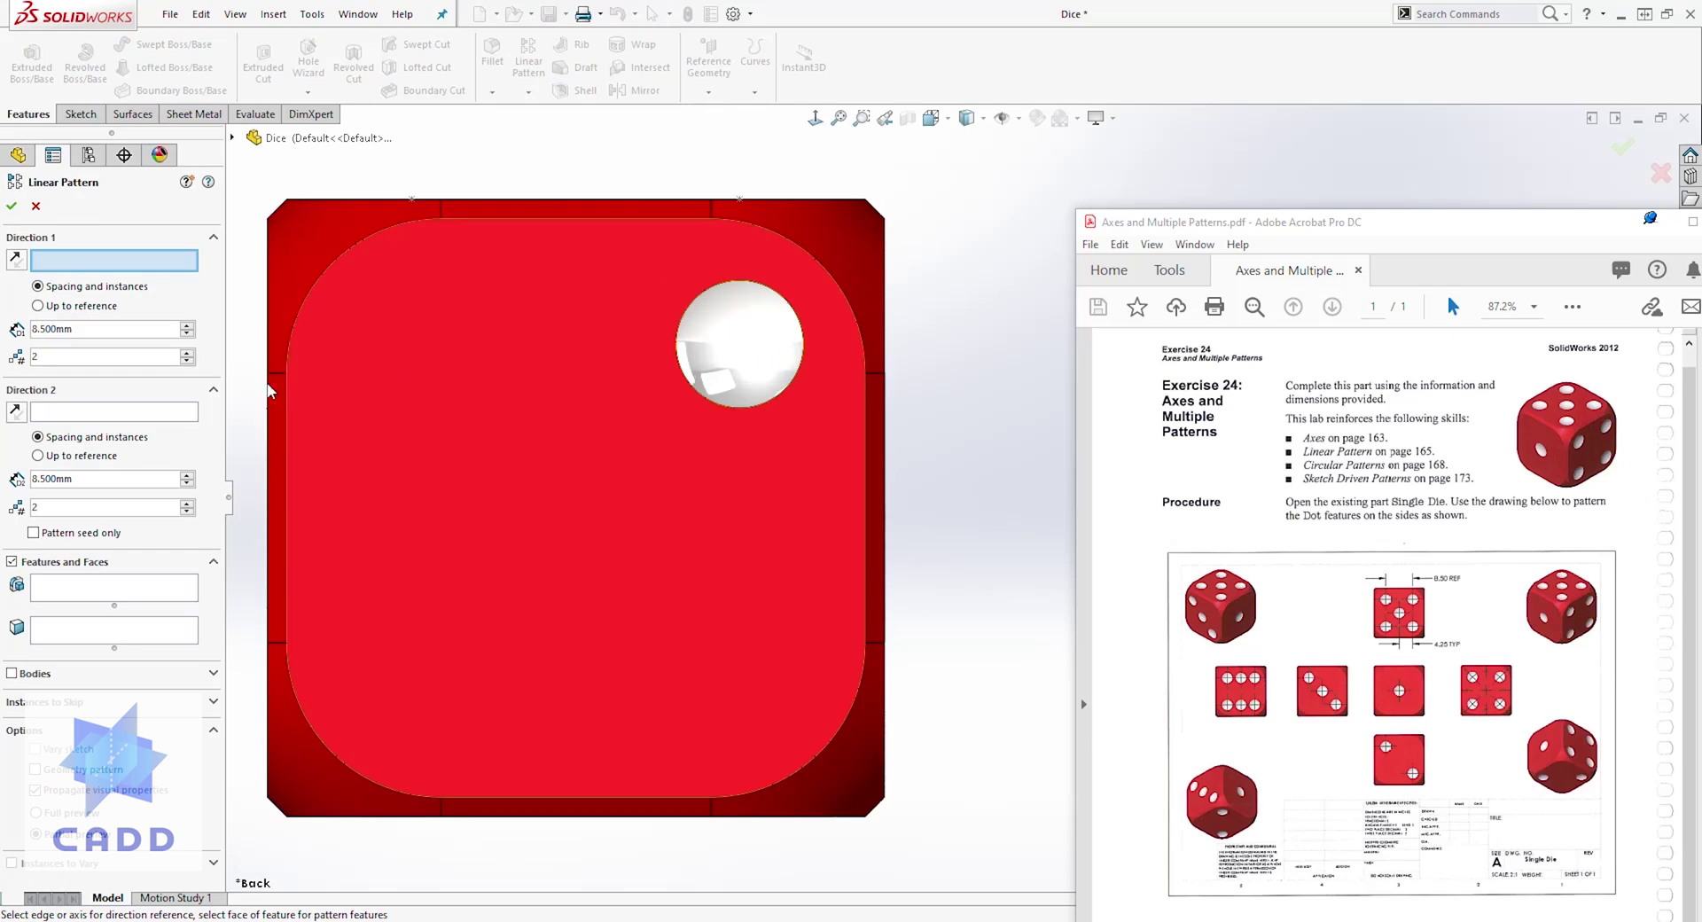
click(548, 219)
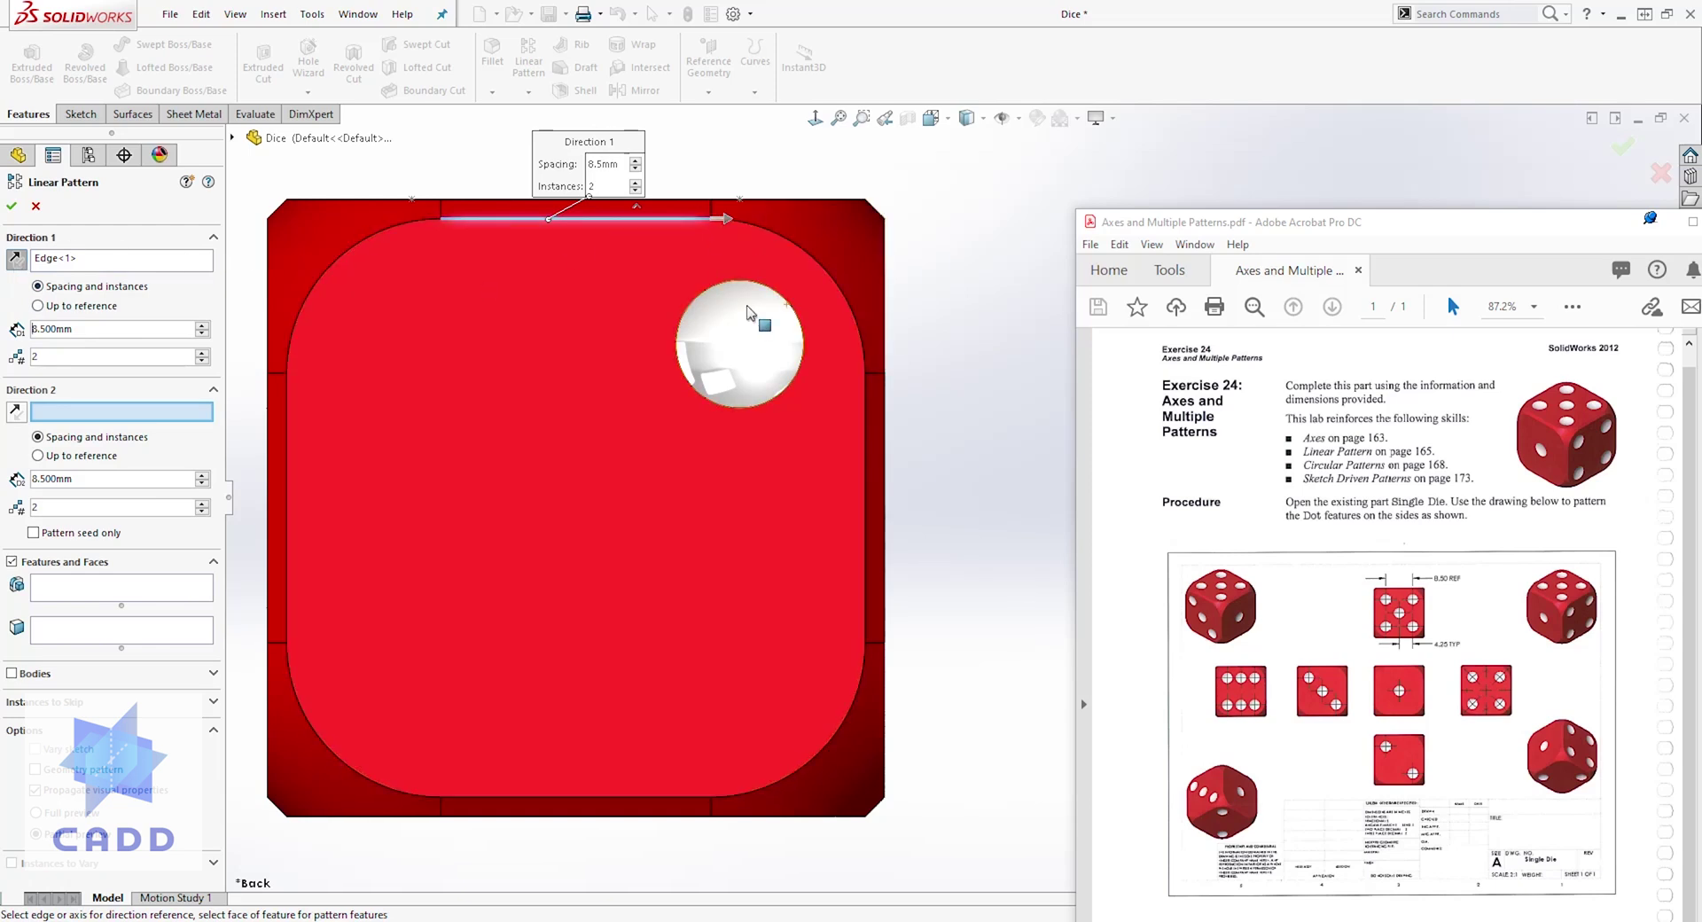
scroll(720, 218, down, 2)
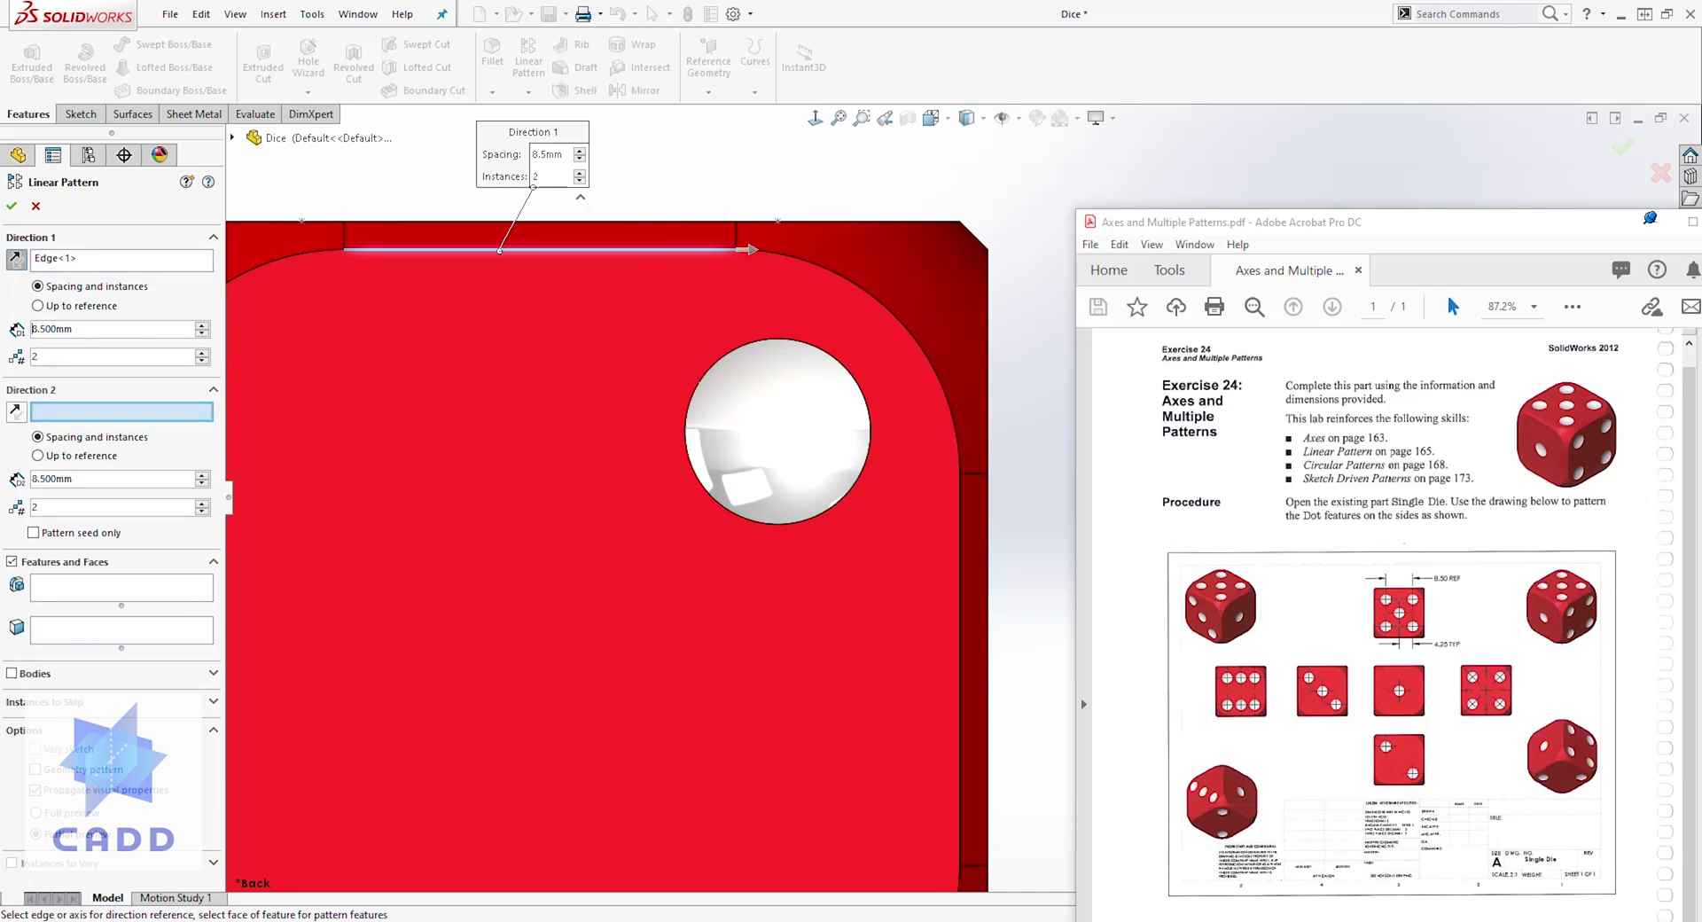
click(15, 259)
scroll(823, 399, up, 3)
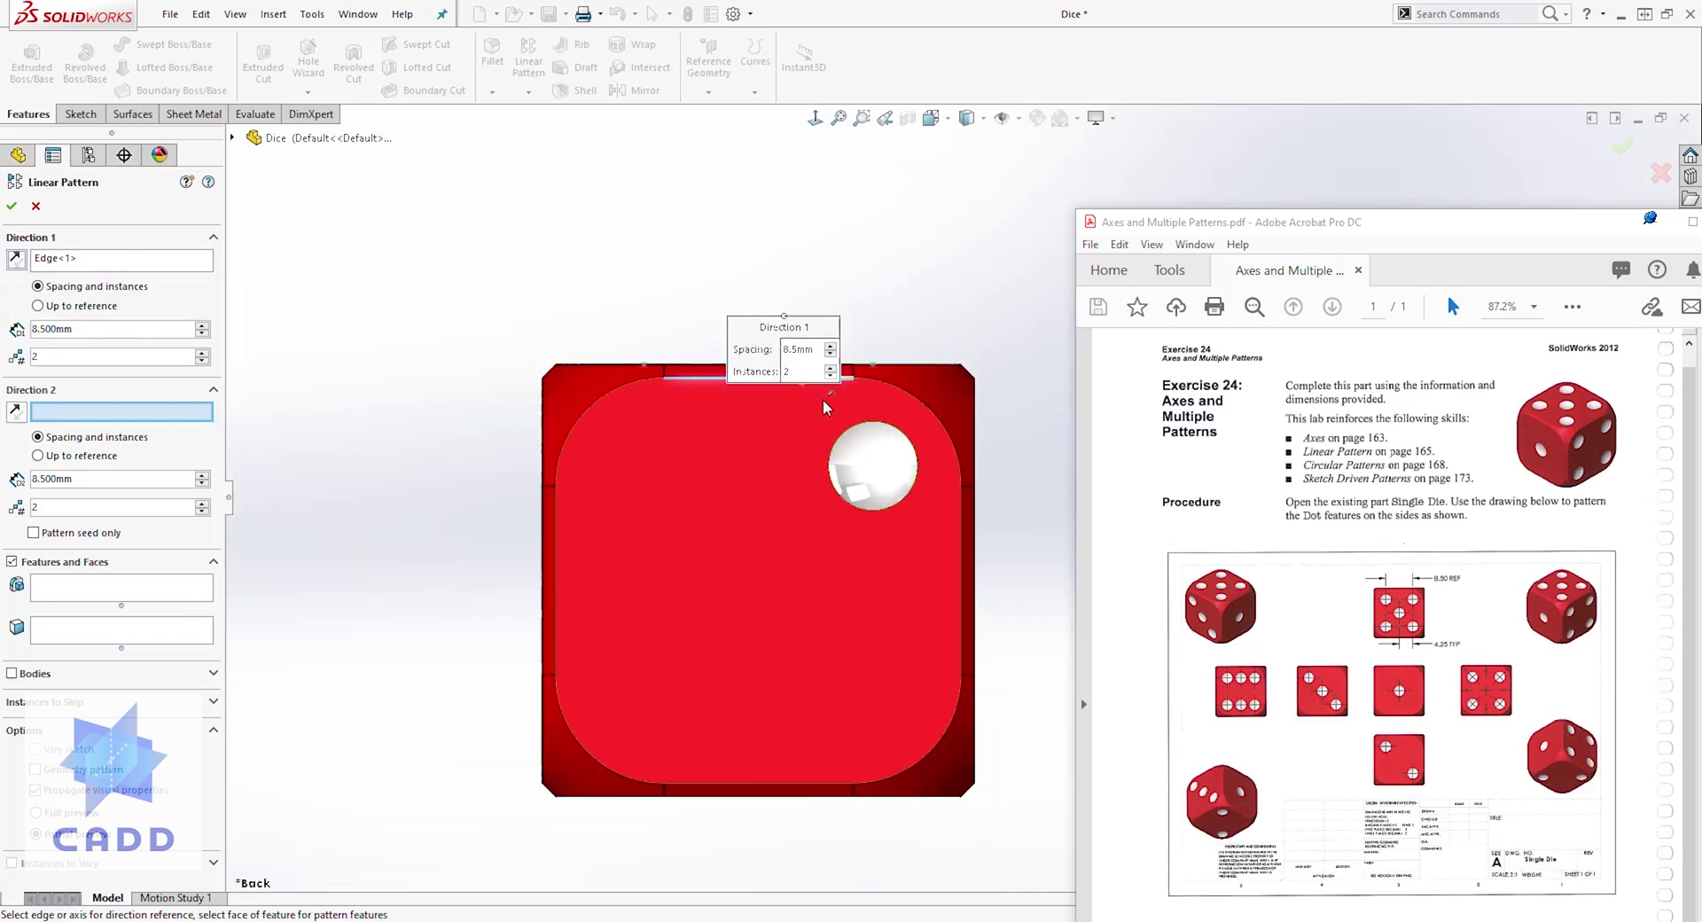
scroll(989, 541, down, 1)
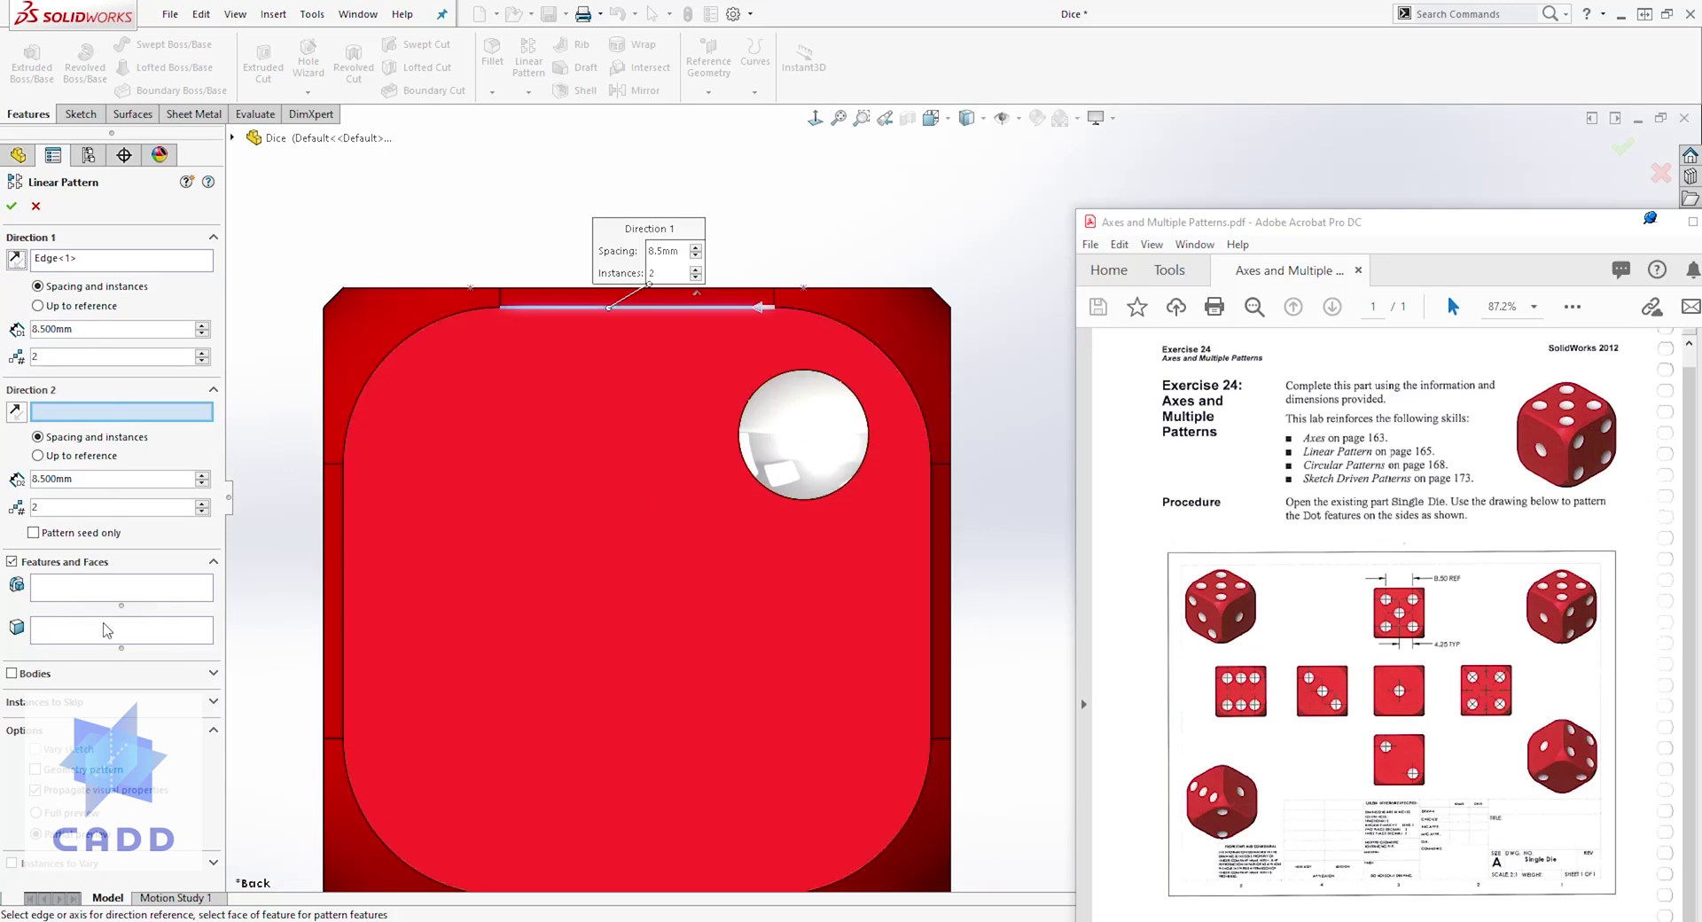
Step: Pattern the back face's corner dot along Direction 1 with 3 instances spaced 4.25 mm apart
click(96, 592)
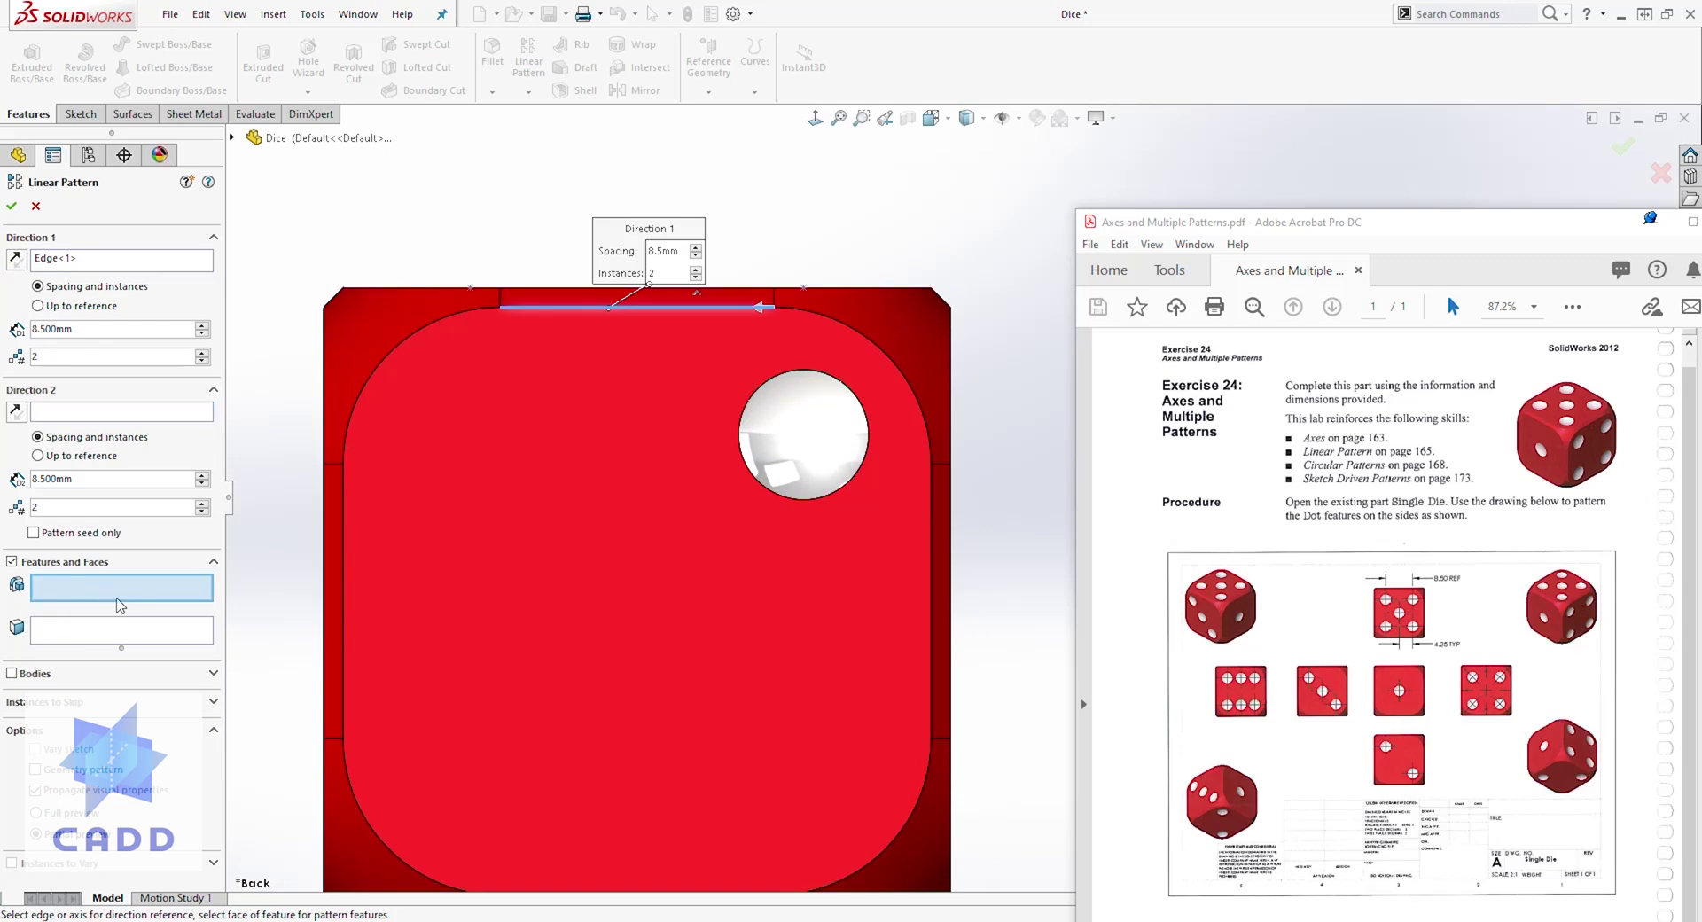
click(814, 442)
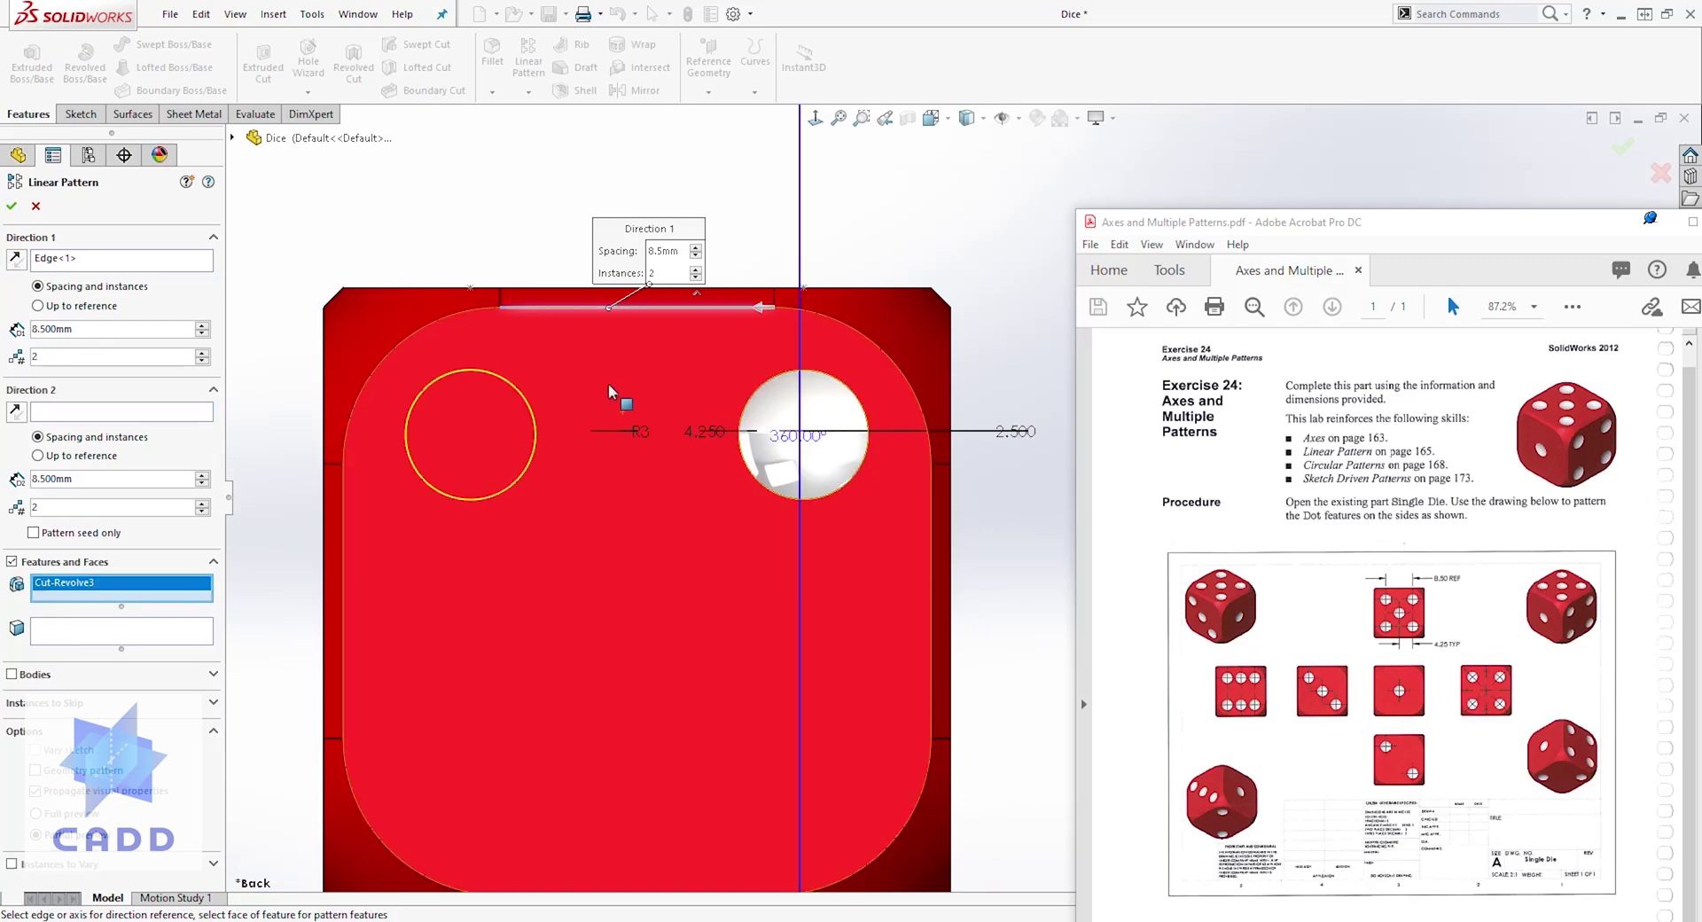
scroll(919, 562, up, 1)
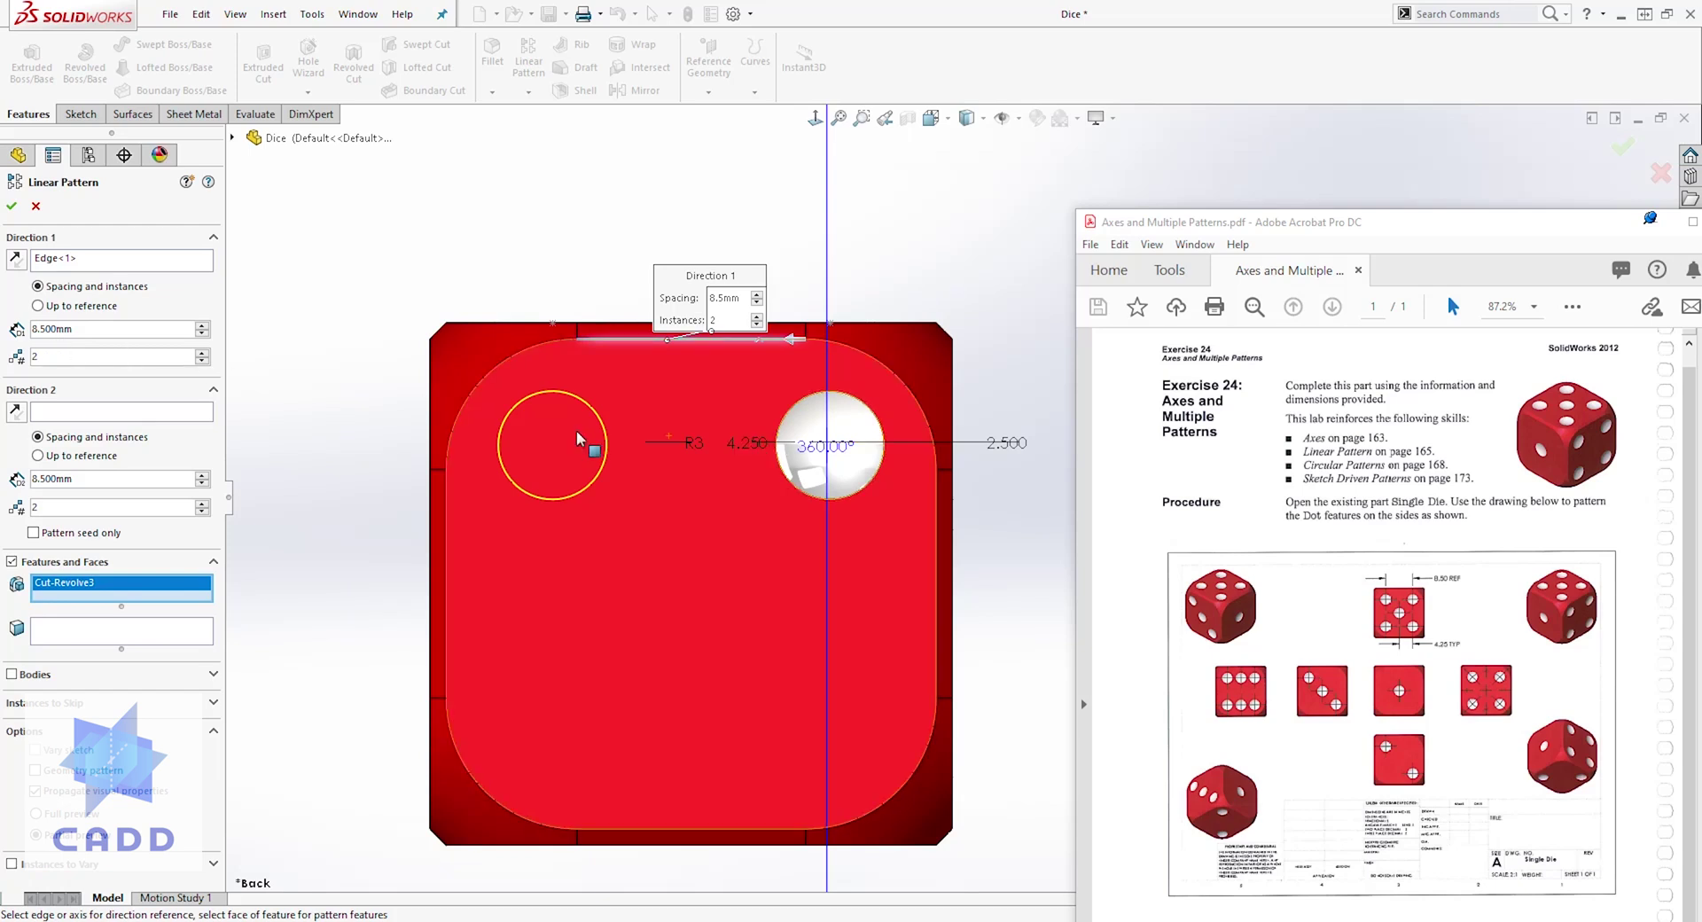
click(203, 353)
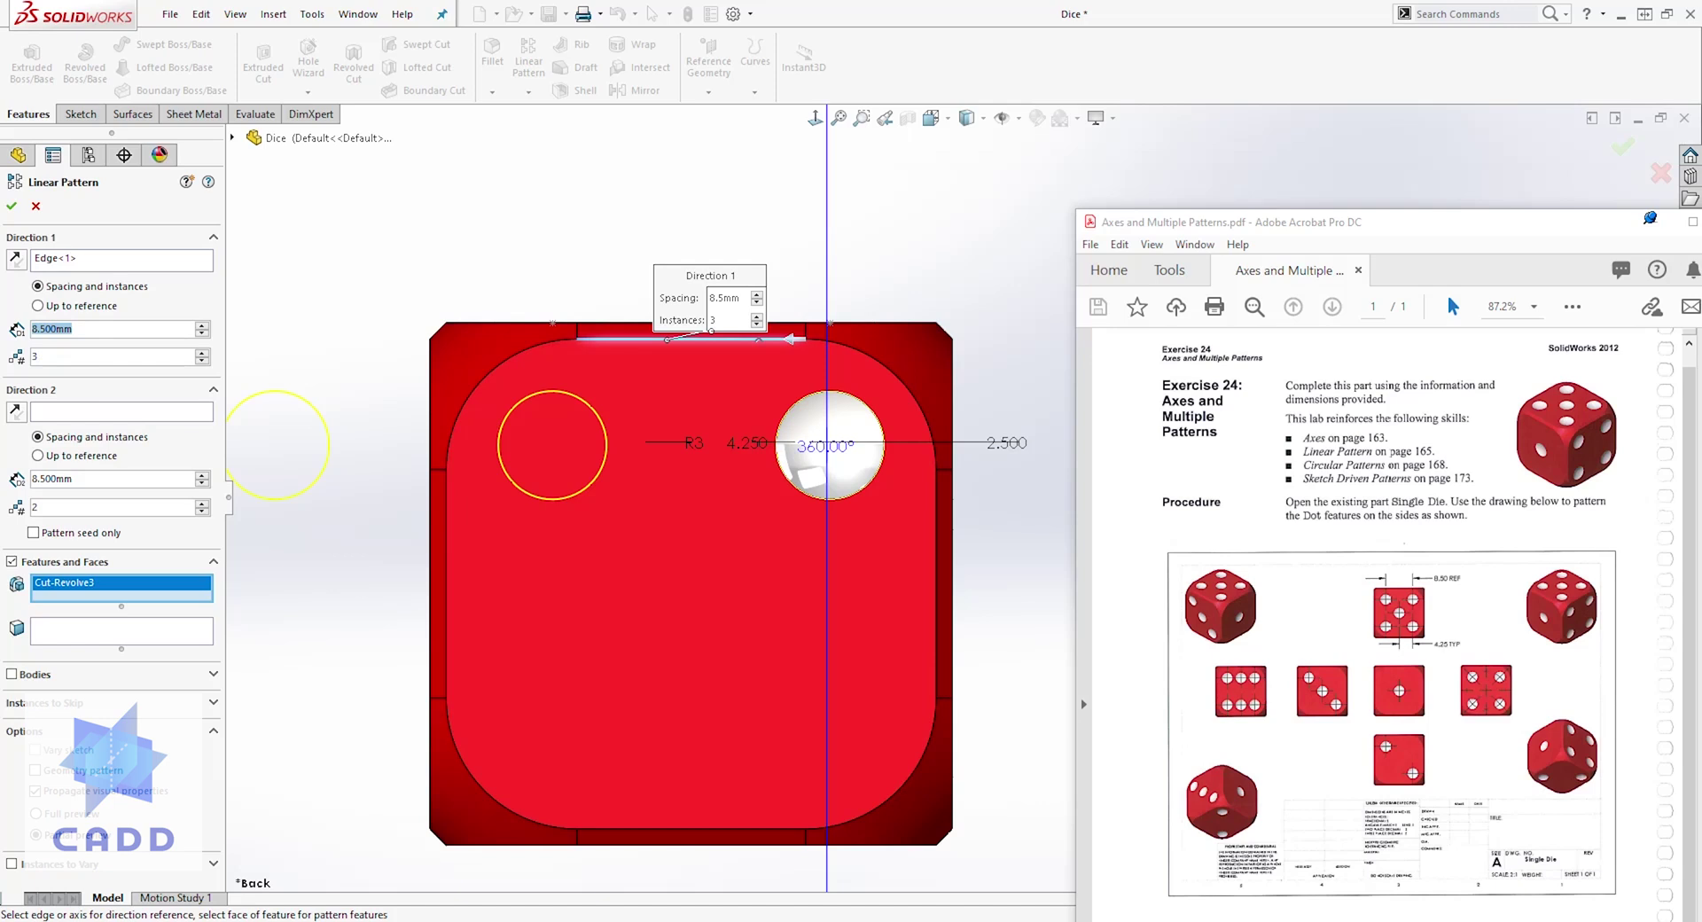
text(4.25)
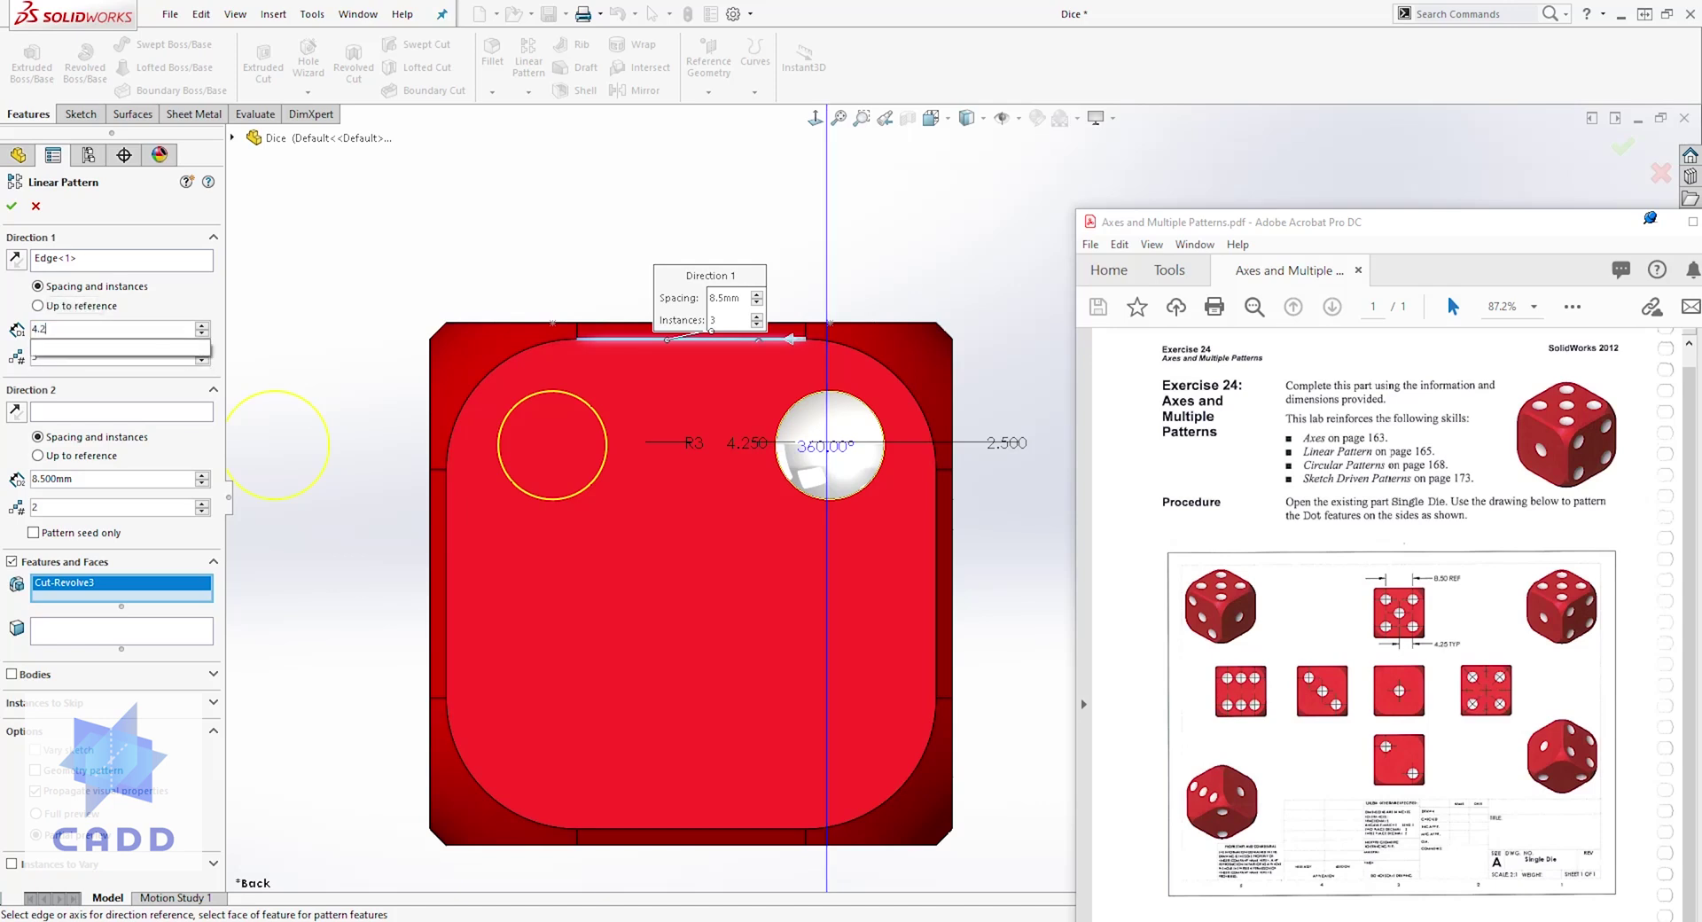
key(Return)
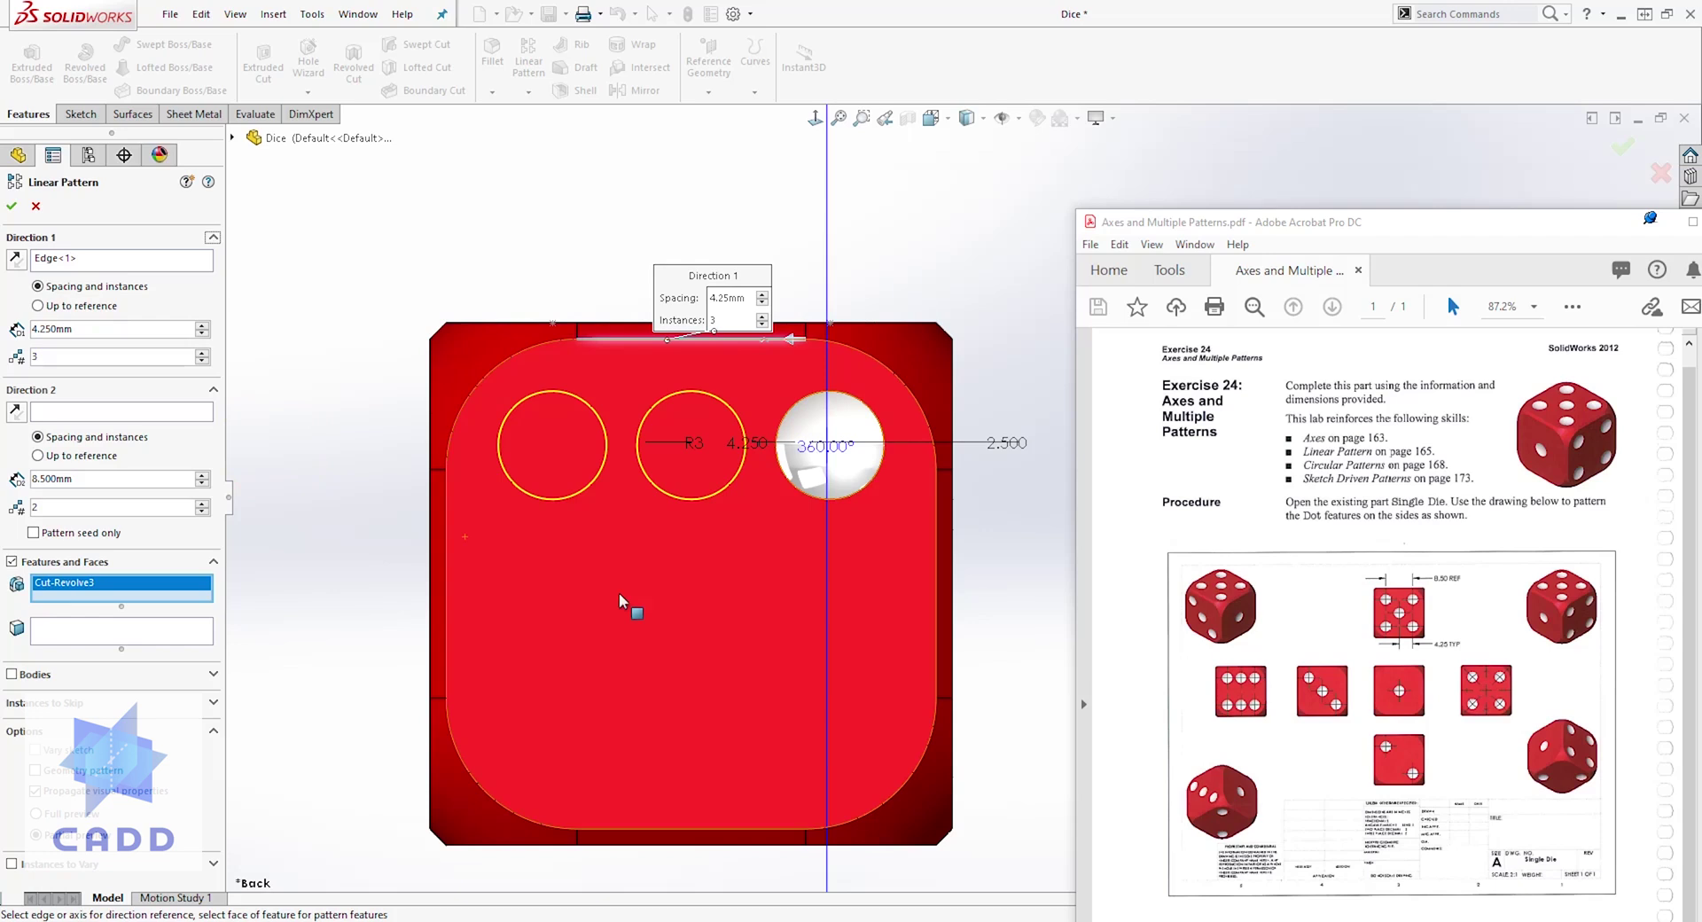
Step: Add the back face's right vertical edge as Direction 2 with 2 instances at 8.5 mm spacing and finish the linear pattern
click(71, 413)
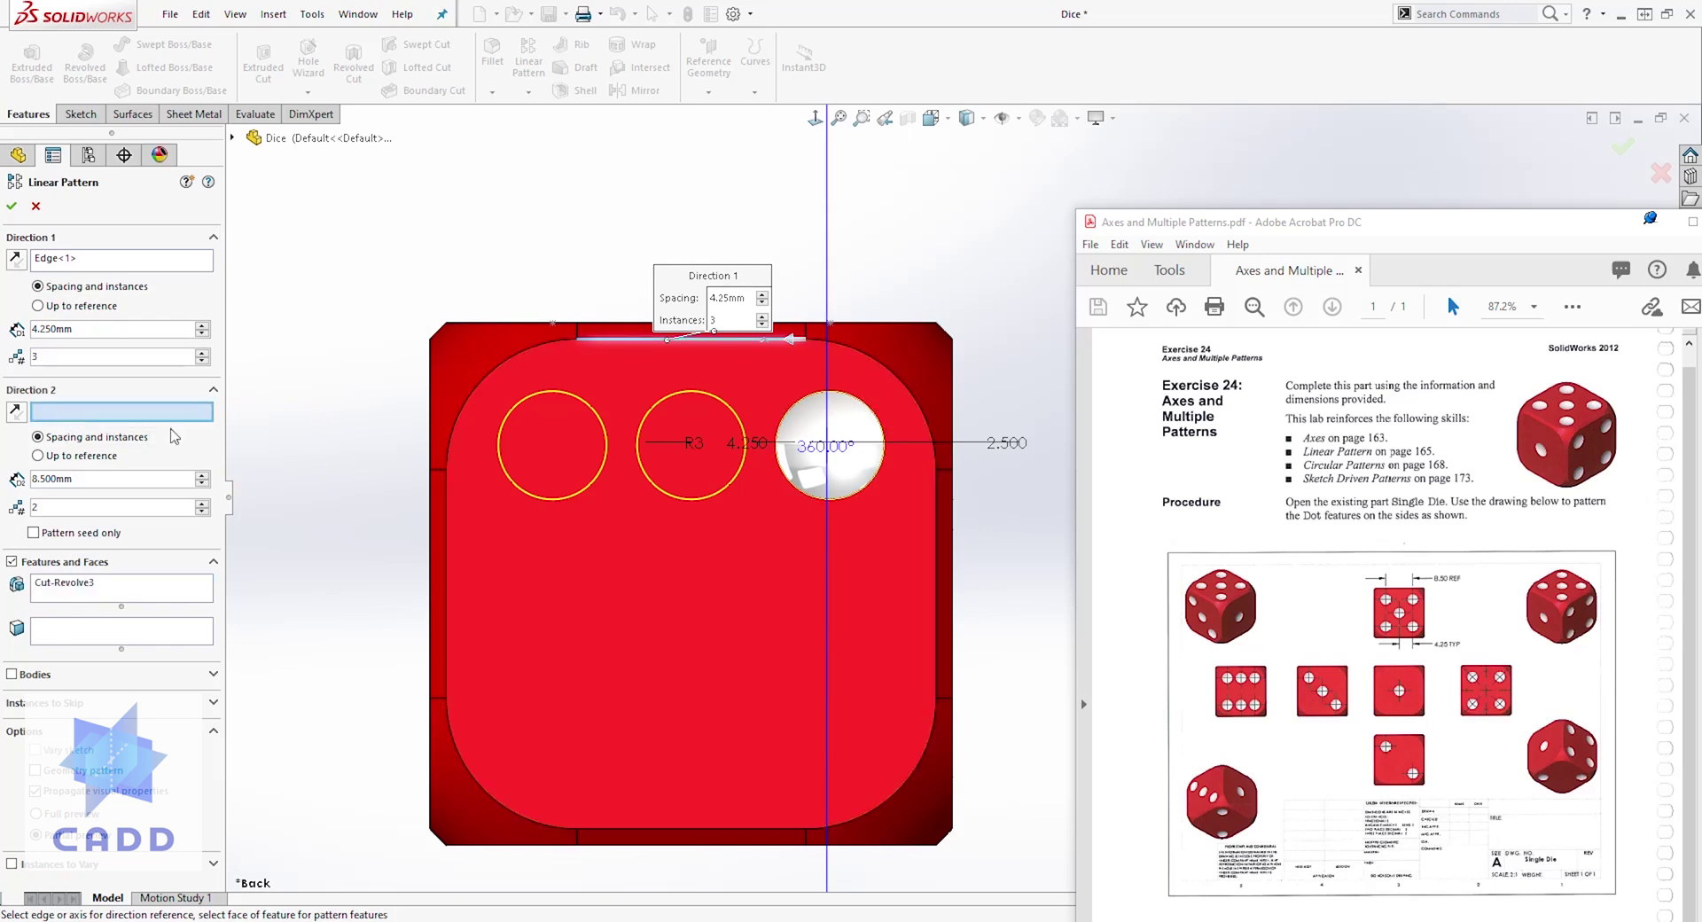
click(938, 525)
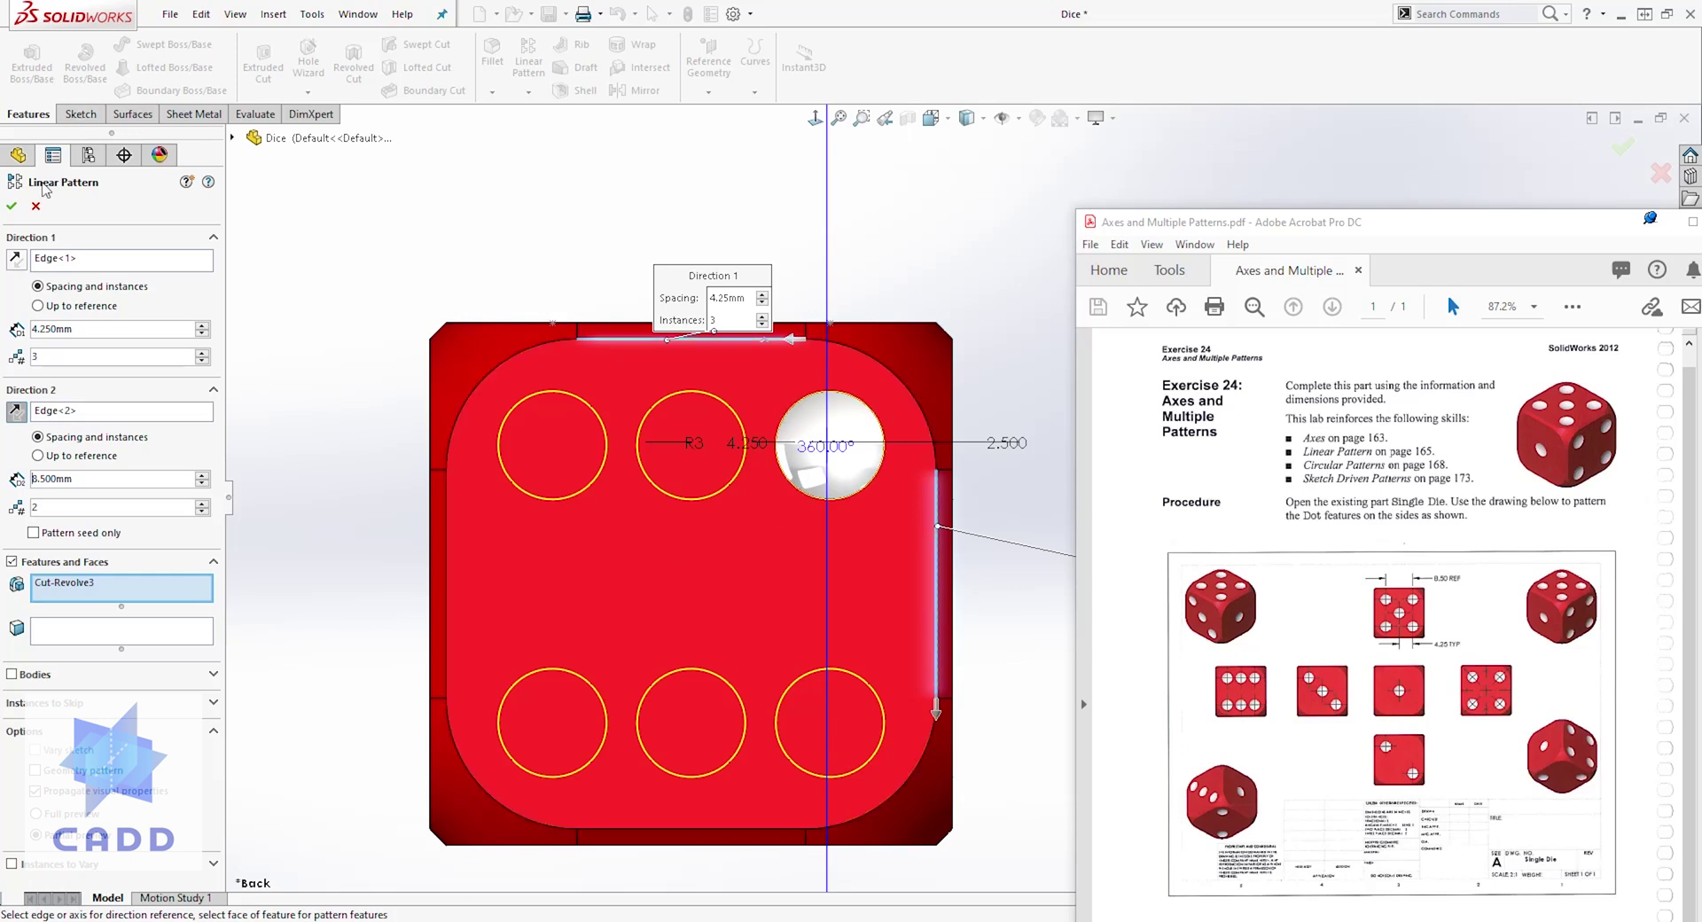
click(12, 206)
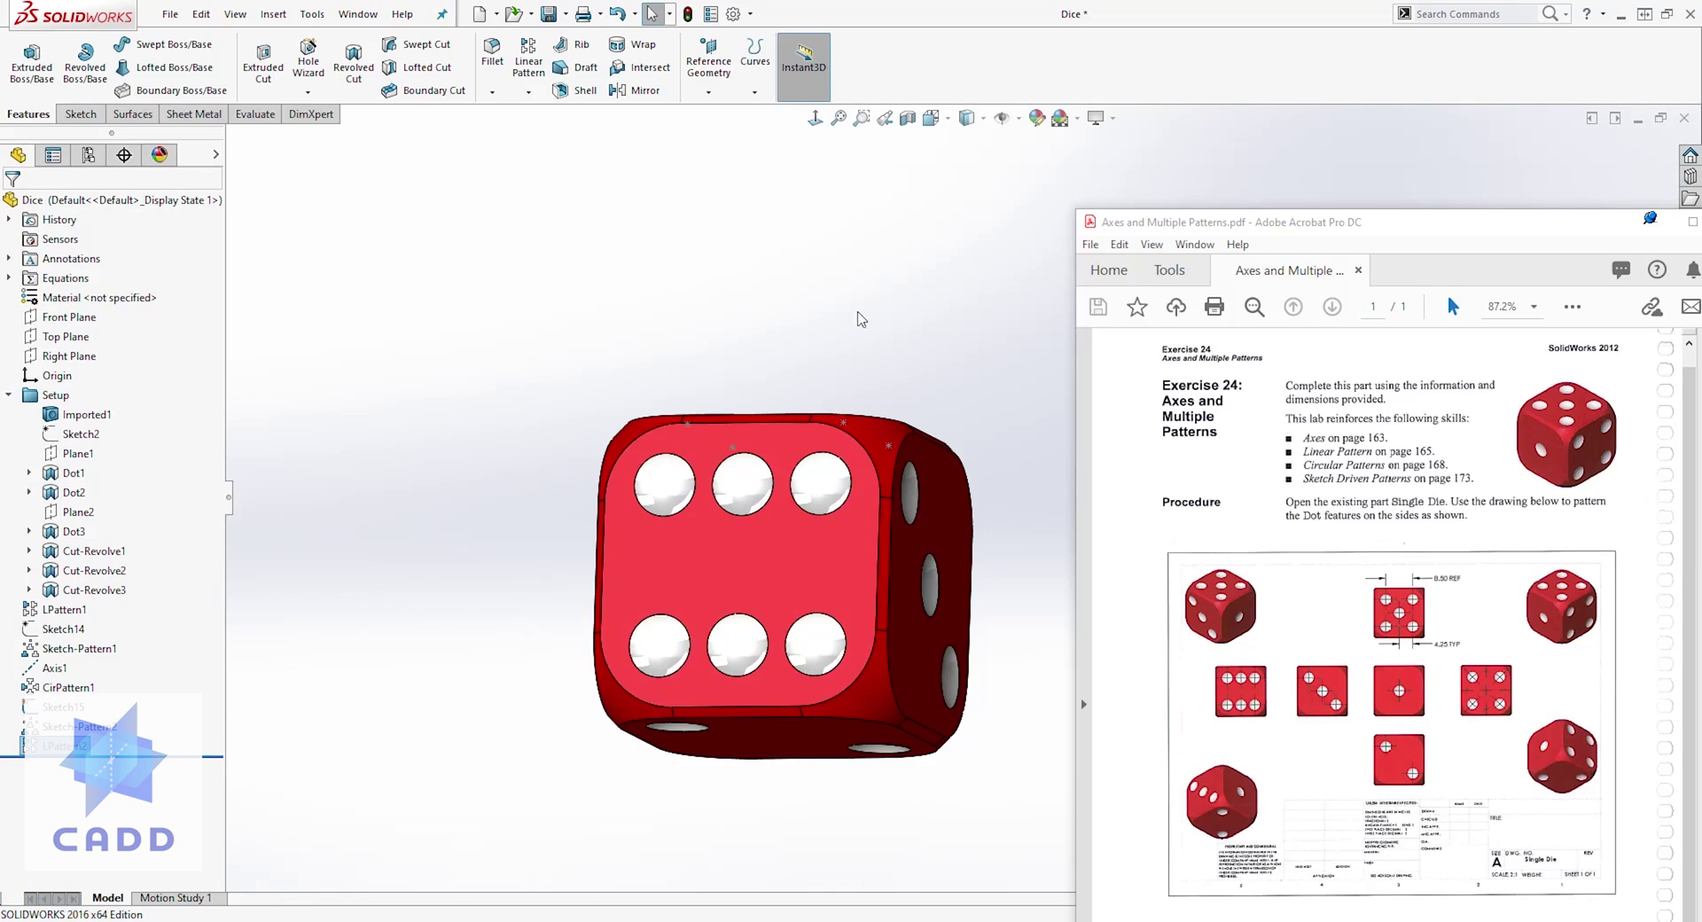
middle_drag(899, 448, 734, 273)
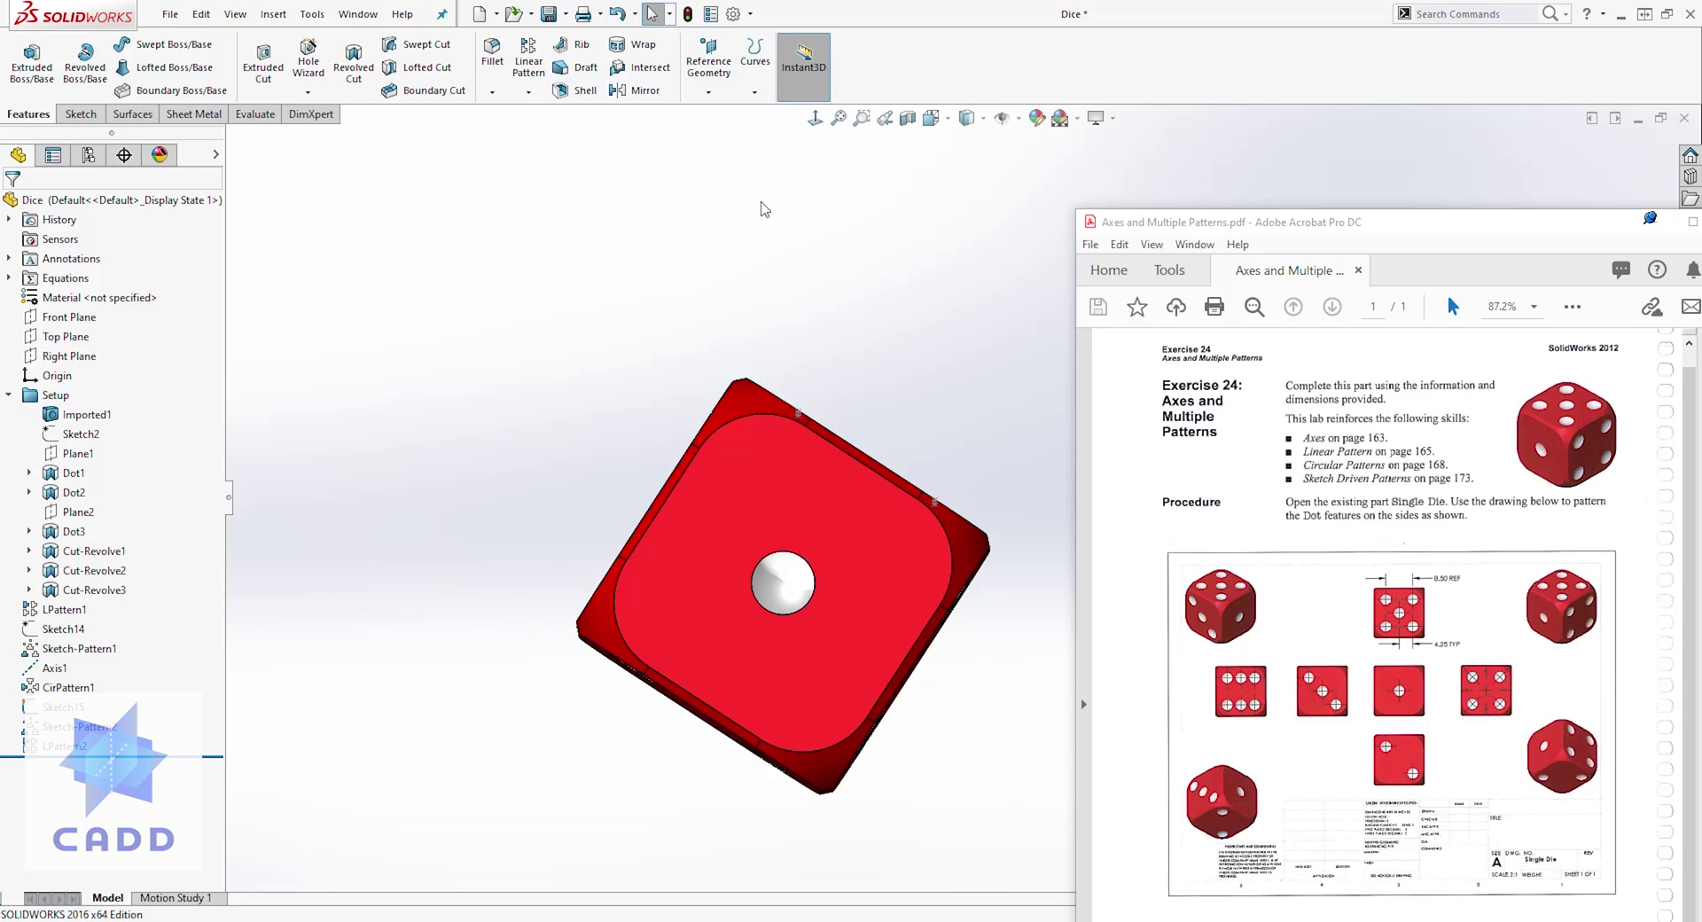
middle_drag(760, 197, 720, 317)
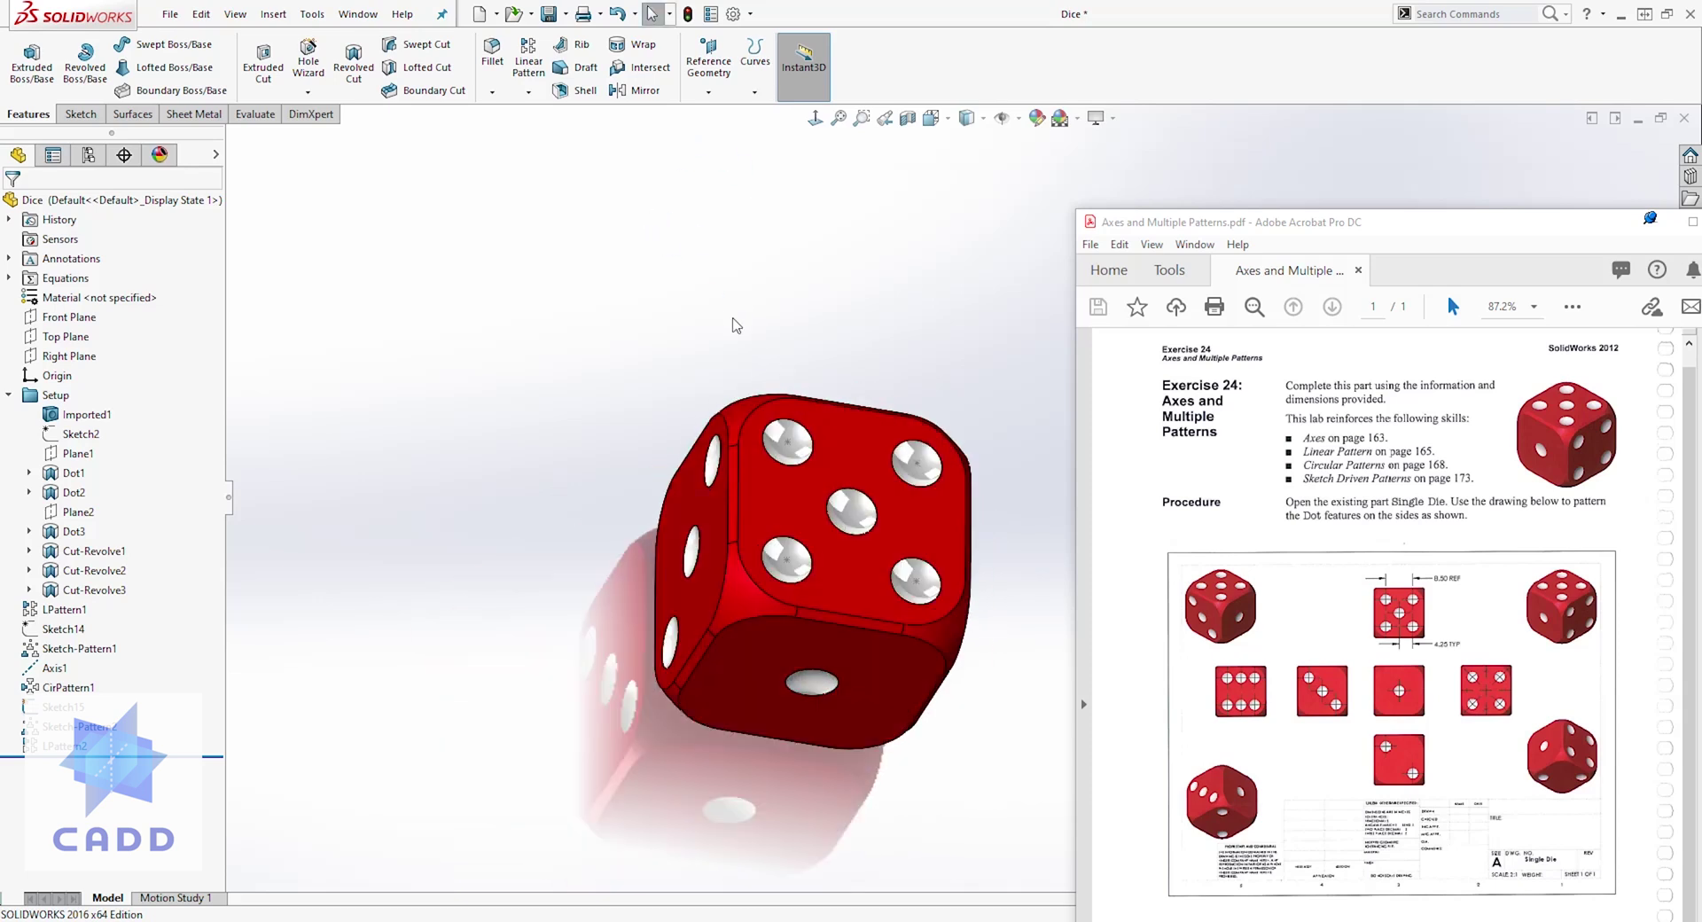